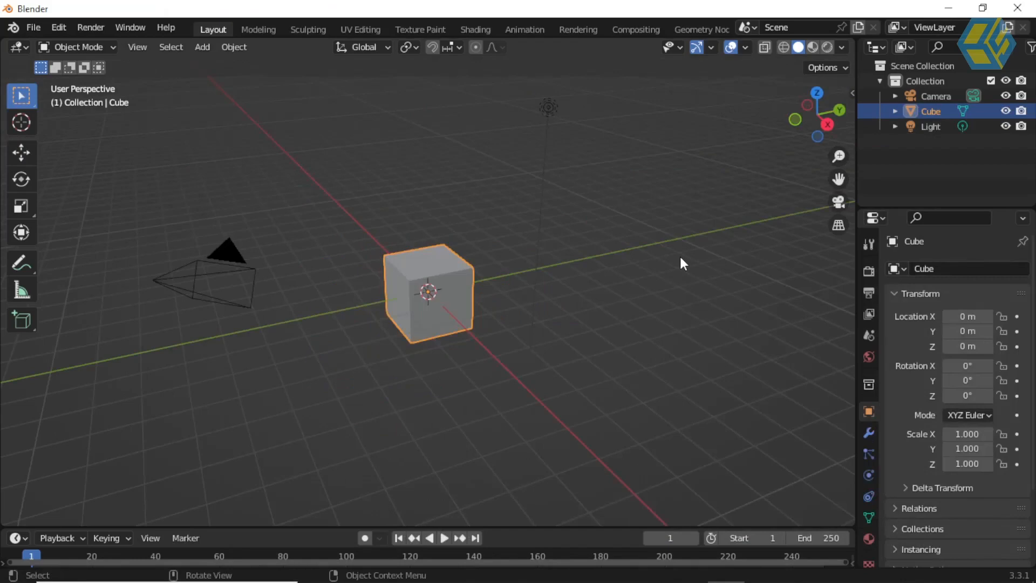
middle_click_drag(654, 273, 545, 283)
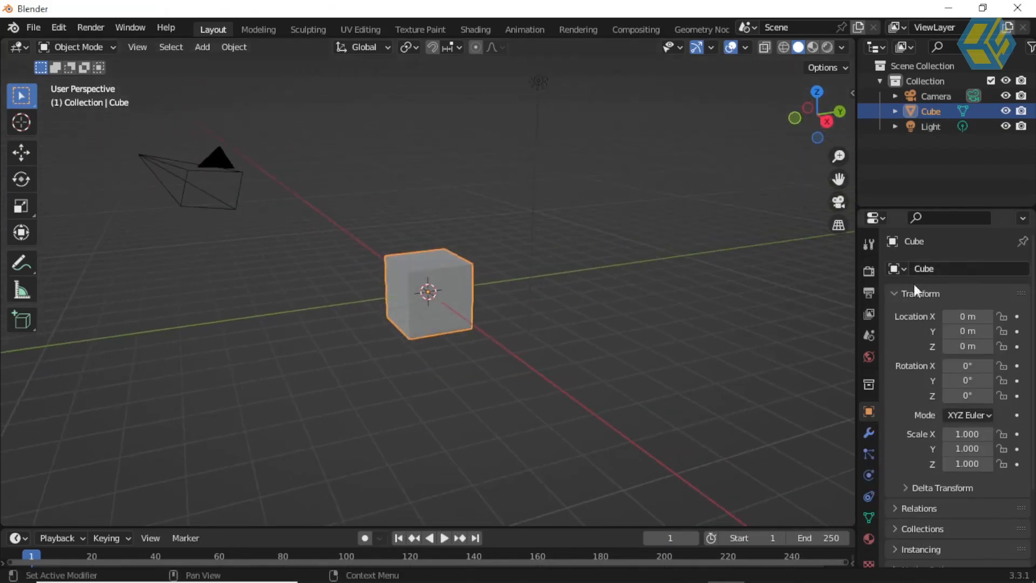
left_click(863, 432)
left_click(941, 267)
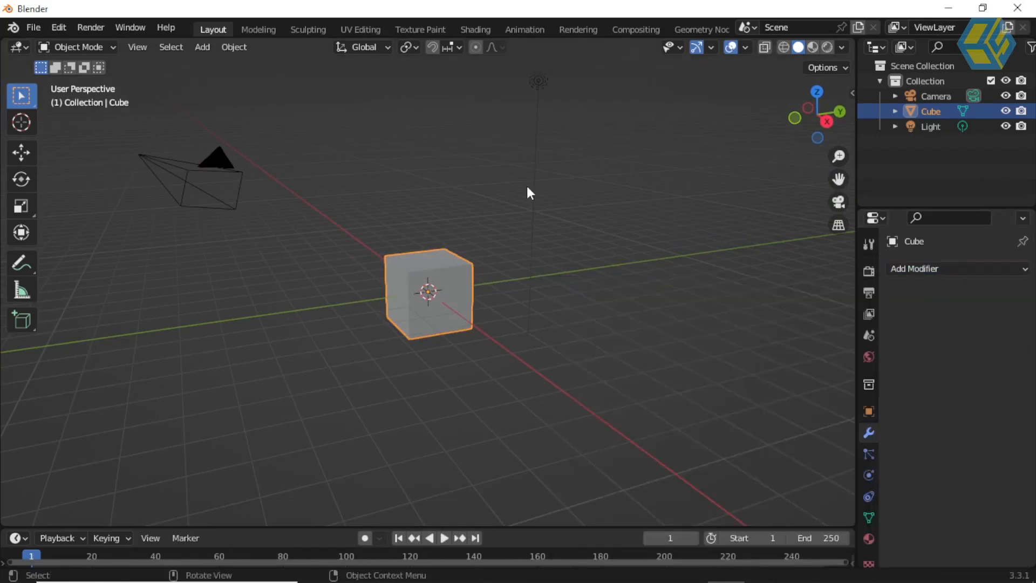
Step: Hide the light and the camera from the viewport
left_click(538, 81)
middle_click_drag(489, 270, 493, 286)
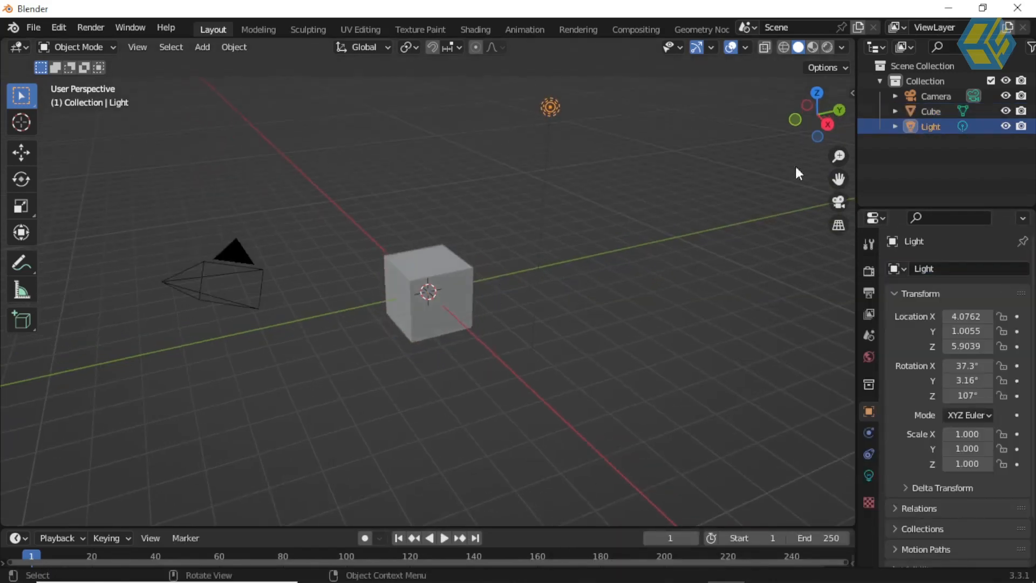
left_click(1005, 126)
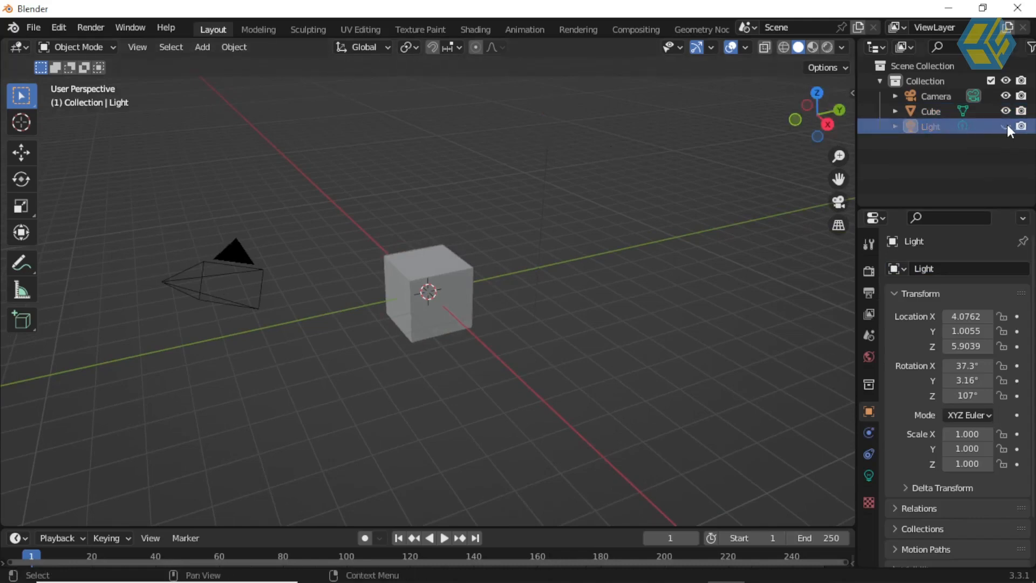
left_click(1005, 96)
Step: Enable the Screencast Keys overlay for the 3D viewport
key("n")
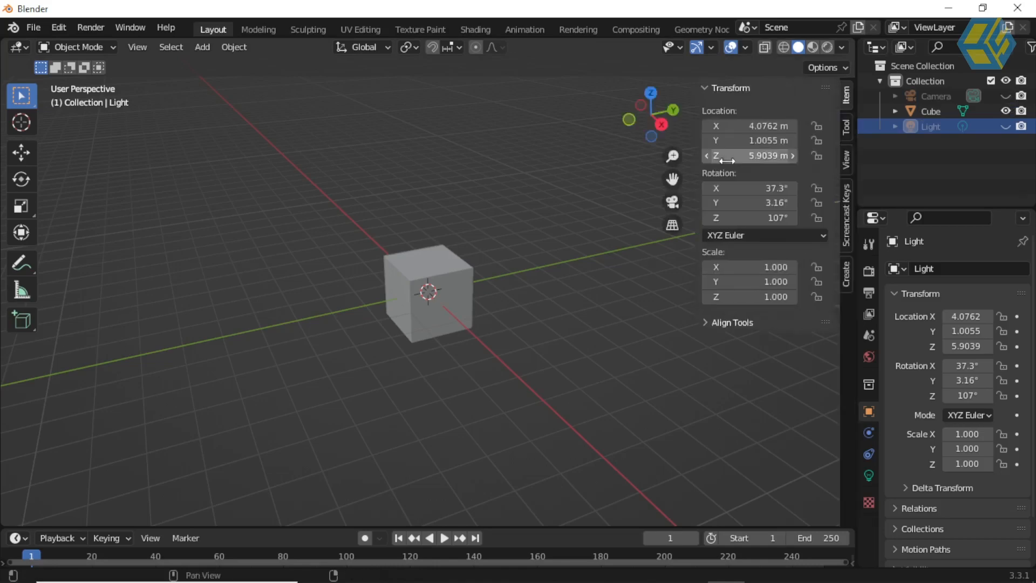
left_click(846, 208)
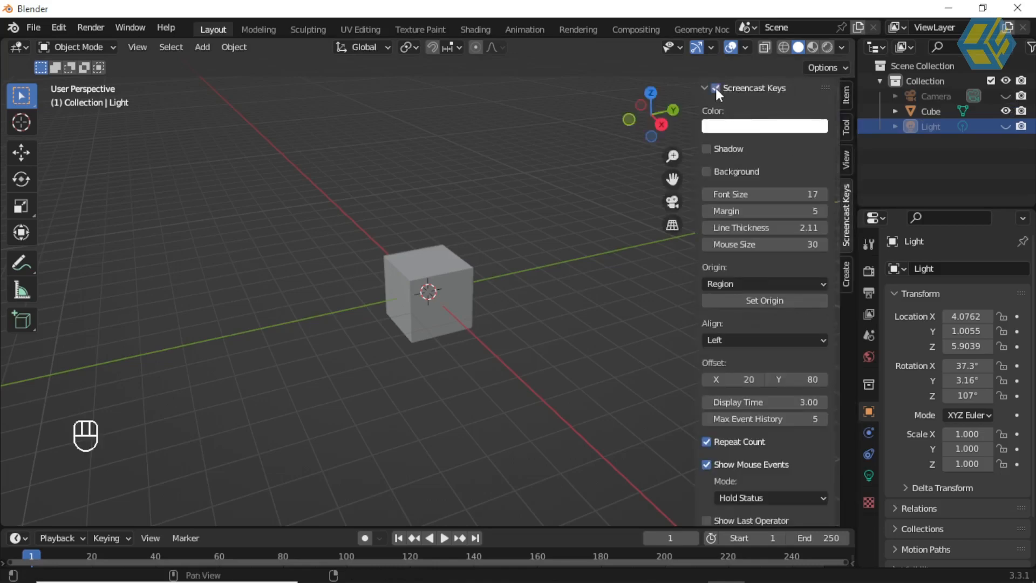
key("n")
Step: Select the cube and switch it to Edit Mode
middle_click_drag(555, 358, 570, 334)
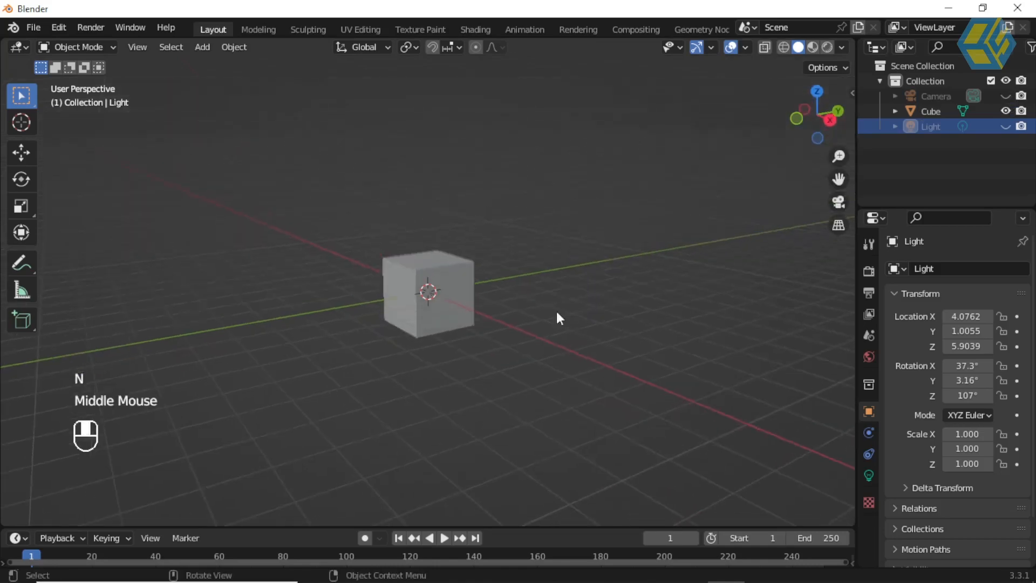
scroll(511, 255, "up", 1)
middle_click_drag(511, 254, 448, 253)
left_click(446, 250)
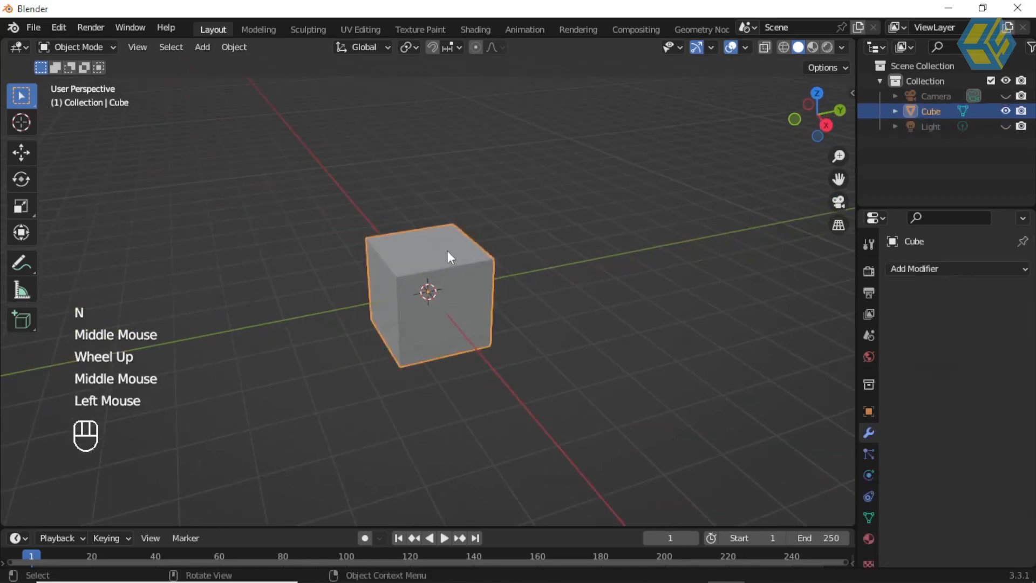
left_click(77, 45)
left_click(84, 79)
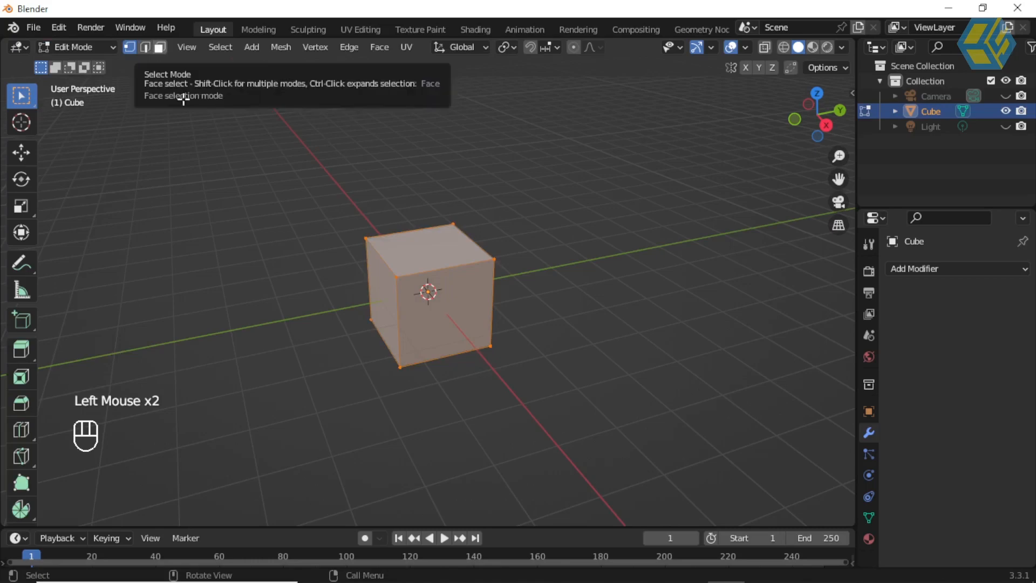
Step: Delete all of the cube's vertices except one upper corner vertex by inverting the selection
left_click_drag(343, 216, 388, 252)
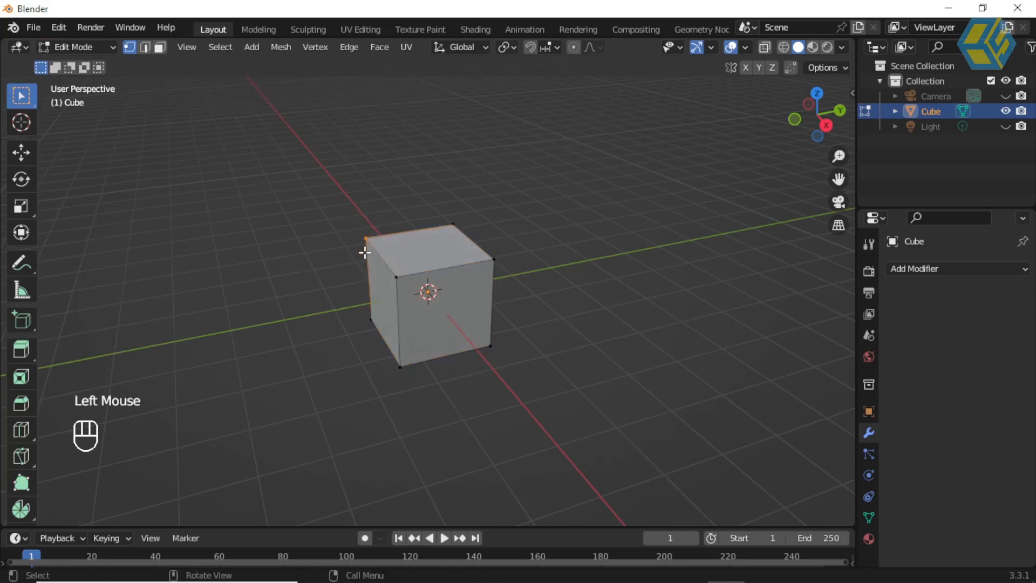
scroll(368, 241, "up", 2)
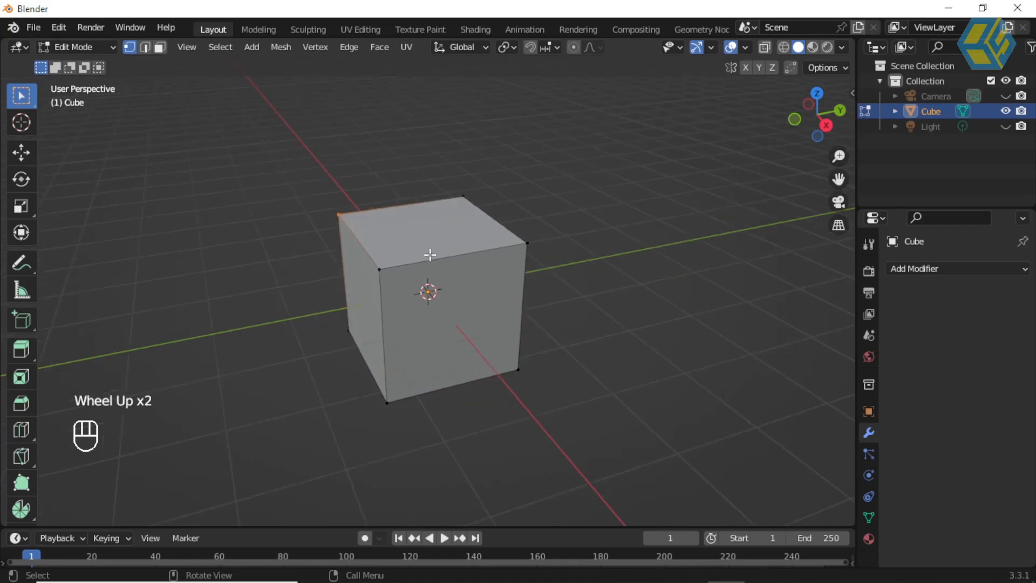
key("ctrl+i")
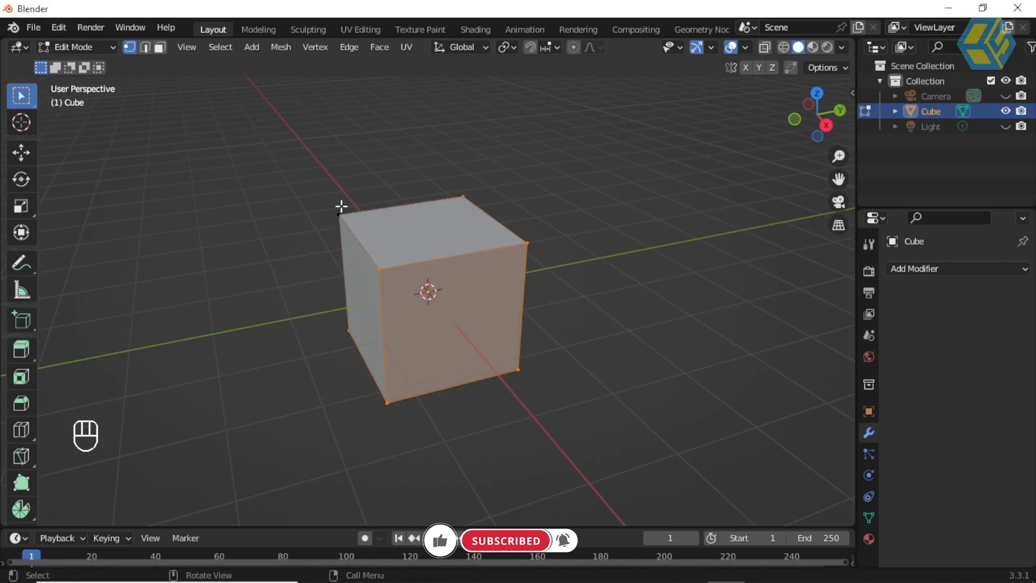
key("Delete")
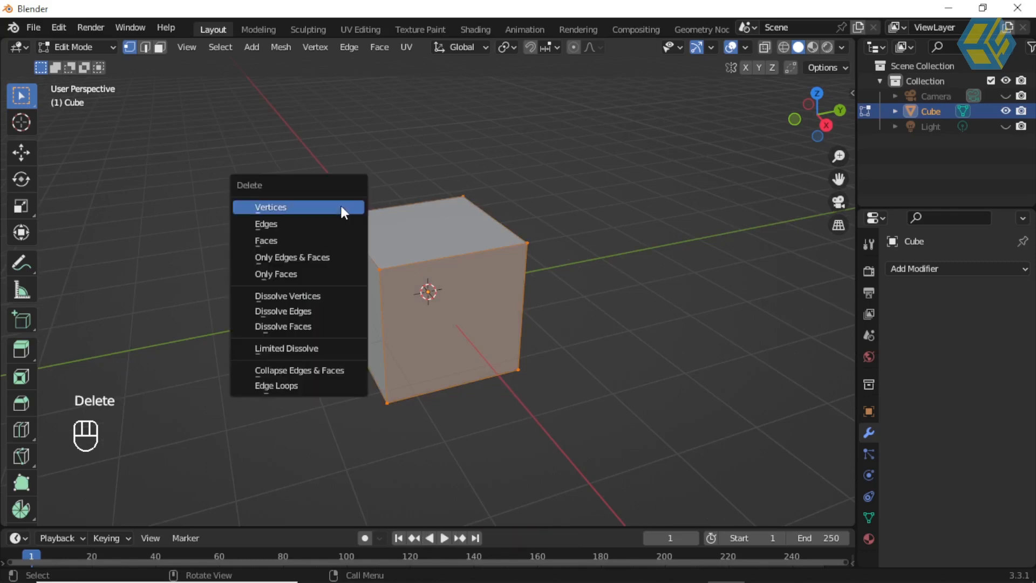
left_click(318, 211)
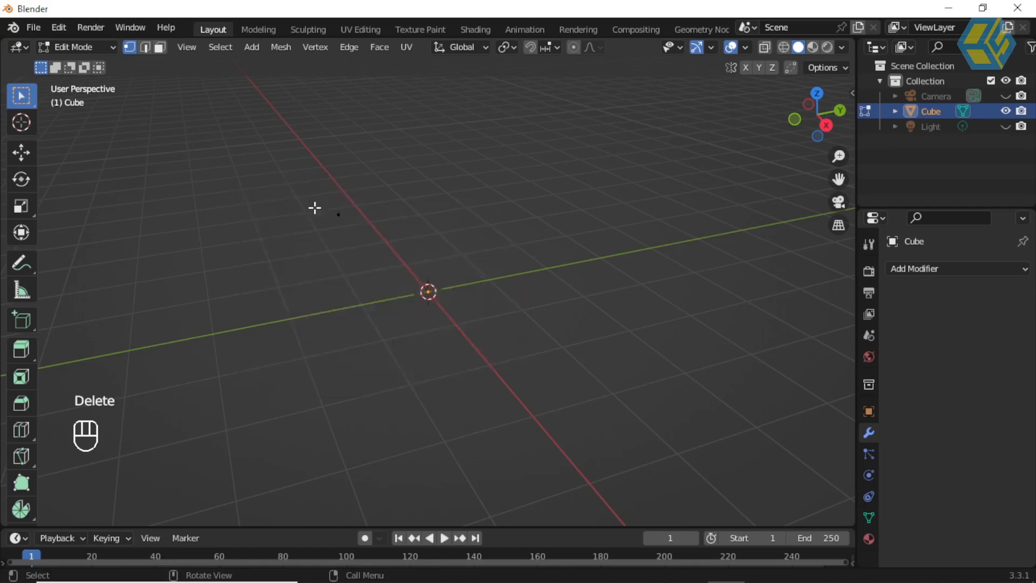
Step: Select the remaining vertex and snap it to the 3D cursor at the world origin
left_click_drag(298, 196, 372, 233)
middle_click_drag(366, 242, 342, 230)
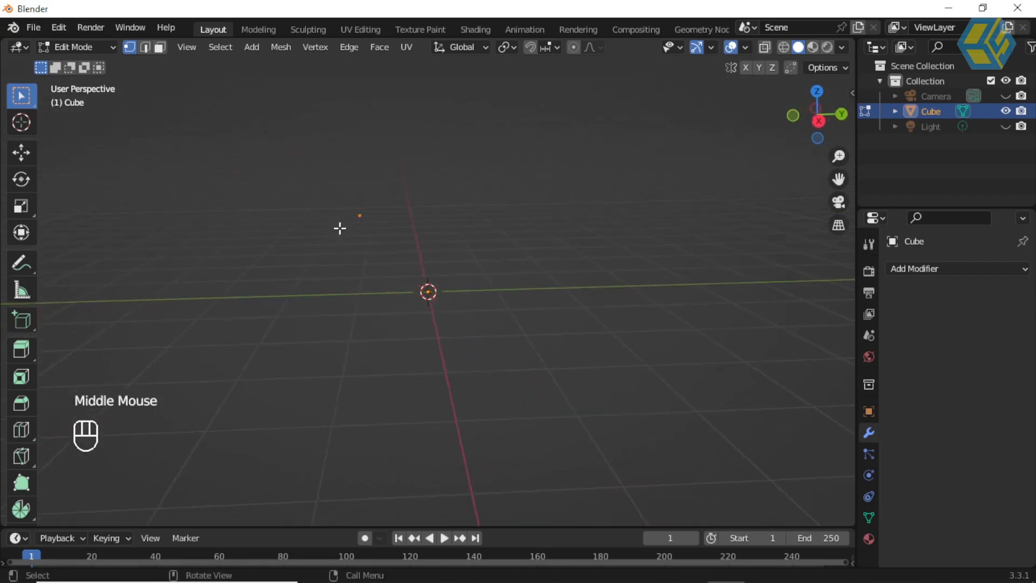
key("shift+s")
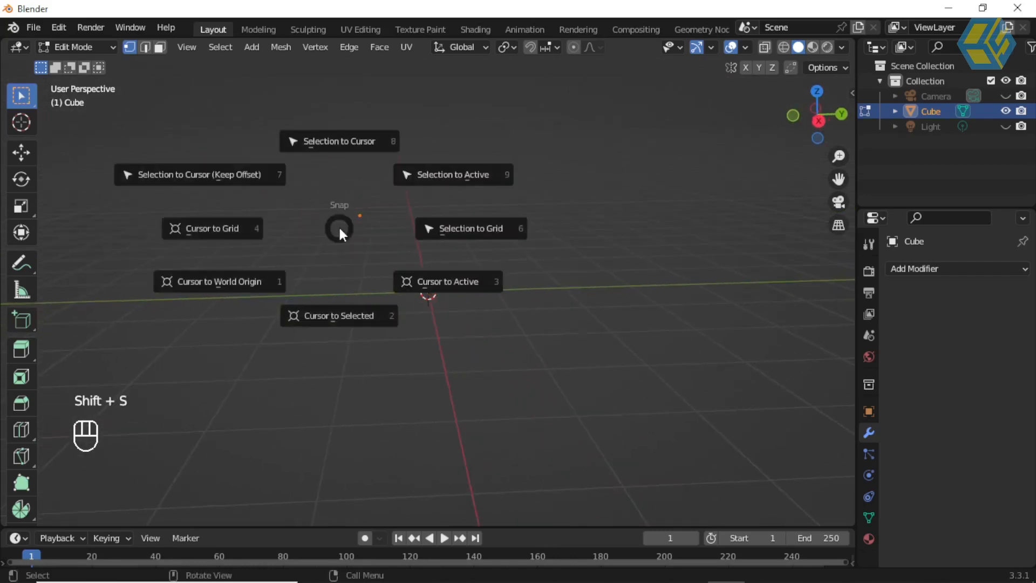
left_click(341, 142)
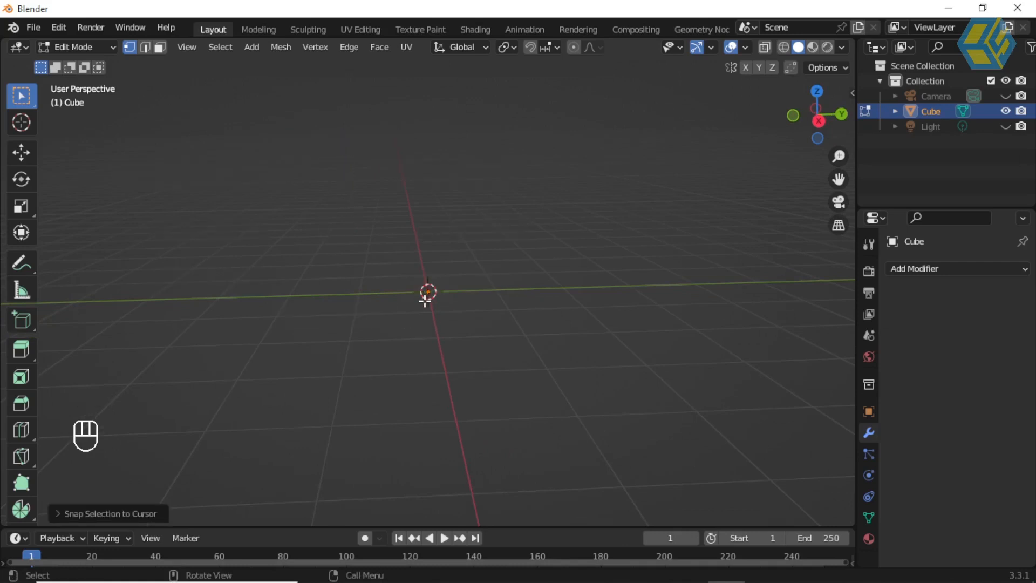
Step: In the right orthographic view, move the vertex up and toward negative Y, away from the origin
key("KP_3")
key("g")
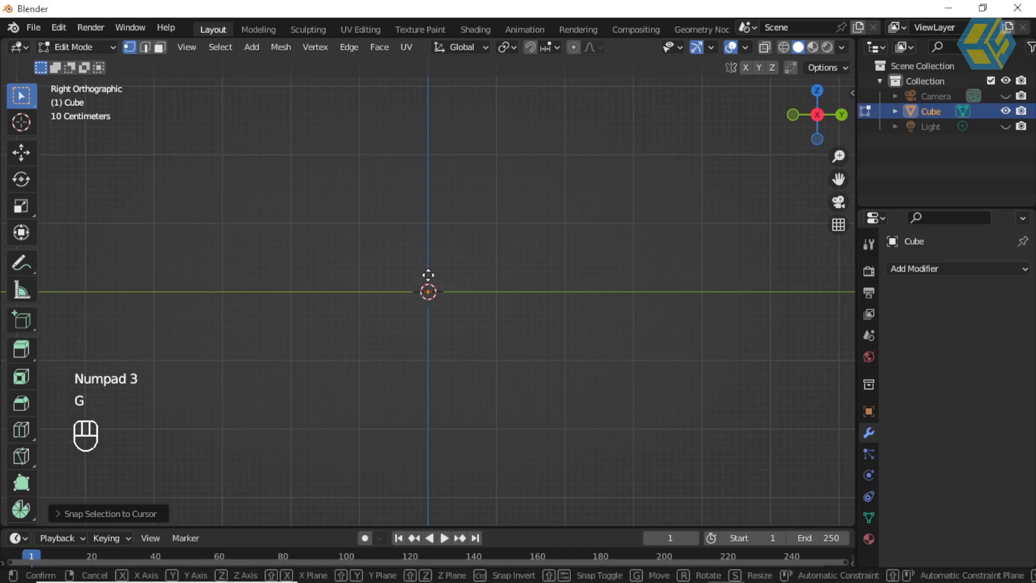
left_click(277, 201)
middle_click_drag(354, 238, 349, 251)
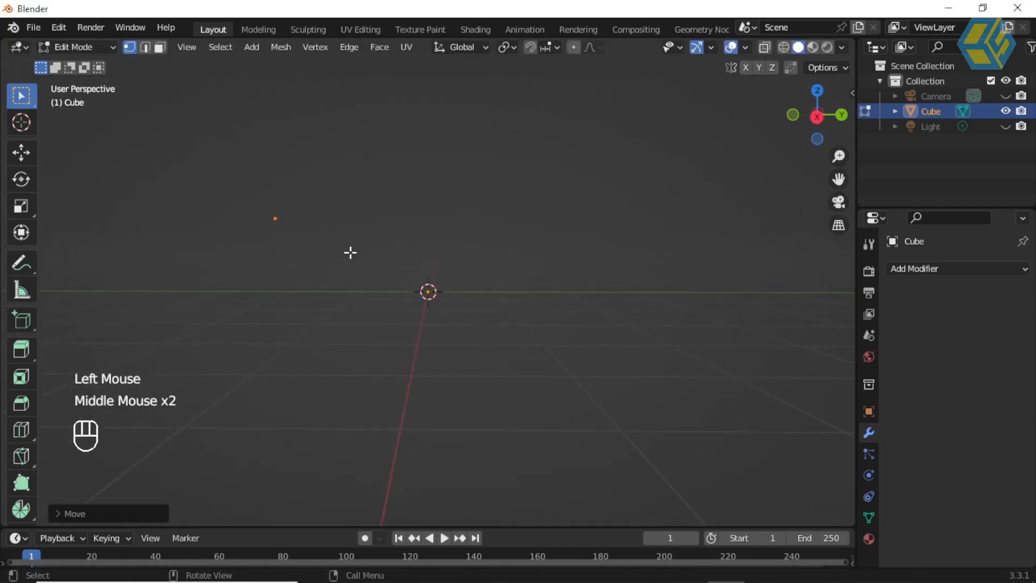
Step: In the right orthographic view, extrude the vertex twice into a shallow V, down toward the origin and up past the Z axis
key("KP_3")
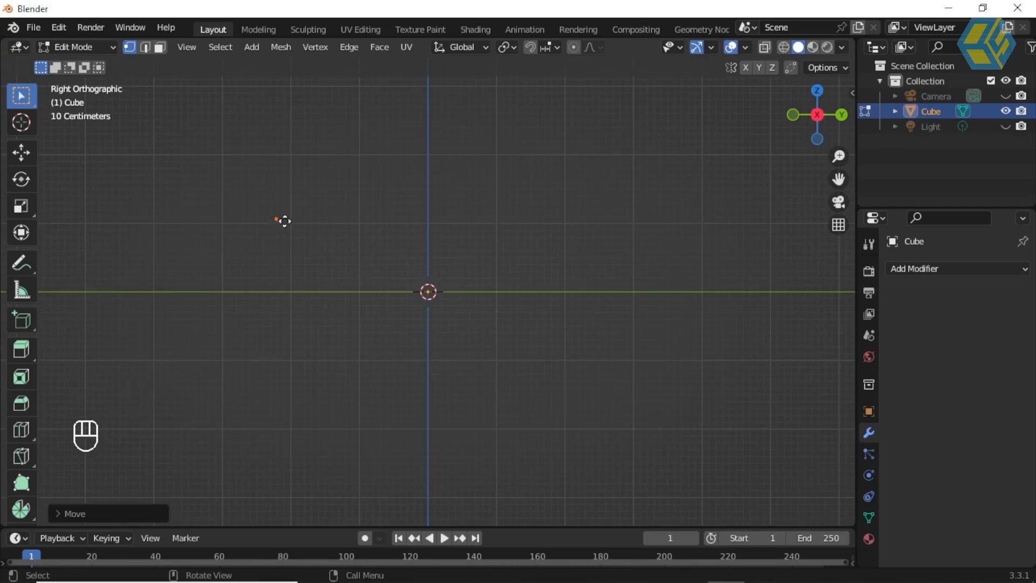
key("e")
left_click(380, 268)
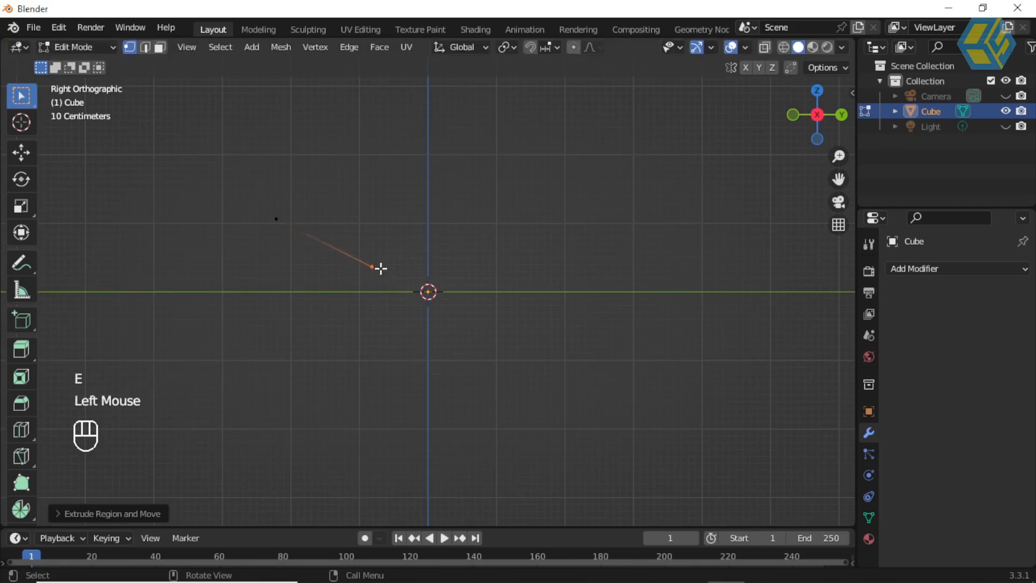
key("e")
left_click(478, 232)
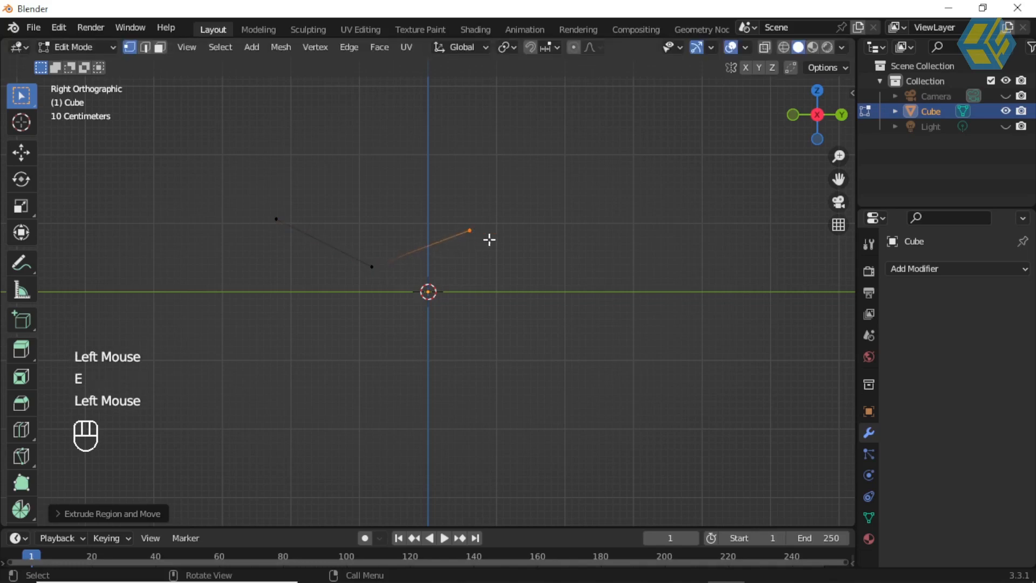
Step: Extrude three more segments toward positive Y: a long, nearly level one, a steeply rising one and a short, slightly rising one
middle_click_drag(417, 254, 324, 259, "shift")
key("e")
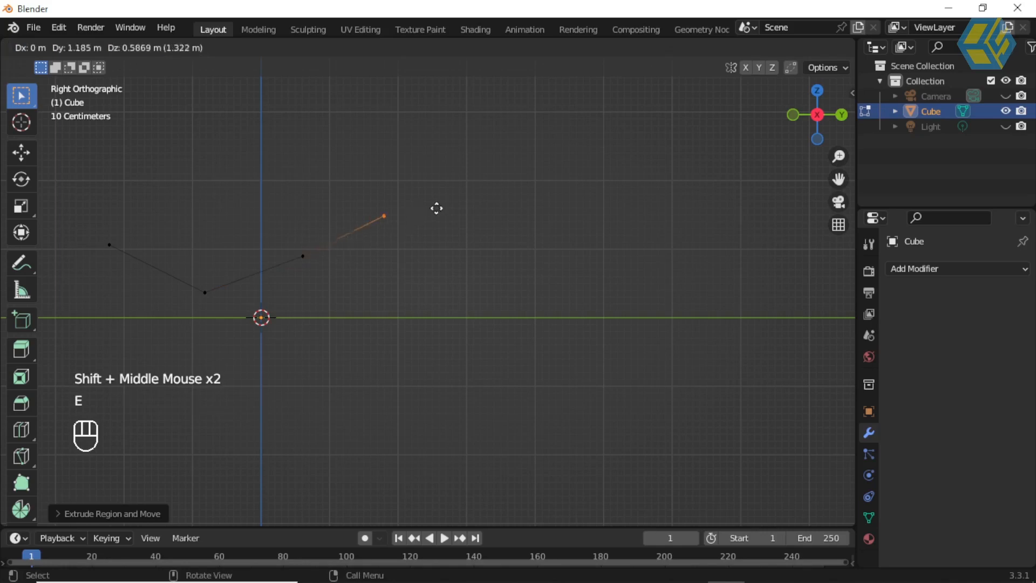
left_click(544, 238)
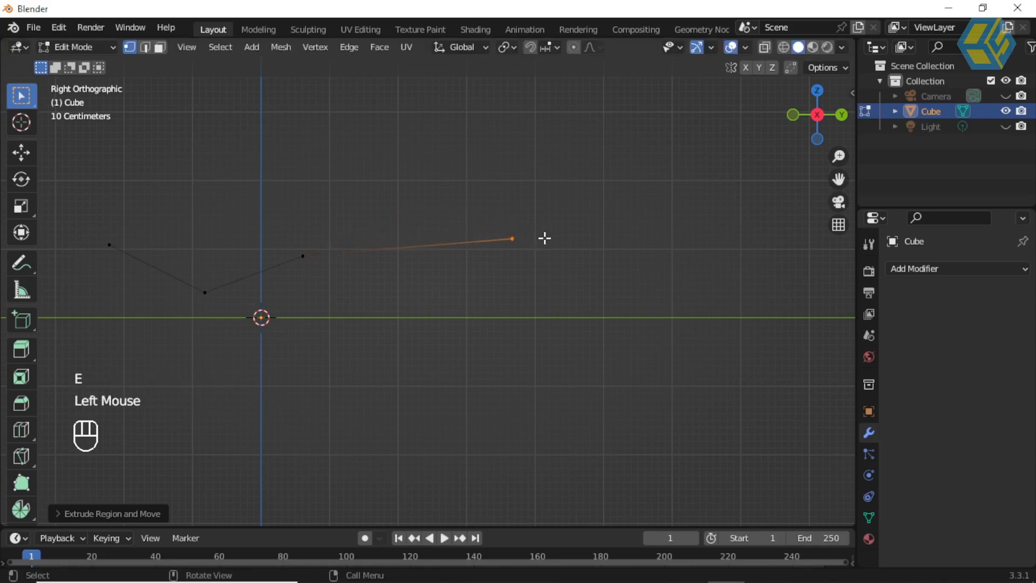
key("e")
left_click(614, 178)
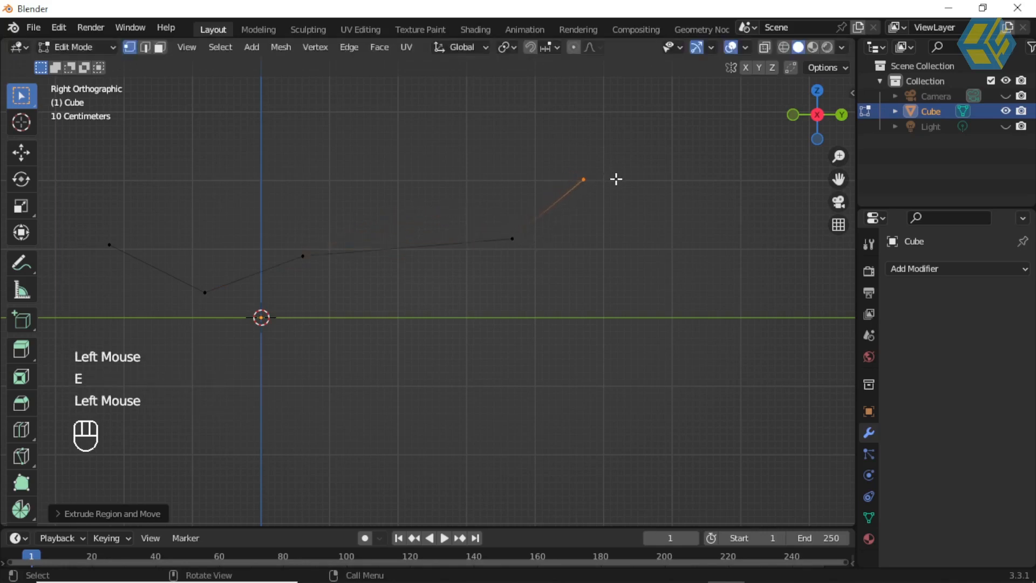
key("e")
left_click(698, 168)
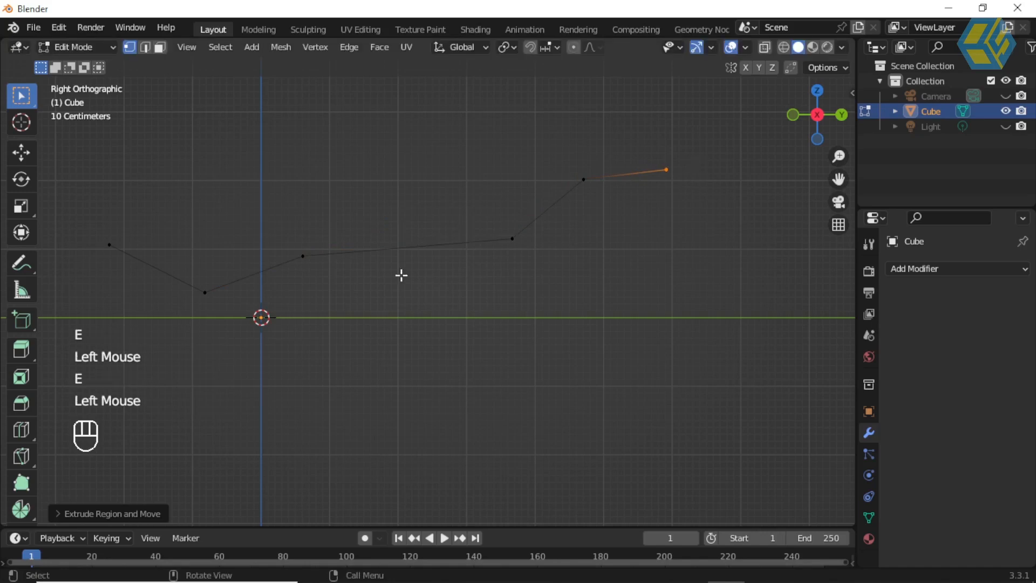
Step: Extrude a segment about 0.7 m long outward toward positive X and down from the chain's third vertex
left_click(303, 256)
middle_click_drag(351, 293, 319, 314)
middle_click(342, 284)
key("e")
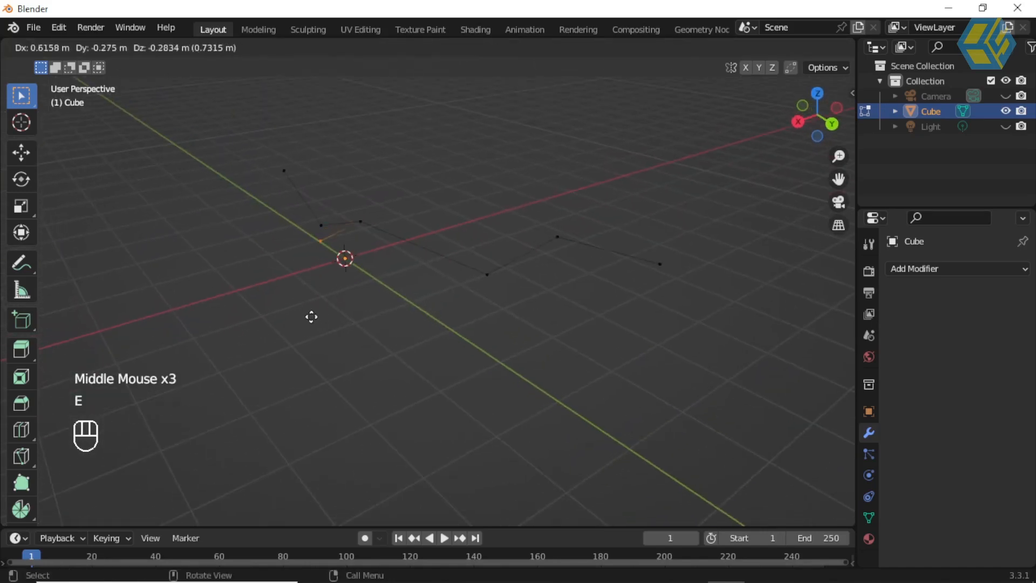
left_click(306, 318)
middle_click_drag(330, 312, 432, 284)
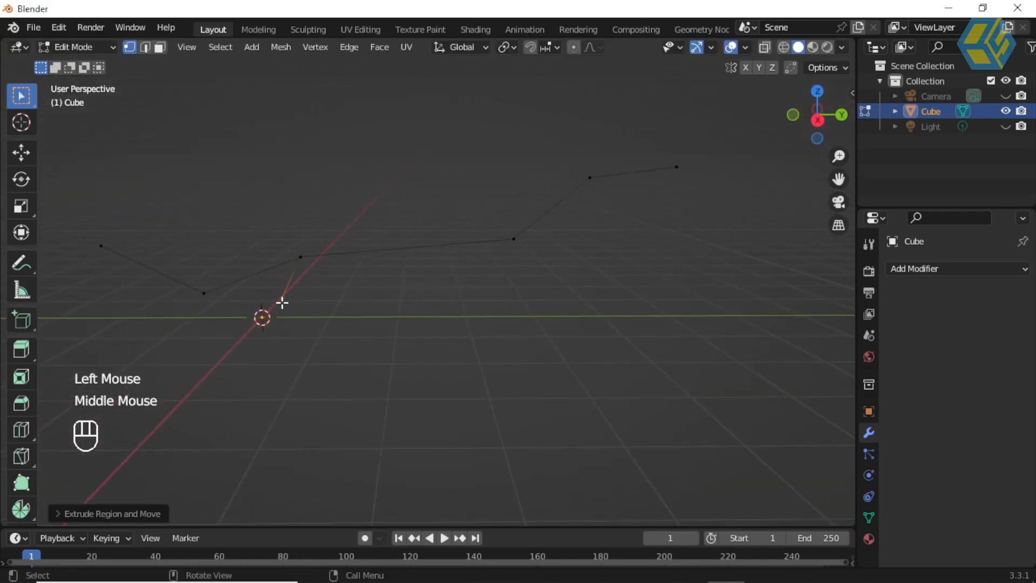
Step: Extend the first leg with three short extrusions, down toward positive Y, down and back, and a short forward tip
key("e")
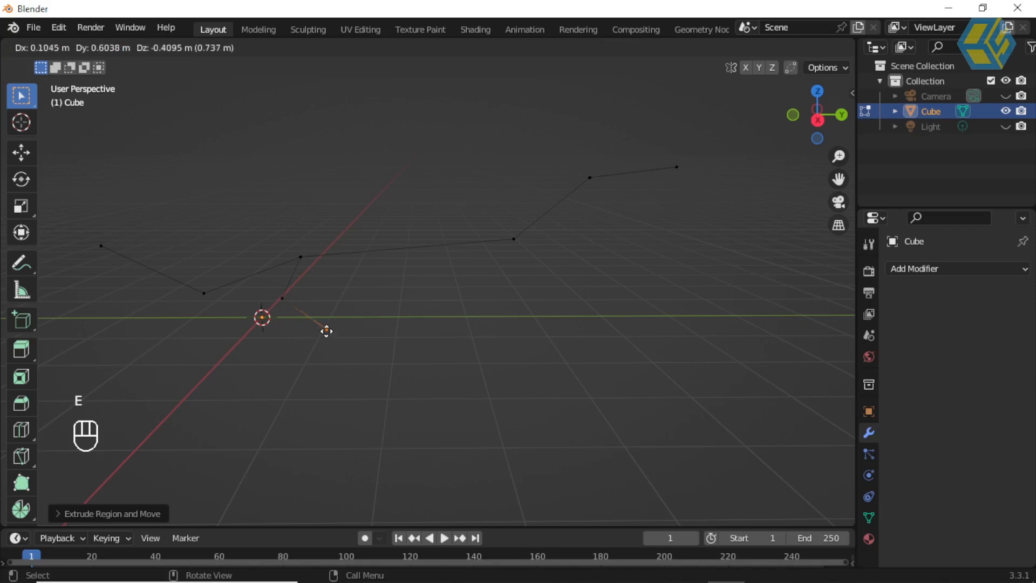
left_click(318, 327)
key("e")
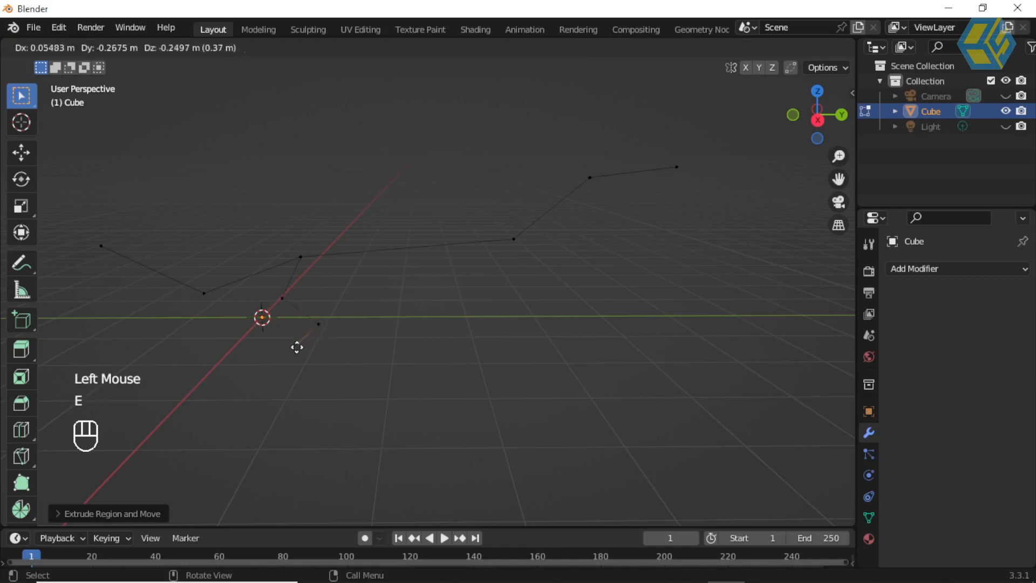
left_click(299, 346)
key("e")
left_click(318, 351)
Step: Extrude a segment about 0.6 m long toward negative X and down from the chain's third vertex, starting the opposite leg
middle_click_drag(357, 341, 377, 279)
left_click_drag(492, 225, 516, 266)
key("e")
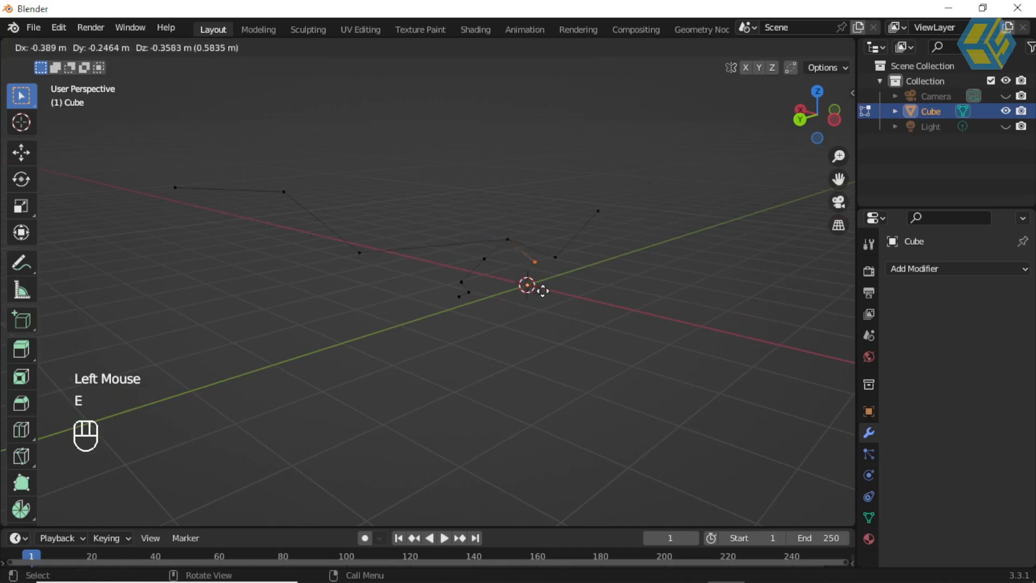
left_click(541, 292)
middle_click_drag(541, 292, 608, 322)
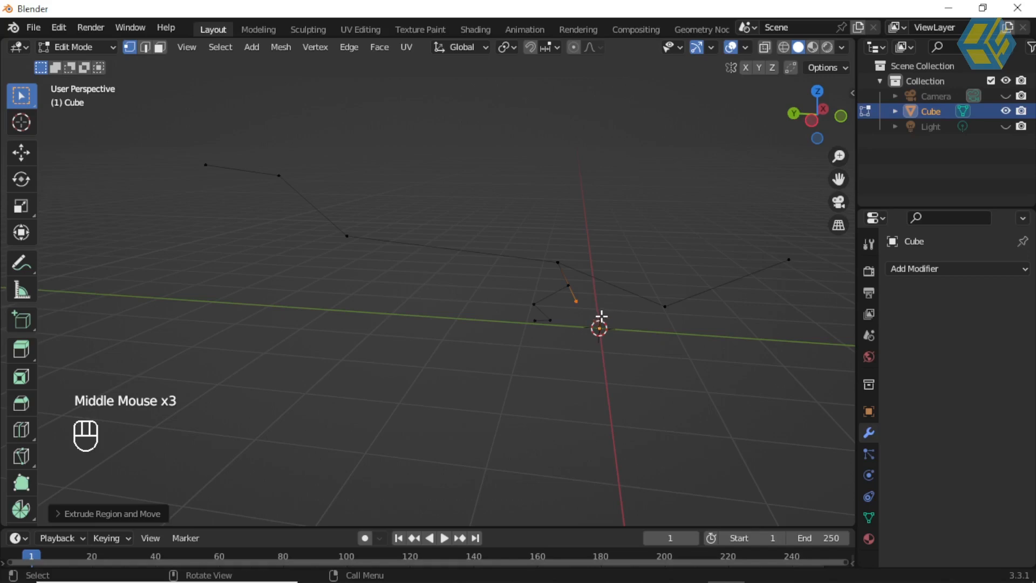
Step: Extend the opposite leg downward with three more short extruded segments
key("e")
left_click(523, 365)
middle_click_drag(523, 365, 537, 331)
key("e")
left_click(555, 344)
key("e")
left_click(542, 353)
Step: Reposition the end vertex of the second leg slightly
middle_click_drag(542, 353, 689, 351)
middle_click_drag(500, 356, 485, 351)
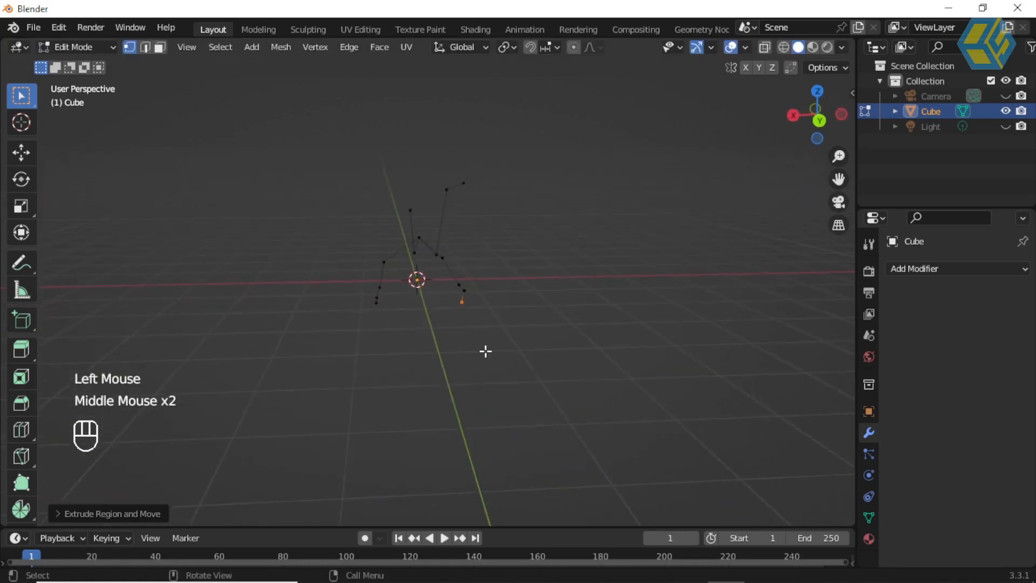
key("g")
left_click(495, 352)
Step: Extrude a segment about 0.4 m long downward and slightly toward positive X from the chain's fourth vertex
middle_click_drag(419, 325, 485, 243)
left_click(499, 257)
middle_click_drag(524, 308, 532, 300)
key("e")
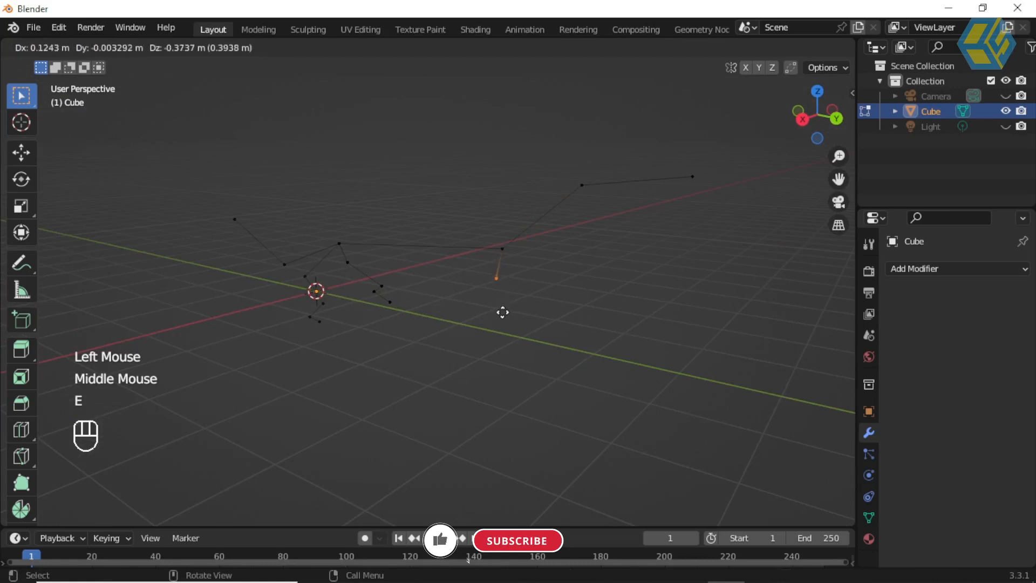
left_click(499, 312)
middle_click_drag(500, 313, 405, 296)
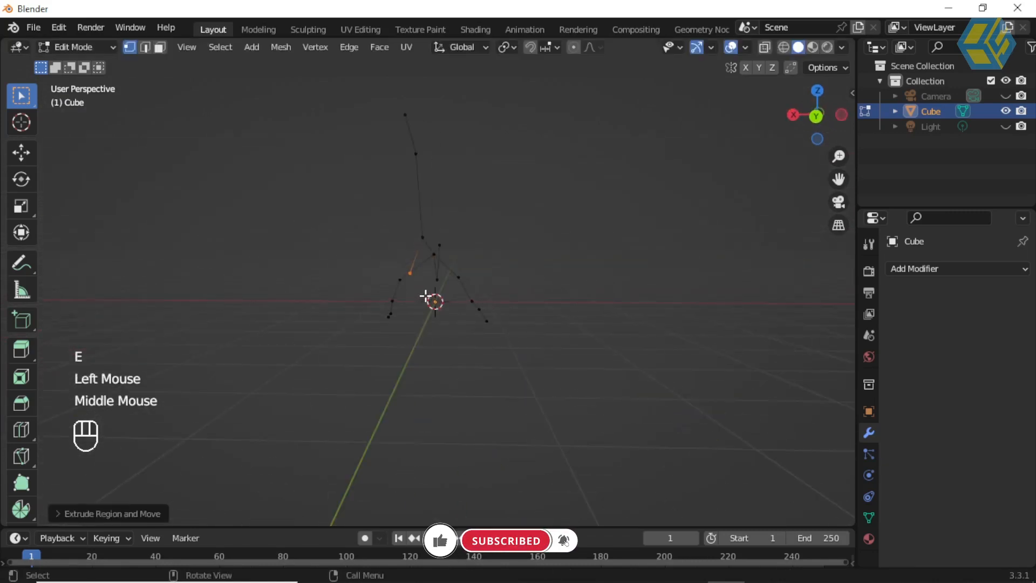
Step: Reposition the new end vertex below the chain's fourth vertex and extrude two more short segments to extend that leg
key("g")
left_click(393, 291)
middle_click_drag(398, 302, 580, 313)
key("e")
left_click(552, 320)
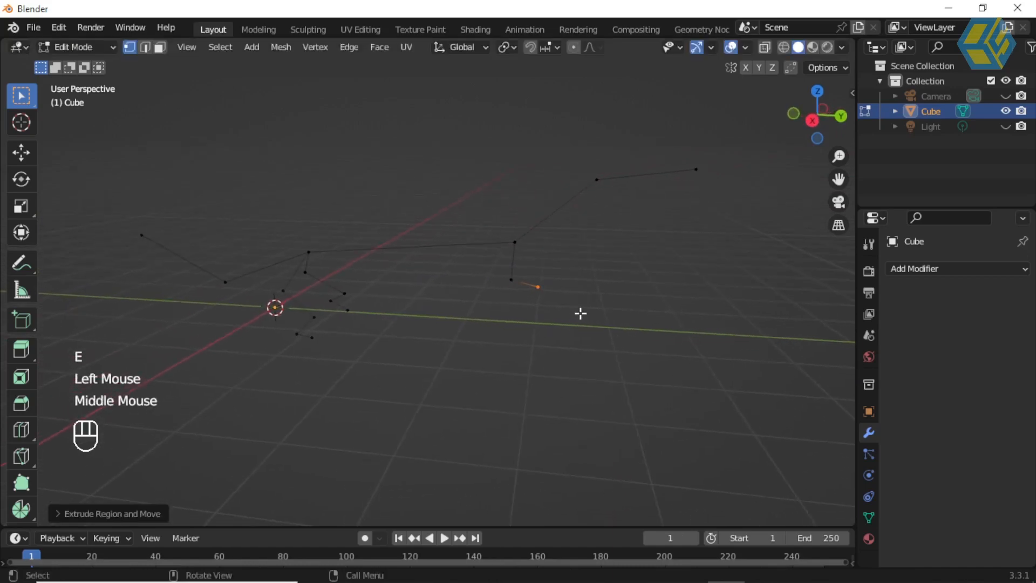
key("e")
left_click(609, 294)
Step: Extrude three short connected segments from the chain's fourth vertex toward negative X to form the opposite leg of that pair
middle_click_drag(593, 297, 358, 236)
left_click_drag(368, 234, 363, 278)
middle_click_drag(391, 298, 468, 285)
key("e")
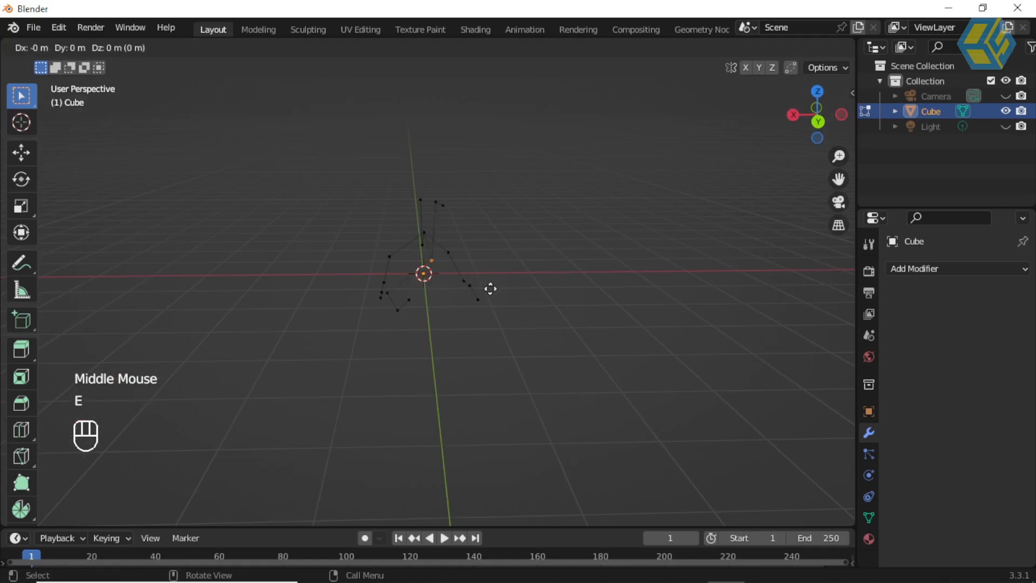
left_click(502, 299)
middle_click_drag(469, 317, 438, 294)
key("e")
left_click(608, 323)
key("e")
left_click(629, 293)
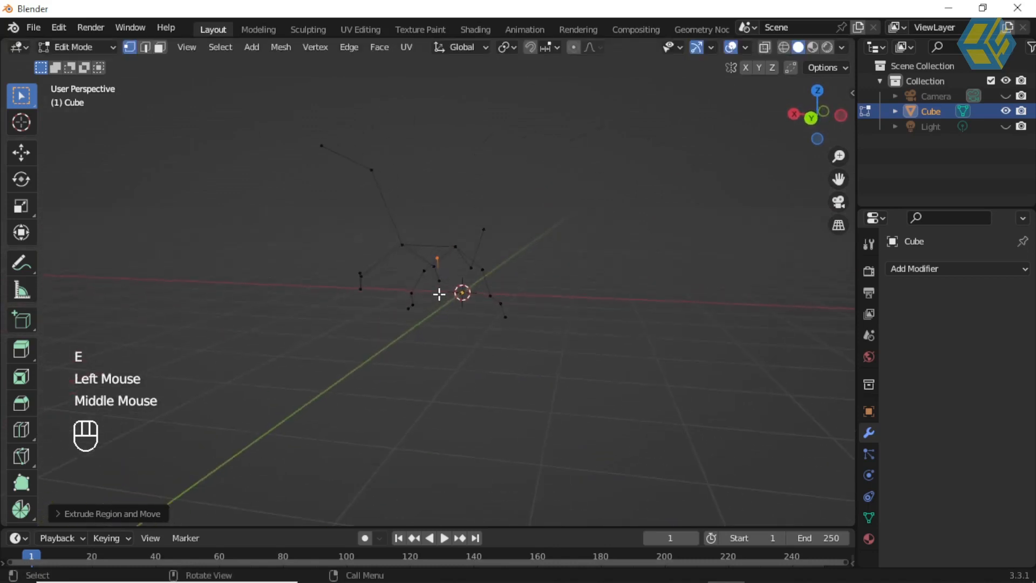
Step: Reposition the end vertex of the newly extruded leg slightly
key("g")
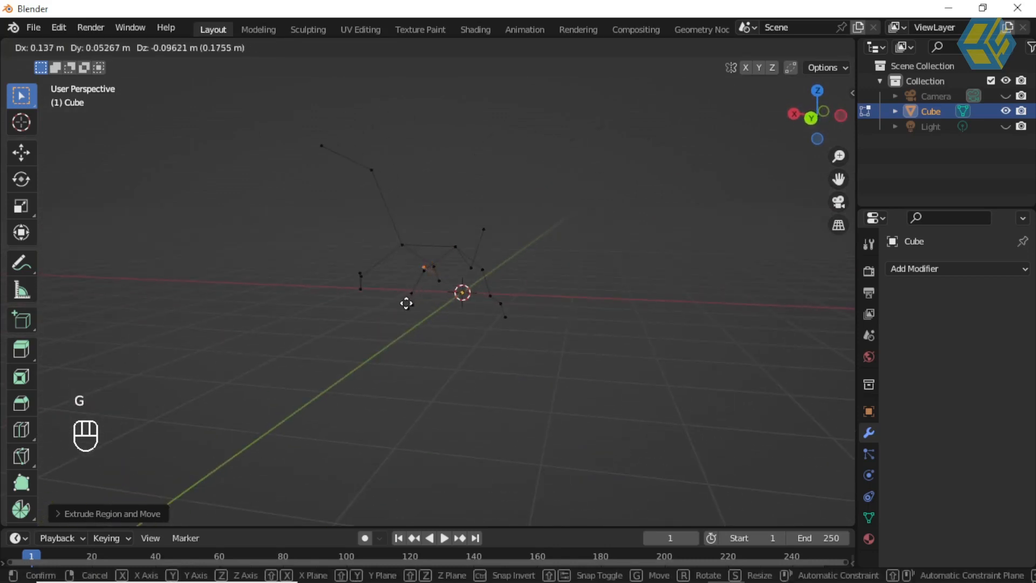
left_click(430, 317)
middle_click_drag(430, 316, 475, 345)
scroll(557, 323, "down", 1)
Step: Return to Object Mode and add a Skin modifier to the stick skeleton
left_click(80, 47)
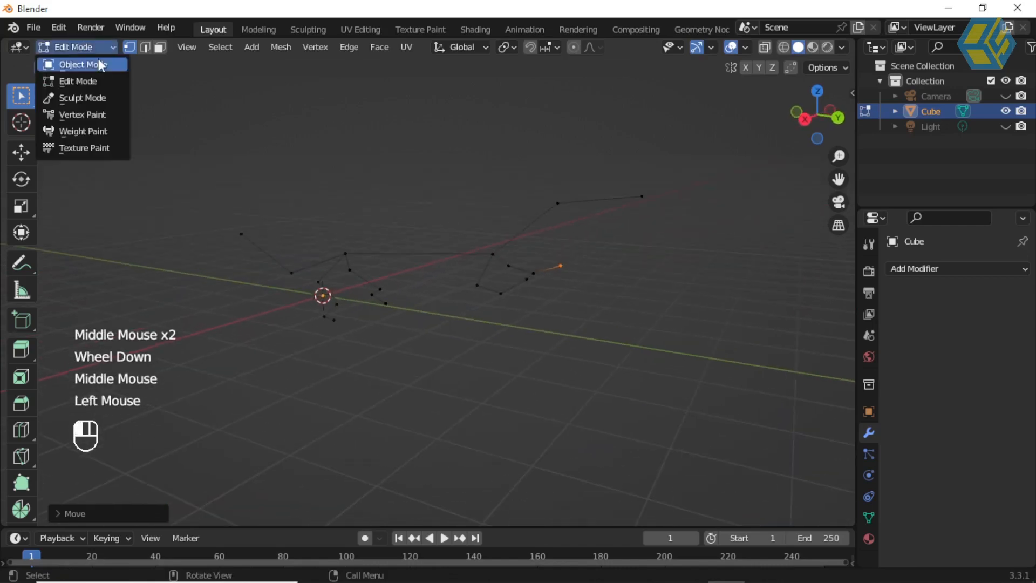
left_click(97, 60)
middle_click_drag(529, 323, 578, 315)
scroll(481, 300, "up", 1)
middle_click_drag(486, 296, 663, 218)
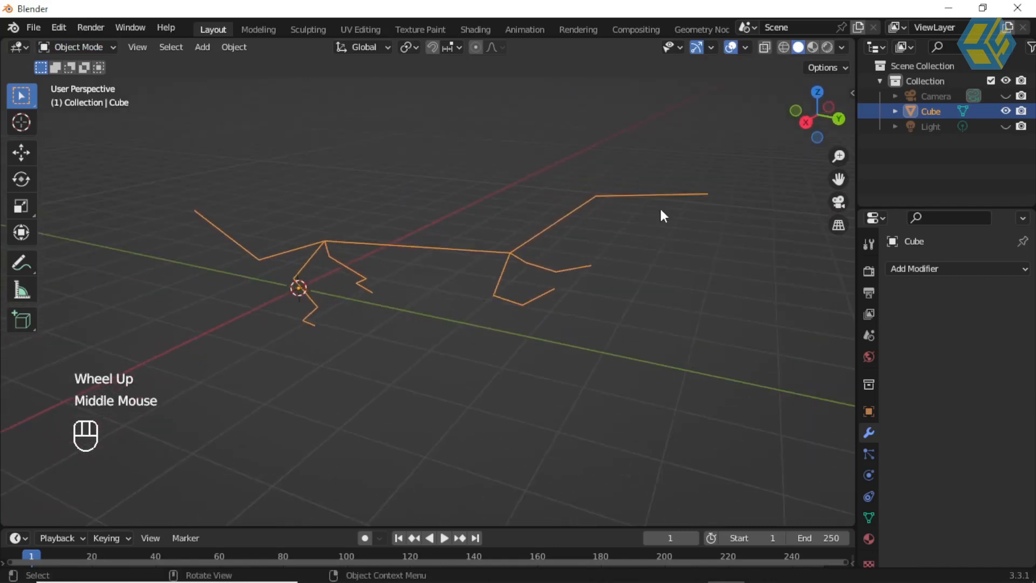
left_click(910, 270)
left_click(717, 511)
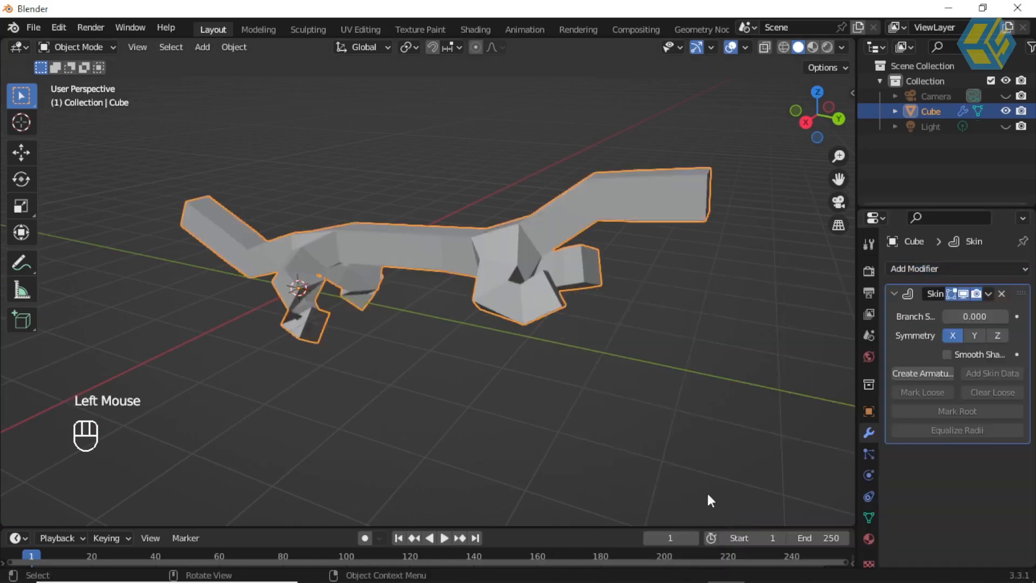
Step: Widen the properties area and set the Skin modifier's Branch Smoothing to 1.000
middle_click_drag(533, 333, 576, 347)
scroll(562, 348, "up", 2)
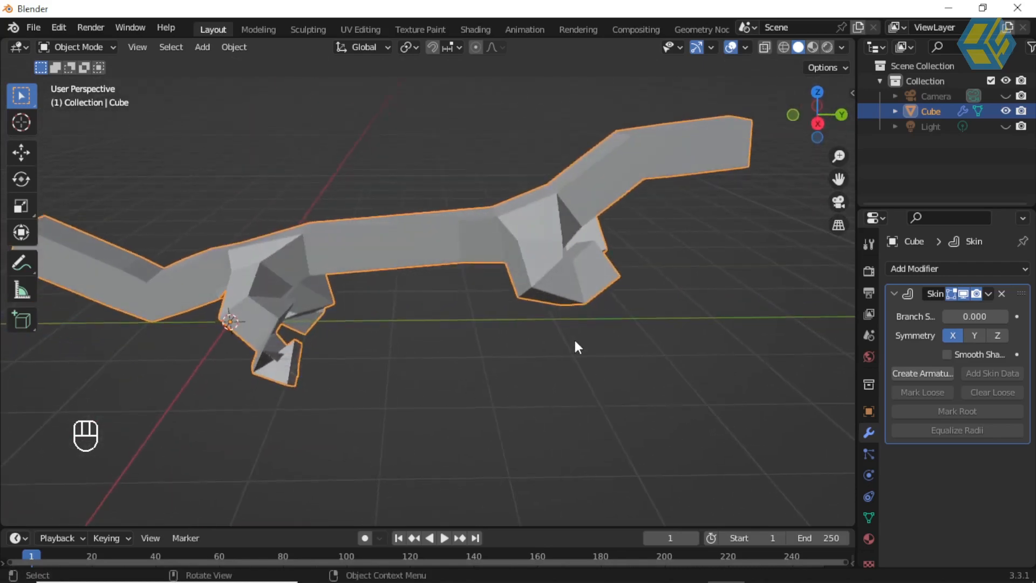
middle_click_drag(800, 353, 894, 316)
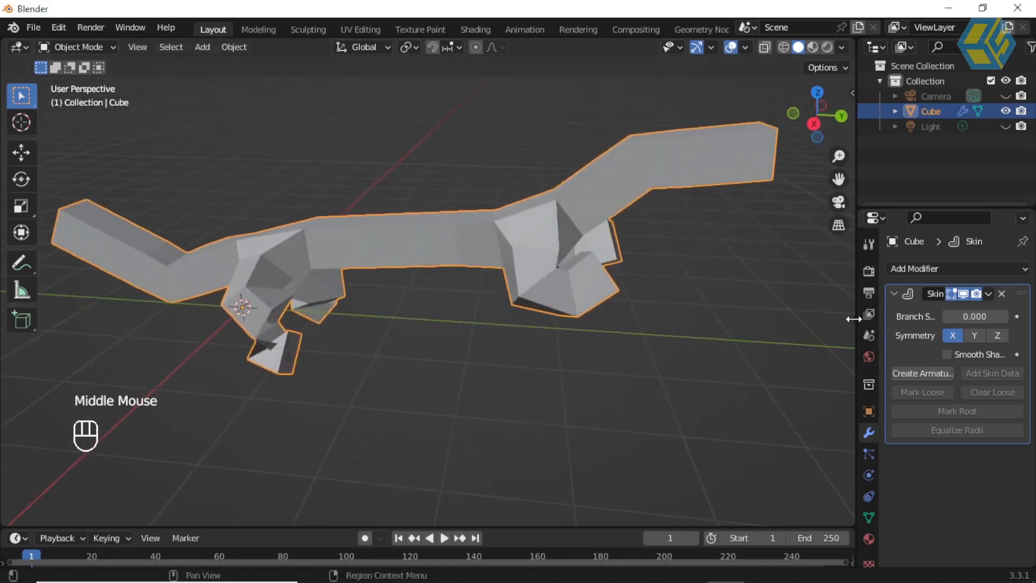
left_click_drag(856, 319, 774, 318)
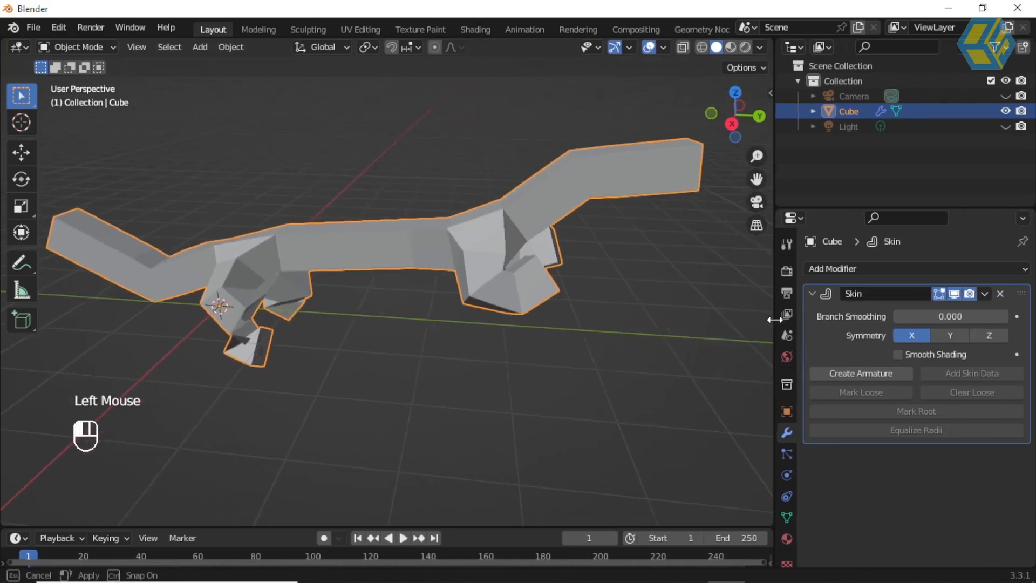
left_click(940, 316)
type("0")
key("Return")
left_click_drag(939, 323, 1007, 317)
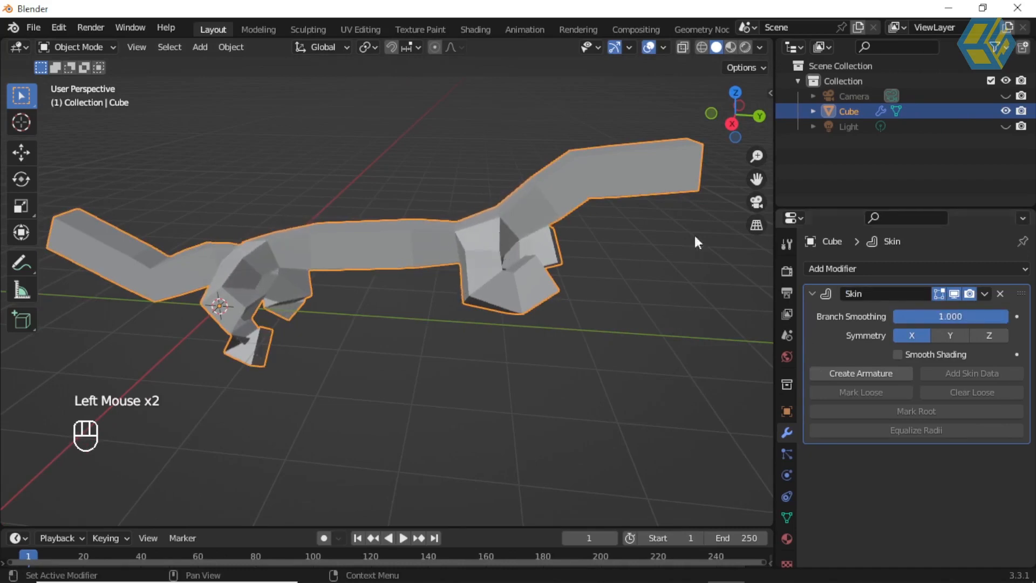
Step: Turn the Skin modifier's viewport display off and back on to compare the skinned mesh with the bare skeleton
left_click(954, 294)
middle_click_drag(571, 234, 492, 272)
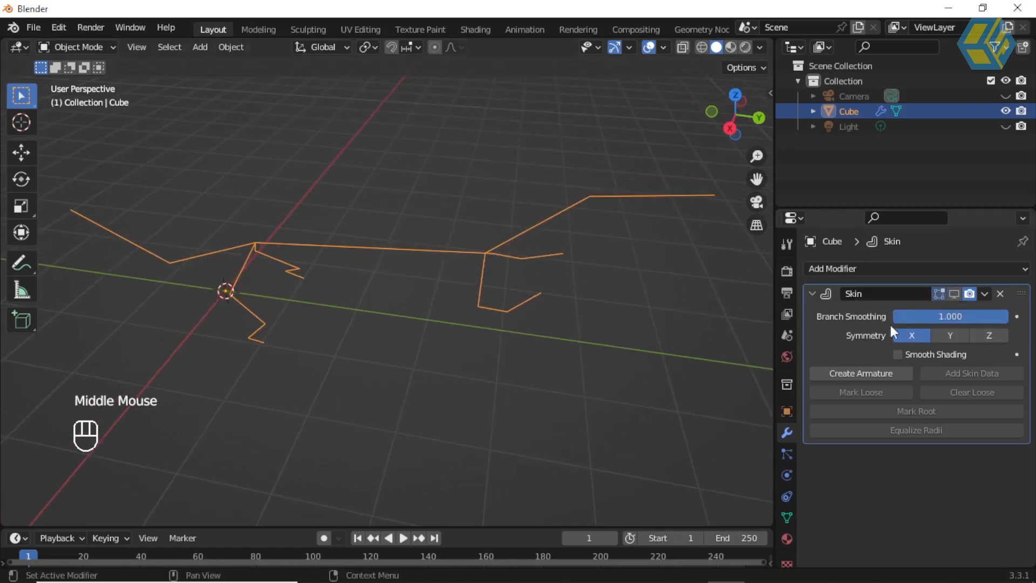
left_click(969, 294)
left_click(953, 294)
mouse_move(1006, 317)
left_mouse_down()
mouse_move(894, 317)
mouse_move(1009, 317)
left_mouse_up()
middle_click_drag(539, 275, 426, 291)
middle_click_drag(365, 331, 324, 329)
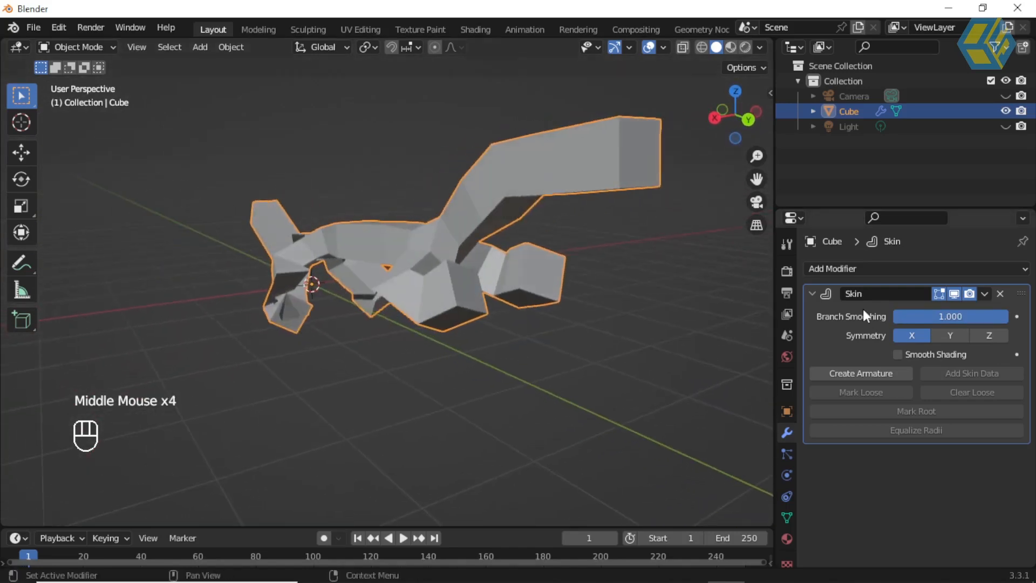
Step: Apply the Skin modifier to the creature mesh and keep the object selected
left_click(983, 294)
left_click(951, 311)
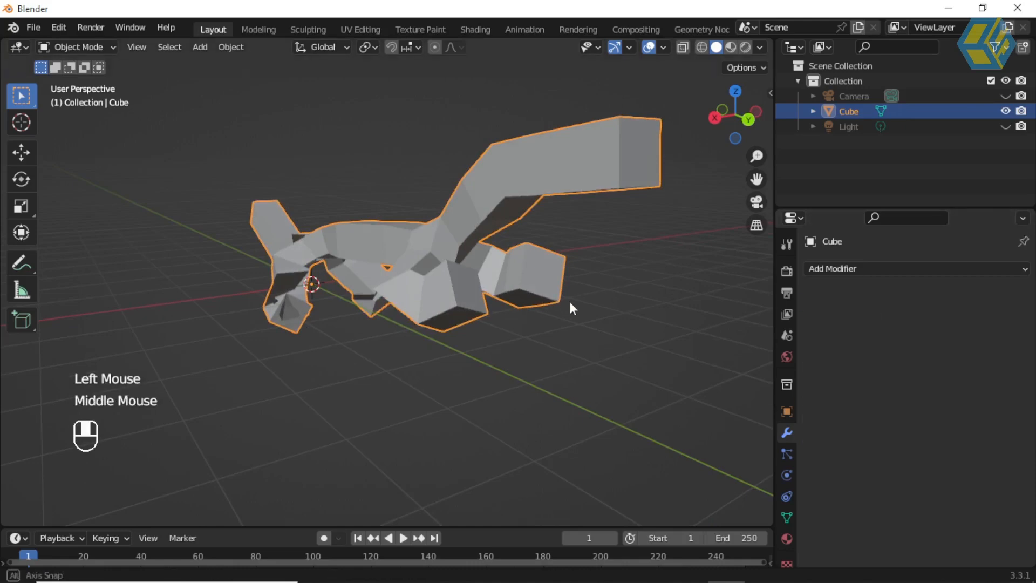
middle_click_drag(569, 301, 619, 282)
left_click(629, 201)
left_click(540, 183)
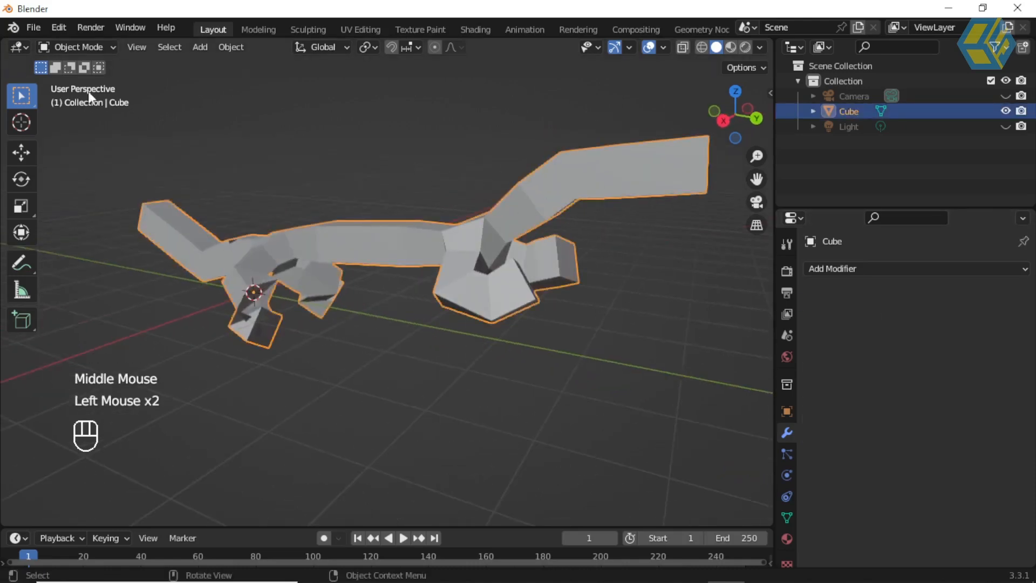
Step: Enter Edit Mode and subdivide the entire creature mesh once
left_click(97, 47)
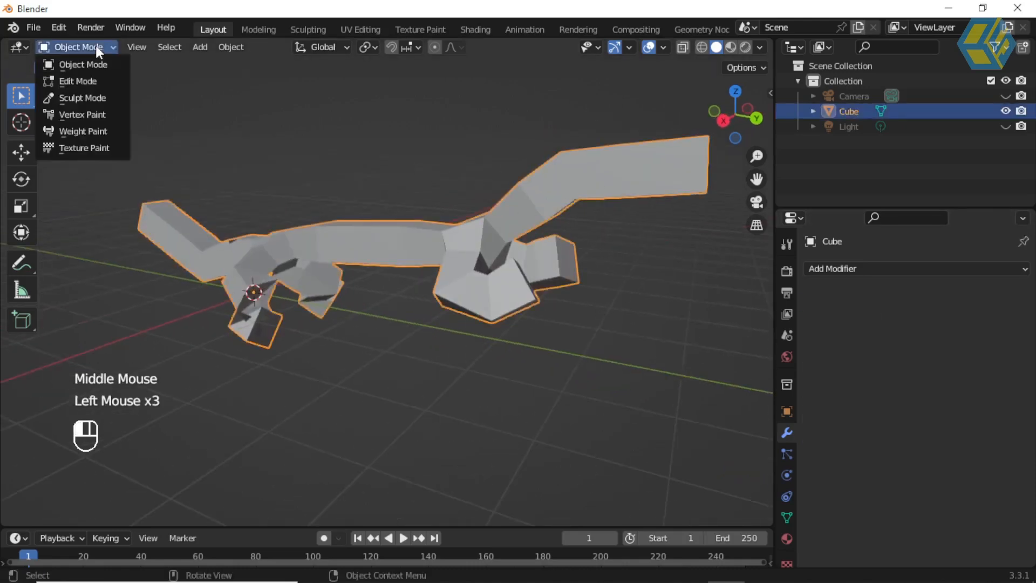
left_click(95, 82)
key("a")
right_click(445, 254)
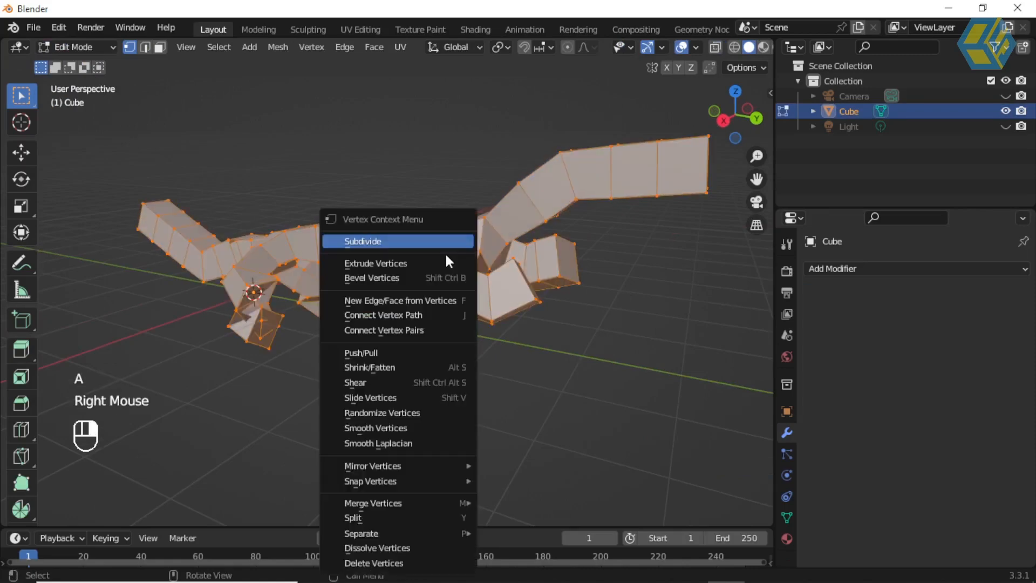
left_click(389, 239)
Step: Try a second subdivision of the entire mesh and undo it
middle_click_drag(434, 239, 438, 270)
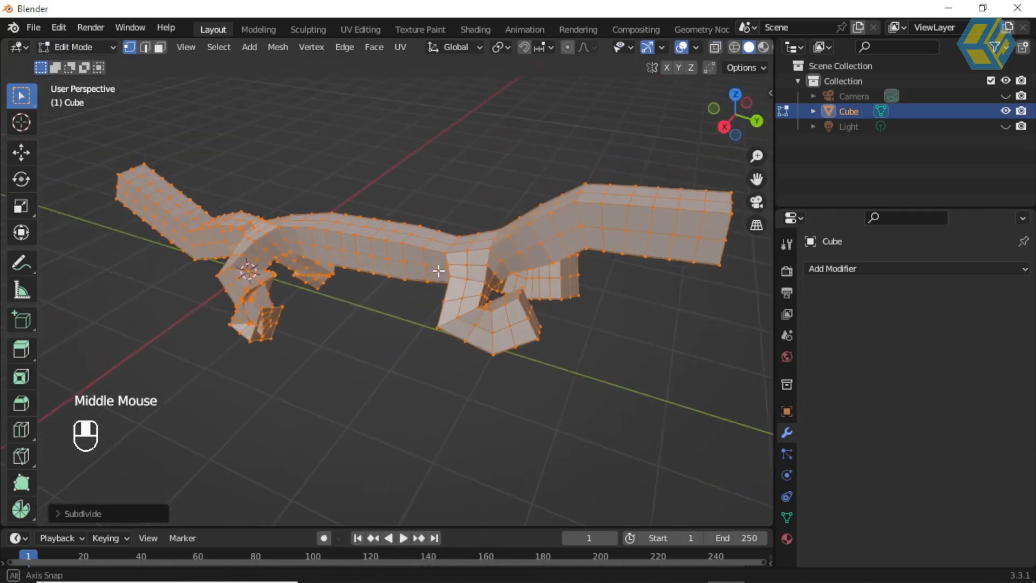
middle_click_drag(482, 253, 512, 220)
right_click(513, 221)
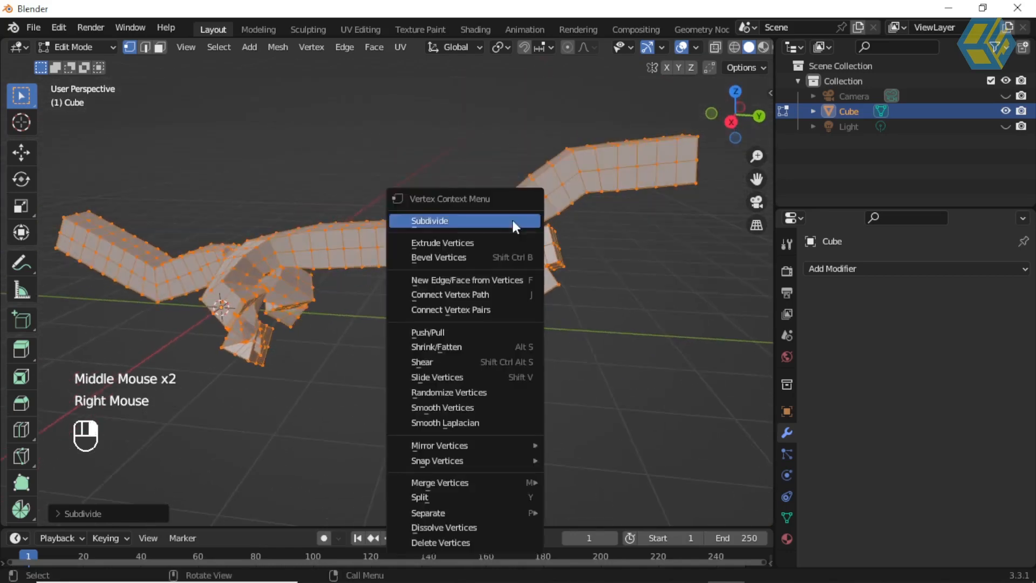
left_click(481, 227)
middle_click_drag(489, 247, 138, 96)
key("ctrl+z")
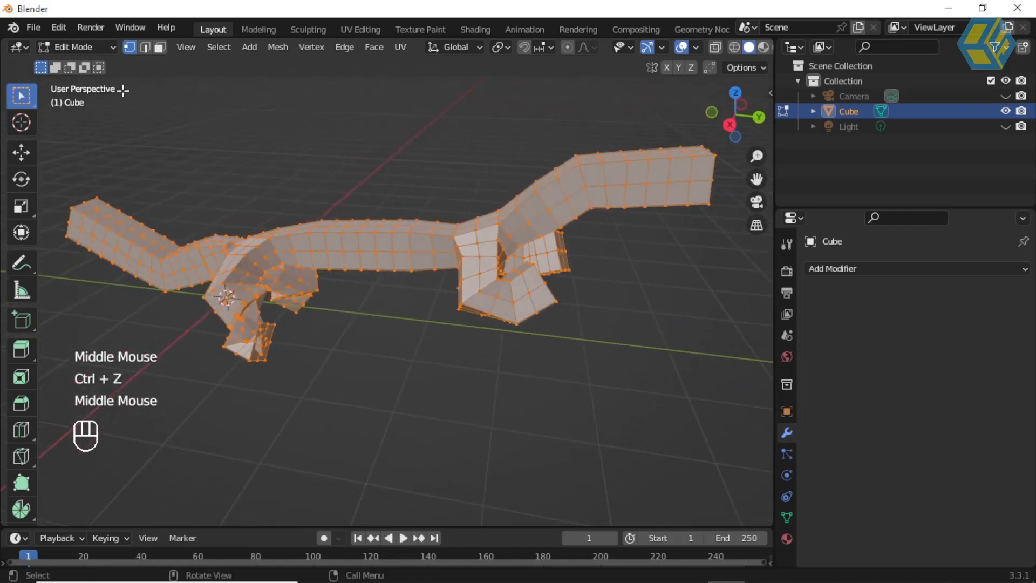
Step: Leave Edit Mode and switch the creature mesh to Sculpt Mode
left_click(86, 47)
left_click(84, 61)
middle_click_drag(325, 181, 302, 194)
left_click(81, 47)
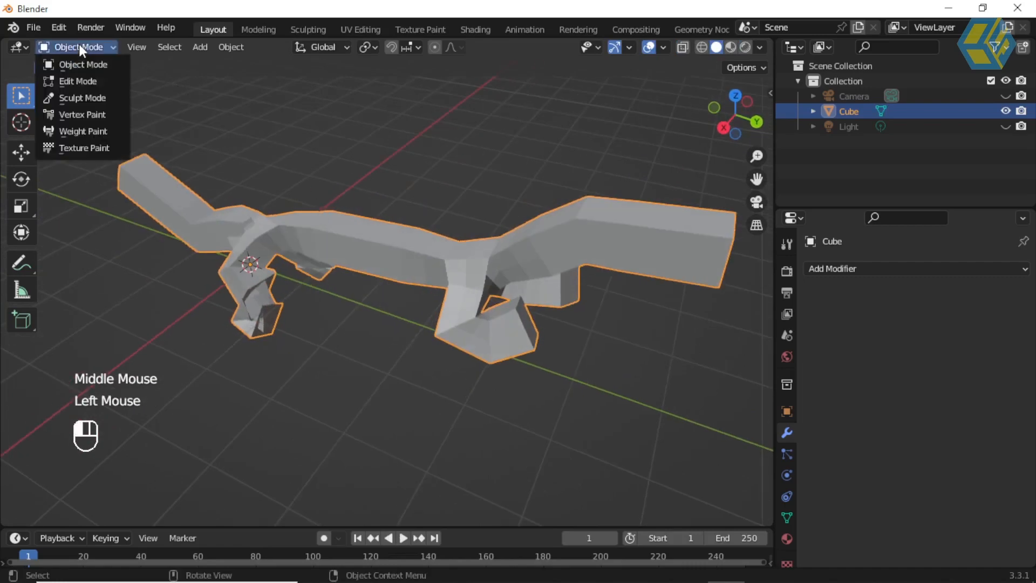
left_click(78, 99)
Step: Build up rounded volume along the creature's raised positive Y section and torso with additive Draw brush strokes
middle_click_drag(486, 172, 610, 162)
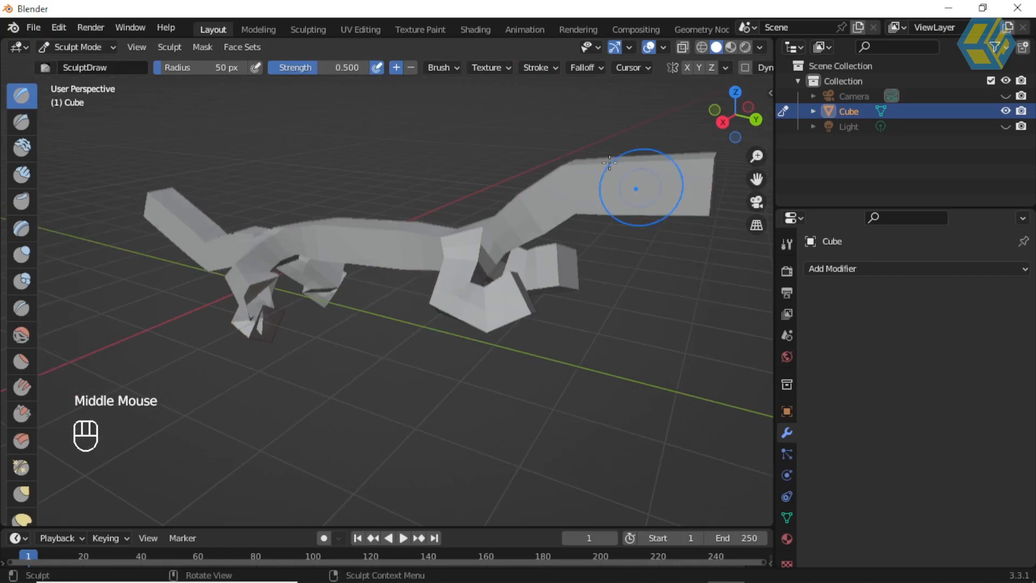
left_click_drag(610, 162, 588, 178)
mouse_move(555, 185)
middle_mouse_down()
mouse_move(640, 210)
mouse_move(552, 157)
middle_mouse_up()
left_click_drag(551, 158, 531, 235)
middle_click_drag(523, 240, 574, 258)
mouse_move(470, 238)
left_mouse_down()
mouse_move(480, 247)
mouse_move(509, 238)
left_mouse_up()
mouse_move(509, 238)
middle_mouse_down()
mouse_move(247, 254)
mouse_move(229, 291)
middle_mouse_up()
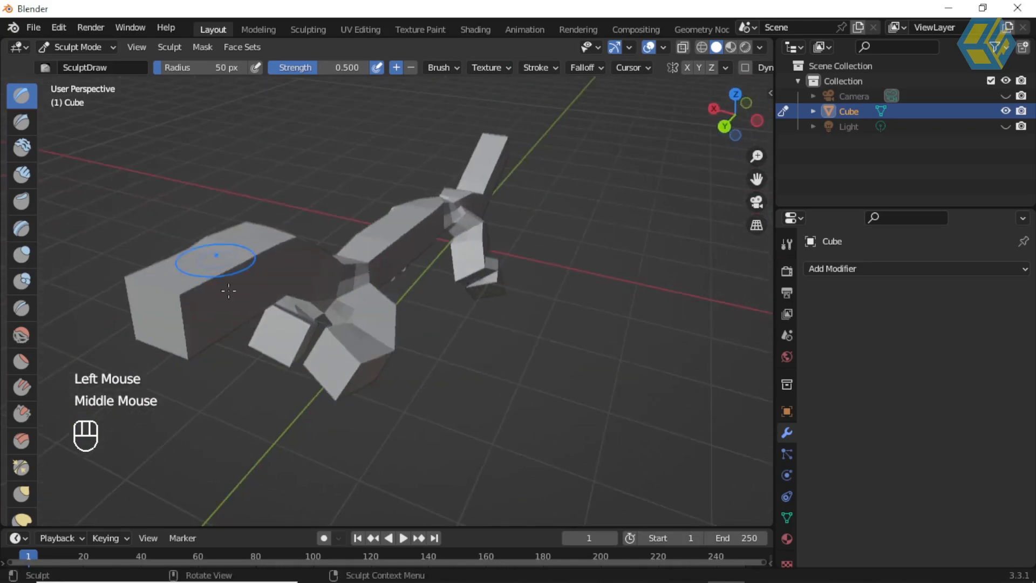
mouse_move(348, 296)
left_mouse_down()
mouse_move(374, 311)
mouse_move(358, 294)
left_mouse_up()
mouse_move(329, 276)
left_mouse_down()
mouse_move(247, 273)
mouse_move(302, 250)
left_mouse_up()
middle_click_drag(400, 254, 324, 234)
left_click_drag(367, 238, 543, 250)
mouse_move(543, 249)
middle_mouse_down()
mouse_move(474, 363)
mouse_move(282, 354)
mouse_move(399, 318)
mouse_move(377, 302)
mouse_move(393, 250)
middle_mouse_up()
left_click_drag(393, 249, 349, 283)
mouse_move(350, 284)
middle_mouse_down()
mouse_move(501, 299)
mouse_move(588, 283)
middle_mouse_up()
mouse_move(387, 255)
left_mouse_down()
mouse_move(456, 286)
mouse_move(399, 277)
left_mouse_up()
middle_click_drag(369, 281, 452, 309)
mouse_move(407, 250)
left_mouse_down()
mouse_move(468, 251)
mouse_move(458, 281)
left_mouse_up()
mouse_move(458, 281)
middle_mouse_down()
mouse_move(430, 296)
mouse_move(438, 316)
middle_mouse_up()
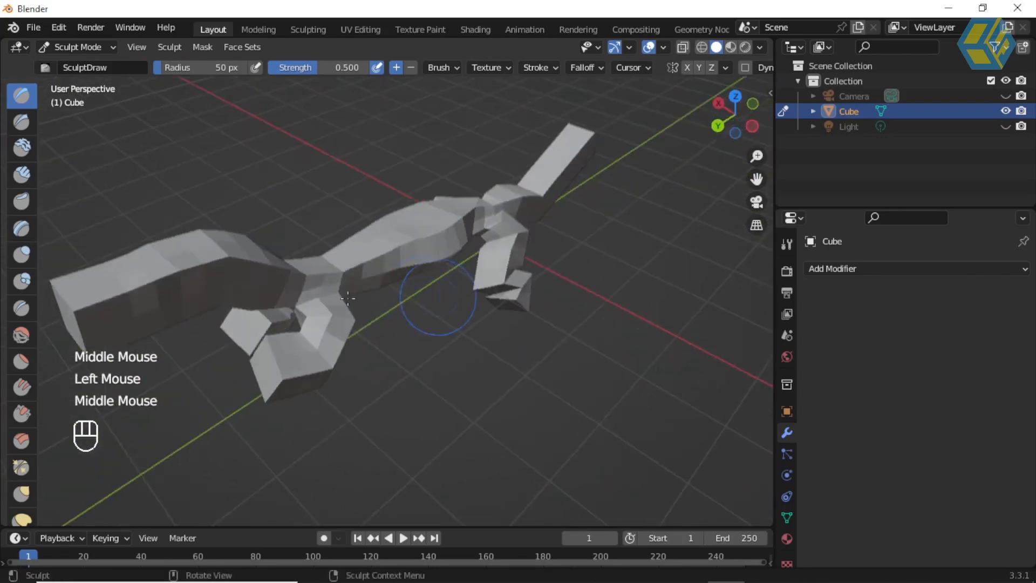
scroll(254, 300, "down", 1)
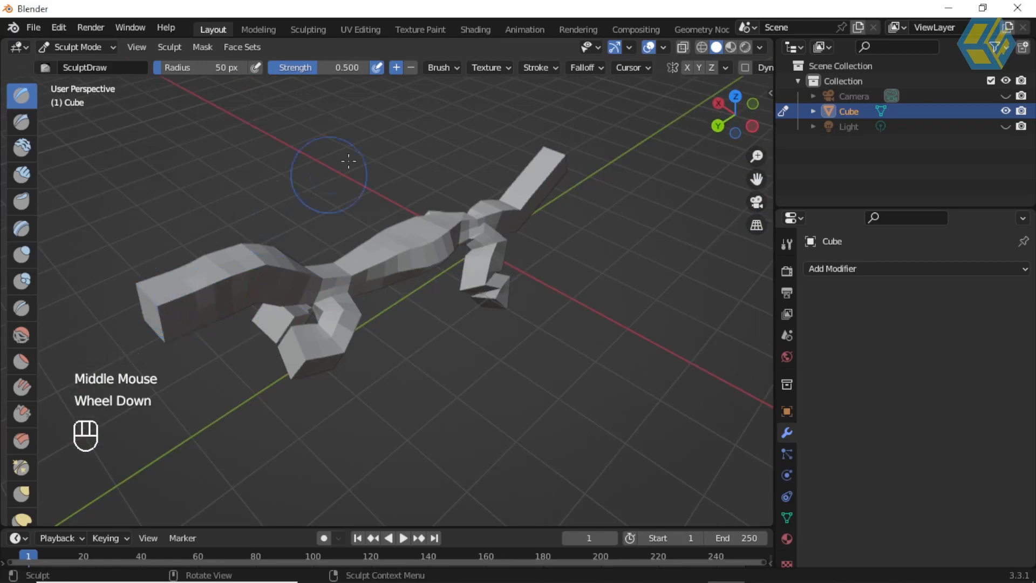
Step: Set the Draw brush to subtract and carve into the tip of the creature's positive Y section from both sides
left_click(411, 69)
mouse_move(198, 292)
left_mouse_down()
mouse_move(175, 317)
mouse_move(168, 292)
left_mouse_up()
middle_click_drag(185, 336, 653, 266)
mouse_move(608, 255)
left_mouse_down()
mouse_move(593, 276)
mouse_move(602, 267)
mouse_move(617, 281)
left_mouse_up()
mouse_move(627, 292)
middle_mouse_down()
mouse_move(462, 284)
mouse_move(268, 183)
middle_mouse_up()
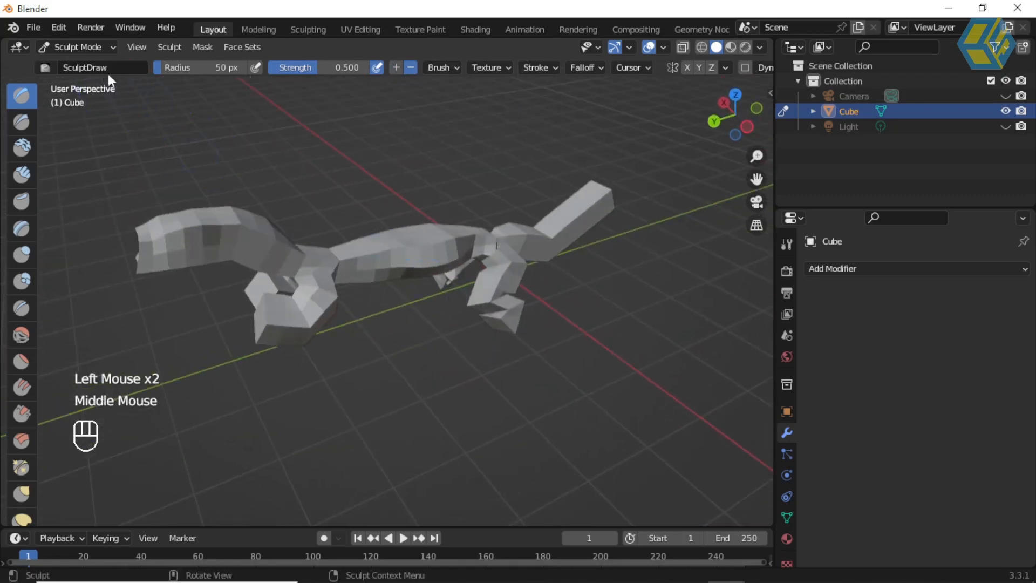
middle_click_drag(348, 196, 378, 194)
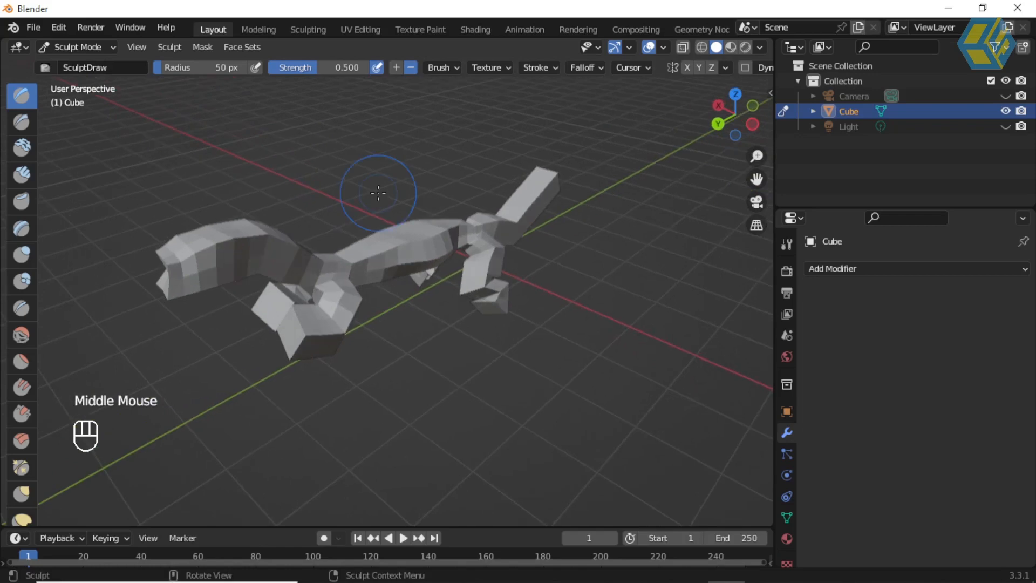
scroll(379, 193, "up", 2)
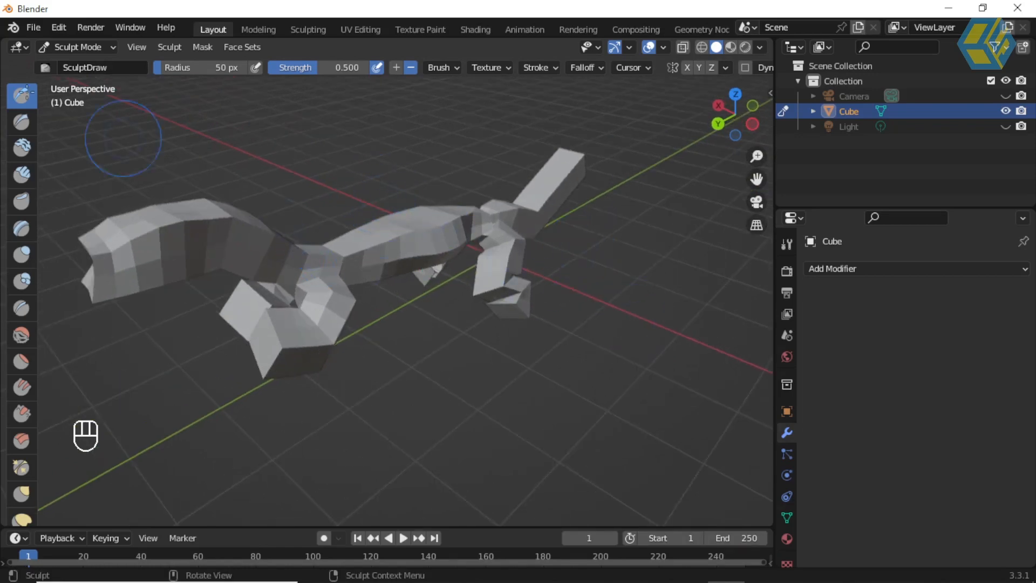
Step: Start a new General file without saving the creature and display the default cube's modifier properties
left_click(34, 27)
mouse_move(44, 41)
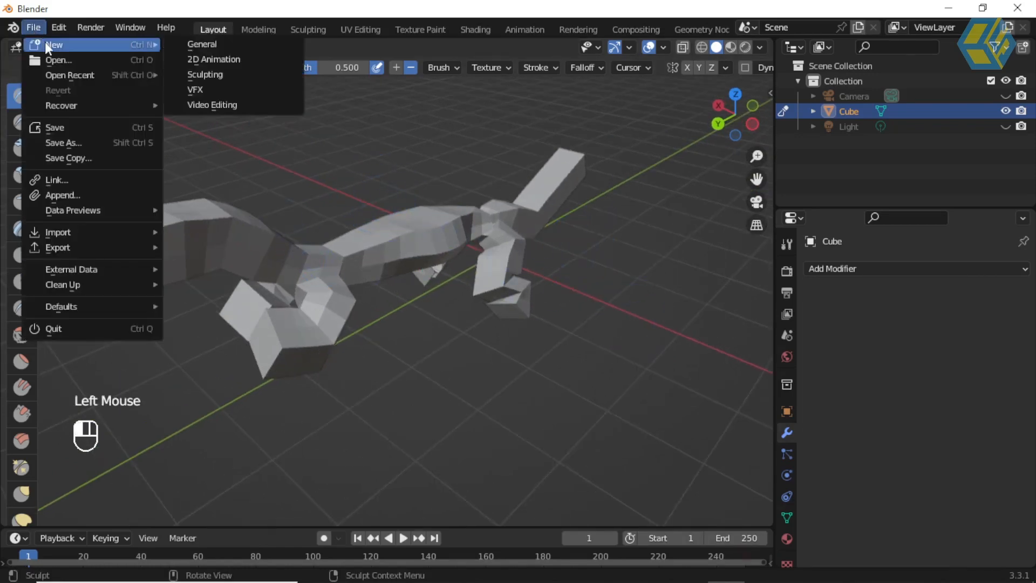
left_click(178, 42)
left_click(563, 326)
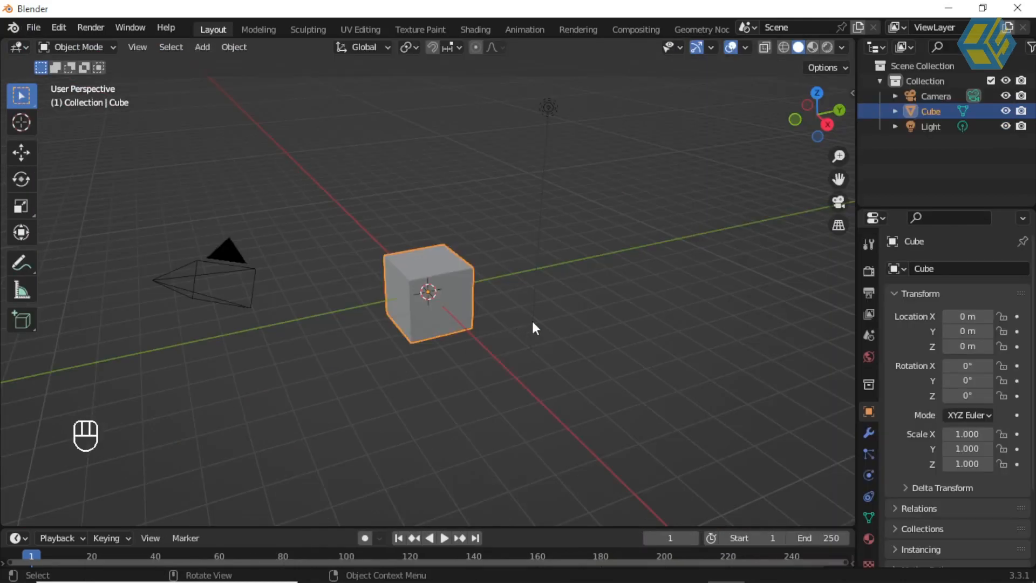
left_click(868, 433)
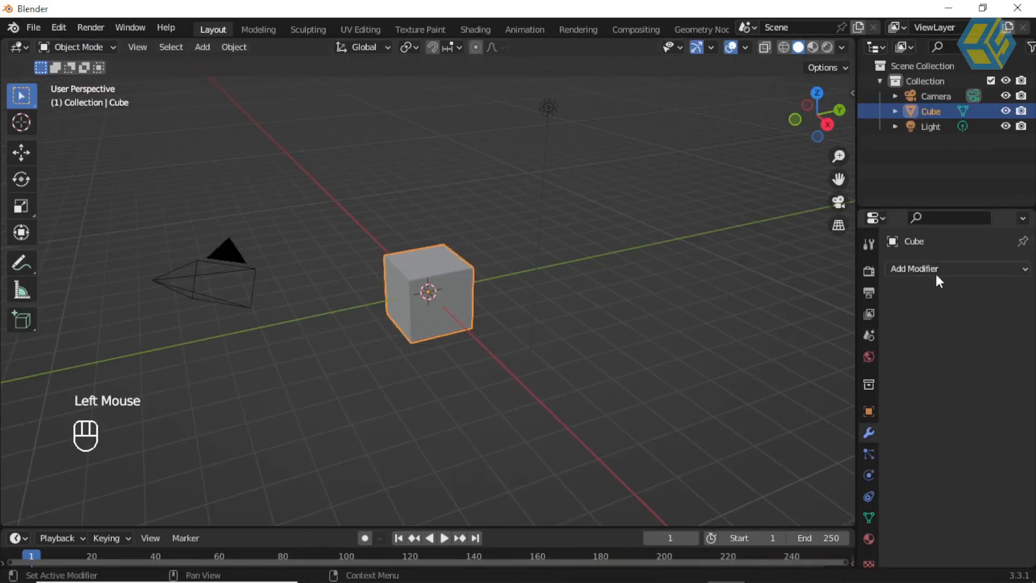
left_click(928, 270)
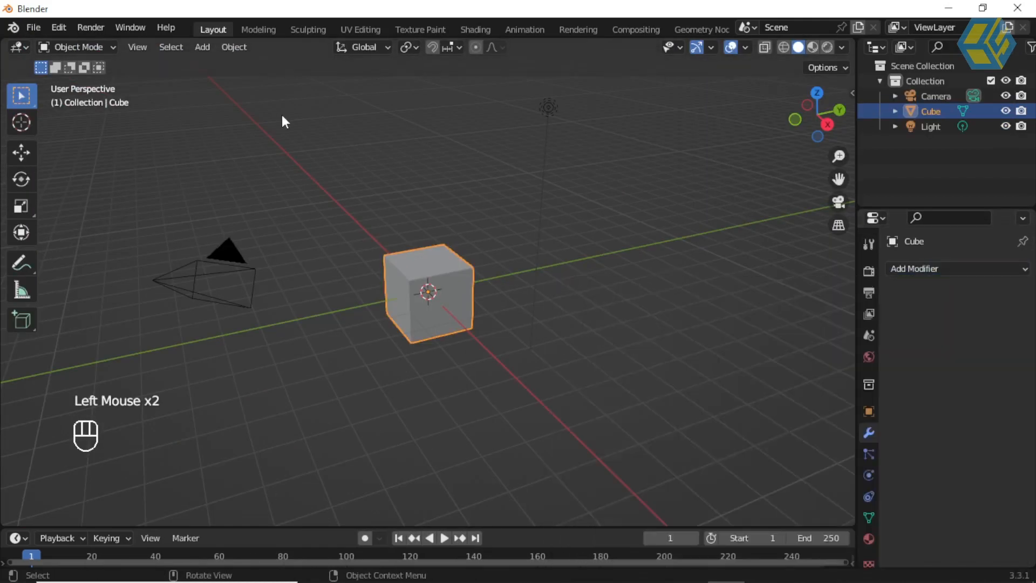
Step: Put the default cube in Edit Mode with face selection active
scroll(437, 218, "up", 1)
middle_click_drag(454, 222, 430, 211)
scroll(459, 221, "up", 2)
scroll(434, 216, "up", 1)
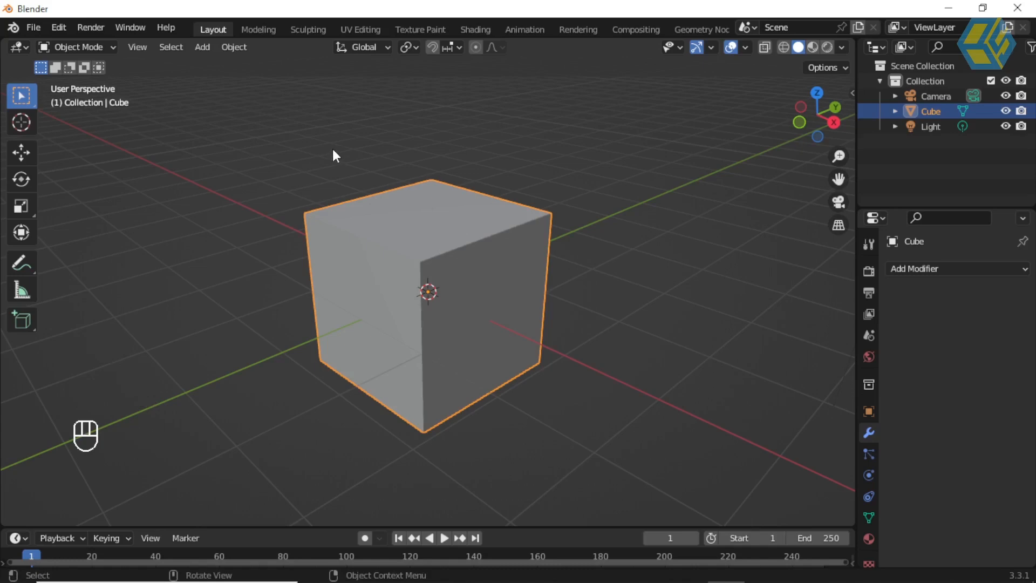
left_click(93, 46)
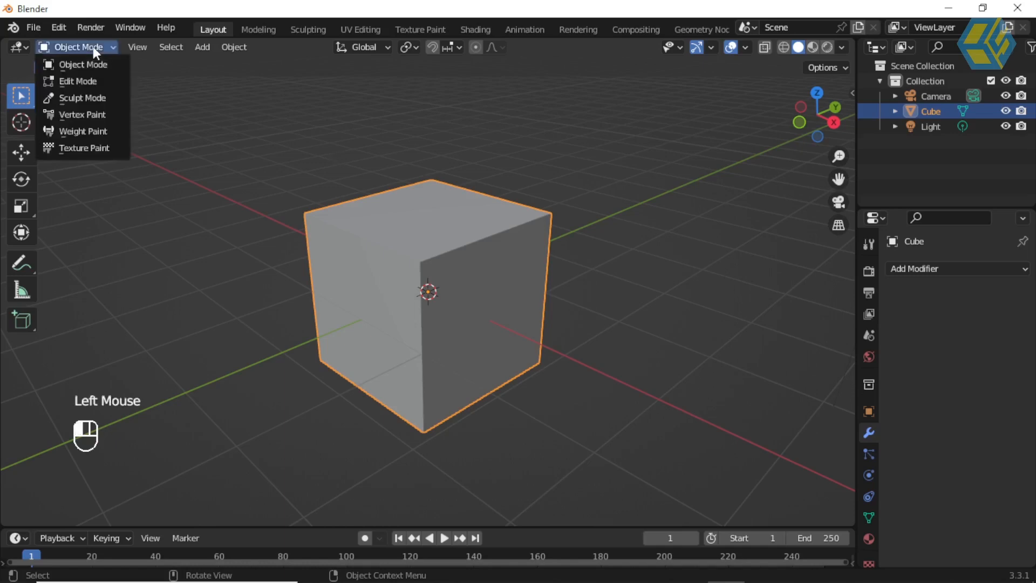
left_click(103, 79)
left_click(159, 47)
Step: Delete the cube's top face and the two adjoining side faces, leaving two walls and the floor
left_click(387, 215)
left_click(470, 291, "shift")
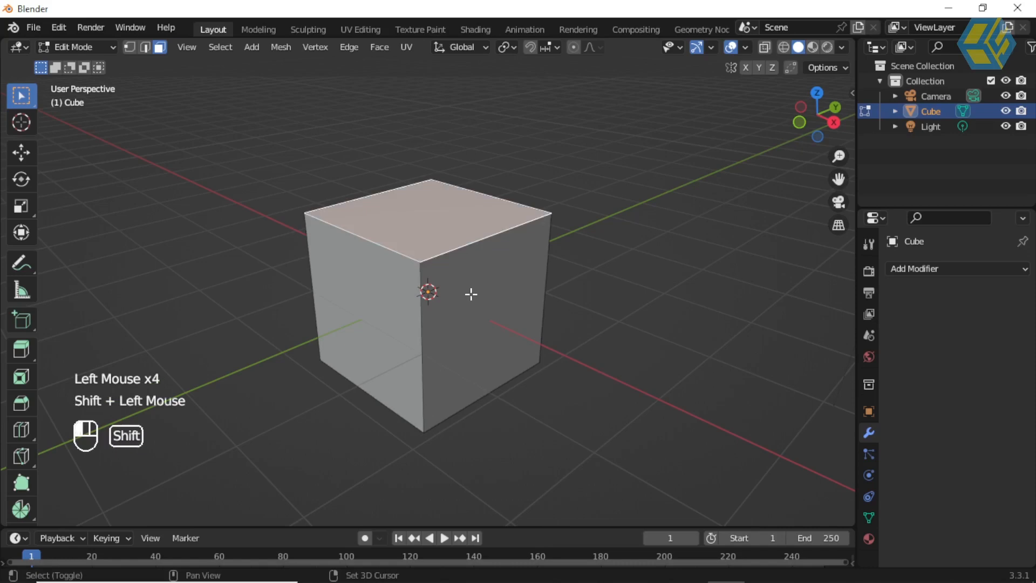
left_click(387, 299, "shift")
key("Delete")
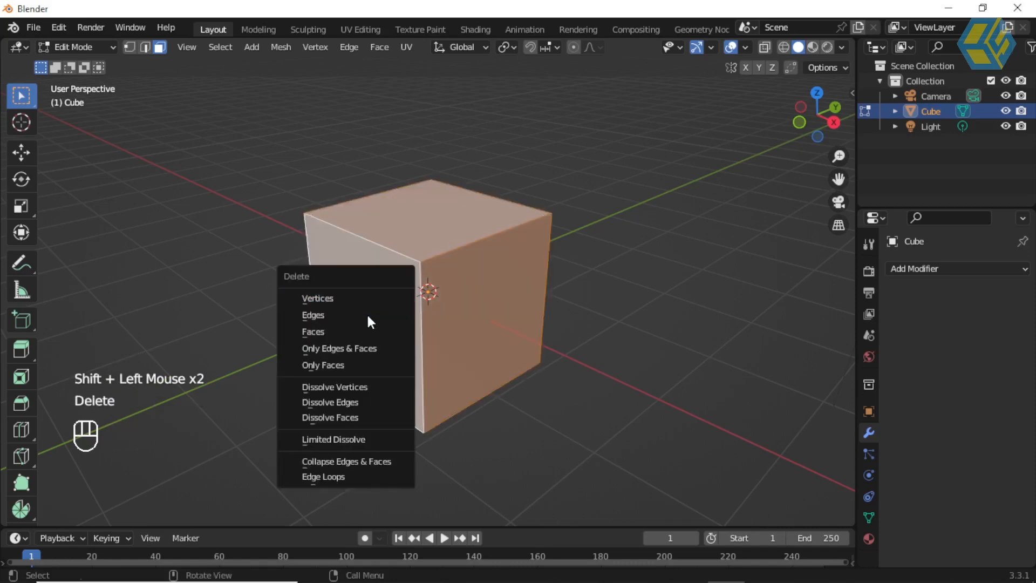
left_click(365, 333)
middle_click_drag(365, 333, 350, 237)
scroll(446, 245, "up", 3)
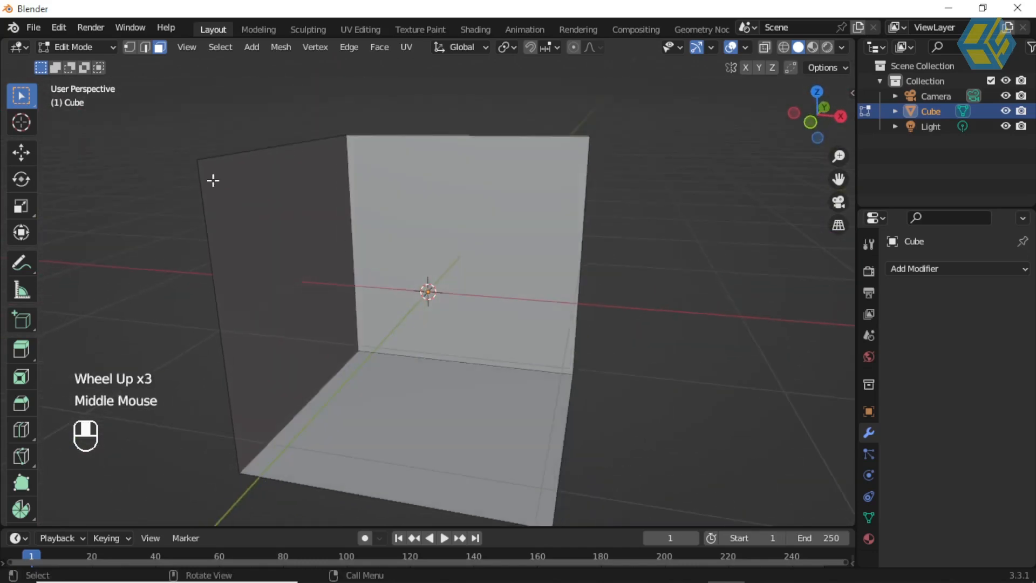
Step: Return the open cube to Object Mode and add a Solidify modifier to it
left_click_drag(81, 53, 86, 63)
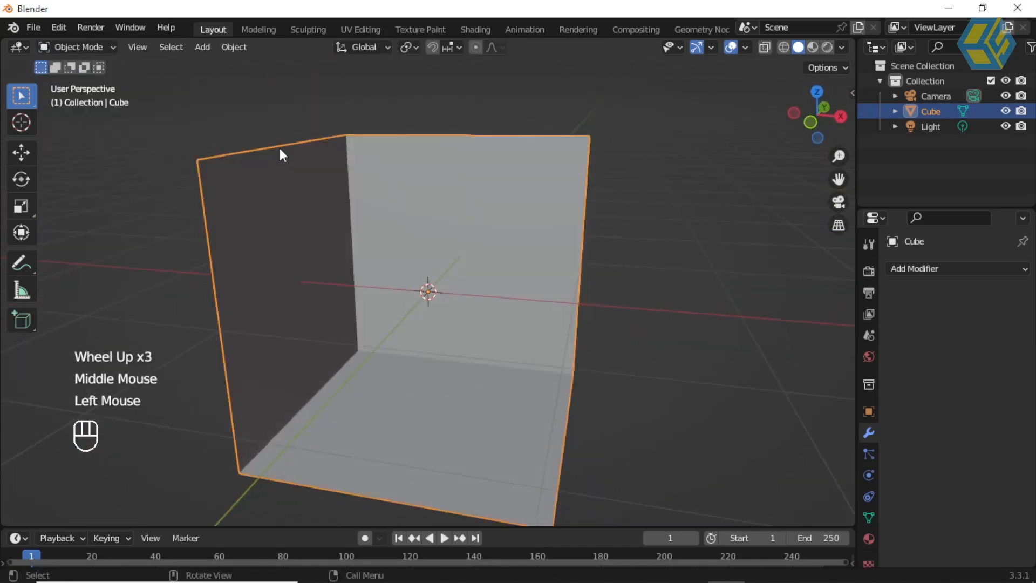
left_click(627, 218)
left_click(509, 210)
middle_click_drag(508, 233, 676, 253)
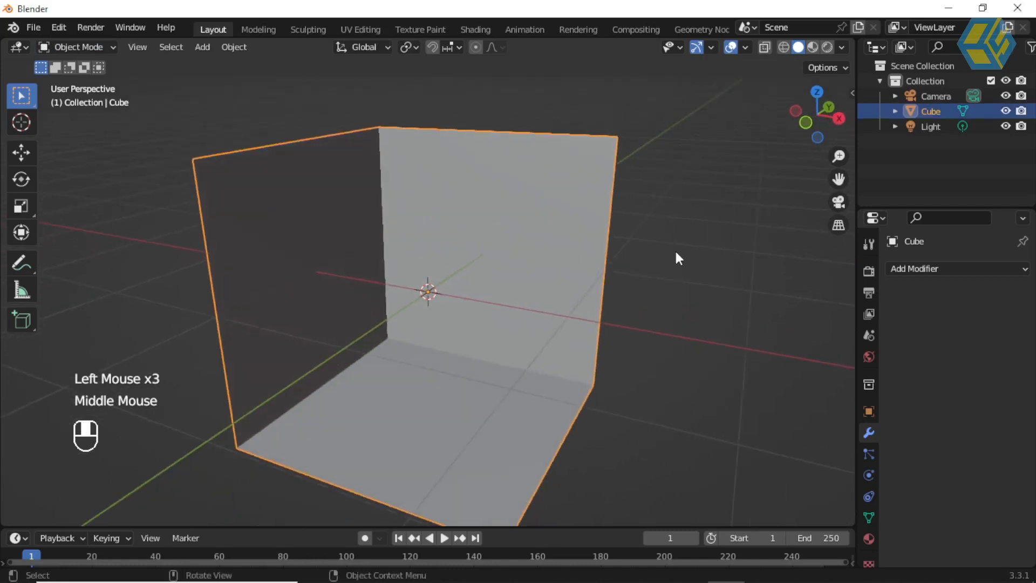
left_click(939, 268)
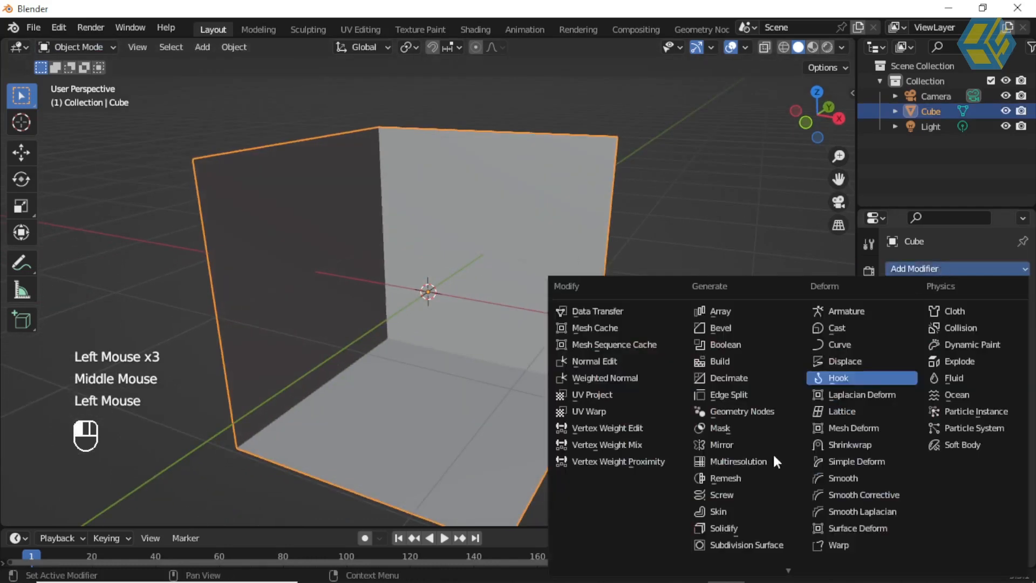
left_click(734, 523)
middle_click_drag(428, 293, 729, 322)
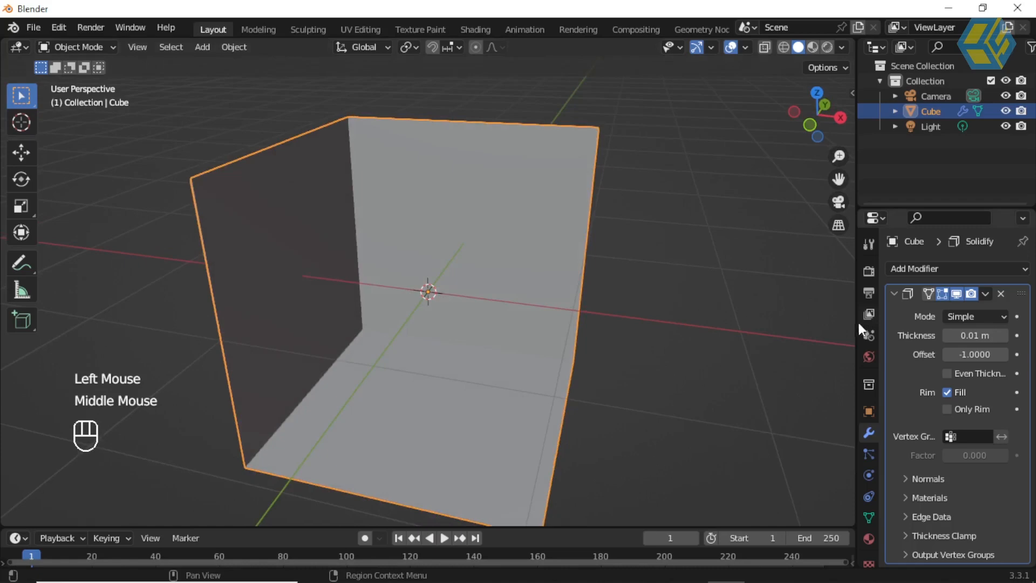
Step: Widen the properties editor and increase the Solidify thickness to give the open cube very thick walls
left_click_drag(856, 321, 757, 324)
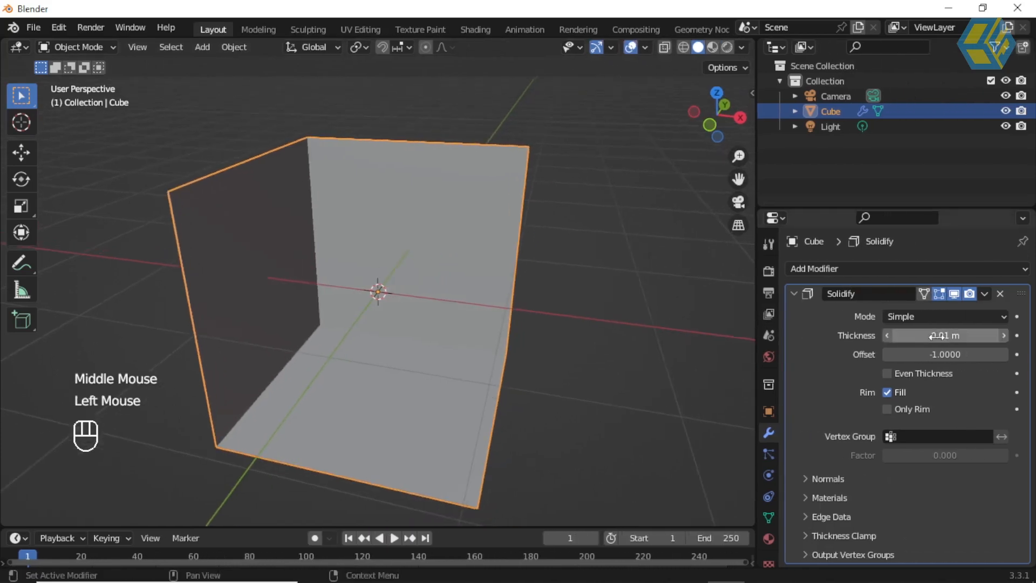
left_click(933, 336)
left_click_drag(933, 335, 985, 335)
middle_click_drag(528, 319, 426, 313)
Step: Switch the Solidify mode to Complex and set the thickness to 0.23 m
left_click(943, 316)
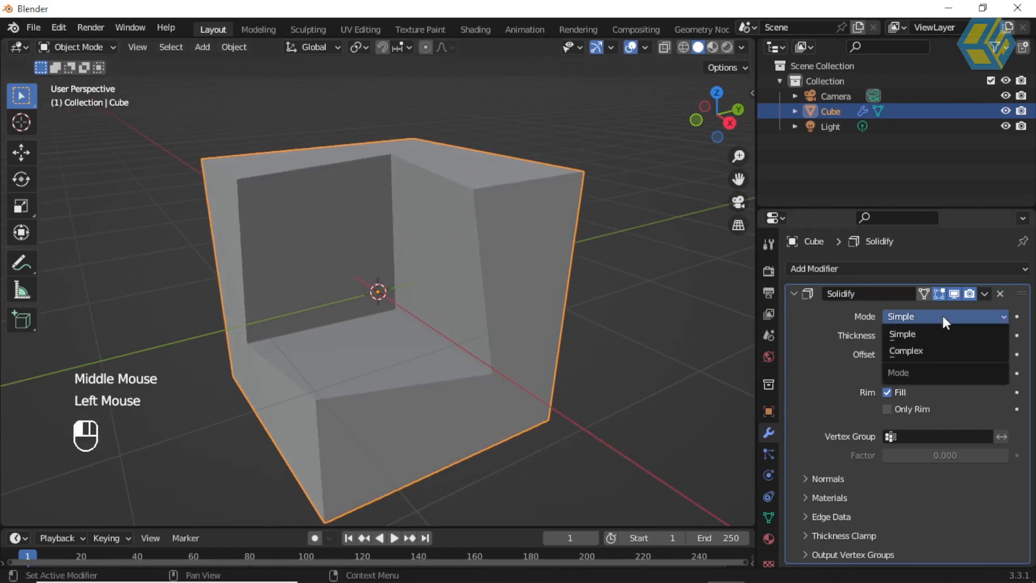
left_click(933, 351)
middle_click_drag(681, 327, 659, 329)
left_click(929, 315)
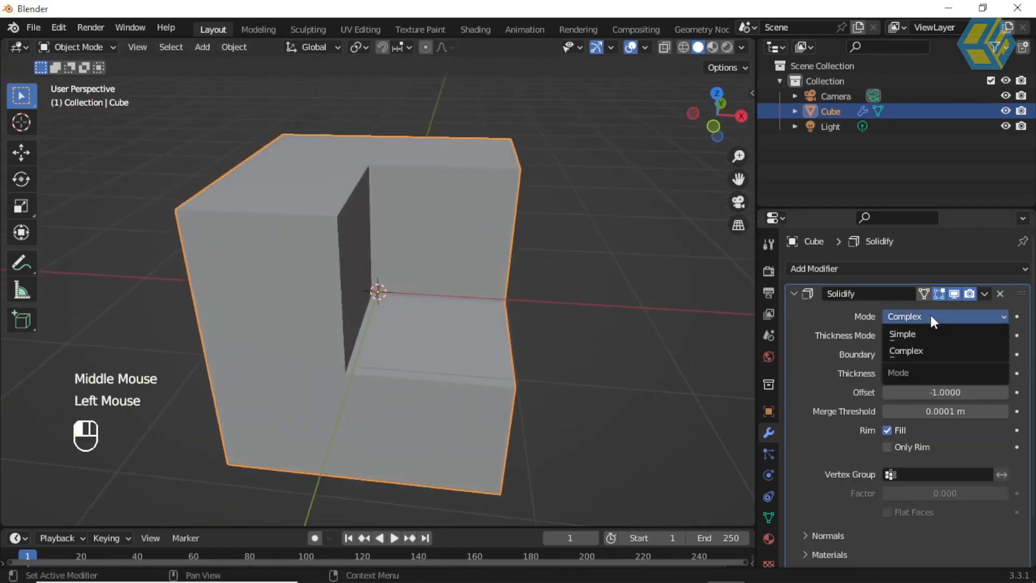
left_click_drag(929, 374, 882, 374)
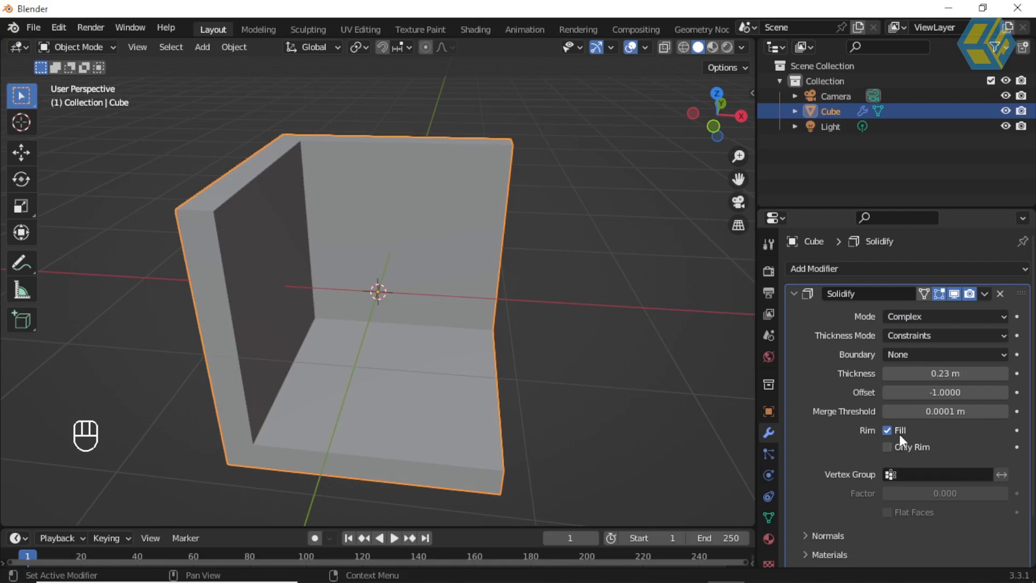
Step: Turn off the Solidify rim Fill and show mesh edges with the Wireframe overlay
left_click(887, 430)
middle_click_drag(420, 319, 563, 131)
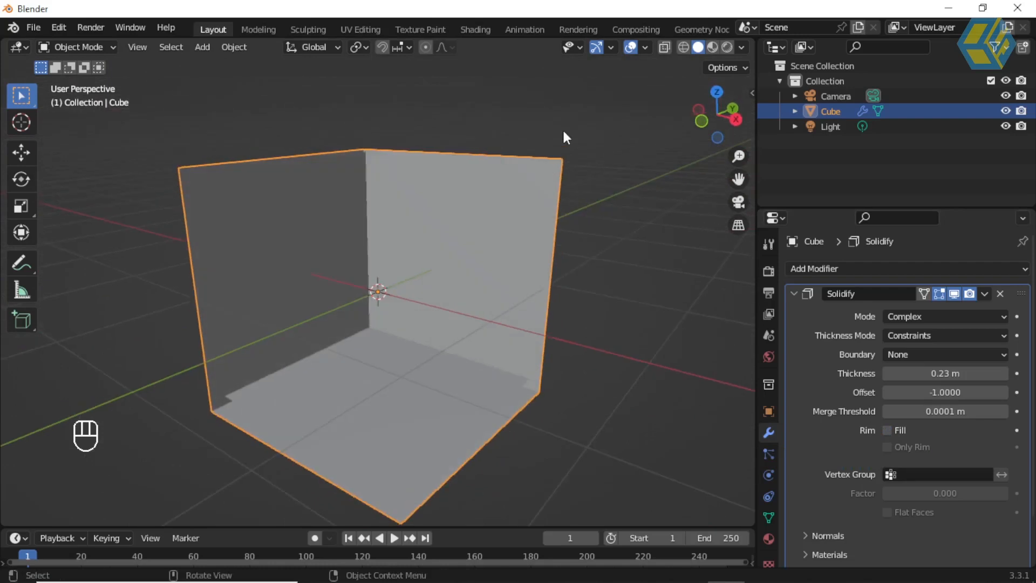
left_click(644, 48)
left_click(552, 303)
middle_click_drag(629, 424, 664, 373)
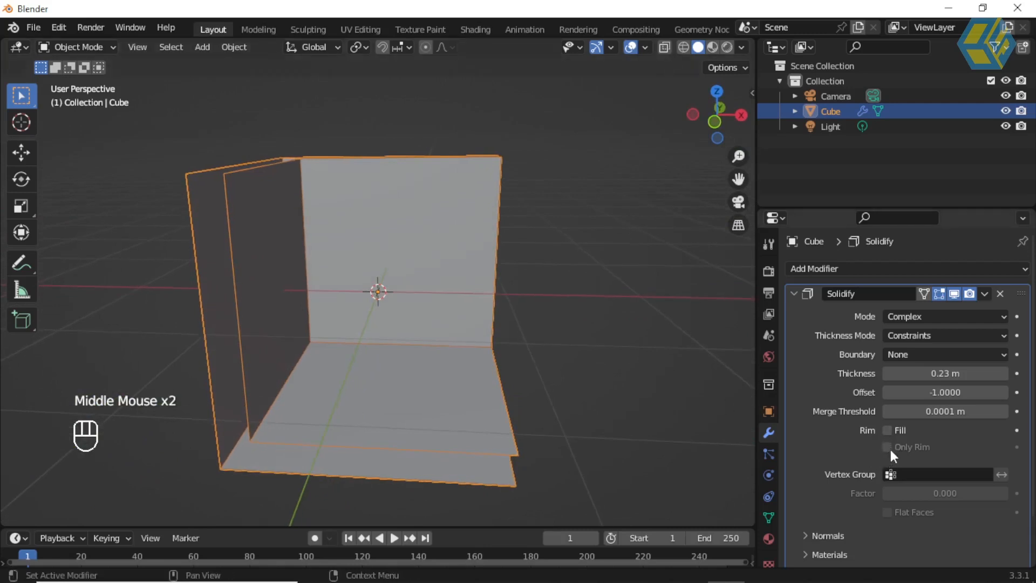
Step: Turn the Solidify rim Fill back on and toggle Only Rim, leaving it enabled
left_click(887, 446)
left_click(886, 433)
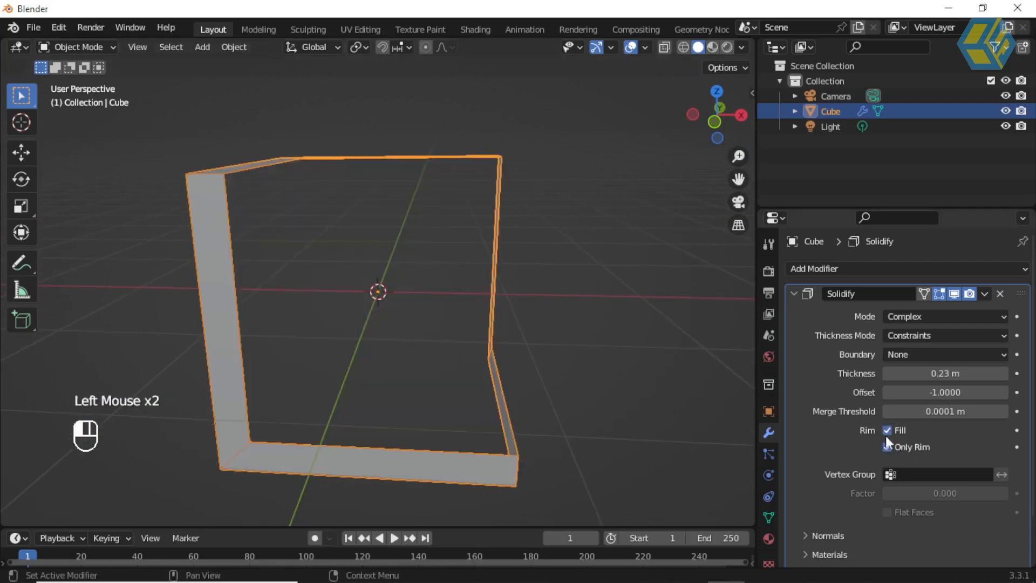
left_click(886, 447)
left_click(885, 448)
left_click(885, 447)
left_click(886, 448)
Step: Set the Solidify mode to Simple and turn off Only Rim while keeping the rim Fill
middle_click_drag(454, 307, 456, 280)
left_click_drag(905, 316, 905, 330)
middle_click_drag(354, 259, 452, 235)
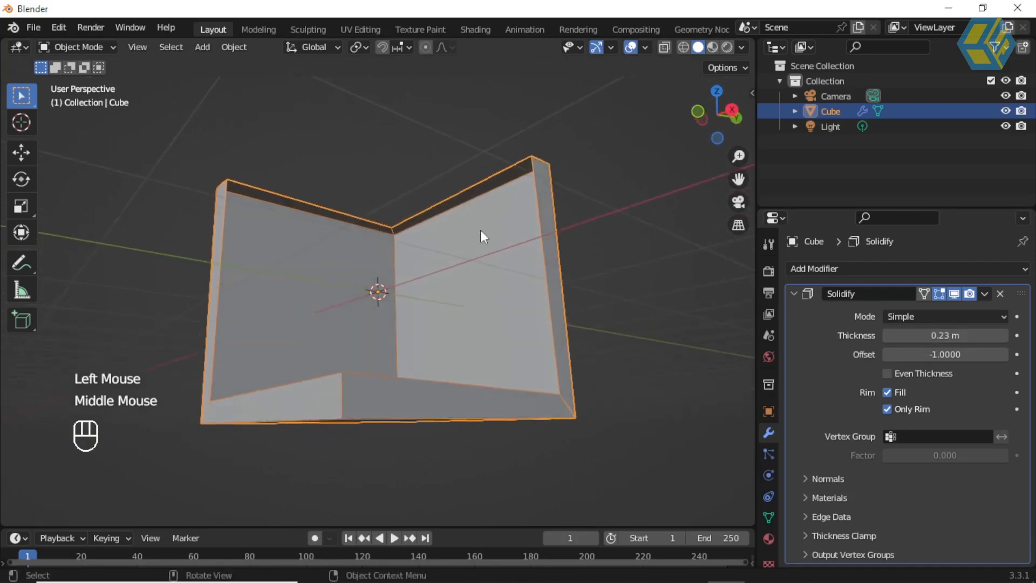
middle_click_drag(254, 222, 284, 287)
left_click(909, 316)
left_click(907, 319)
left_click(887, 409)
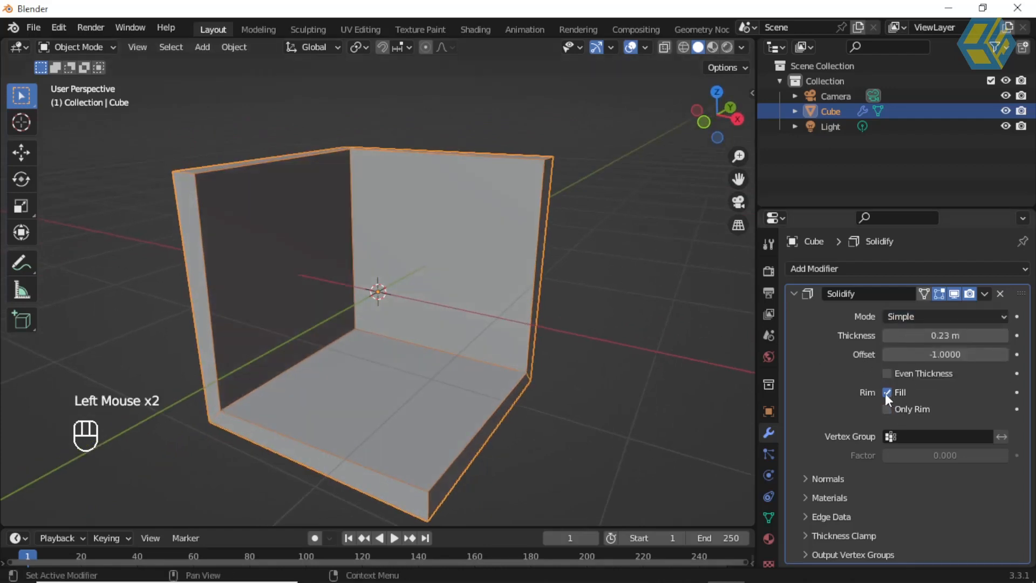
Step: Reduce the Solidify thickness to 0.07 m and inspect the thin walls from several angles
middle_click_drag(316, 242, 354, 260)
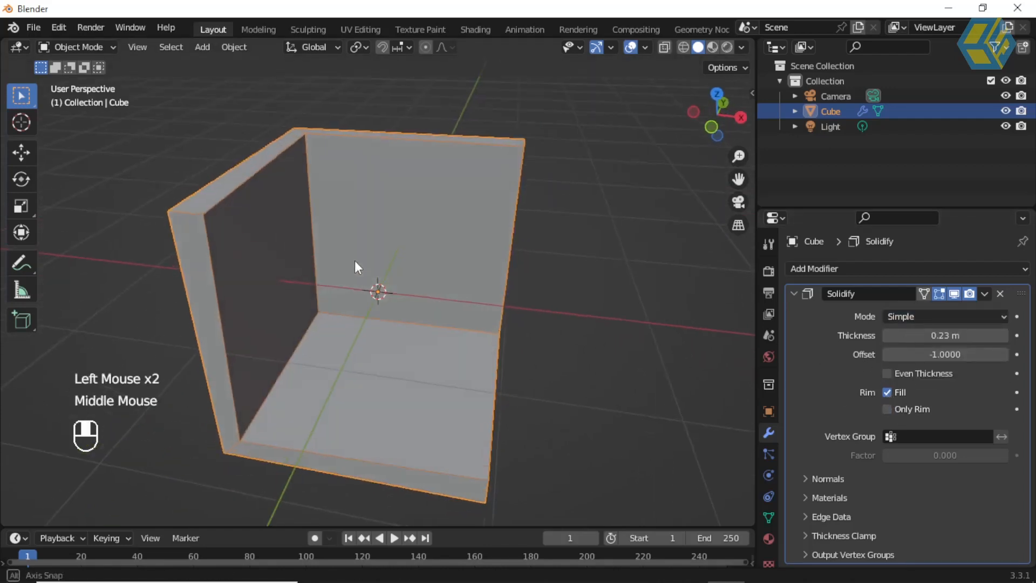
left_click(900, 319)
left_click(902, 368)
left_click_drag(926, 336, 894, 336)
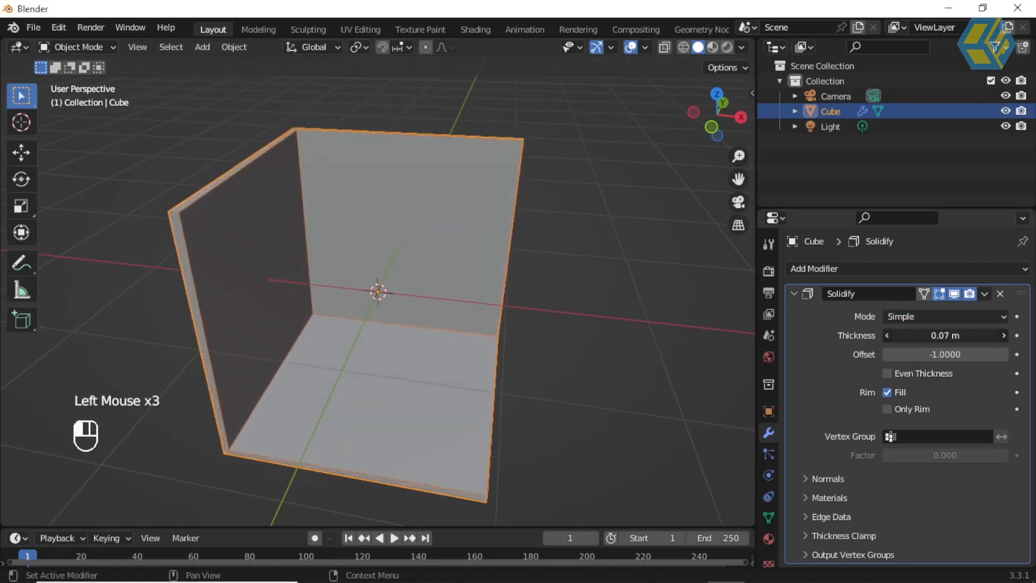
middle_click_drag(460, 319, 459, 260)
mouse_move(429, 274)
middle_mouse_down()
mouse_move(386, 271)
mouse_move(429, 309)
mouse_move(435, 299)
mouse_move(407, 277)
mouse_move(429, 274)
middle_mouse_up()
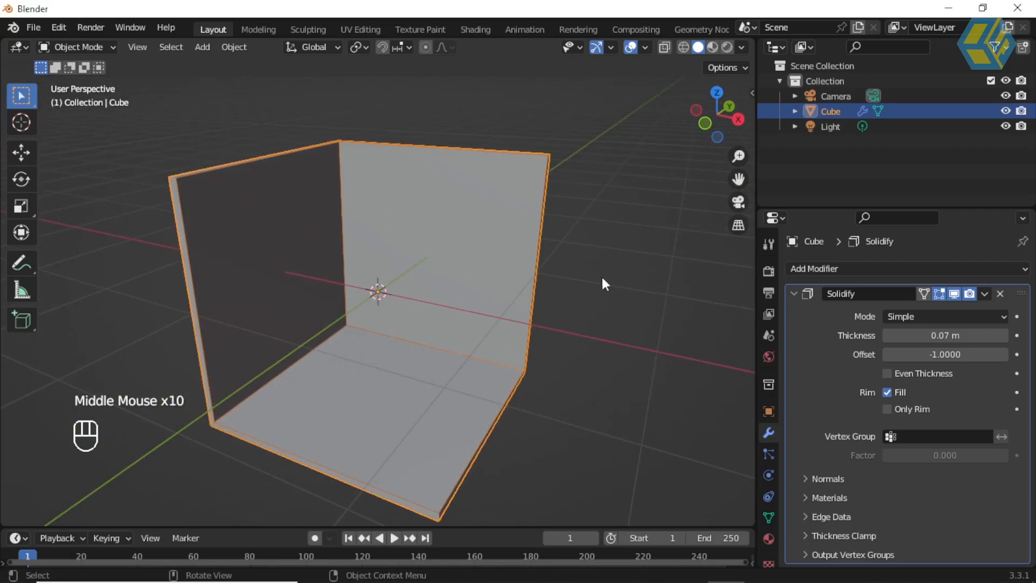
middle_click_drag(564, 275, 541, 292)
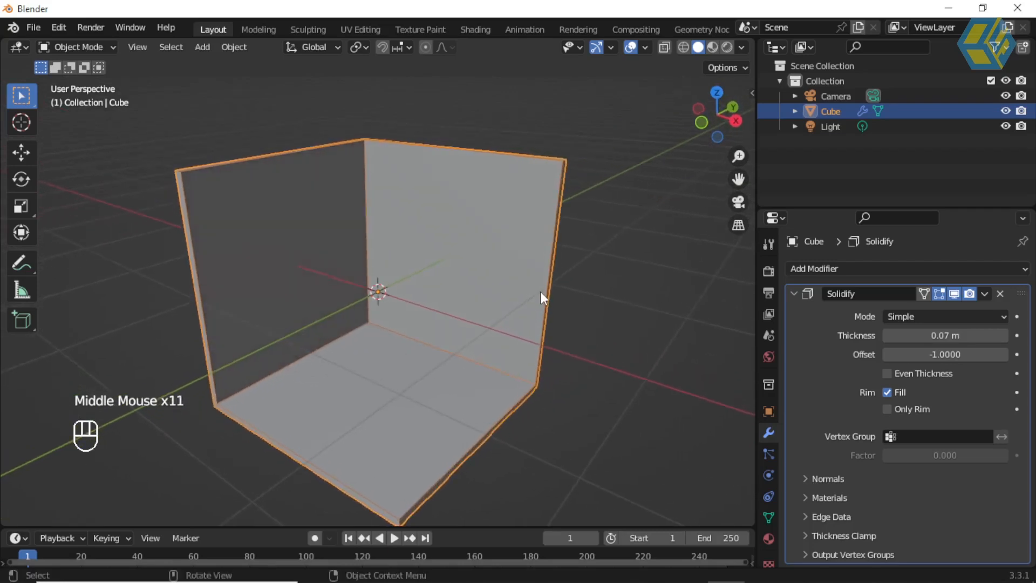
Step: Remove the Solidify modifier from the open cube and delete the object
left_click(793, 293)
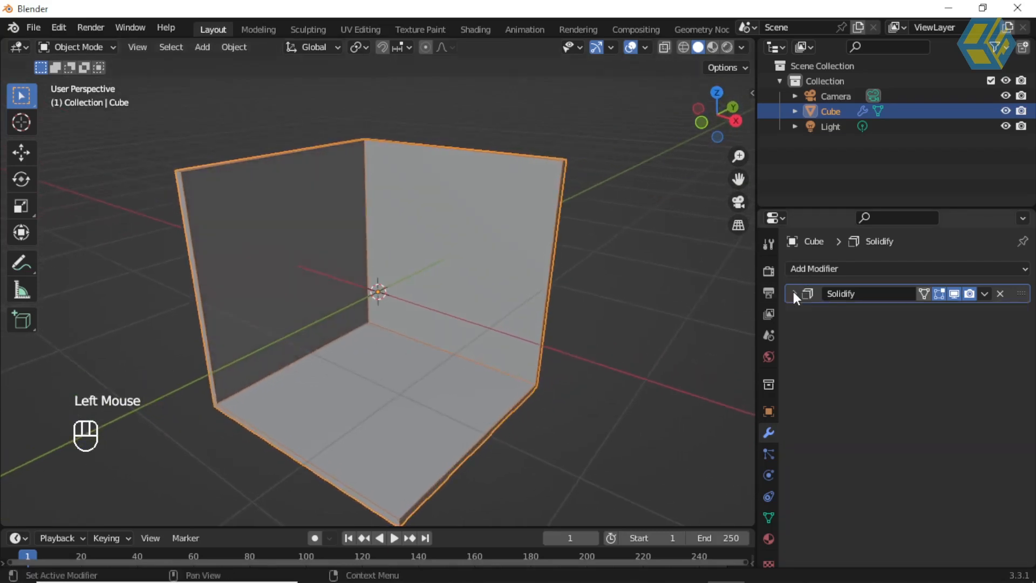
left_click(927, 268)
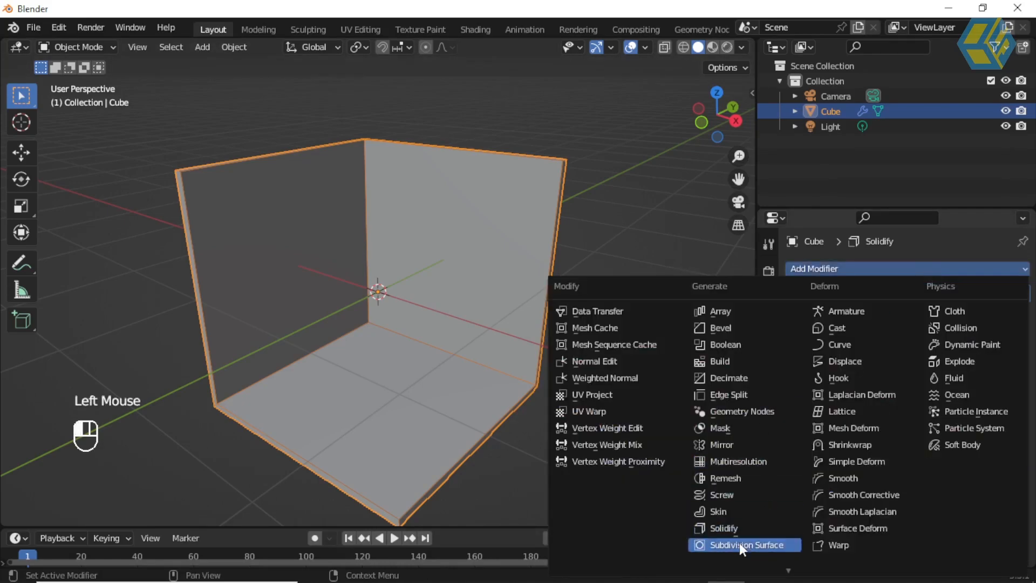
left_click(639, 217)
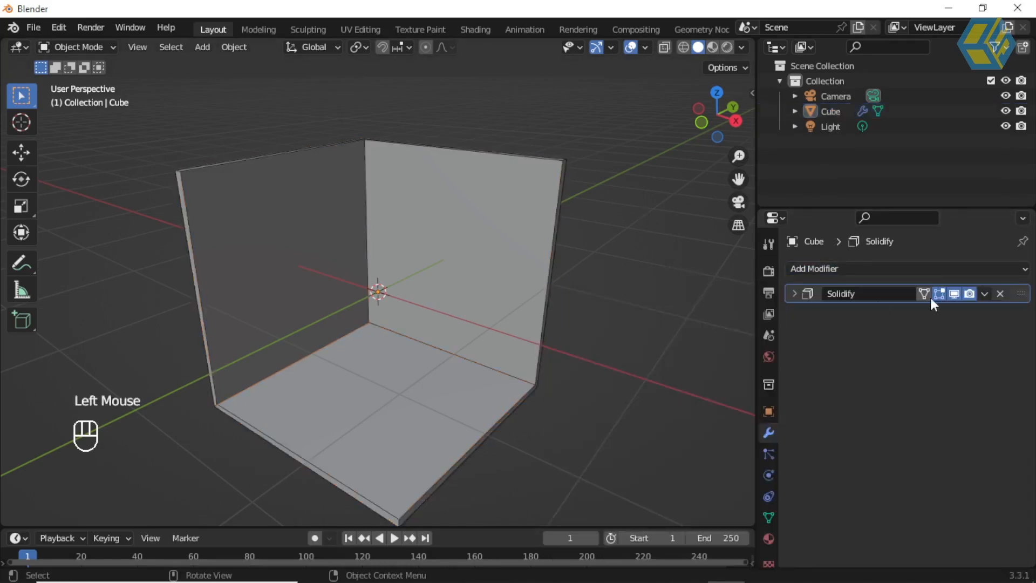
left_click(999, 293)
left_click(506, 213)
left_click(500, 214)
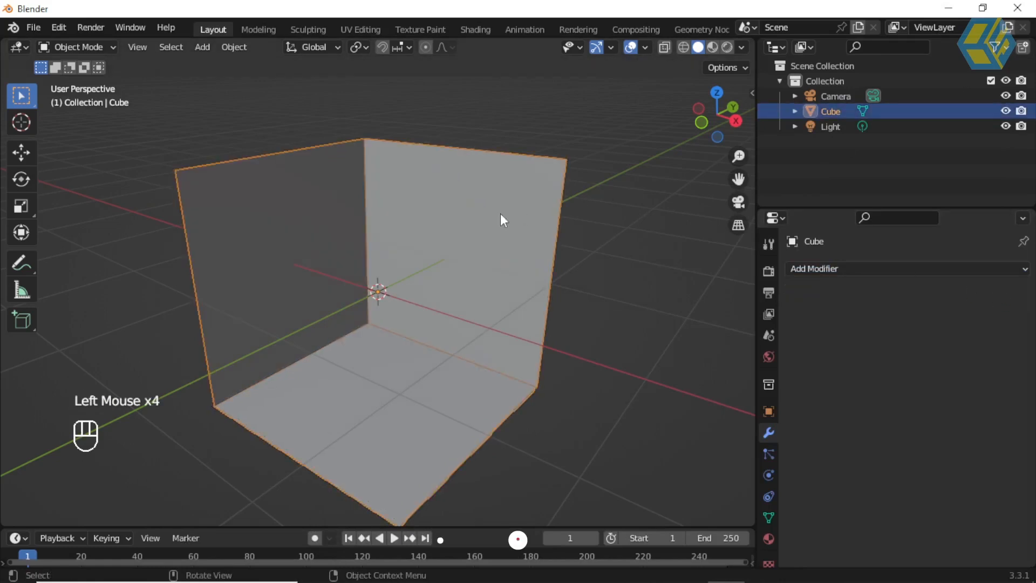
key("Delete")
Step: Add a new cube mesh at the world origin
middle_click_drag(482, 243, 345, 200)
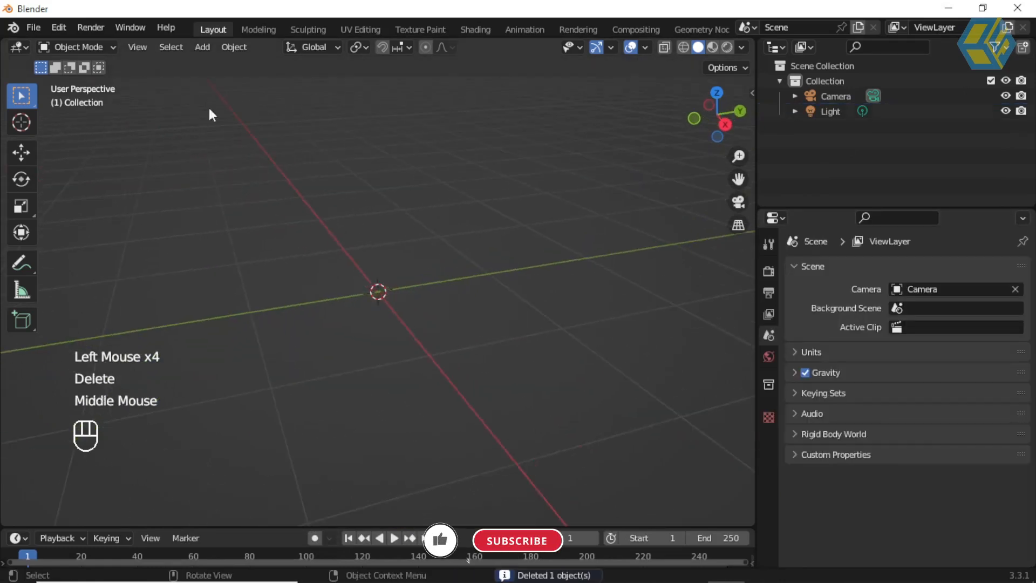
left_click(207, 52)
mouse_move(251, 65)
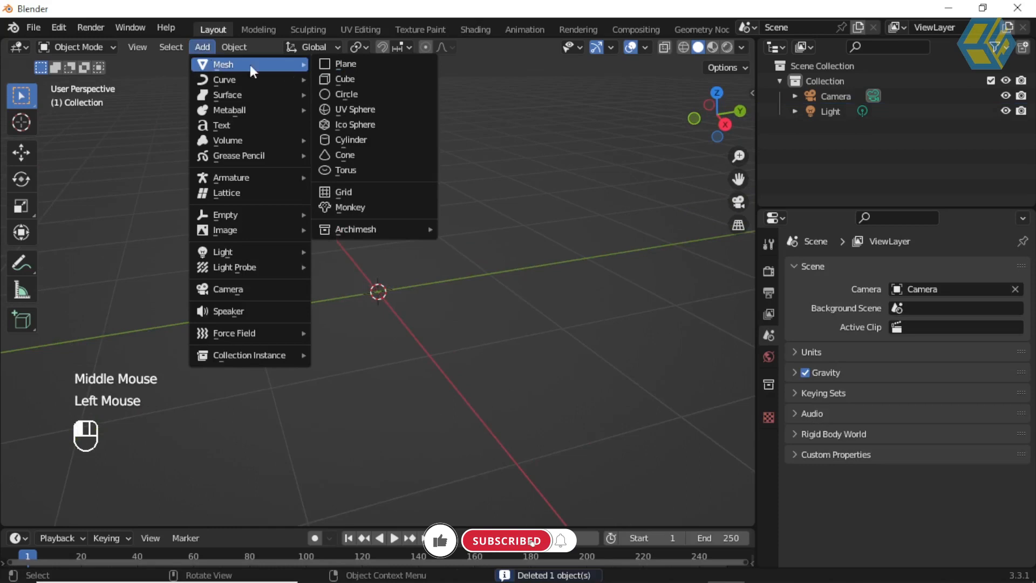
left_click(330, 76)
middle_click_drag(353, 241, 385, 259)
scroll(389, 270, "down", 2)
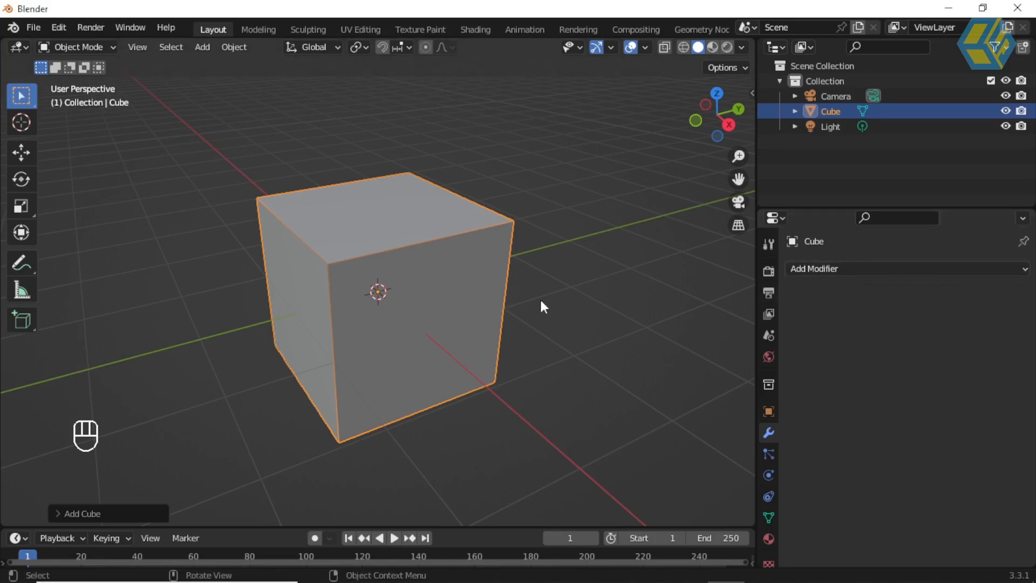
Step: Move the new cube along the negative Y axis, clear of the world origin
scroll(542, 300, "down", 3)
left_click(493, 298)
left_click(433, 298)
scroll(439, 290, "up", 1)
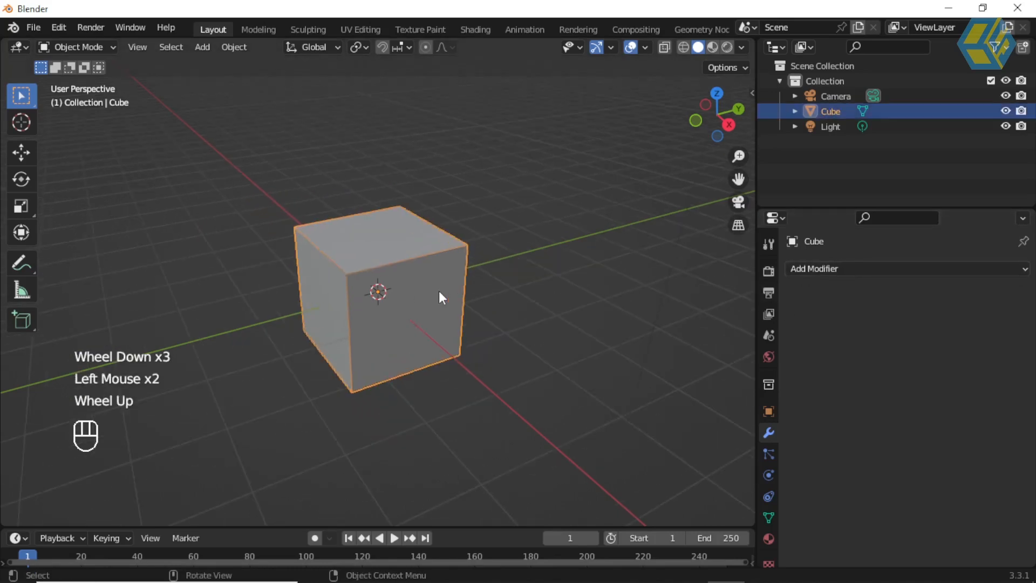
middle_click_drag(415, 292, 541, 291)
left_click(540, 291)
left_click(420, 279)
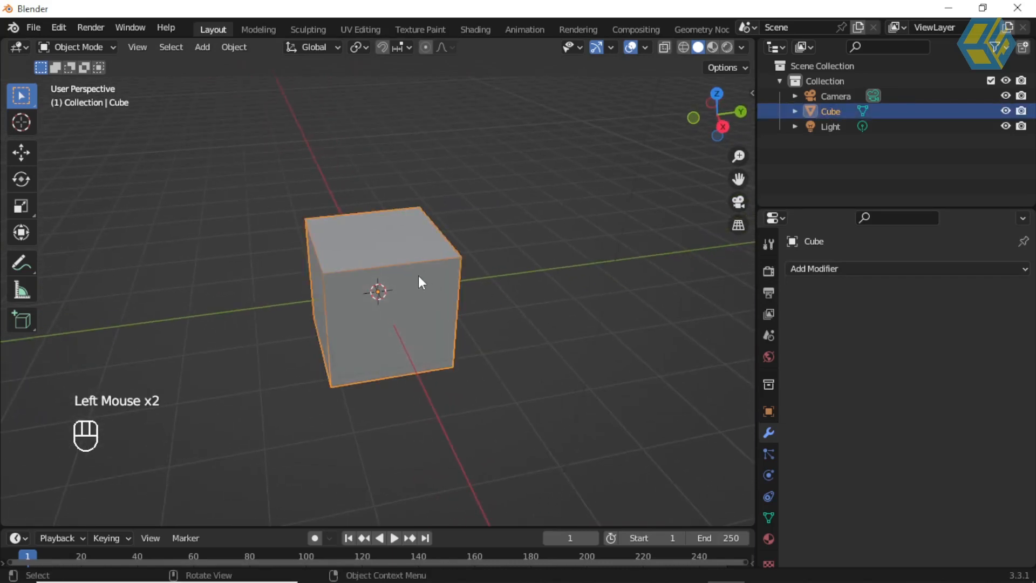
left_click(21, 153)
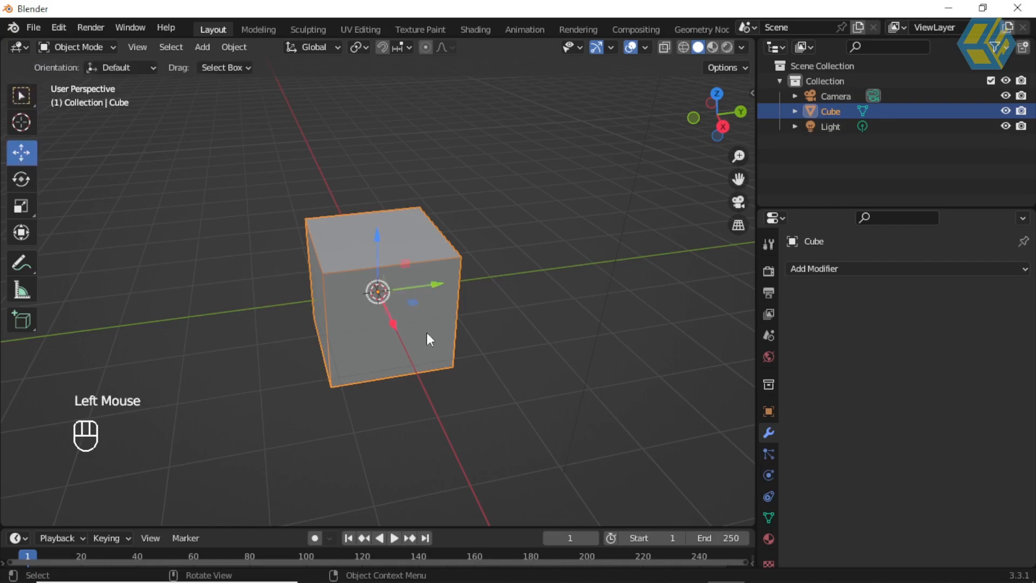
left_click_drag(430, 292, 233, 319)
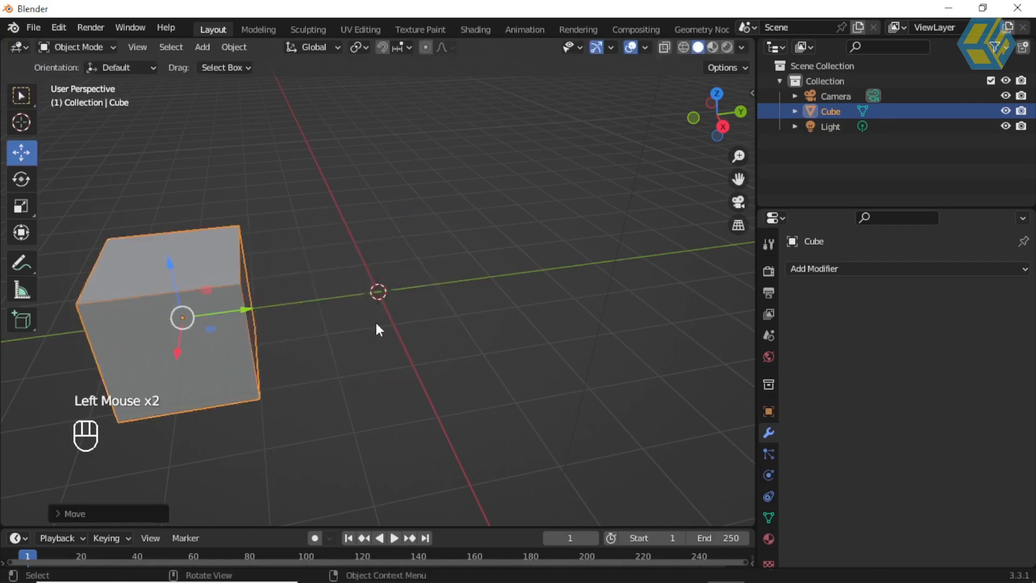
Step: Duplicate the cube twice and space the copies along the positive Y axis to form a row of three
key("shift+d")
key("Return")
left_click_drag(241, 309, 659, 271)
key("shift+d")
key("Return")
Step: Select the middle cube of the row and put it in Edit Mode
left_click(177, 265)
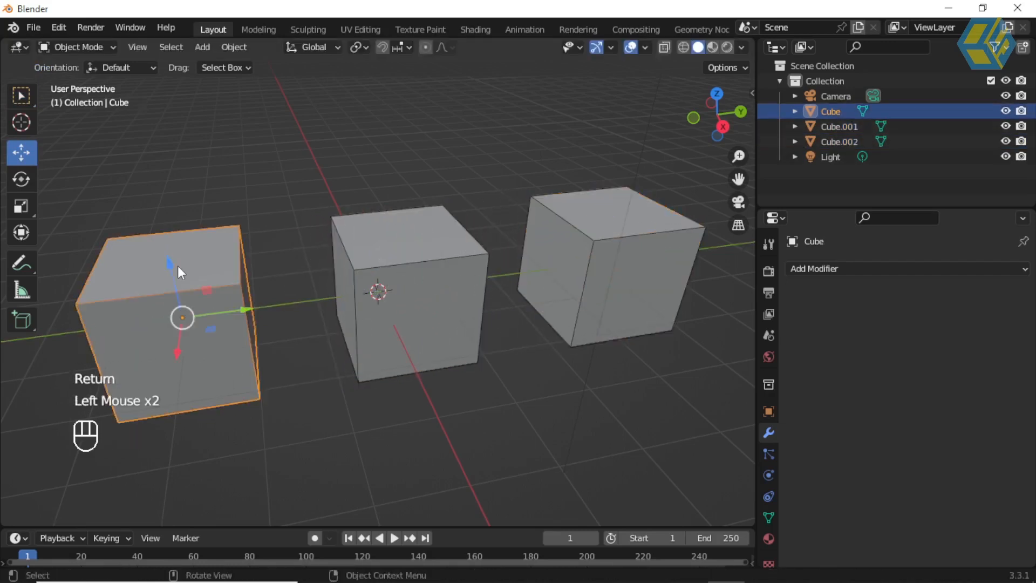
left_click(451, 265)
left_click_drag(103, 47, 99, 76)
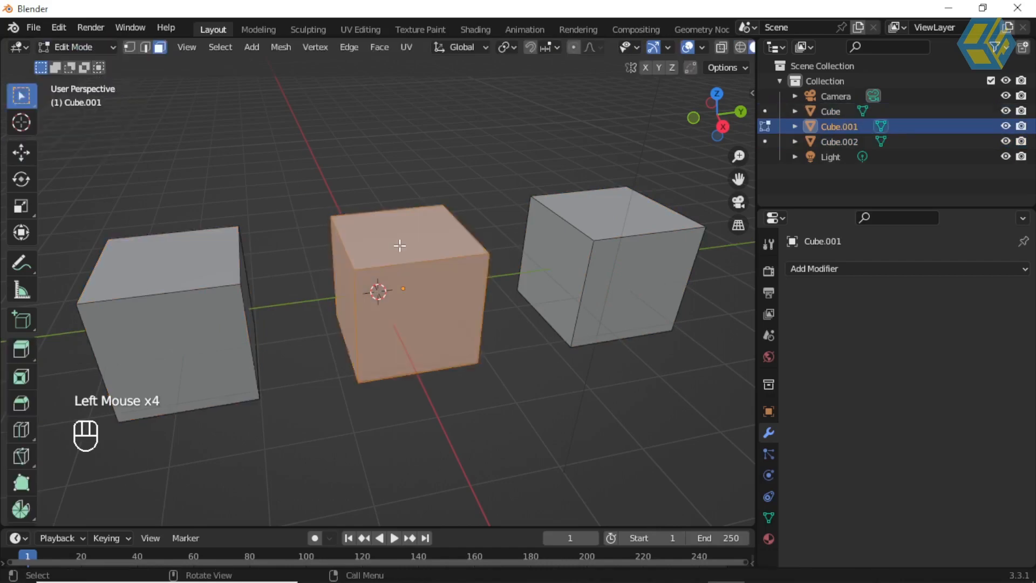
Step: Subdivide the middle cube's mesh once and return to Object Mode
right_click_drag(399, 245, 368, 246)
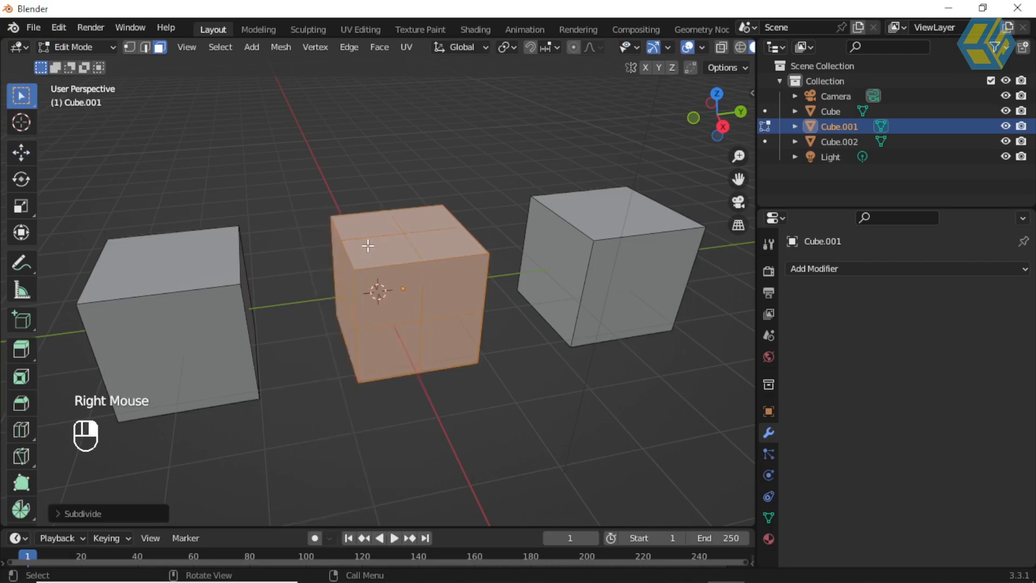
left_click_drag(79, 48, 76, 62)
Step: Subdivide the mesh of the third cube, farthest along positive Y, three times in Edit Mode and return to Object Mode
left_click(664, 240)
right_click(622, 234)
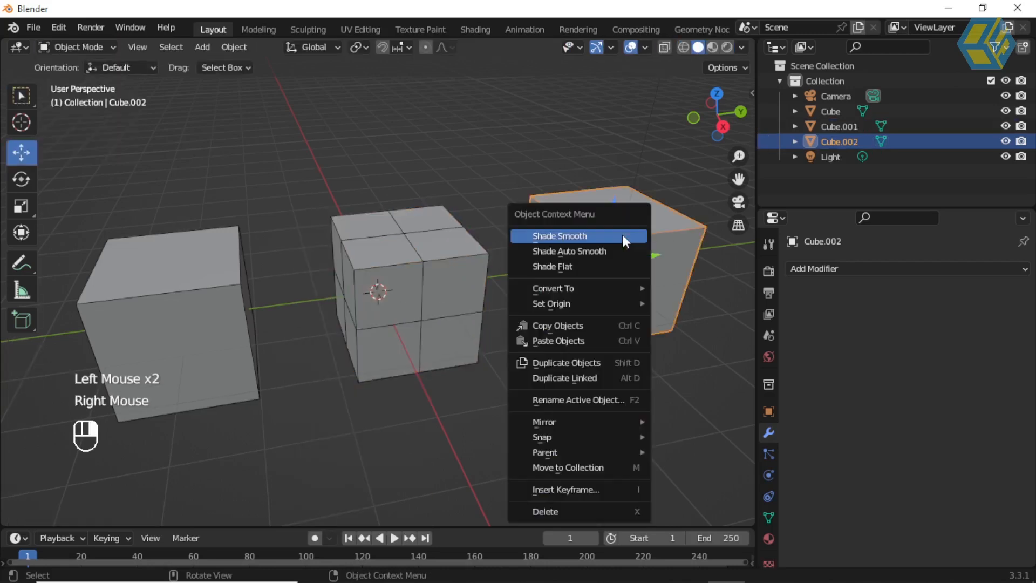
left_click(80, 47)
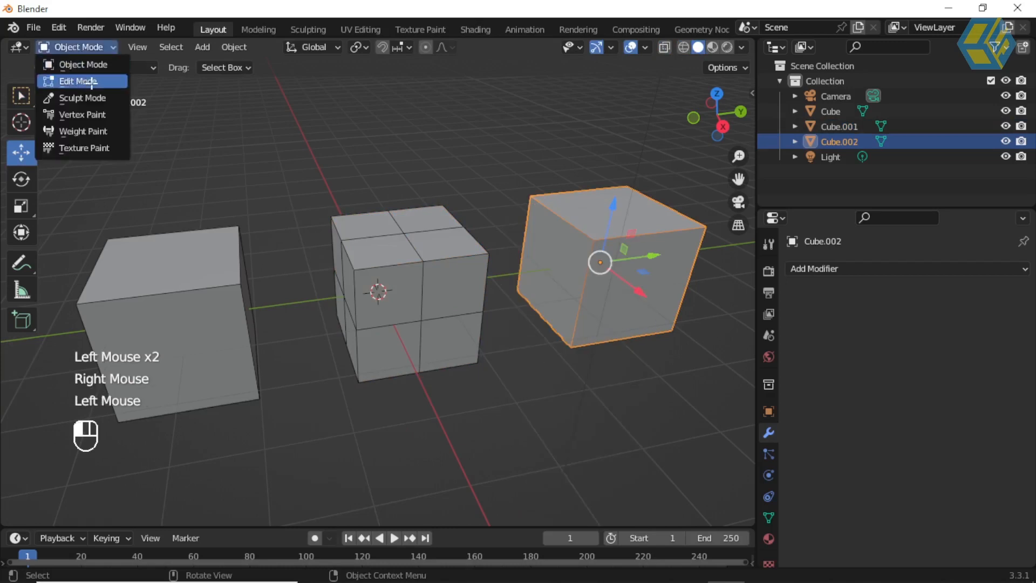
left_click(81, 81)
right_click(586, 231)
left_click(575, 217)
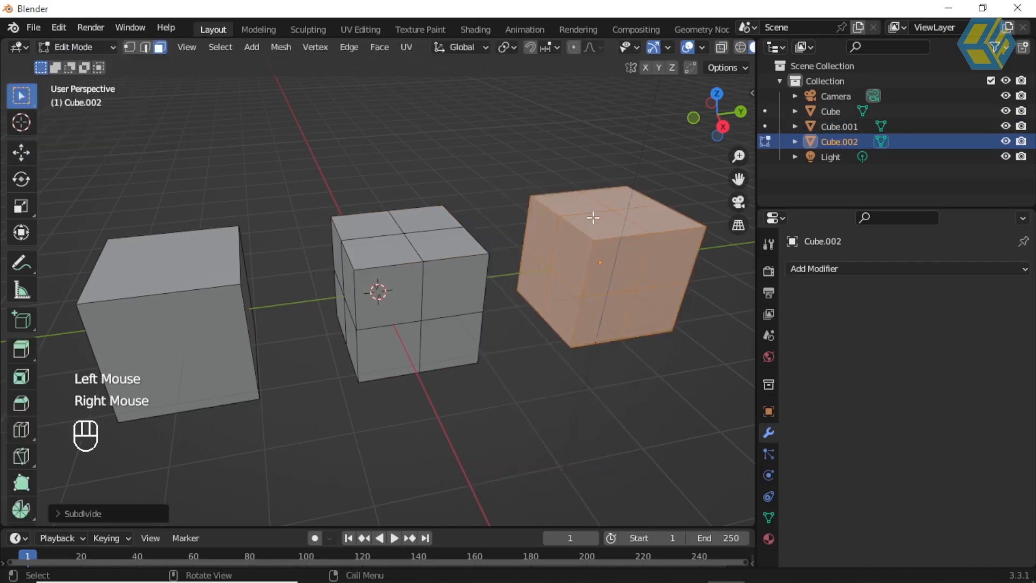
right_click(591, 216)
left_click(590, 216)
right_click(610, 216)
left_click(612, 214)
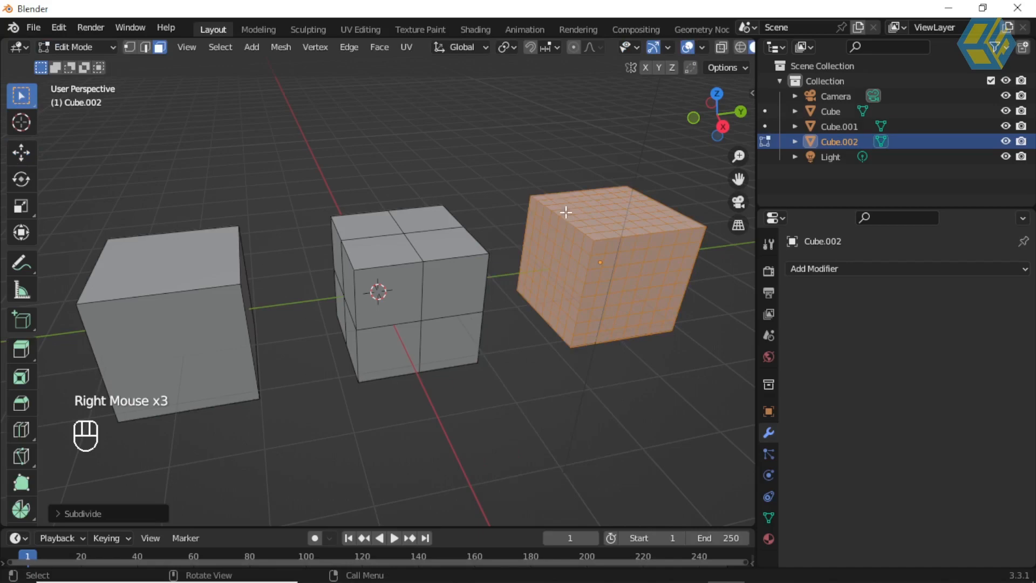
left_click(70, 47)
left_click(81, 58)
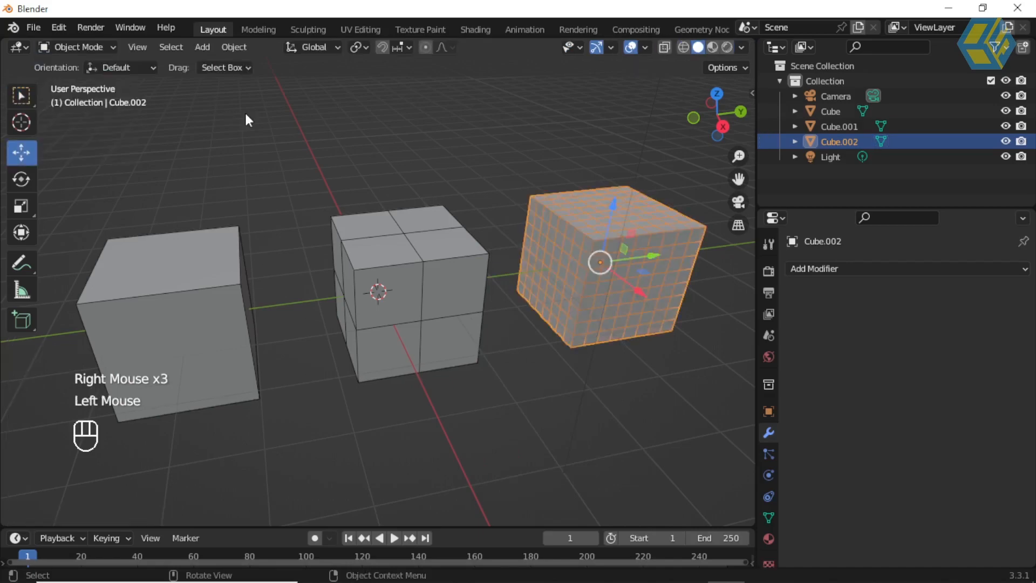
Step: Compare the mesh density of the undivided, once-subdivided and three-times-subdivided cubes
left_click(394, 187)
middle_click_drag(394, 187, 416, 204)
left_click(500, 390)
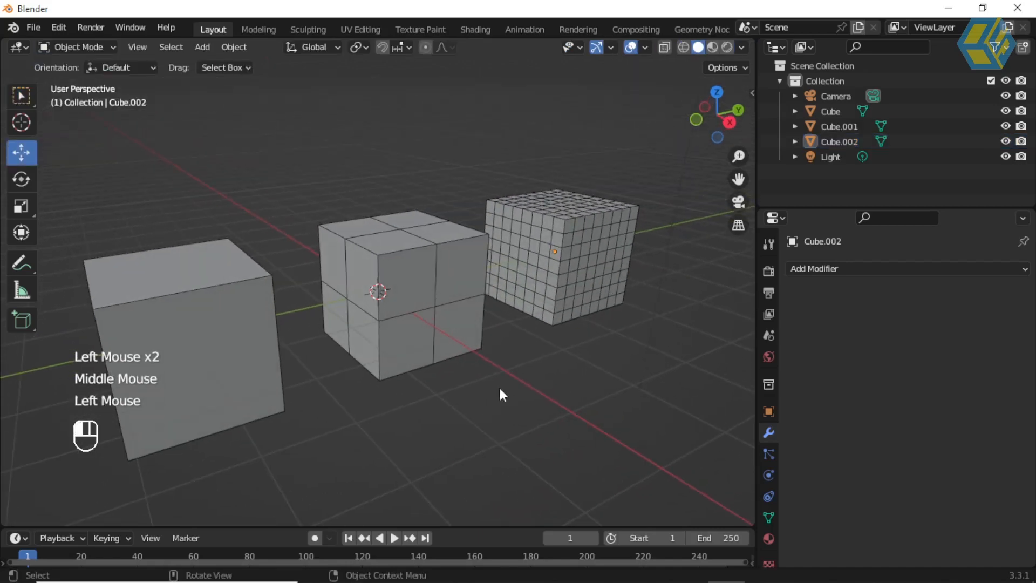
left_click(207, 318)
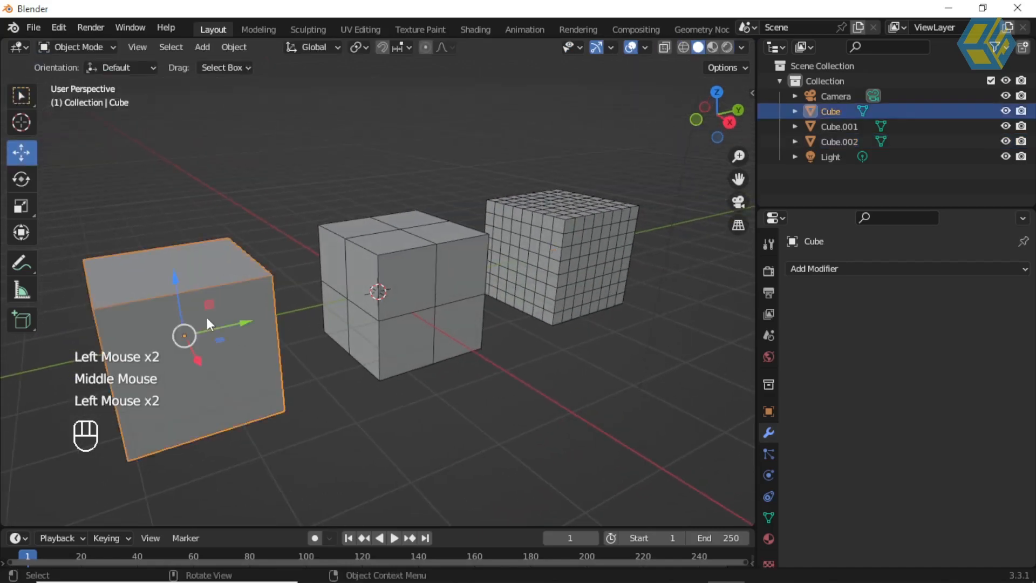
left_click(427, 257)
left_click(570, 257)
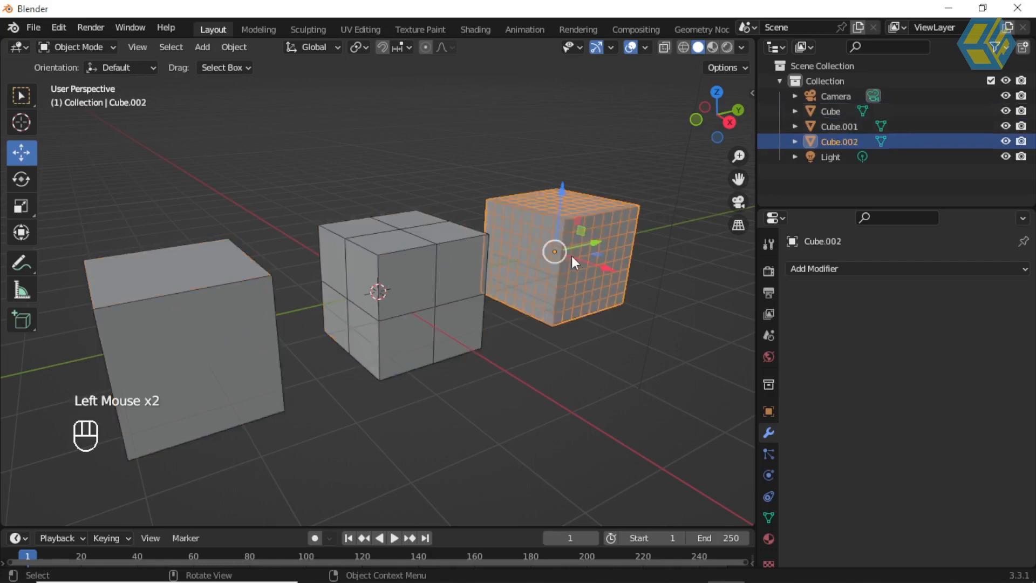
middle_click_drag(582, 255, 575, 257)
left_click(503, 381)
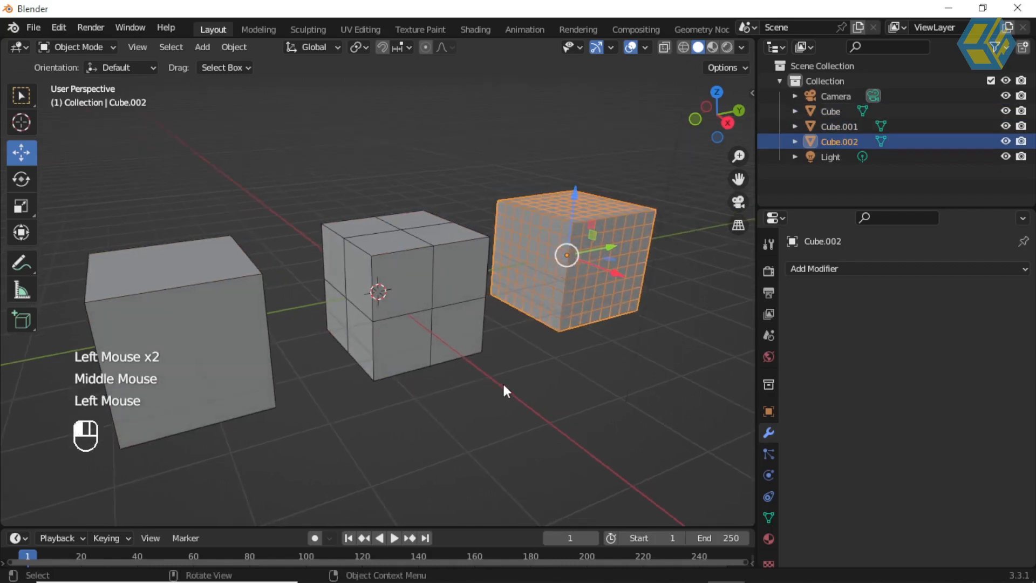
Step: Add a Subdivision Surface modifier to the undivided cube and set its viewport levels to 3
left_click(232, 297)
left_click(833, 269)
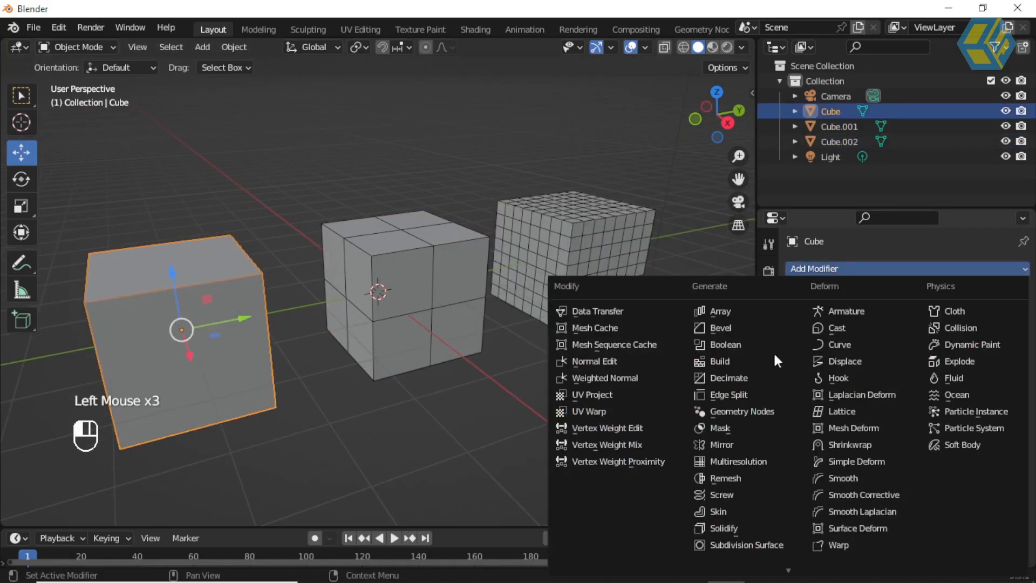
left_click(749, 546)
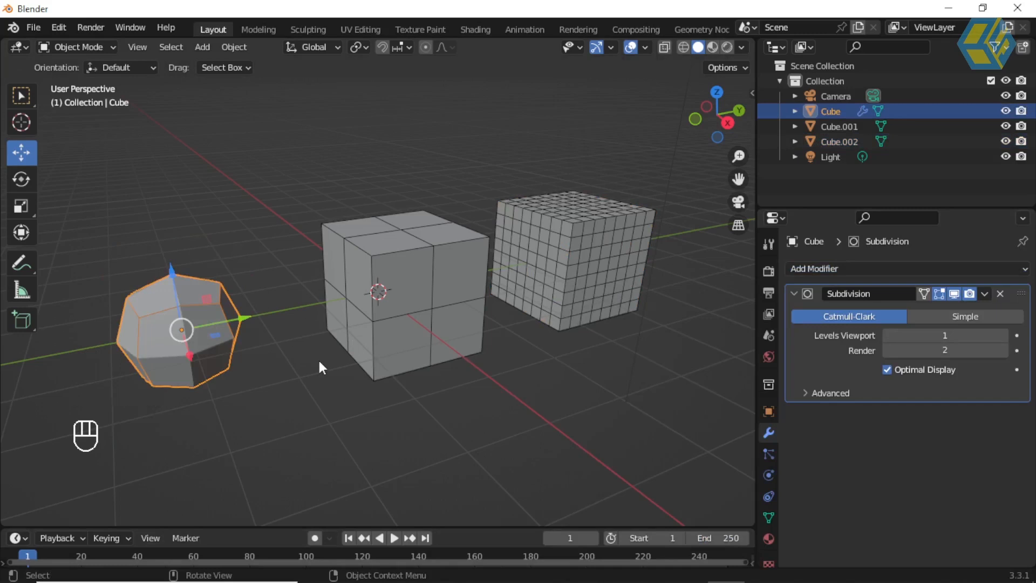
left_click(1002, 343)
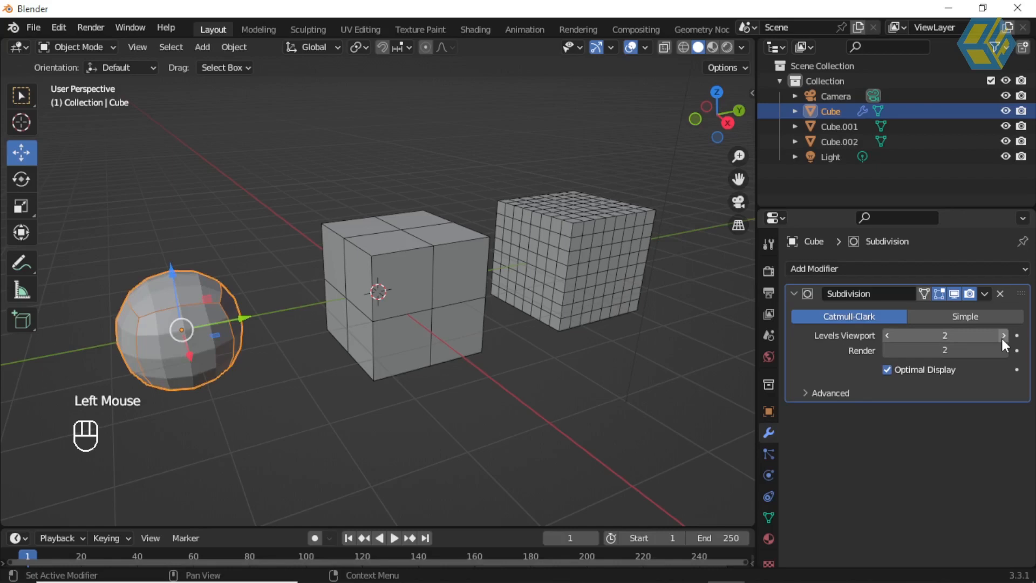
left_click(1003, 335)
left_click(510, 407)
Step: Add a Subdivision Surface modifier to the middle cube and set its viewport levels to 3
left_click(439, 264)
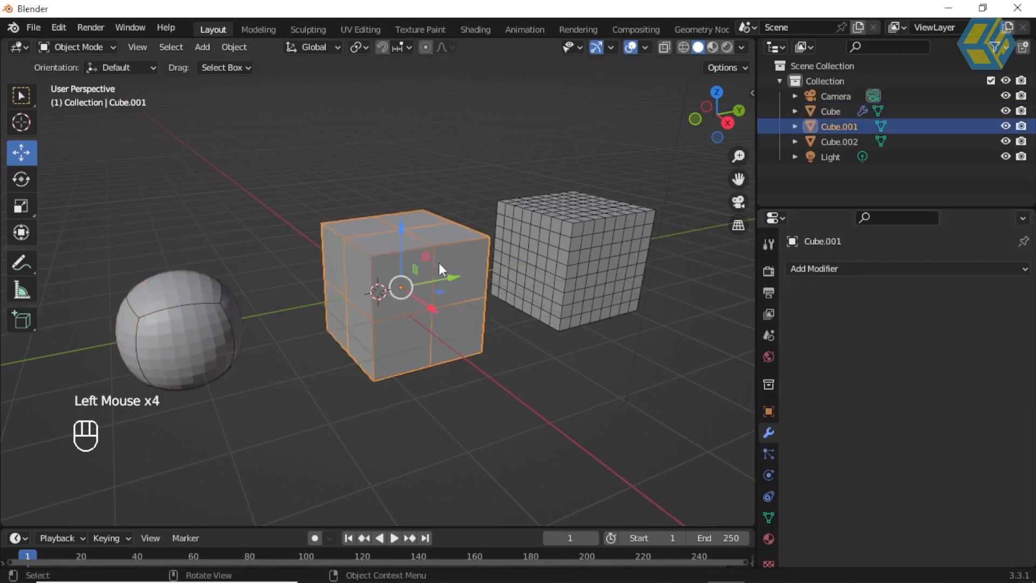
left_click(833, 268)
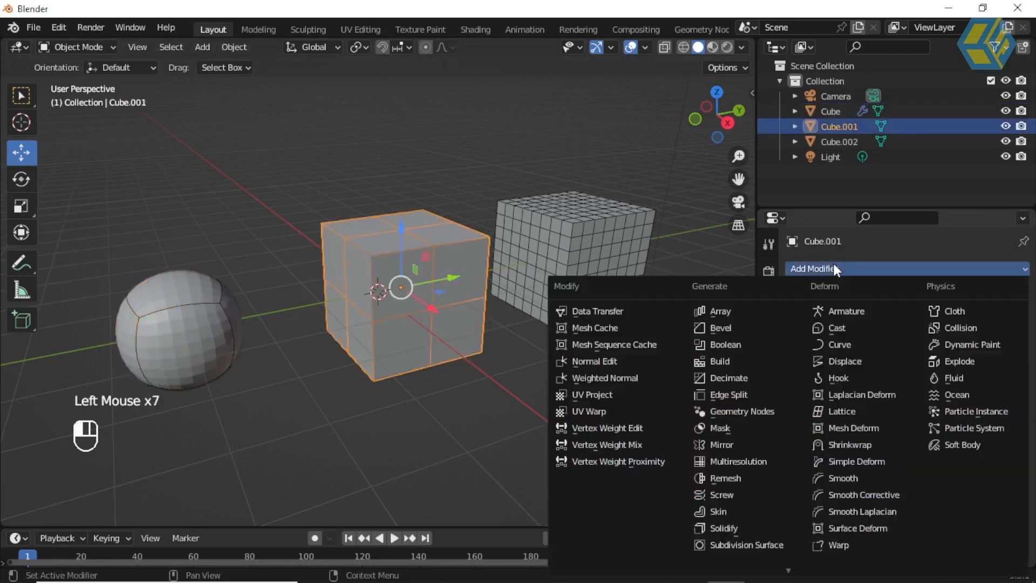
left_click(732, 543)
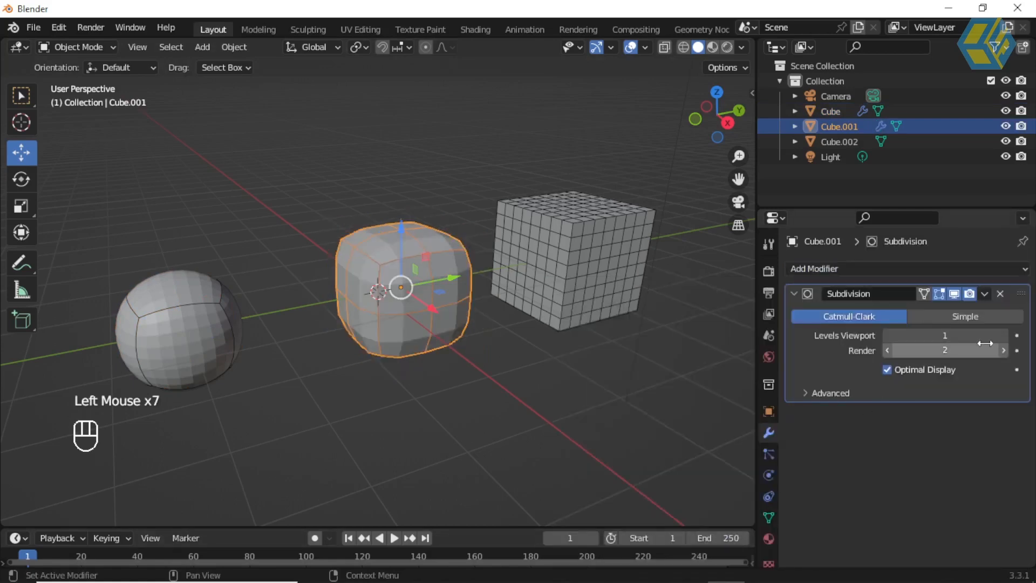
left_click(1001, 336)
left_click(1001, 336)
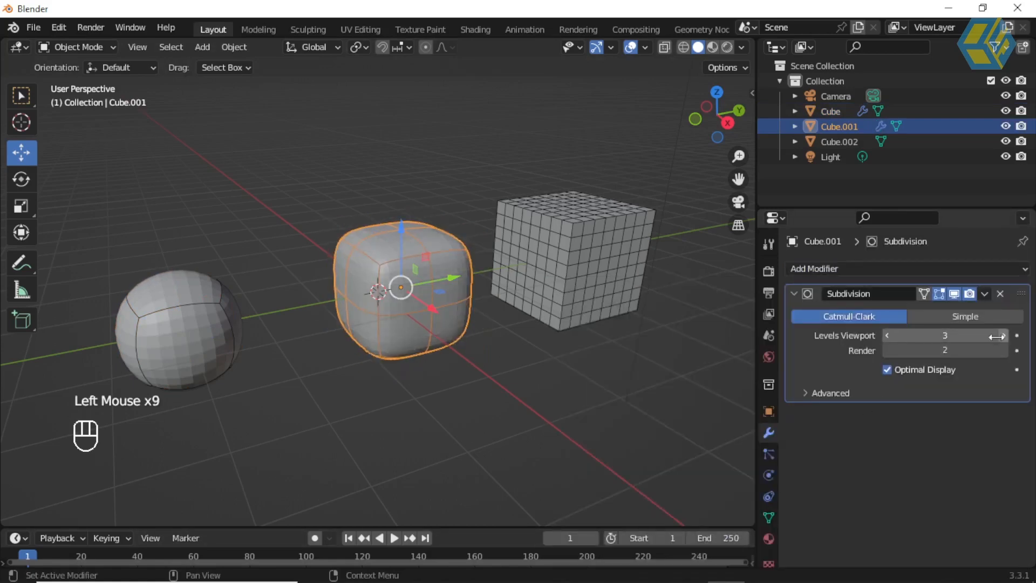
Step: Add a Subdivision Surface modifier to the densely subdivided cube, set its viewport levels to 3 and deselect it
left_click(594, 249)
left_click(858, 268)
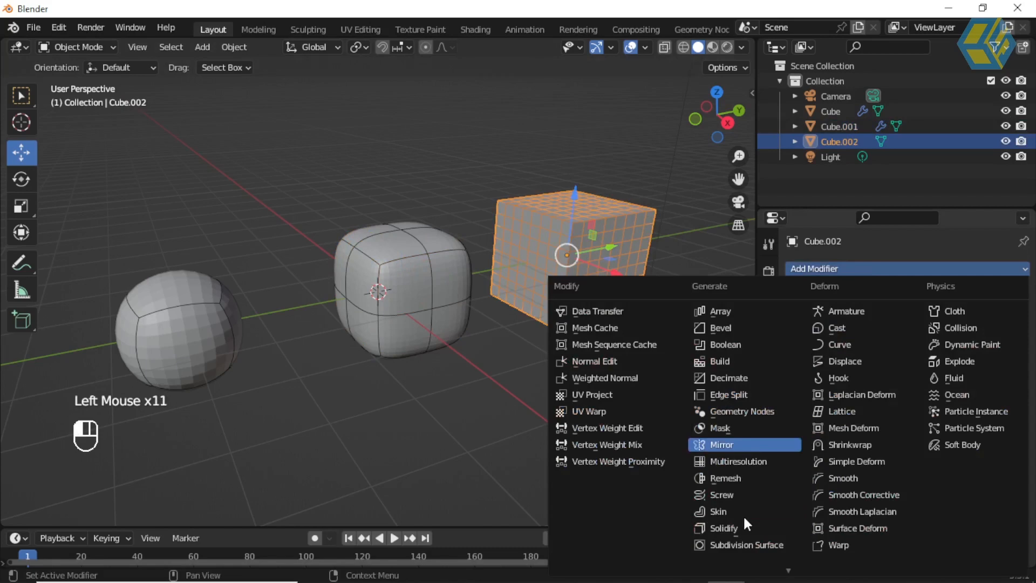
left_click(742, 546)
left_click(1004, 335)
left_click(1003, 336)
left_click(682, 315)
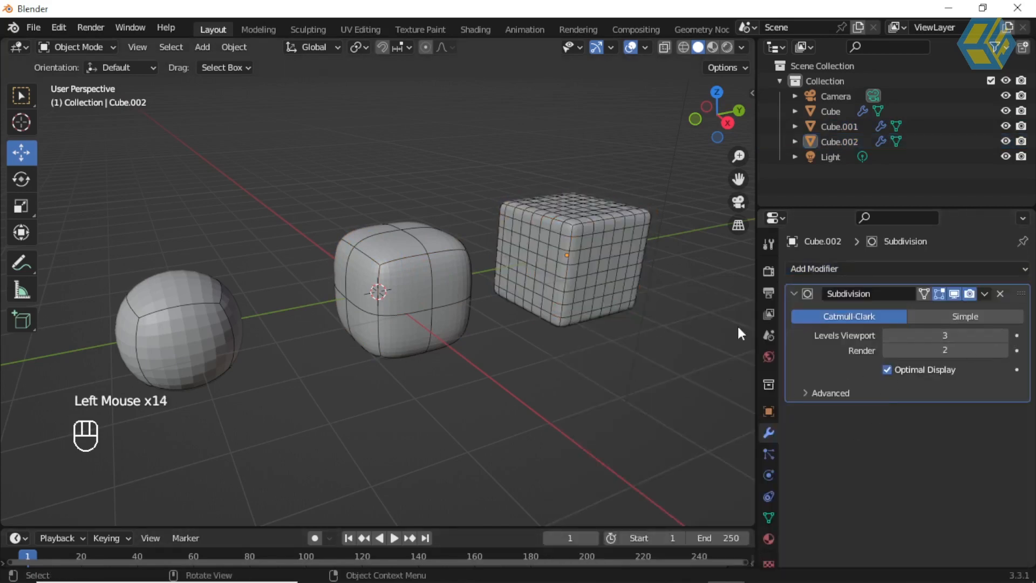
Step: Compare the smoothing on the three cubes, and delete all three of them from the scene
left_click(173, 329)
left_click(419, 291)
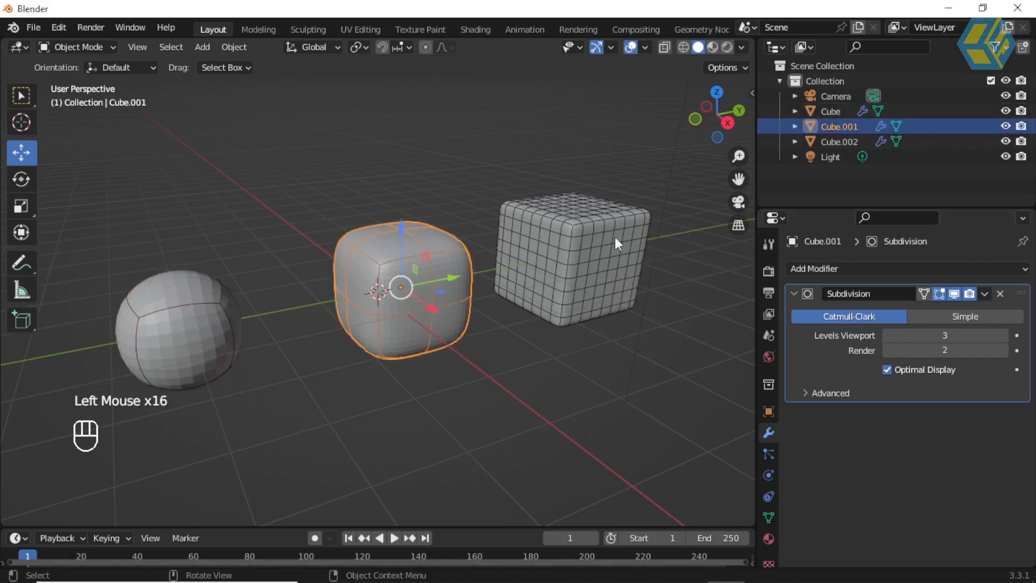
left_click(581, 231)
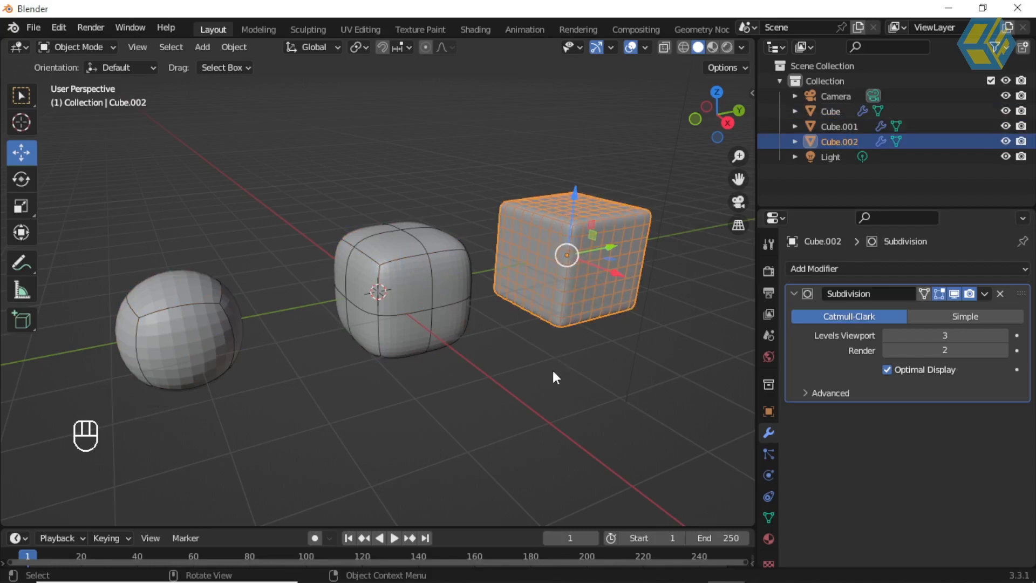
left_click(622, 339)
left_click_drag(160, 135, 579, 408)
key("Delete")
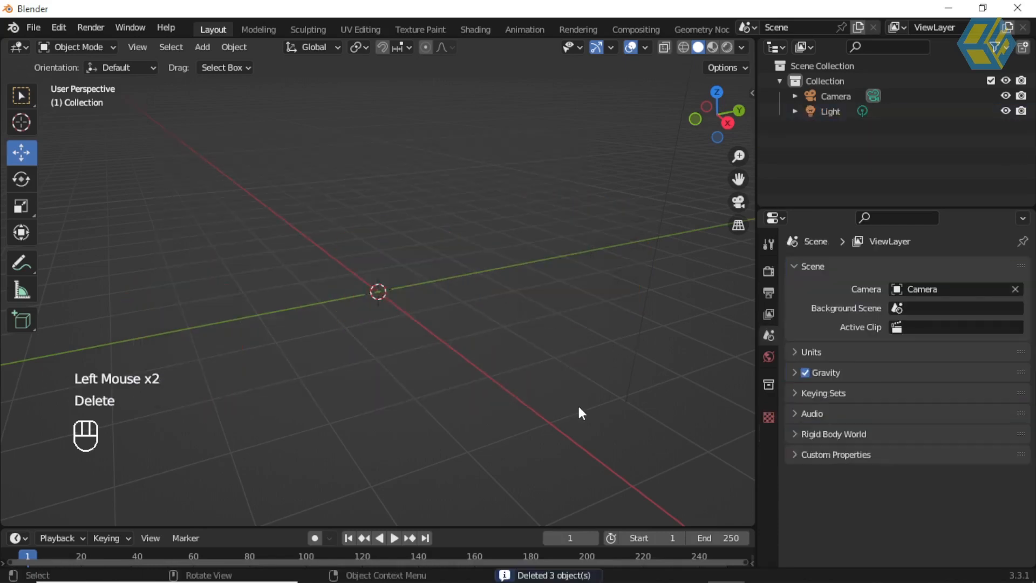
Step: Add a new cube mesh at the world origin
middle_click_drag(475, 356, 418, 324)
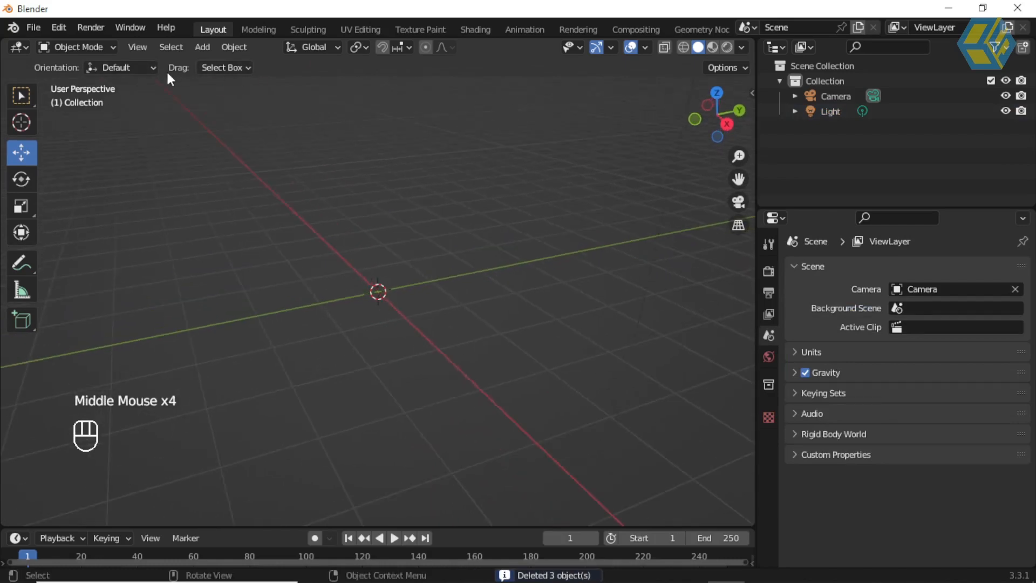
left_click(90, 49)
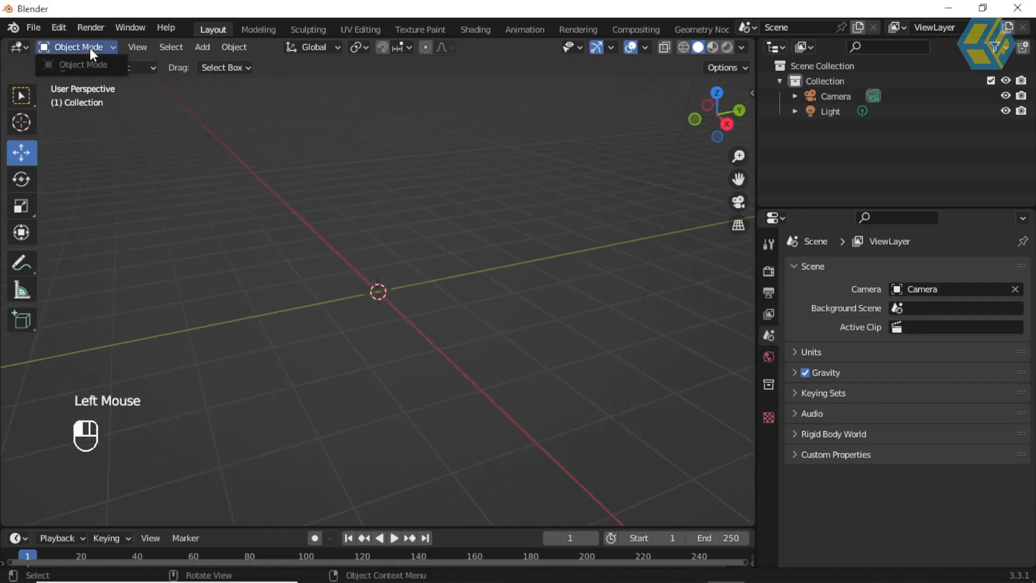
left_click(202, 47)
left_click(203, 49)
mouse_move(227, 79)
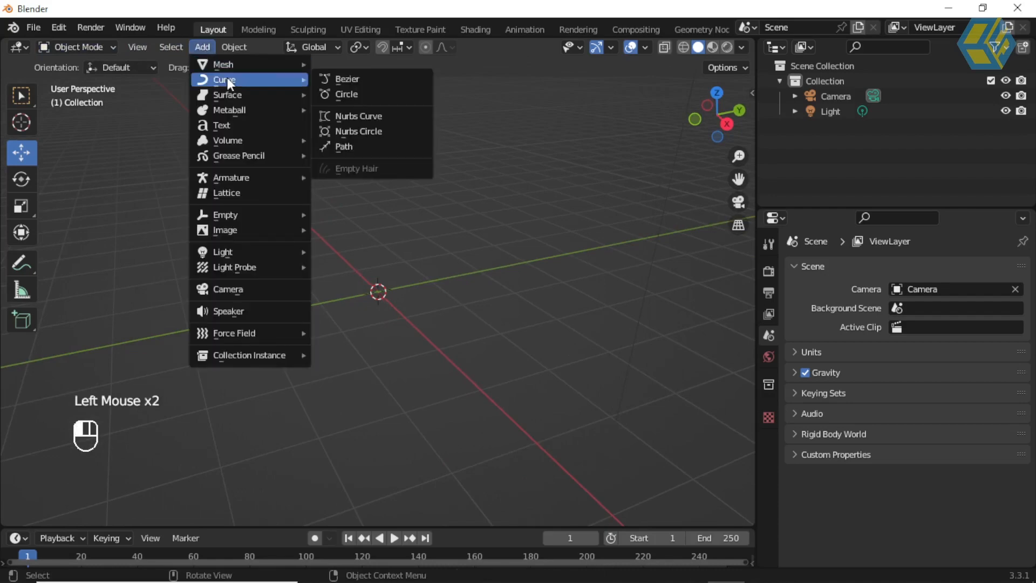
mouse_move(212, 64)
left_click(327, 76)
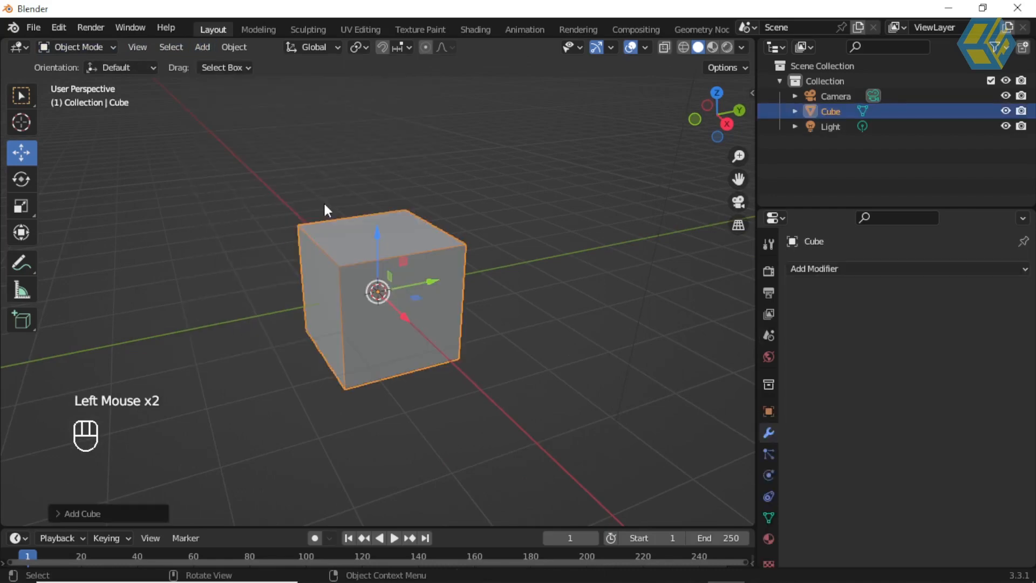
Step: In Edit Mode, move the cube's negative Y side face outward along Y to stretch the cube into a long block
middle_click_drag(394, 312, 558, 296)
left_click(529, 281)
left_click(416, 241)
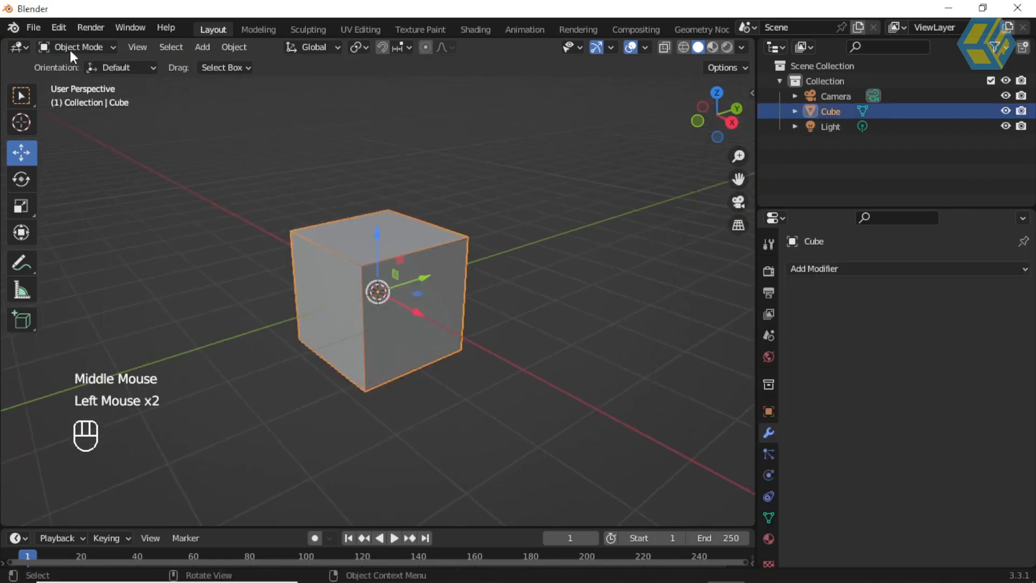
left_click(70, 48)
left_click(81, 80)
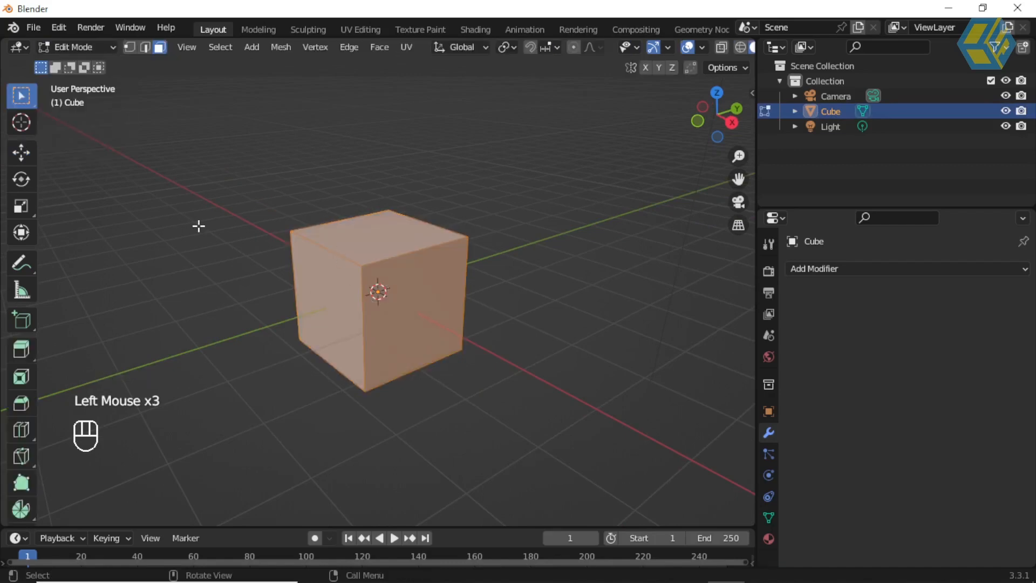
left_click(305, 313)
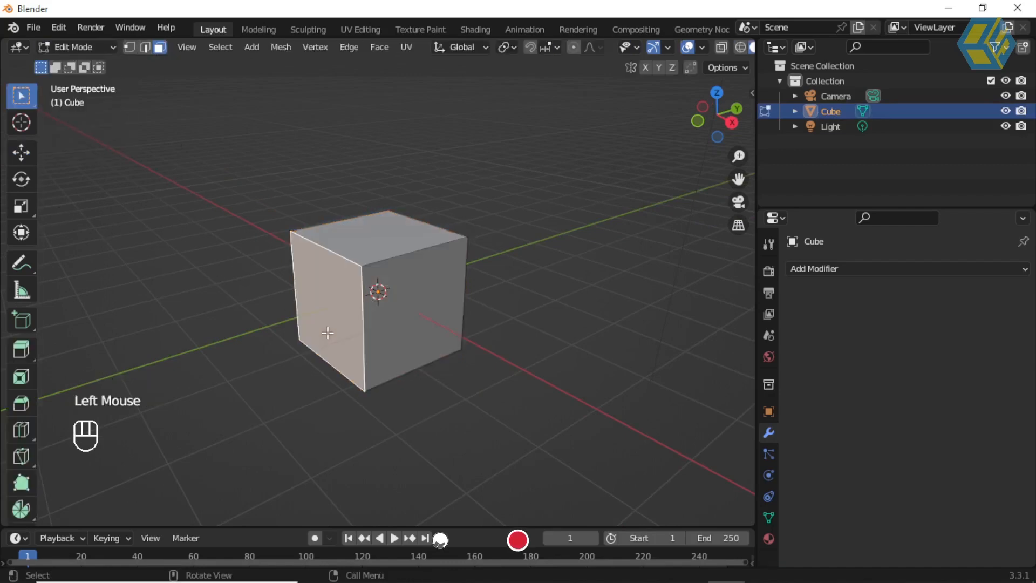
left_click(21, 152)
middle_click_drag(270, 294, 324, 294)
left_click_drag(351, 294, 197, 295)
left_click(271, 224)
Step: Lower the block's top face along Z to make a flat slab, and deselect it
left_click(271, 241)
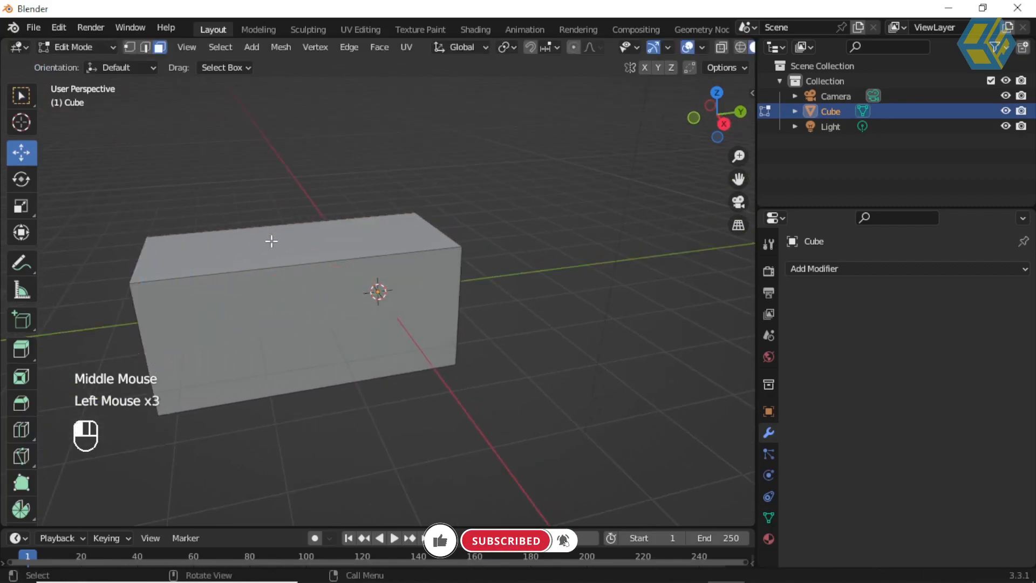
left_click_drag(292, 188, 298, 277)
middle_click_drag(298, 278, 384, 331)
scroll(384, 332, "up", 2)
middle_click_drag(426, 466, 488, 349, "shift")
left_click(490, 352)
Step: Add three crosswise and three lengthwise loop cuts to divide the slab's top into a grid
middle_click_drag(444, 324, 416, 313)
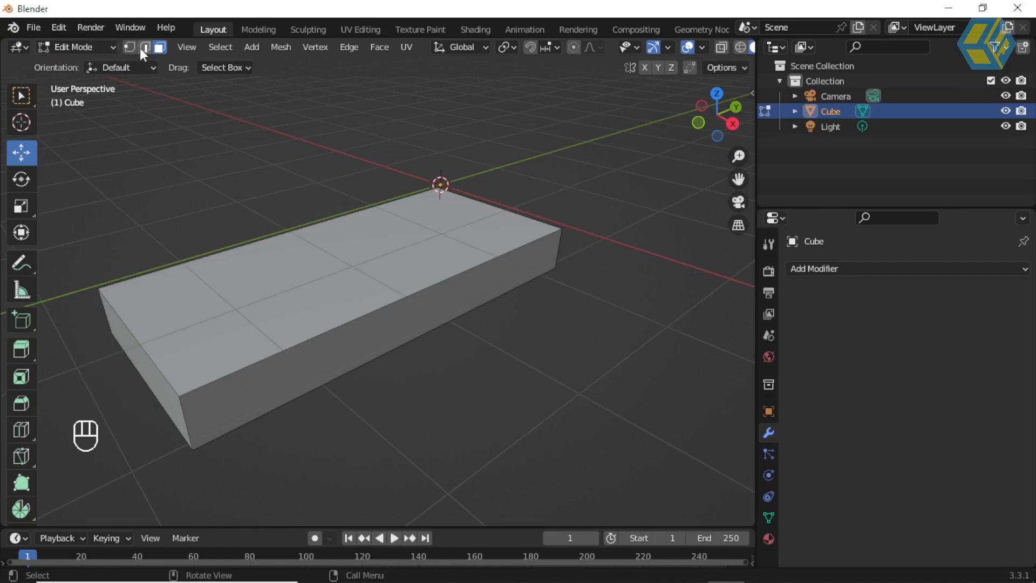
left_click(21, 429)
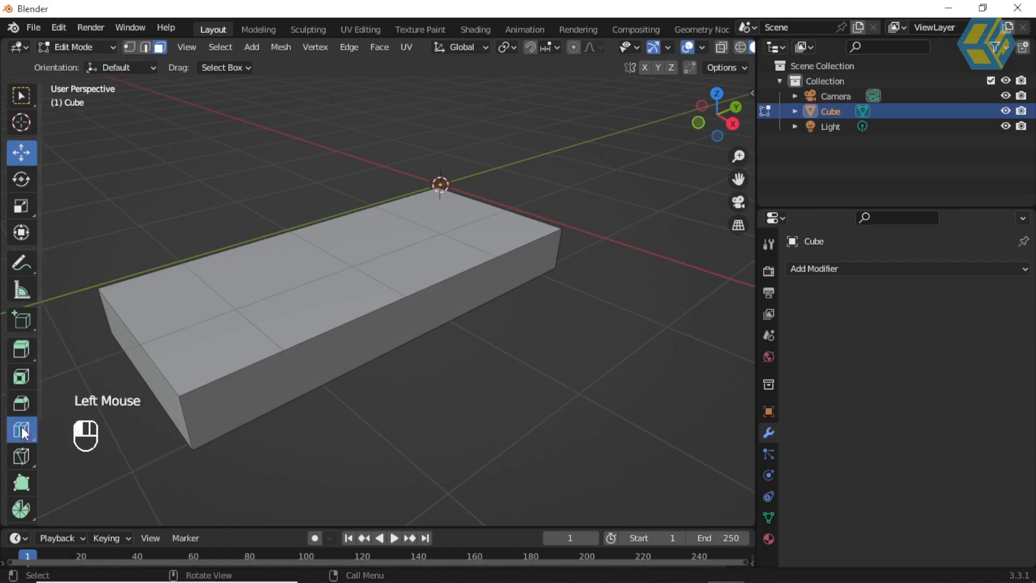
left_click(372, 274)
left_click_drag(432, 259, 458, 256)
left_click(273, 331)
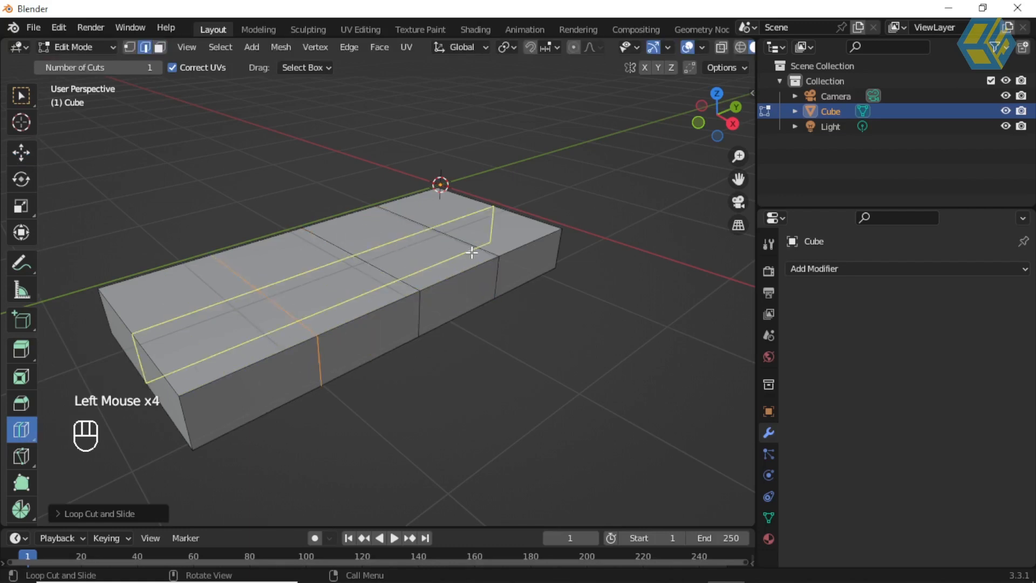
left_click(430, 221)
left_click(416, 208)
left_click(473, 231)
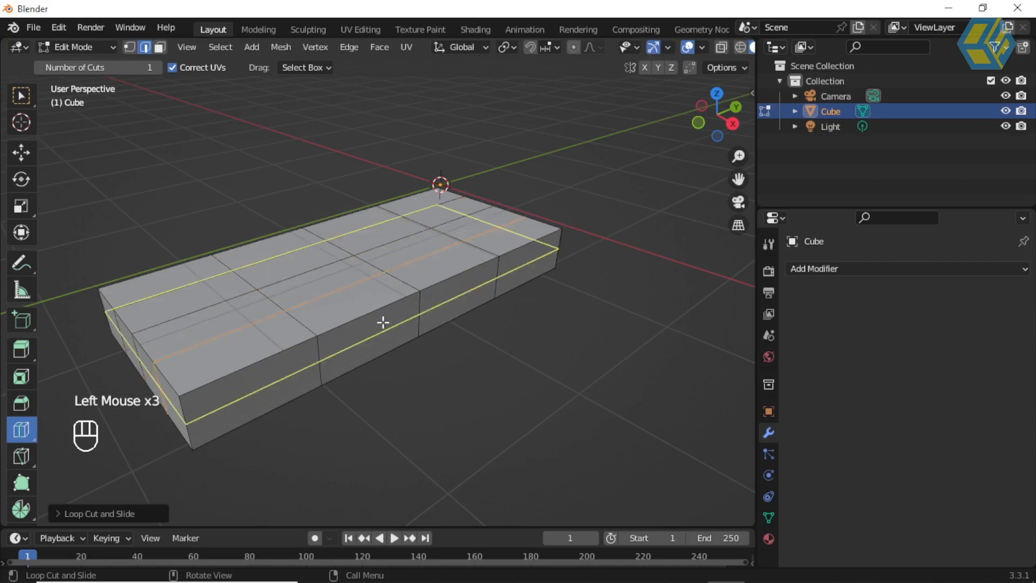
Step: Add one more crosswise loop cut near each short end of the slab
left_click(252, 338)
left_click(515, 233)
middle_click_drag(513, 300, 491, 296)
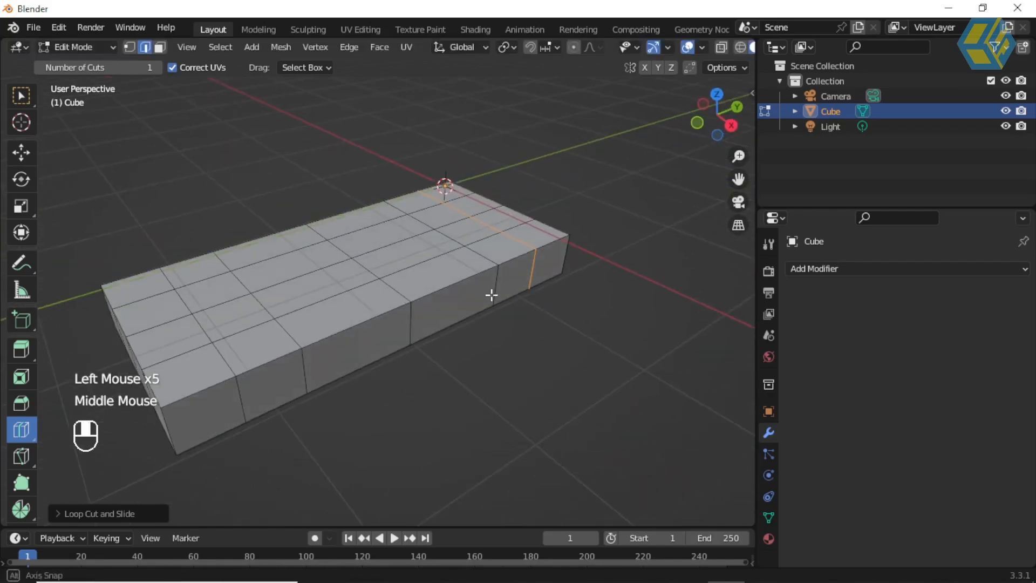
Step: Return to Object Mode and add a Subdivision Surface modifier to the gridded slab
left_click(75, 47)
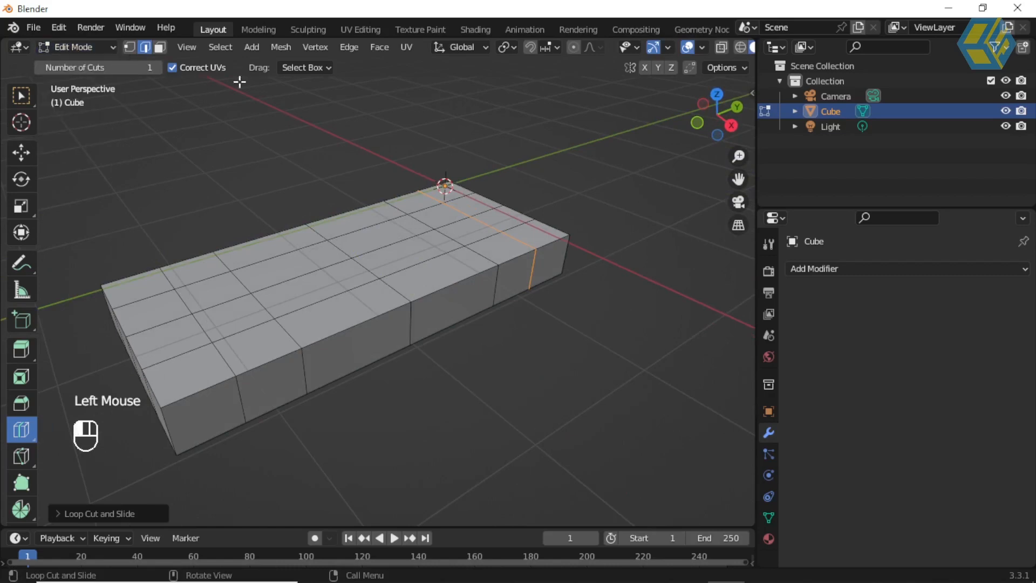
left_click_drag(113, 47, 87, 64)
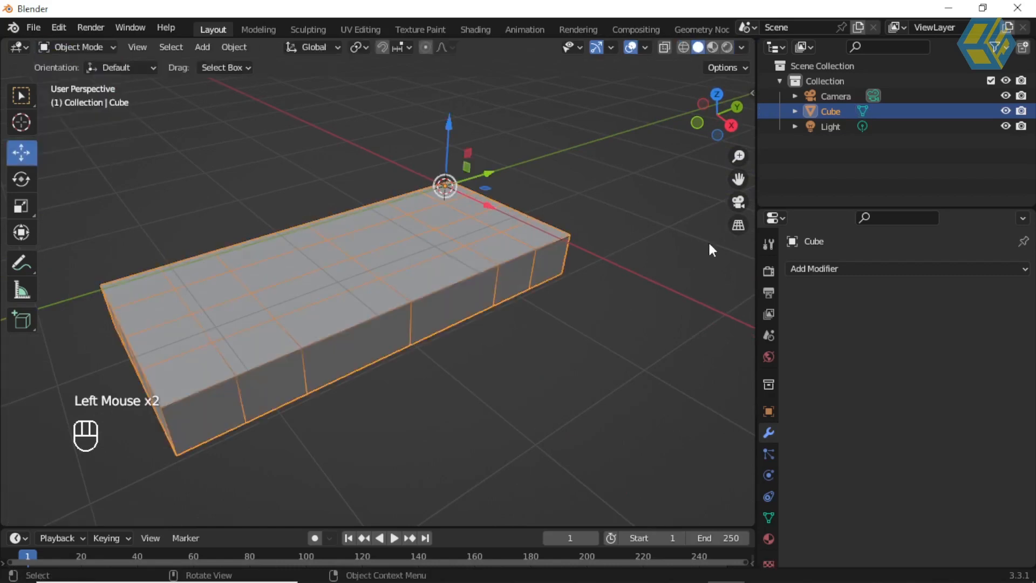
left_click(860, 271)
left_click(762, 542)
middle_click_drag(497, 283, 483, 305)
left_click(555, 313)
left_click(555, 313)
left_click(462, 263)
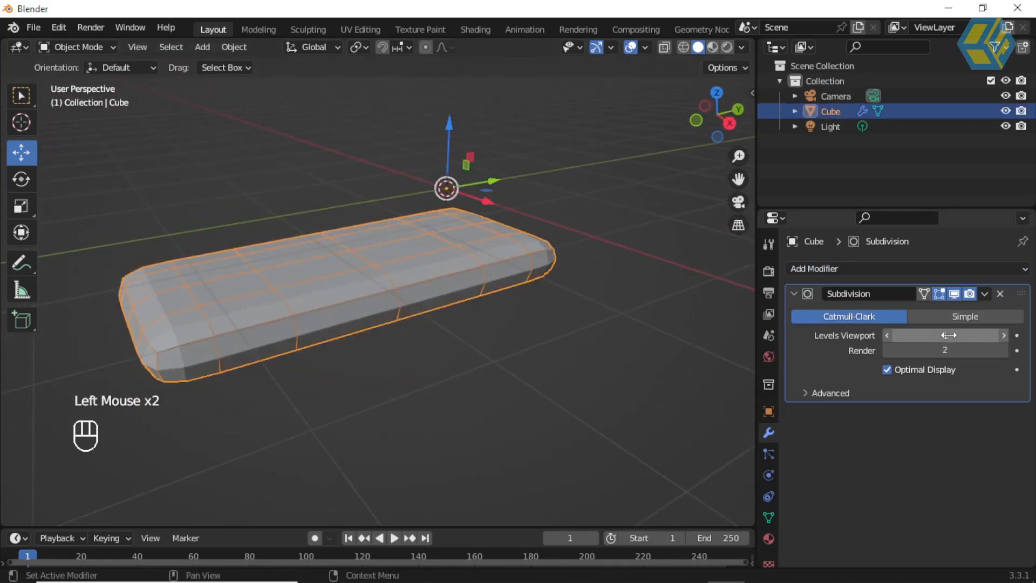
middle_click_drag(539, 312, 314, 200)
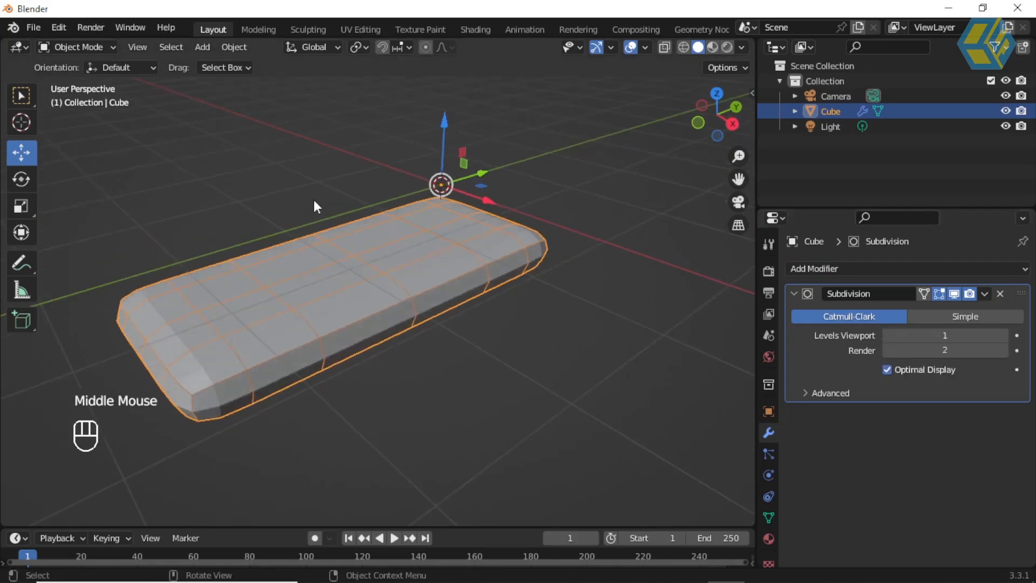
Step: In Edit Mode with face selection, select the row of four top faces along the slab's negative Y end
left_click(80, 47)
left_click(79, 79)
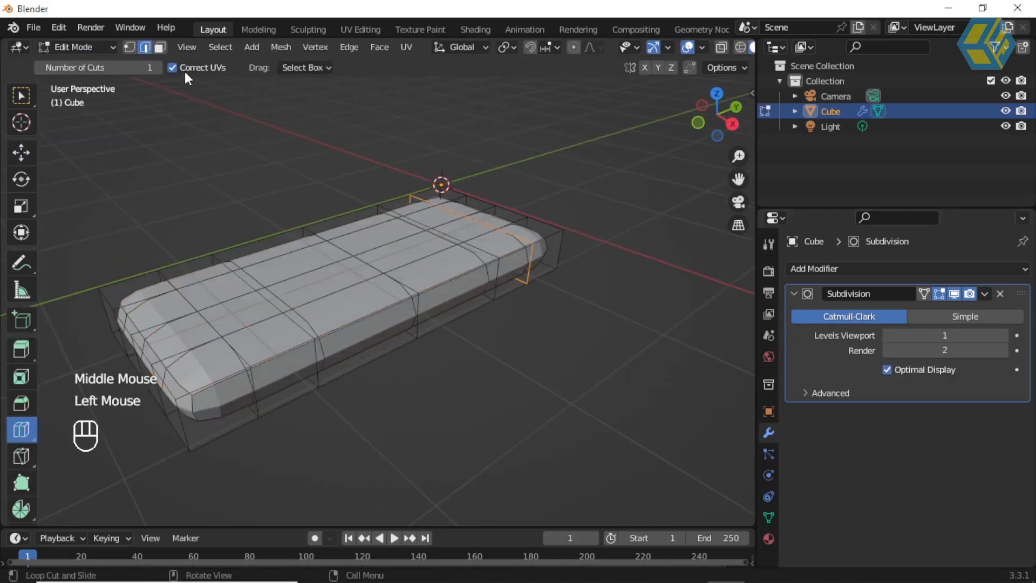
left_click(160, 47)
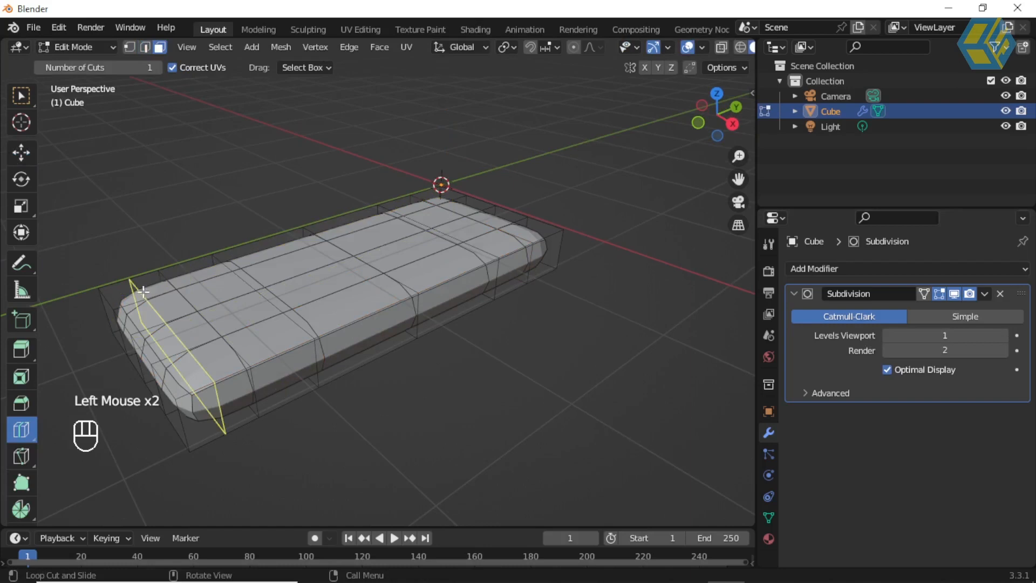
left_click(25, 98)
middle_click_drag(157, 208, 178, 208)
left_click(162, 307)
left_click(179, 337, "shift")
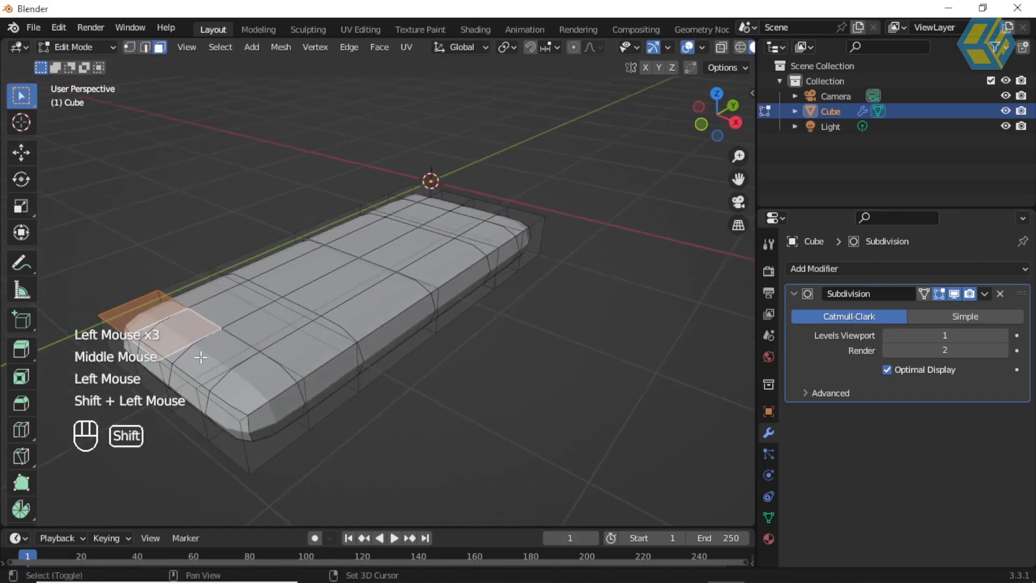
left_click(216, 360, "shift")
left_click(251, 380, "shift")
middle_click_drag(358, 338, 276, 329)
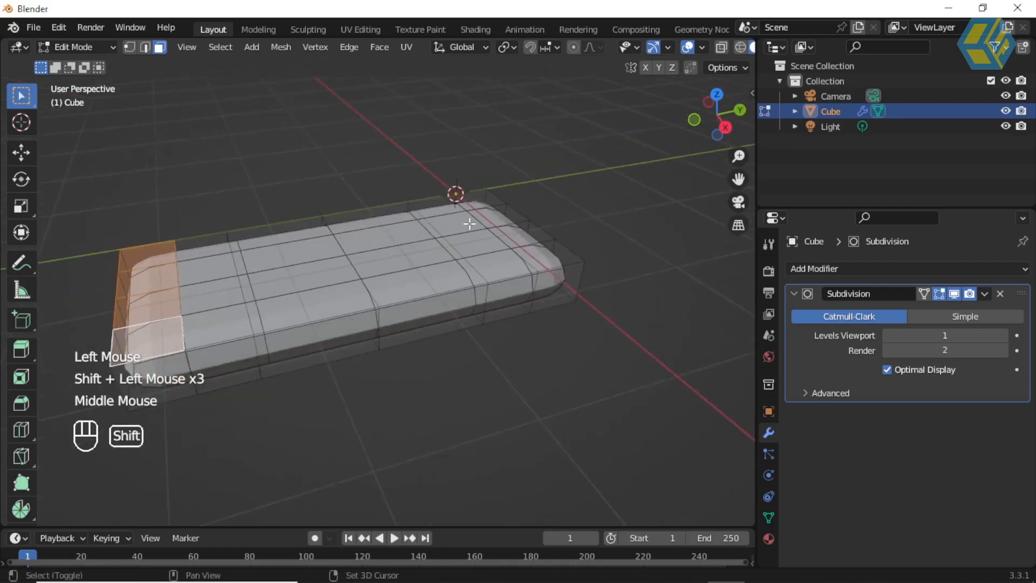
Step: Add the top faces along the slab's opposite short end and its back long side to the selection
left_click(482, 198, "ctrl")
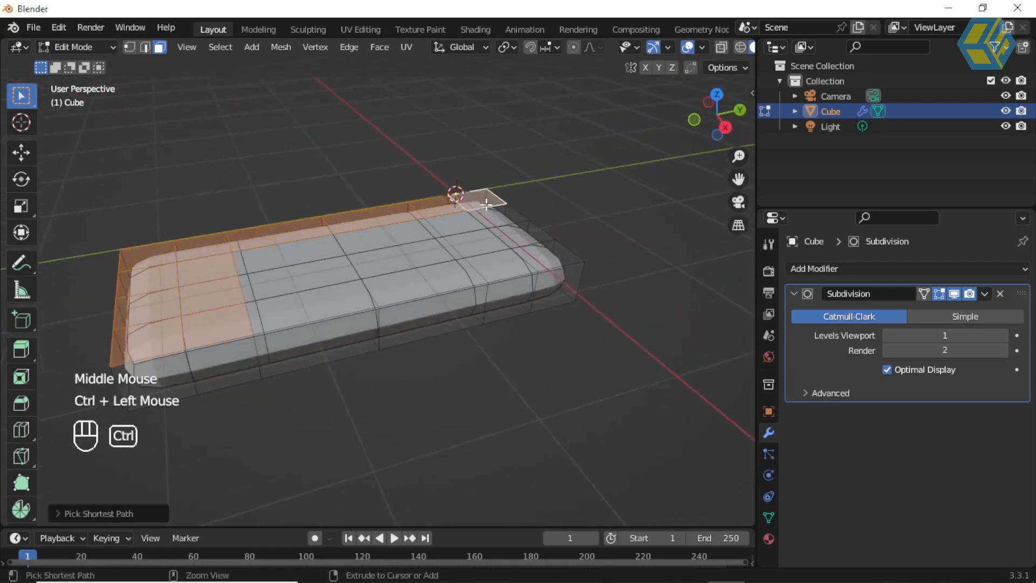
key("ctrl+z")
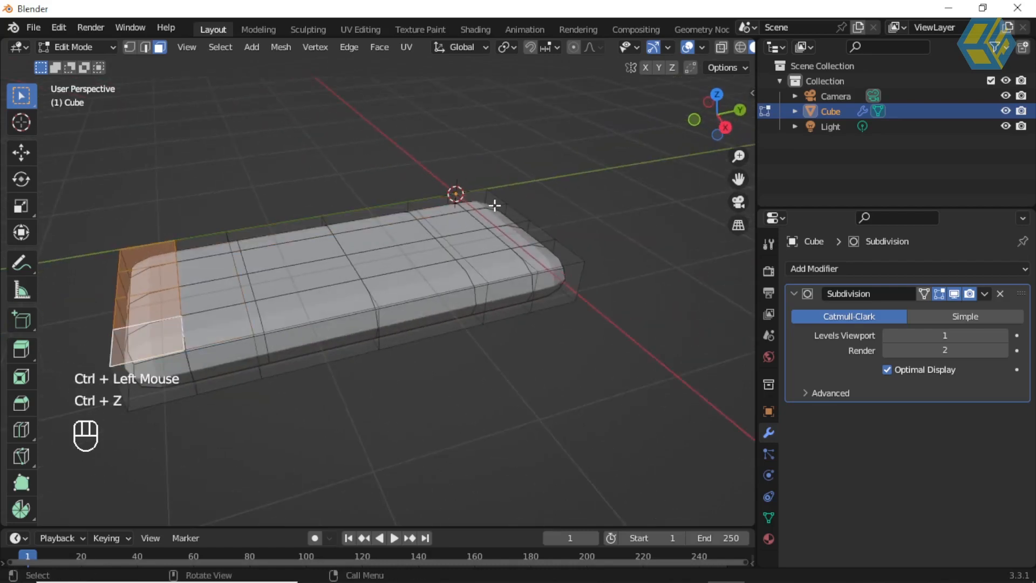
left_click(480, 204, "shift")
left_click(506, 225, "shift")
left_click(521, 237, "shift")
left_click(542, 253, "shift")
middle_click_drag(542, 252, 474, 256)
left_click(302, 242, "shift")
left_click(356, 216, "shift")
left_click(389, 200, "shift")
middle_click_drag(421, 225, 377, 228)
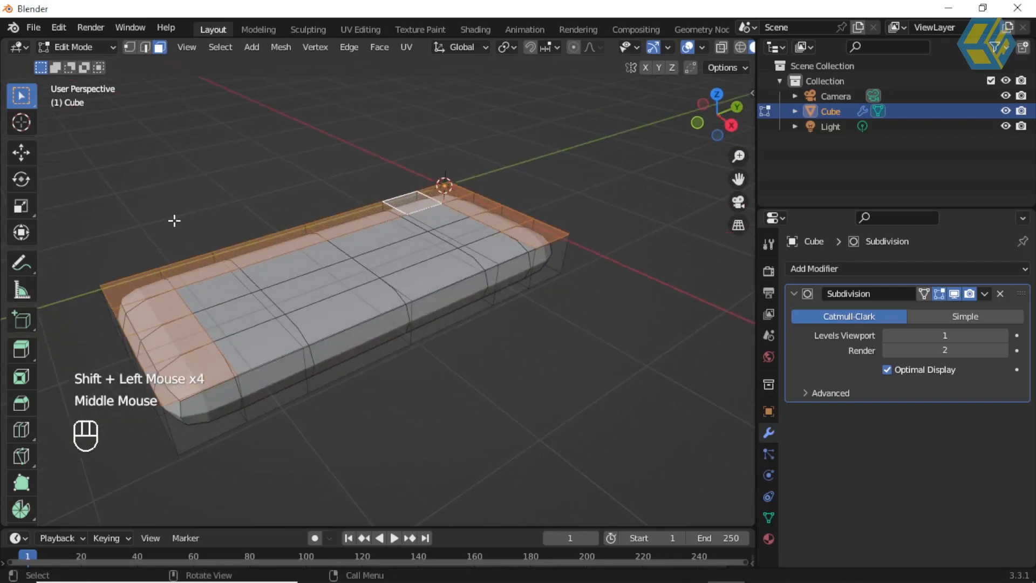
Step: Extrude the selected U-shaped border of top faces upward to form the sofa's armrests and backrest
left_click(21, 349)
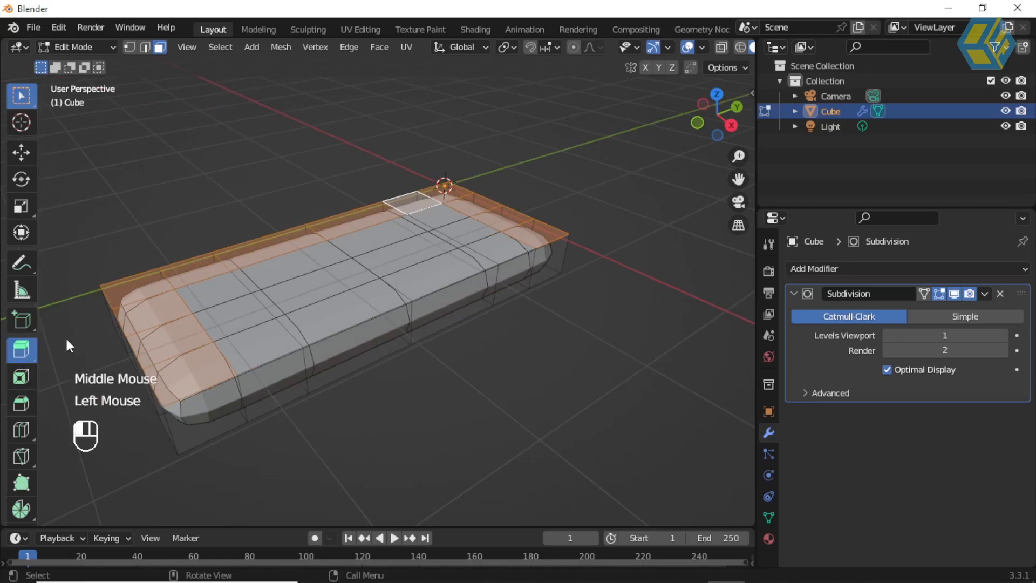
left_click_drag(340, 196, 335, 120)
middle_click_drag(335, 120, 213, 228)
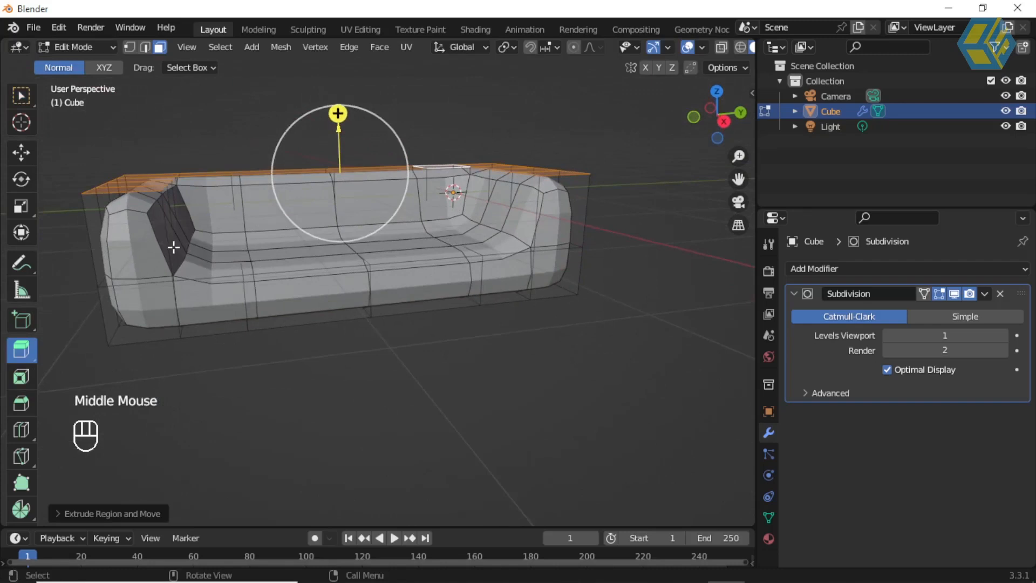
middle_click_drag(178, 244, 358, 139)
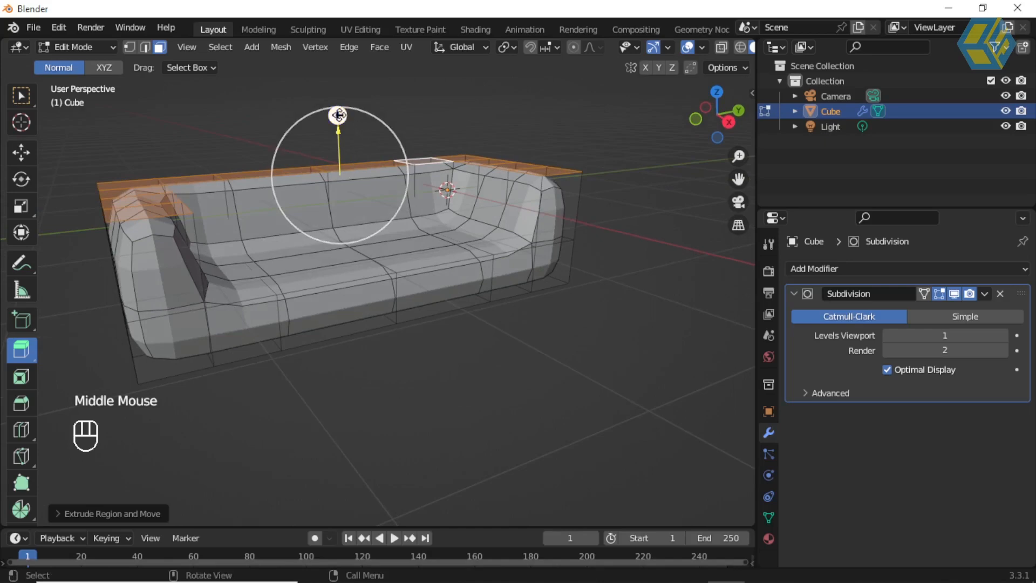
left_click(21, 96)
middle_click_drag(389, 208, 399, 216)
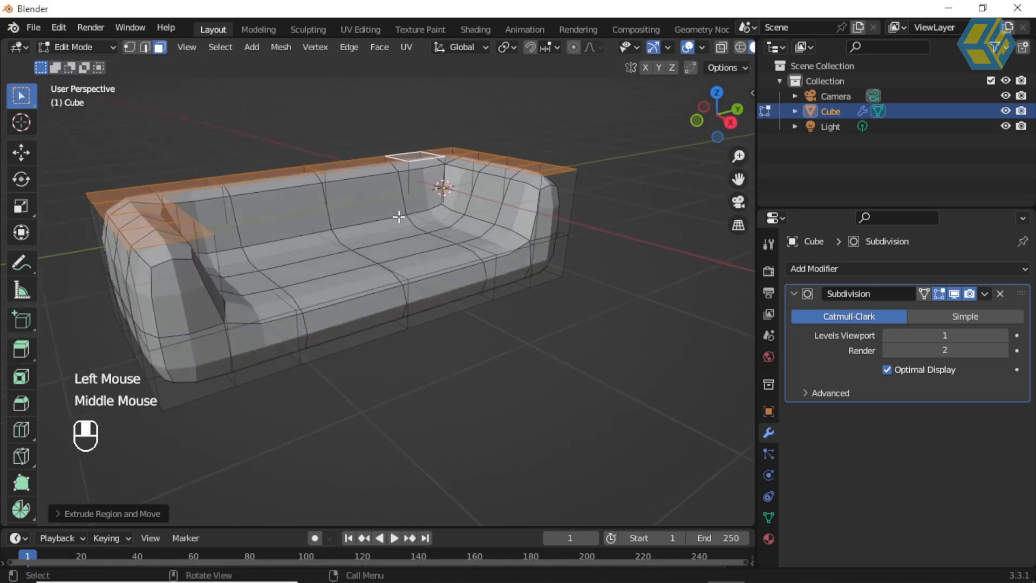
Step: Set the Subdivision modifier's viewport levels to 2
left_click(1002, 335)
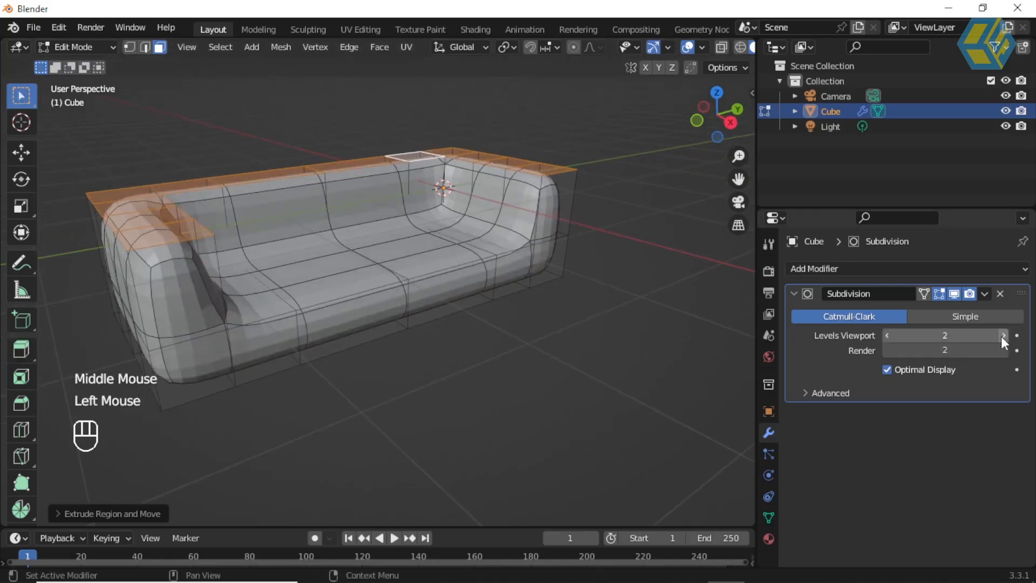
scroll(425, 258, "up", 2)
middle_click_drag(286, 270, 157, 284)
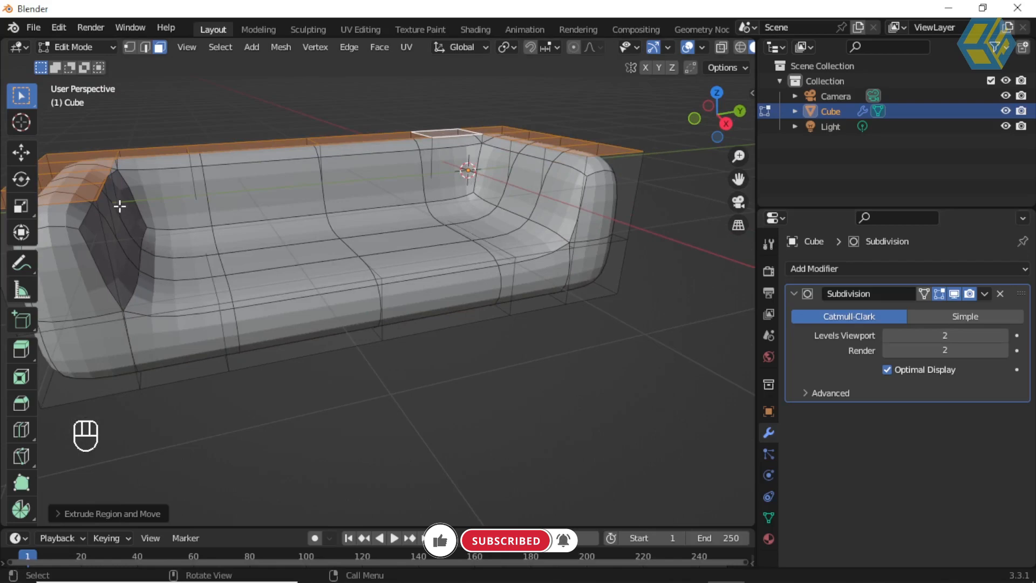
Step: Add crosswise loop cuts through the seat and backrest, close to the inner side of the negative Y armrest
left_click(21, 429)
left_click(155, 307)
left_click(137, 311)
left_click(135, 313)
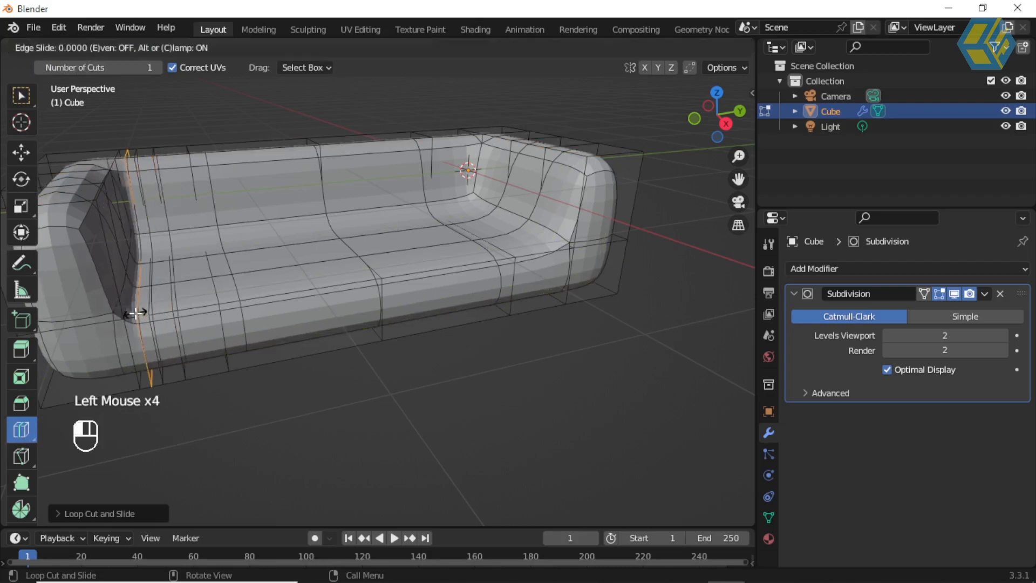
left_click(132, 318)
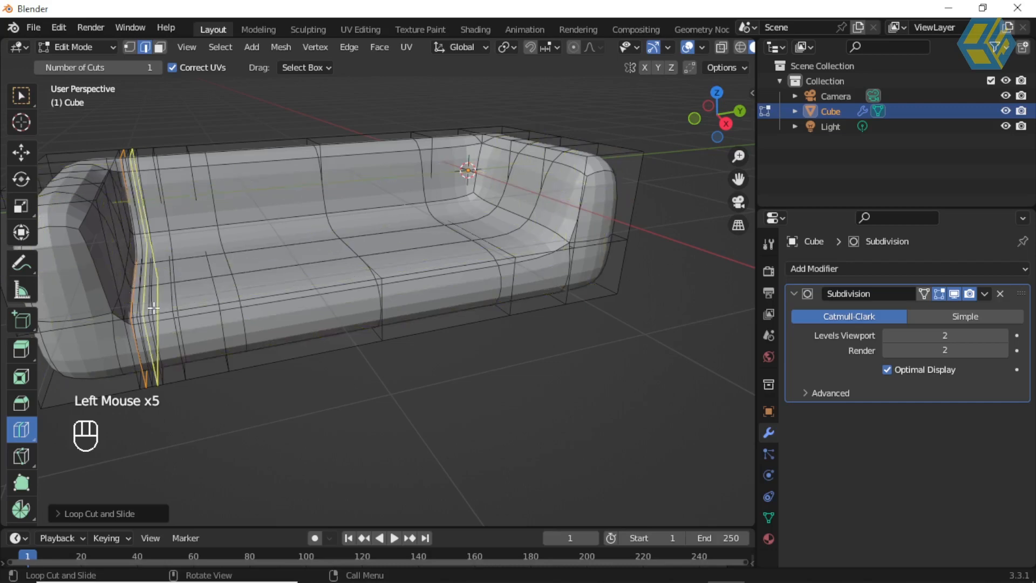
Step: Add matching crosswise loop cuts close to the inner side of the opposite armrest
middle_click_drag(539, 326, 515, 279)
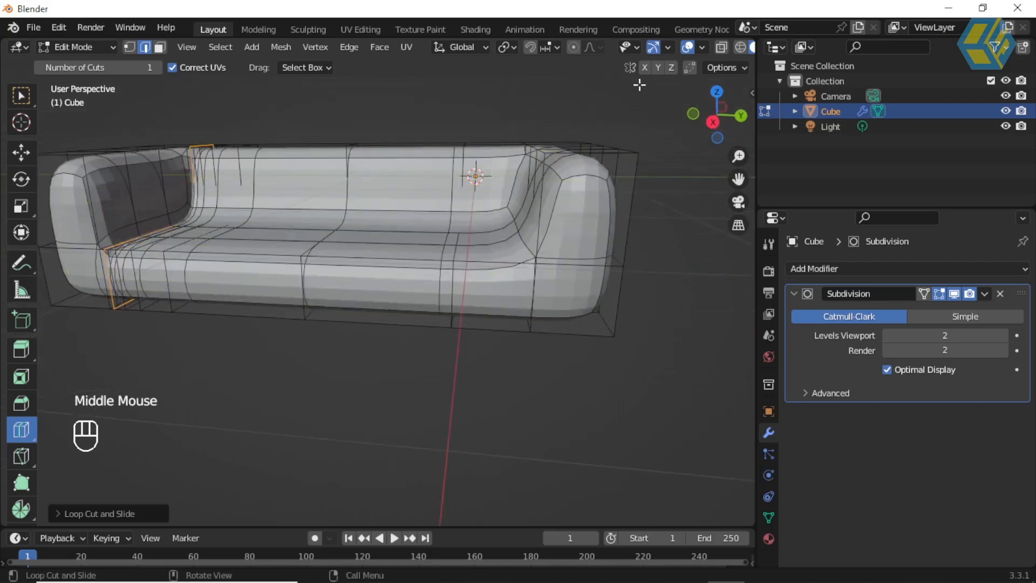
left_click_drag(516, 267, 526, 265)
left_click(532, 264)
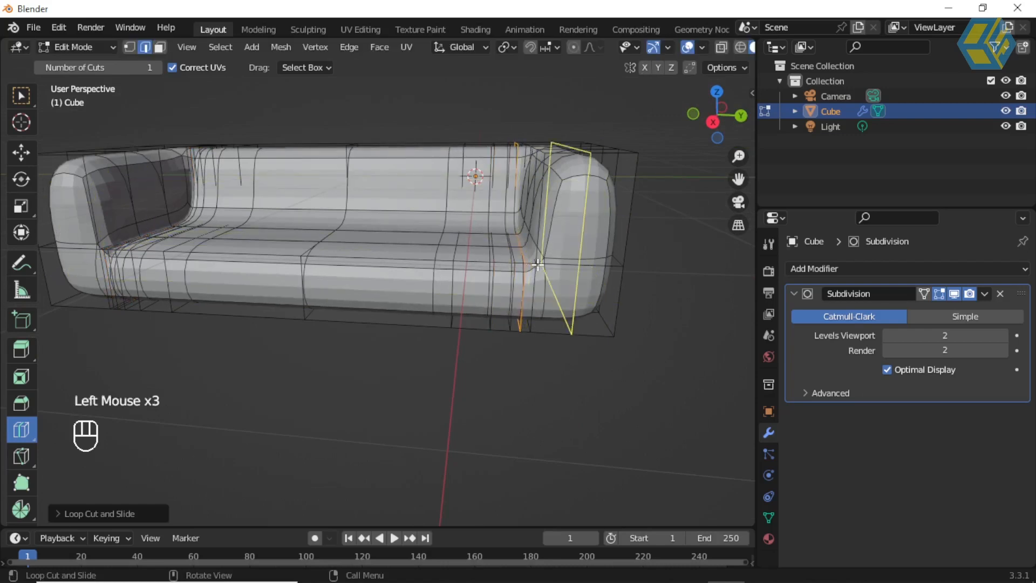
left_click(526, 264)
middle_click_drag(526, 264, 505, 285)
Step: Return to Object Mode and inspect the smoothed sofa around both armrests
left_click(83, 47)
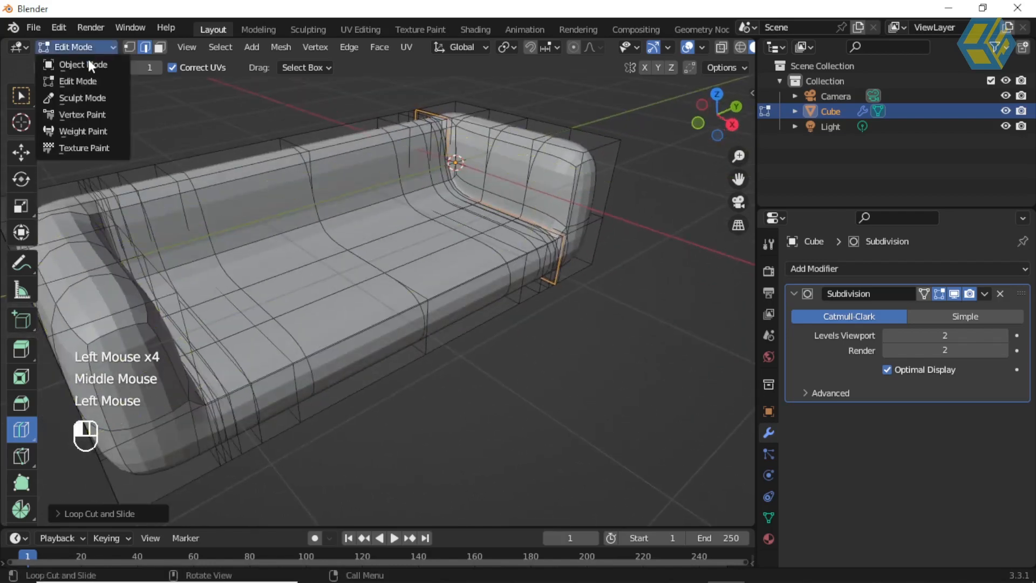
left_click(83, 65)
middle_click_drag(334, 230, 497, 224)
scroll(221, 305, "up", 2)
middle_click_drag(221, 305, 252, 315)
scroll(260, 303, "down", 2)
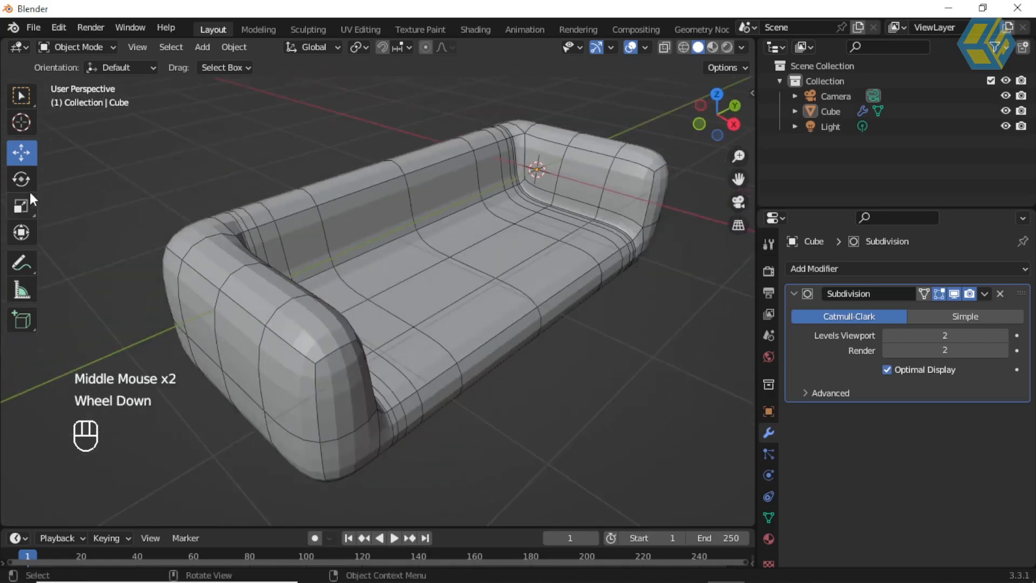
Step: In Edit Mode with face selection, select the three front top faces of the negative Y armrest
left_click(95, 54)
left_click(96, 79)
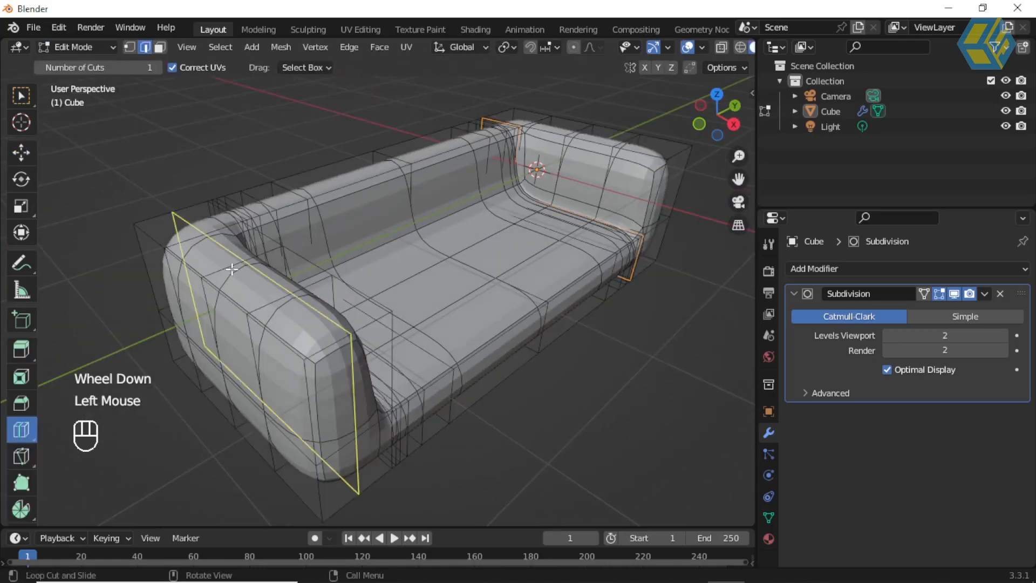
left_click(21, 96)
left_click(231, 264)
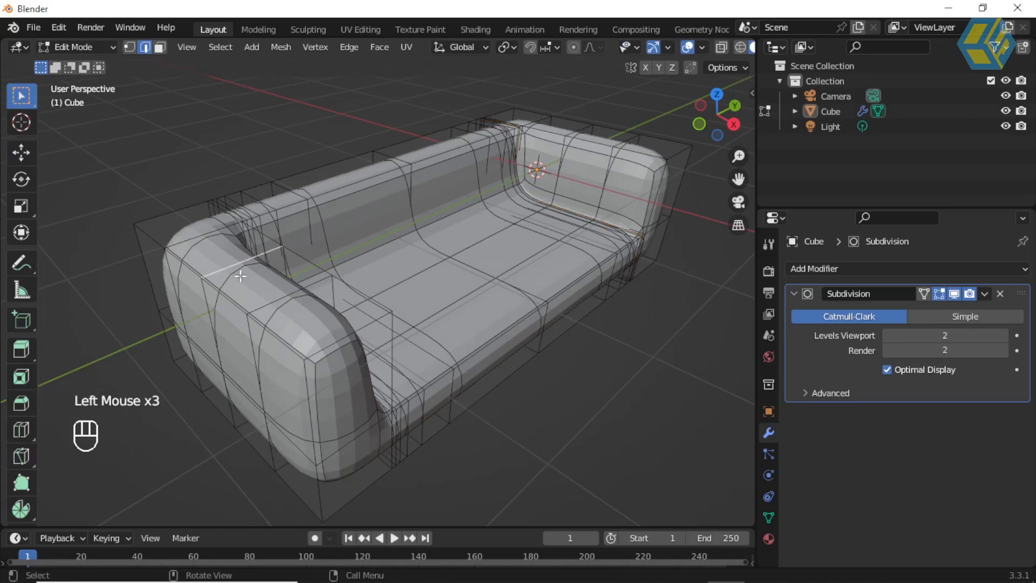
left_click(159, 48)
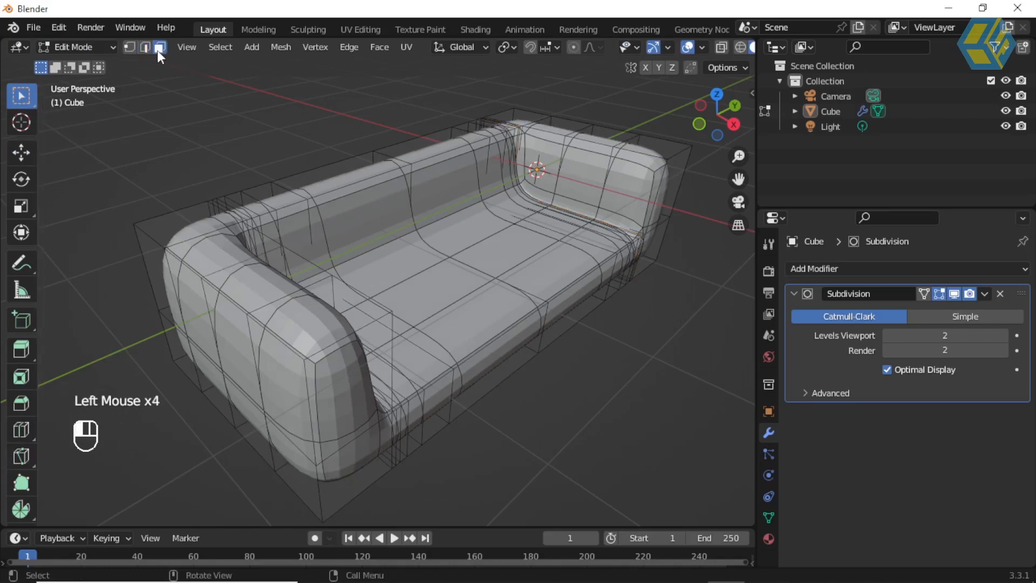
left_click(218, 264)
left_click(275, 278, "shift")
left_click(313, 319, "shift")
middle_click_drag(313, 319, 295, 308)
scroll(313, 307, "up", 1)
Step: Extrude the selected armrest top faces in place with almost no height to sharpen the armrest's upper edge
left_click(21, 375)
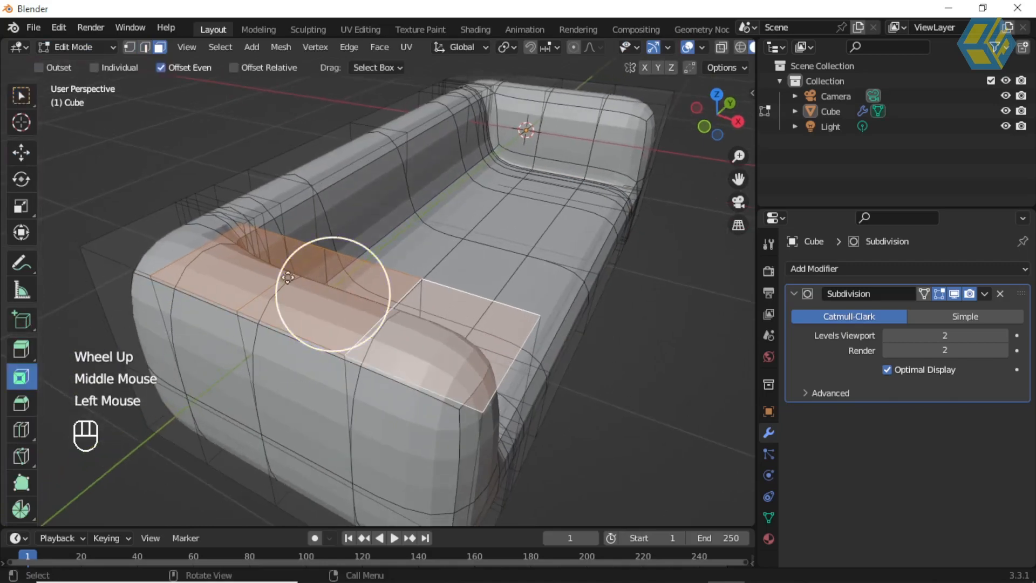
left_click(21, 349)
left_click_drag(329, 244, 327, 195)
key("ctrl+z")
middle_click_drag(328, 196, 294, 295)
left_click_drag(441, 188, 441, 188)
middle_click_drag(441, 189, 719, 193)
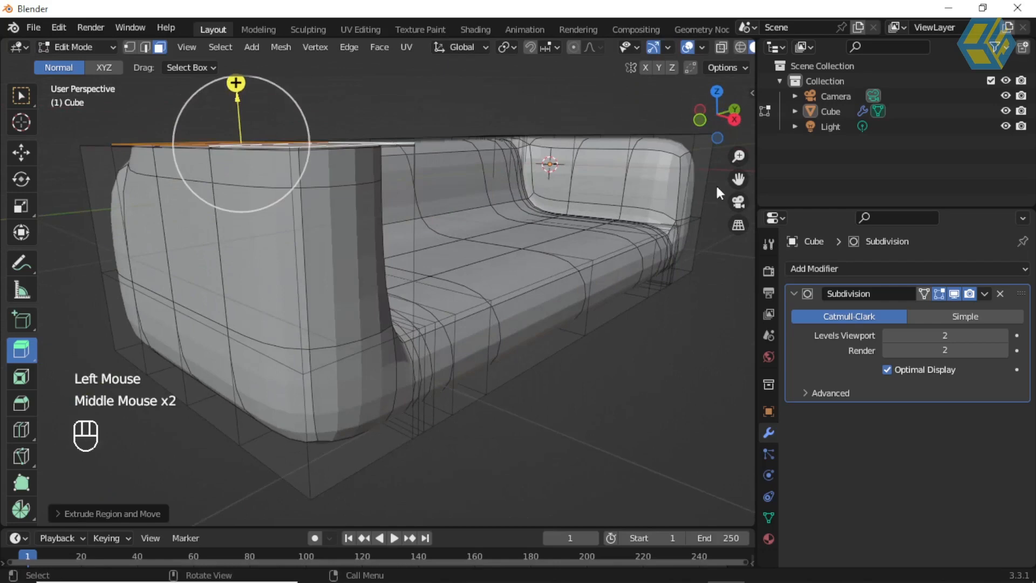
Step: Switch back to Object Mode and examine the sofa with its sharpened armrest
left_click(78, 47)
left_click(83, 61)
middle_click_drag(299, 134, 435, 235)
scroll(428, 225, "down", 2)
scroll(422, 224, "up", 2)
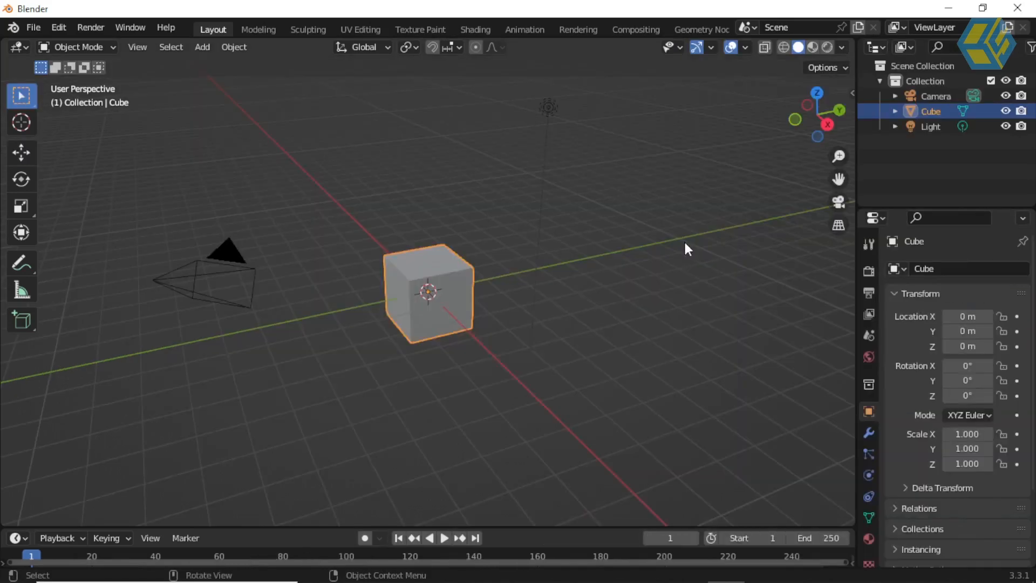
Step: Delete the default cube from the new scene
middle_click_drag(684, 240, 621, 247)
left_click(520, 267)
left_click(421, 260)
key("Delete")
middle_click_drag(430, 260, 455, 261)
scroll(454, 261, "up", 2)
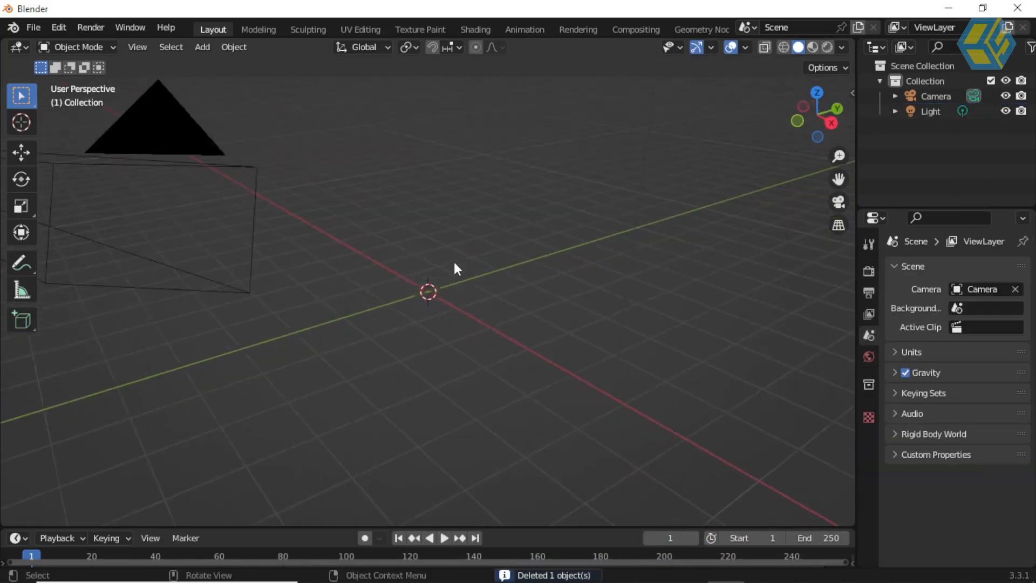
Step: Add a Monkey mesh at the scene's origin
left_click(202, 47)
mouse_move(218, 65)
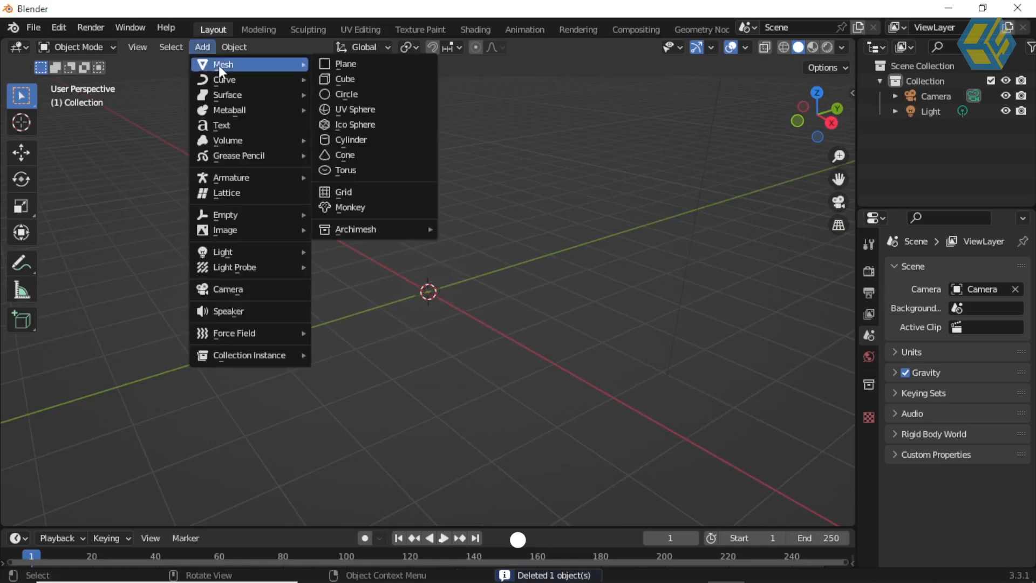
left_click(364, 209)
middle_click_drag(429, 268, 470, 247)
scroll(470, 247, "up", 2)
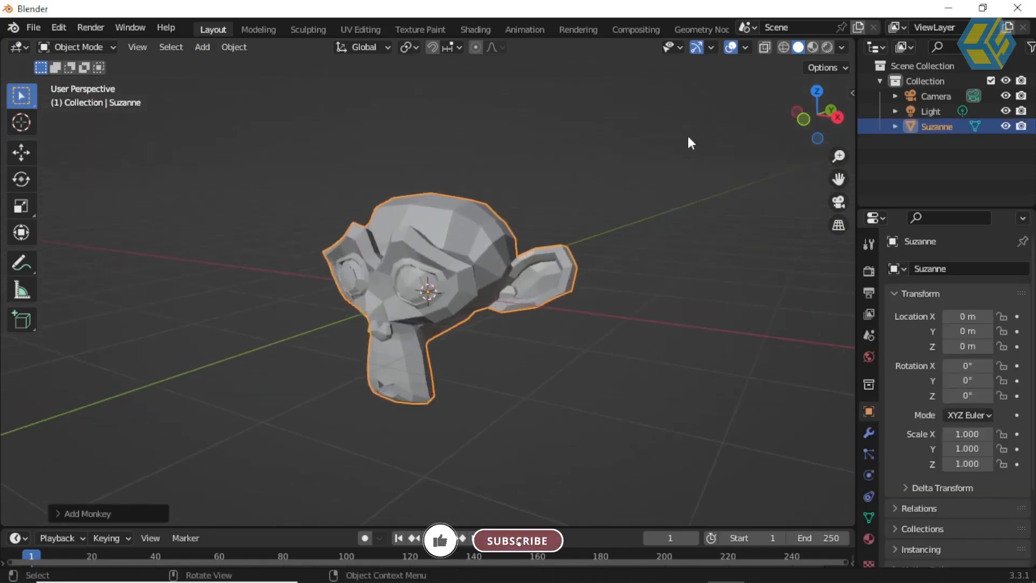
Step: Turn on the Wireframe overlay so the monkey's mesh edges are drawn on its surface
left_click(744, 48)
left_click(651, 304)
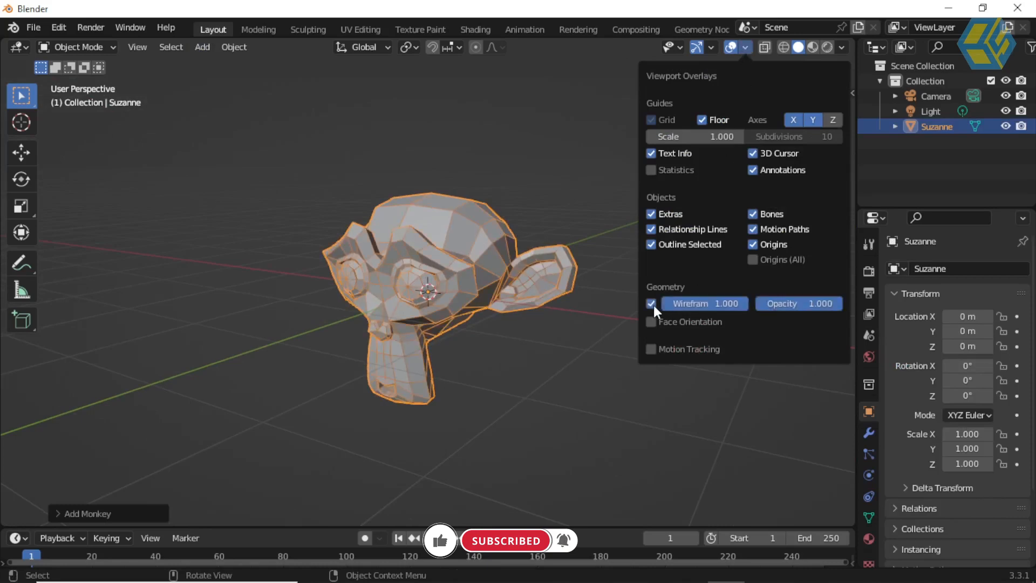
middle_click_drag(544, 283, 575, 290)
scroll(574, 290, "up", 2)
scroll(573, 289, "up", 2)
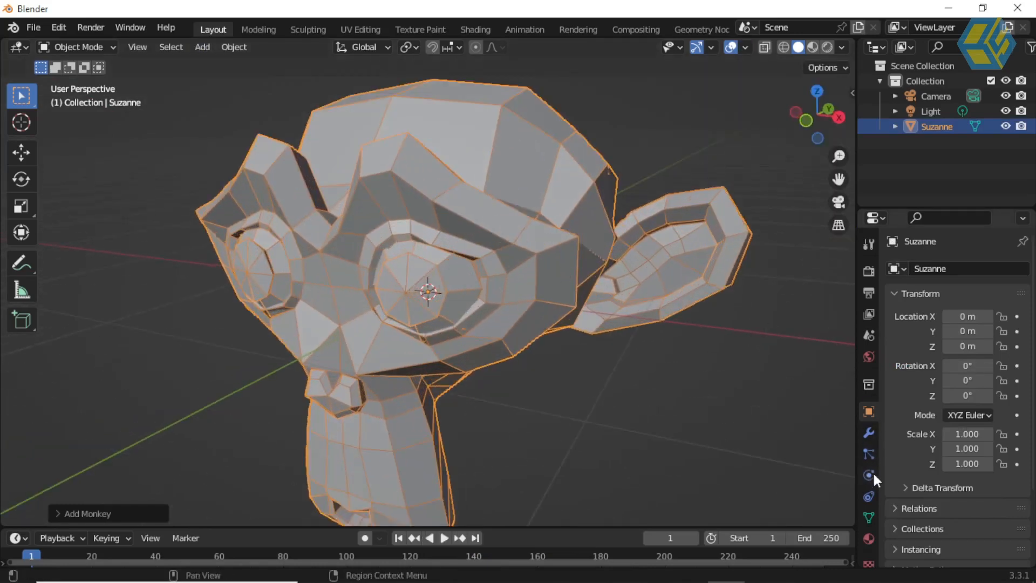
Step: Add a Triangulate modifier to the monkey and look over its triangulated mesh
left_click(865, 432)
left_click(900, 268)
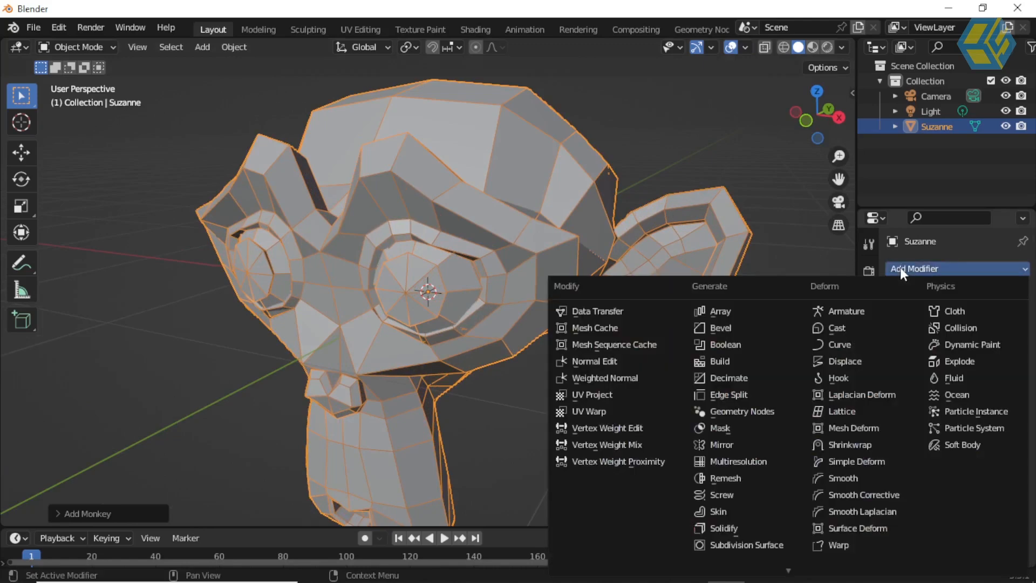
scroll(727, 555, "down", 3)
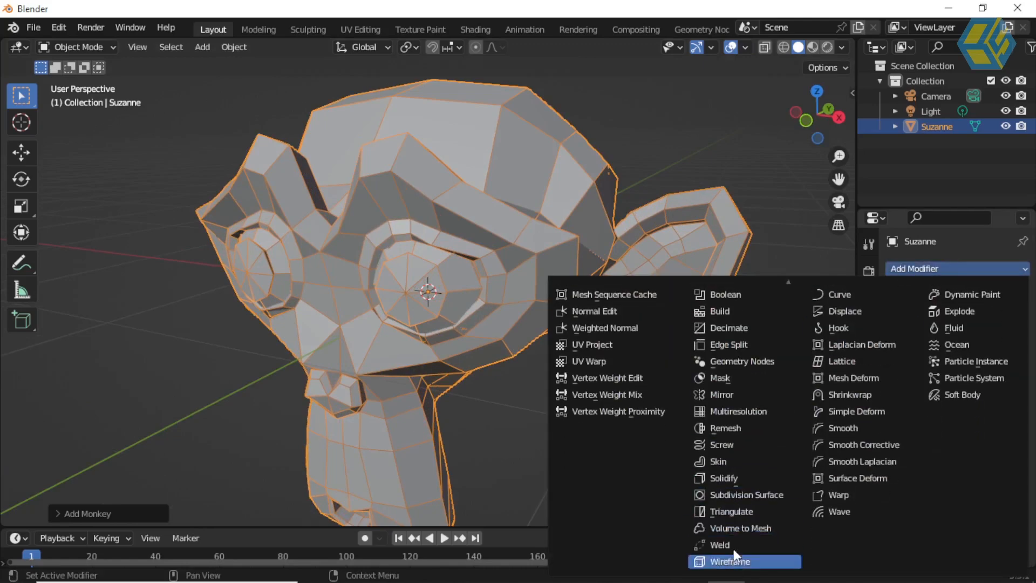
left_click(740, 512)
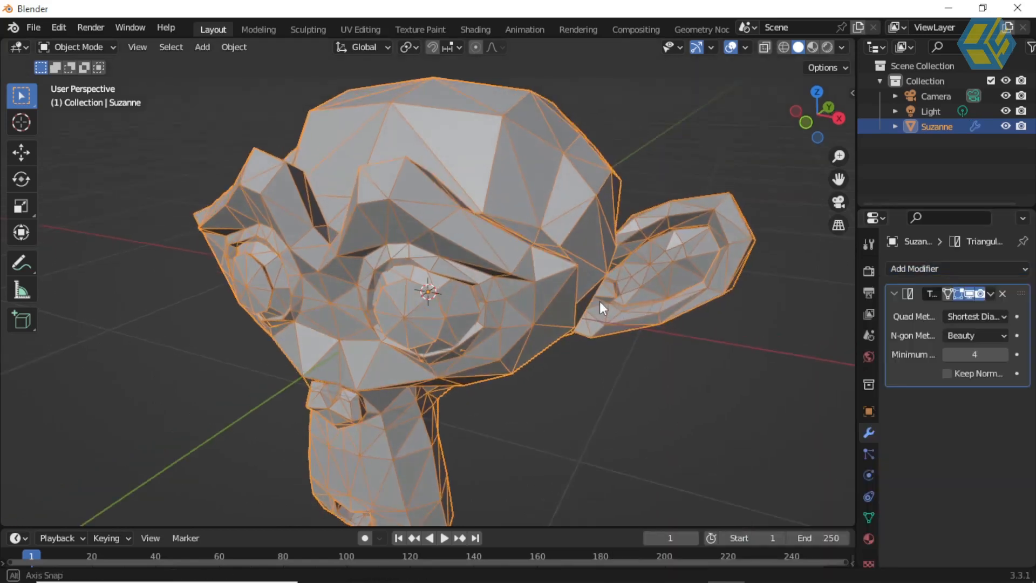
scroll(600, 303, "down", 3)
middle_click_drag(623, 320, 554, 292)
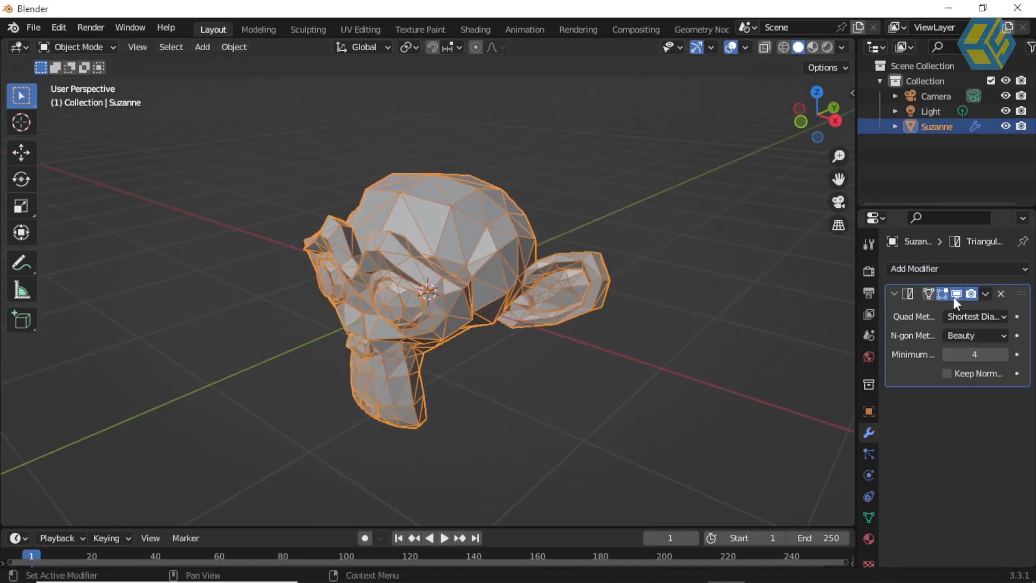
Step: Switch the Triangulate modifier's viewport display off and back on to compare the original faces with the triangles
left_click(956, 294)
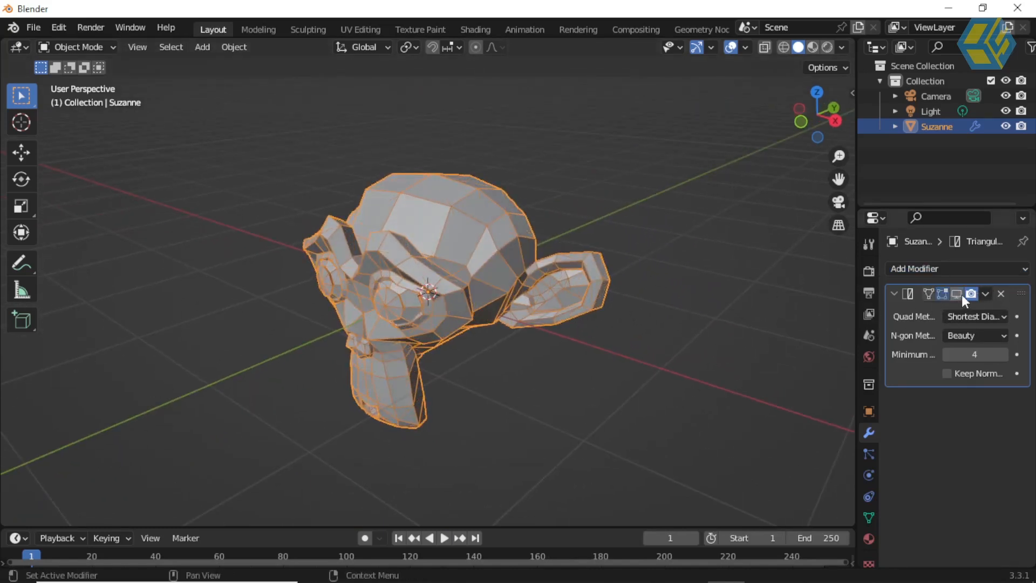
scroll(448, 206, "up", 5)
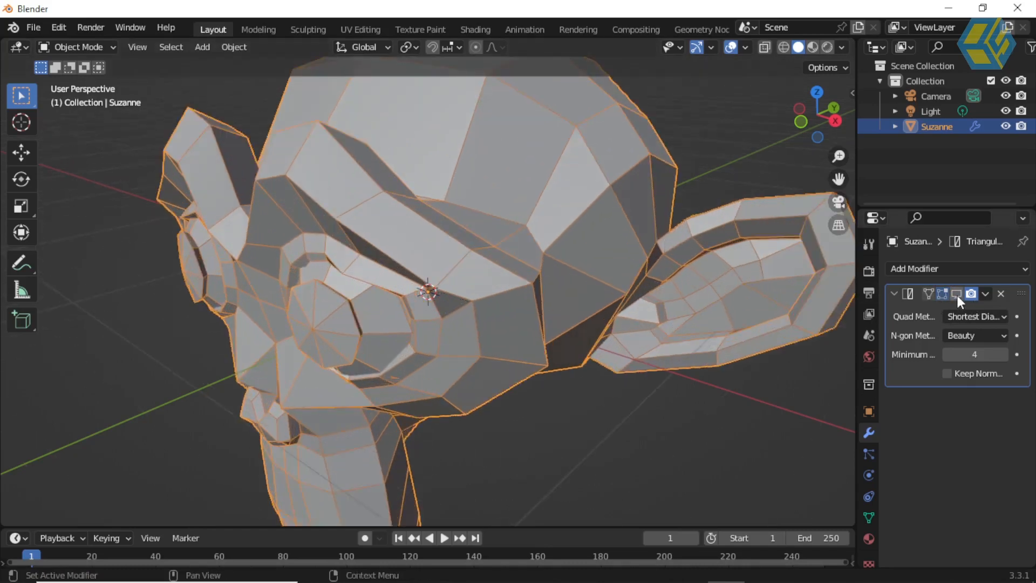
left_click(956, 293)
scroll(472, 178, "down", 1)
middle_click_drag(473, 174, 492, 206)
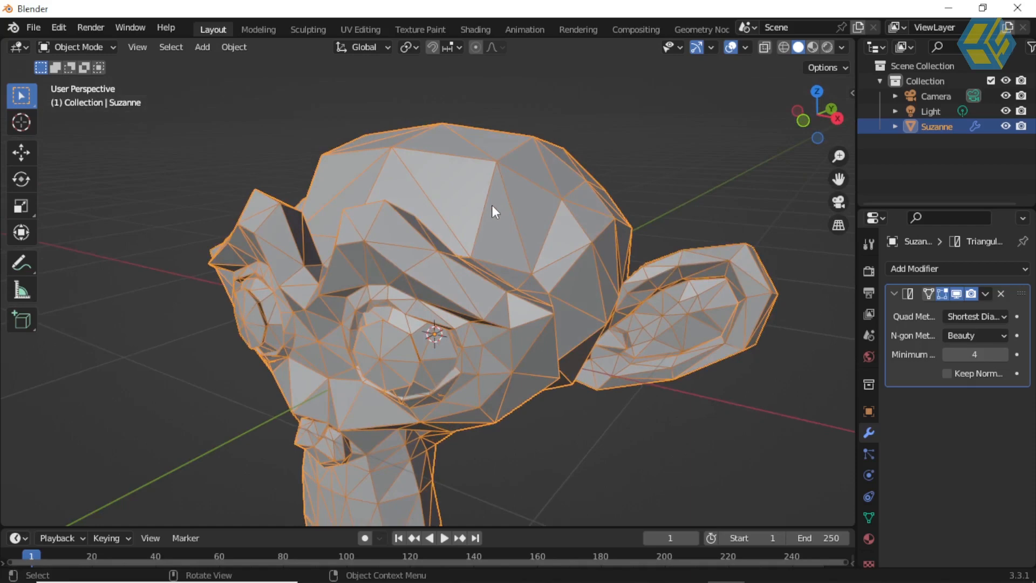
Step: Use a temporary Decimate modifier to compare the monkey's face count with Triangulate disabled and enabled
left_click(902, 269)
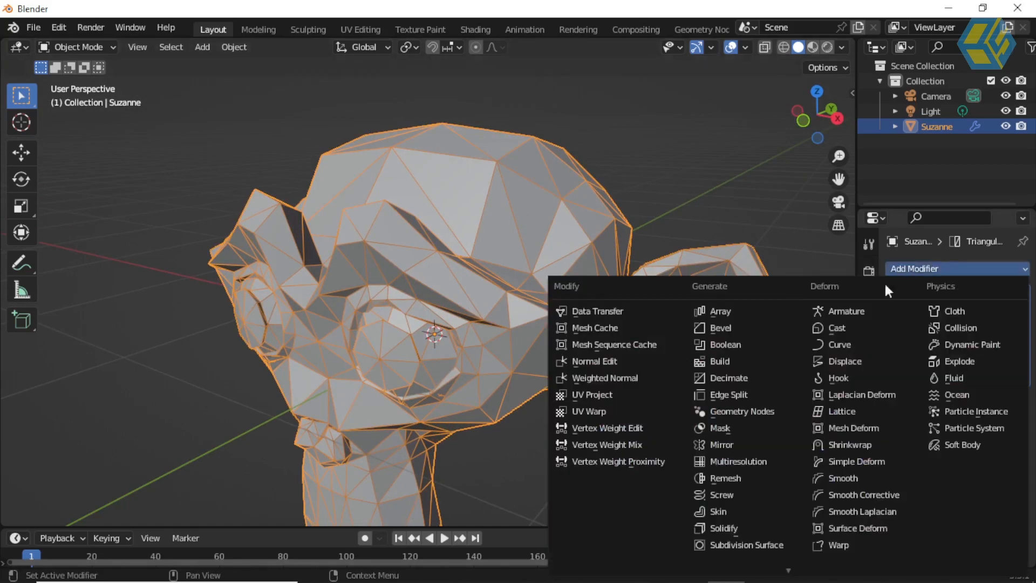
left_click(753, 377)
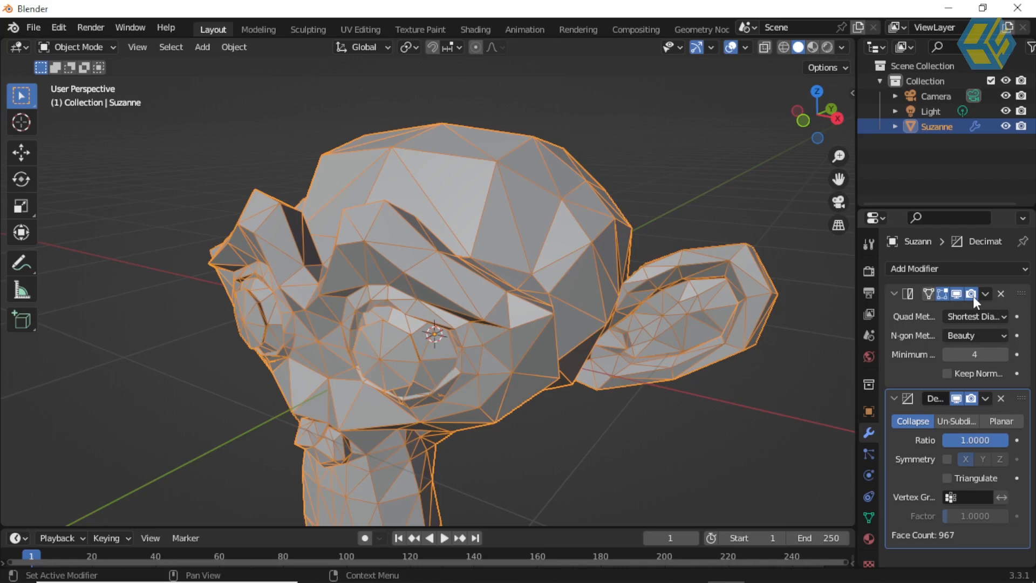
left_click(956, 293)
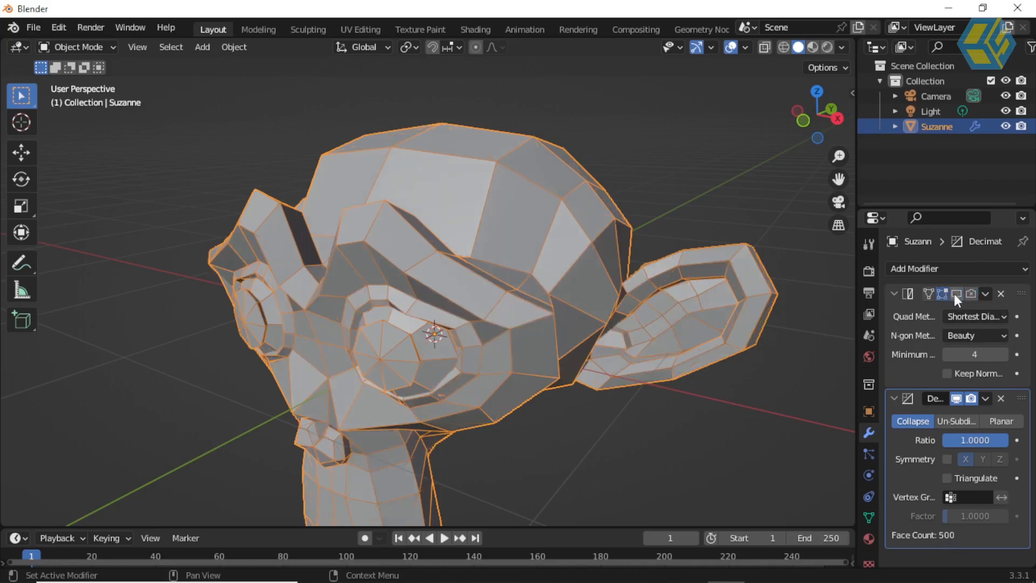
left_click(954, 293)
left_click(969, 295)
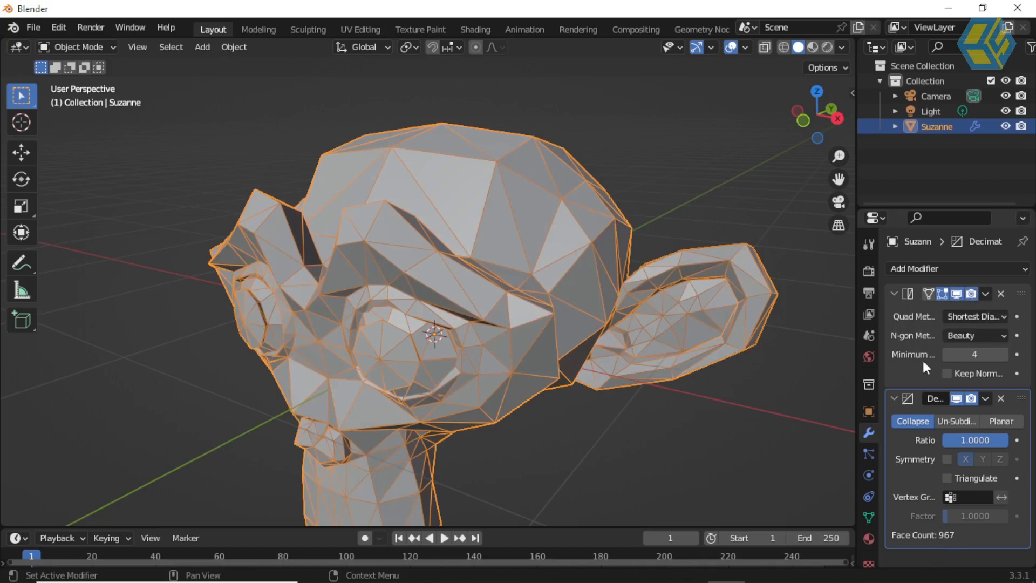
mouse_move(506, 211)
middle_mouse_down()
mouse_move(522, 218)
mouse_move(503, 223)
middle_mouse_up()
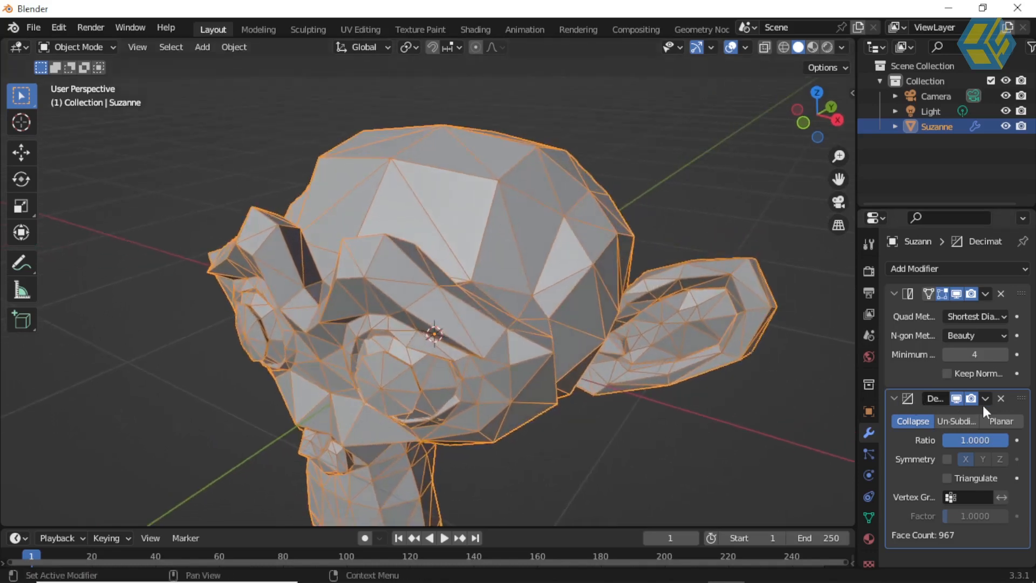
left_click(1001, 399)
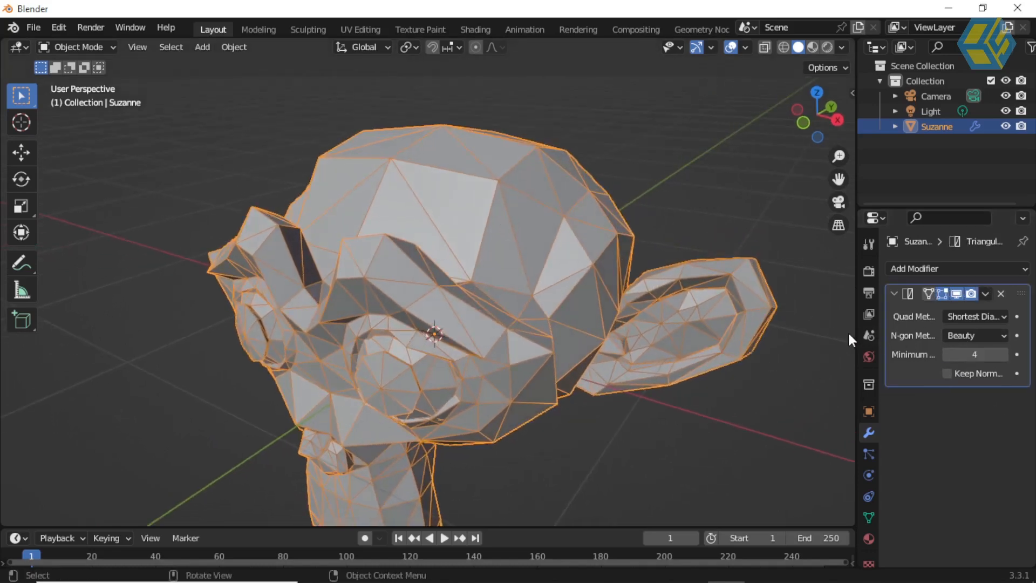
Step: Widen the Properties editor and choose Shortest Diagonal as Triangulate's Quad Method
left_click_drag(855, 333, 800, 333)
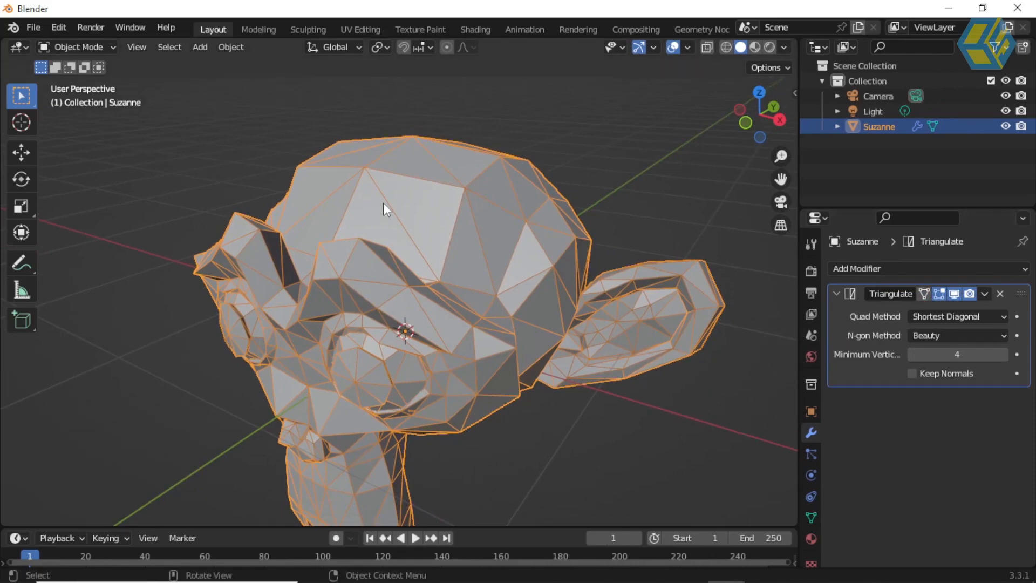
scroll(393, 202, "up", 2)
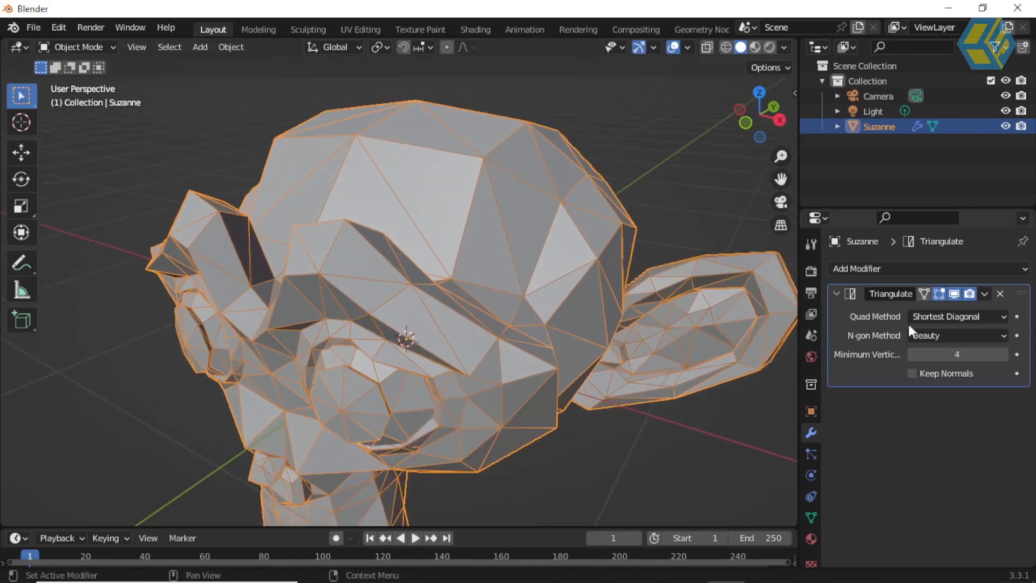
left_click(932, 315)
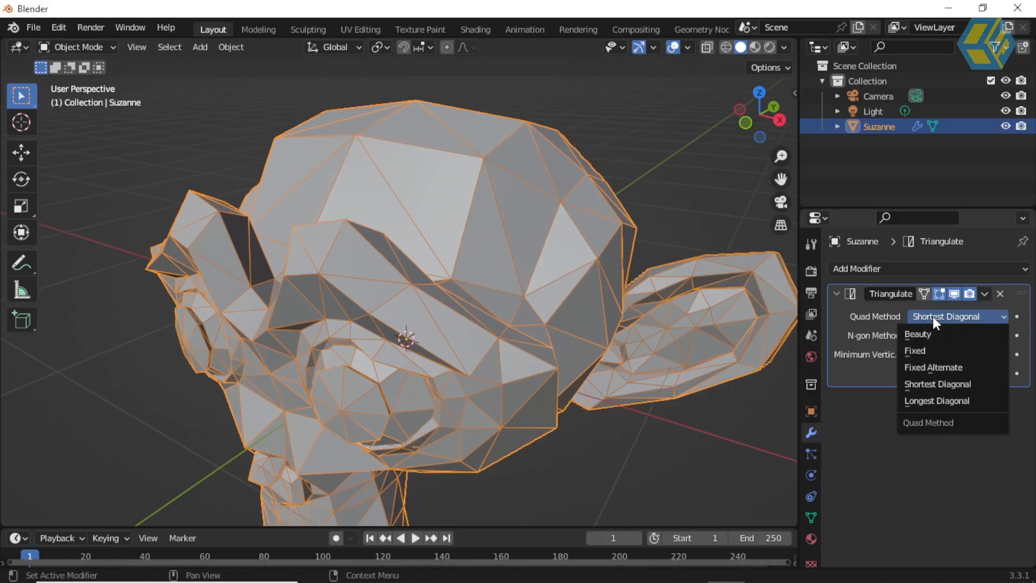
left_click(938, 384)
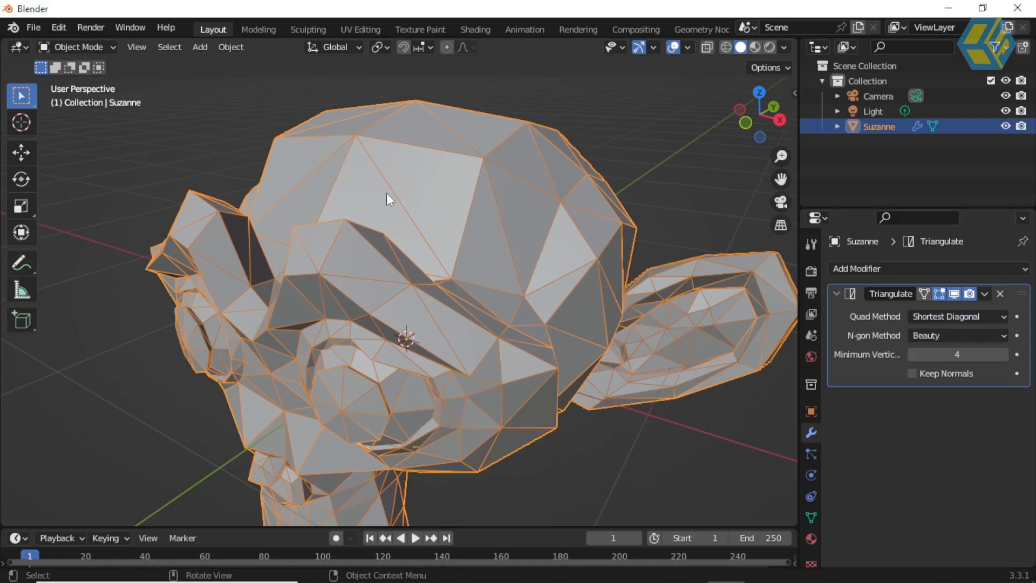
Step: Annotate the diagonal edge across the monkey's large forehead face, and undo the annotation
left_click(26, 264)
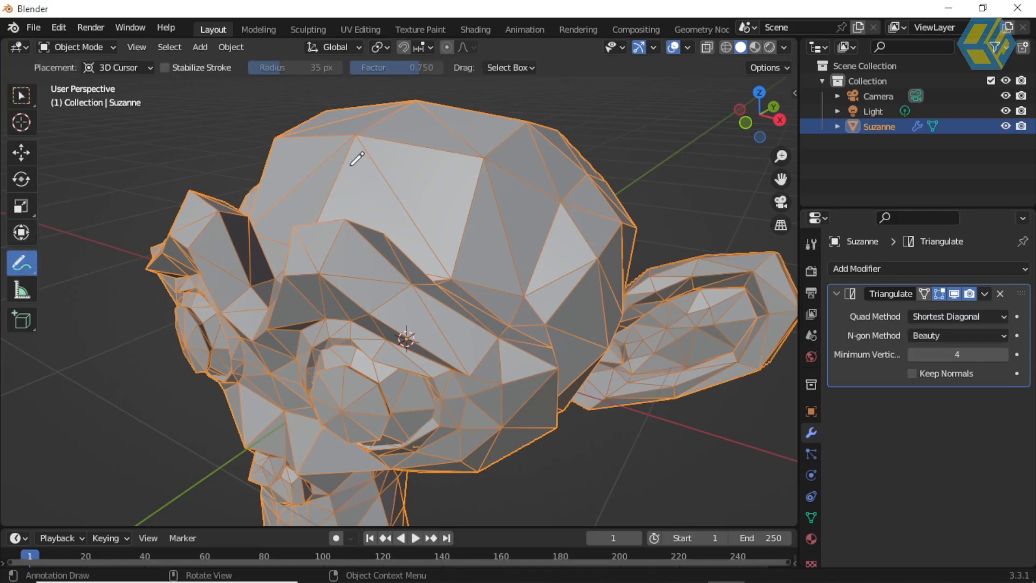
left_click_drag(360, 152, 416, 239)
left_click(489, 186)
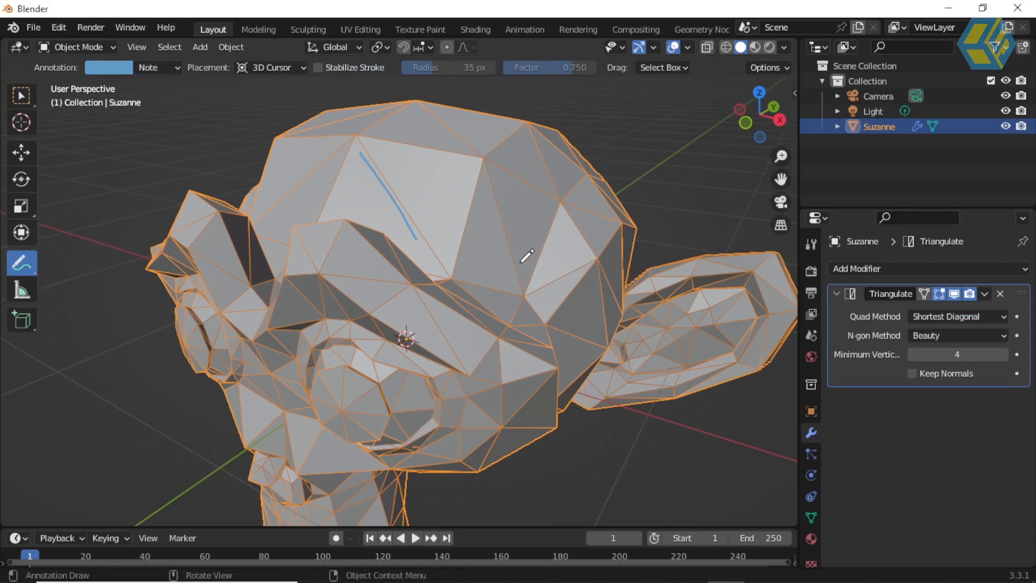
key("ctrl+z")
key("ctrl+z")
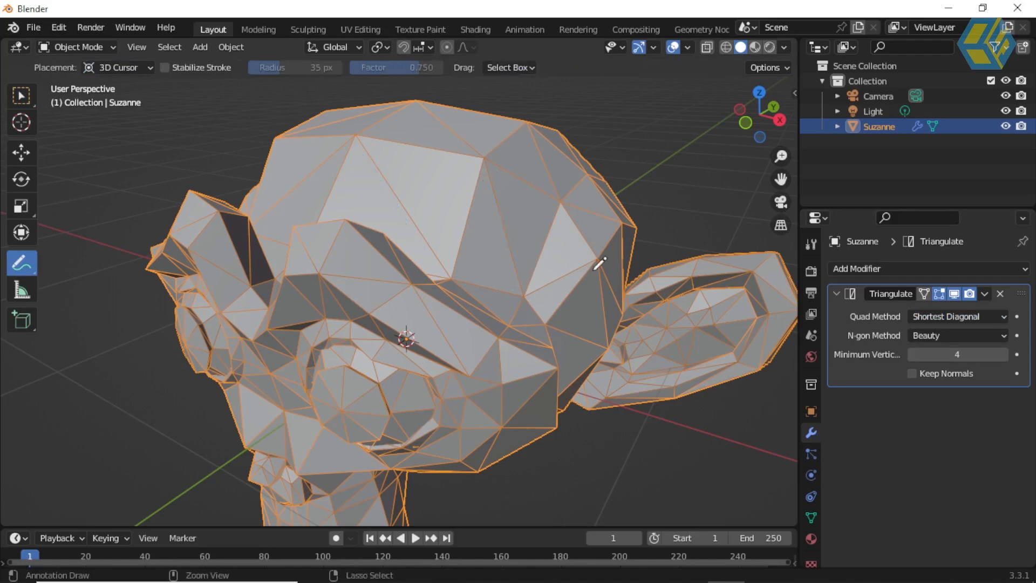
Step: Set Triangulate's Quad Method to Beauty and inspect the triangles around the monkey's eye up close
left_click(944, 317)
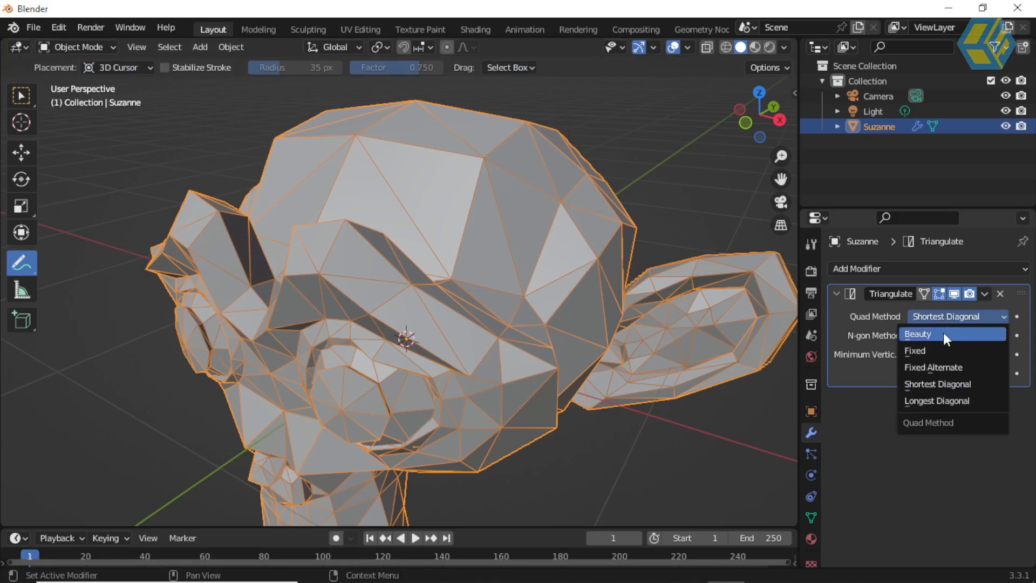
left_click(943, 333)
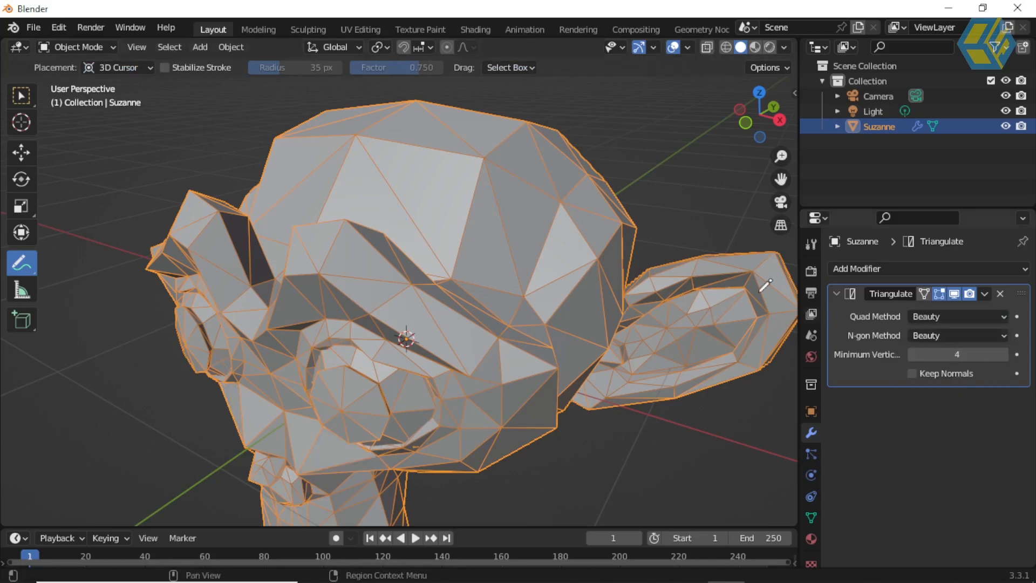
middle_click_drag(495, 367, 458, 329)
scroll(431, 157, "up", 5)
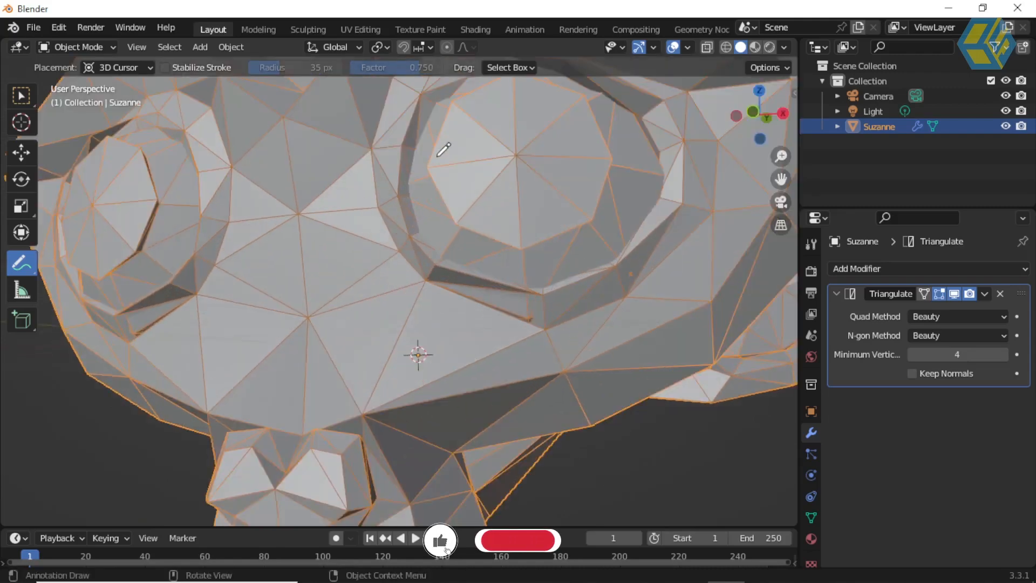
middle_click_drag(456, 144, 459, 231, "shift")
scroll(463, 243, "up", 5)
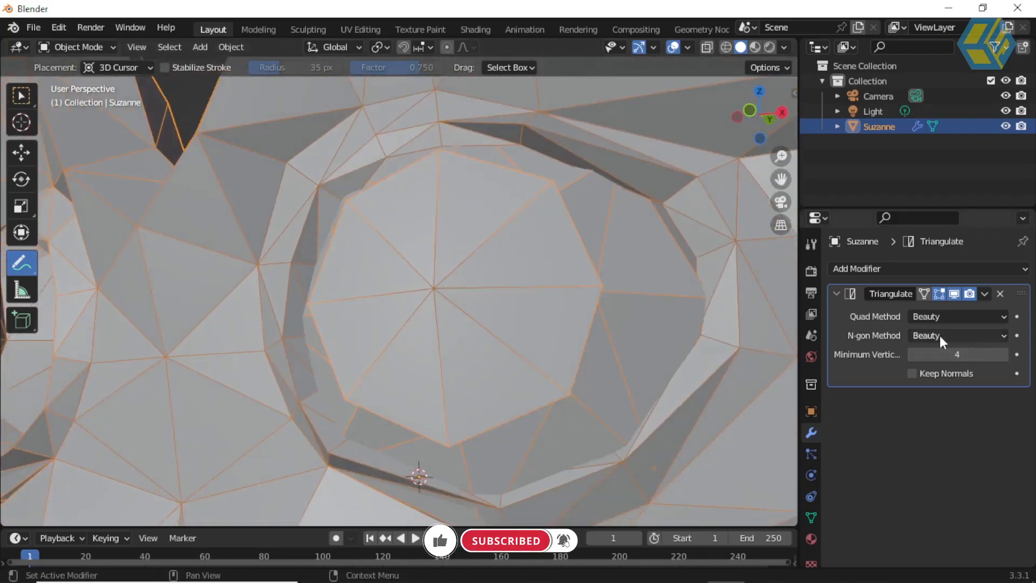
Step: Set the Quad Method to Shortest Diagonal and mark three triangle edges around the eye's rim with annotation strokes
left_click(934, 317)
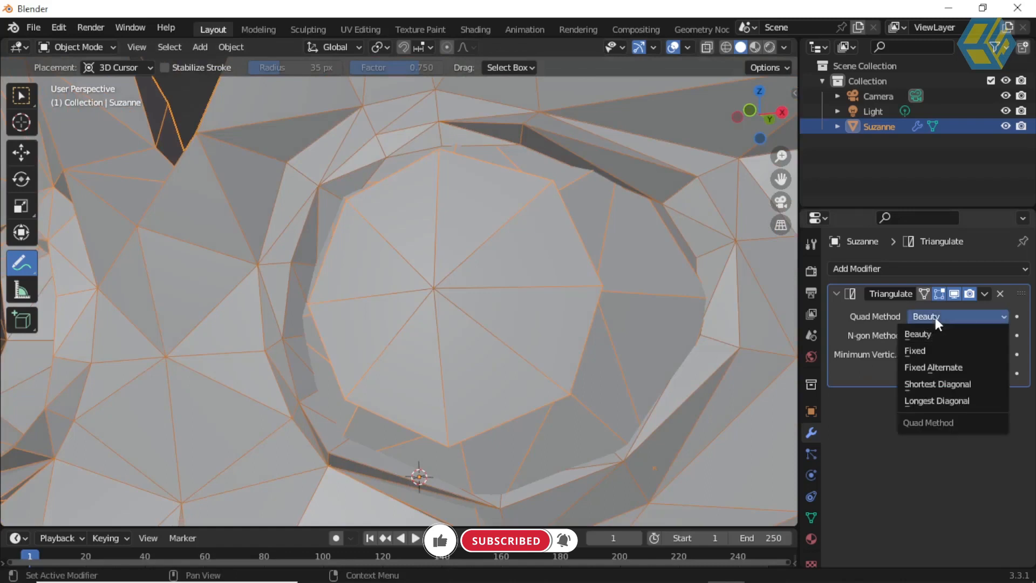
left_click(938, 384)
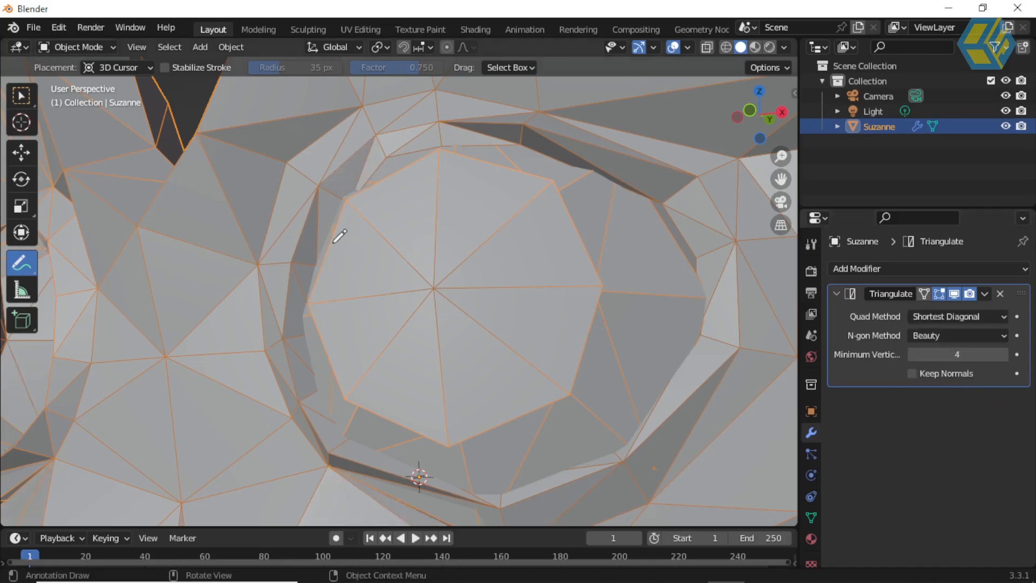
left_click_drag(308, 258, 305, 215)
left_click_drag(347, 187, 373, 139)
left_click_drag(301, 313, 292, 270)
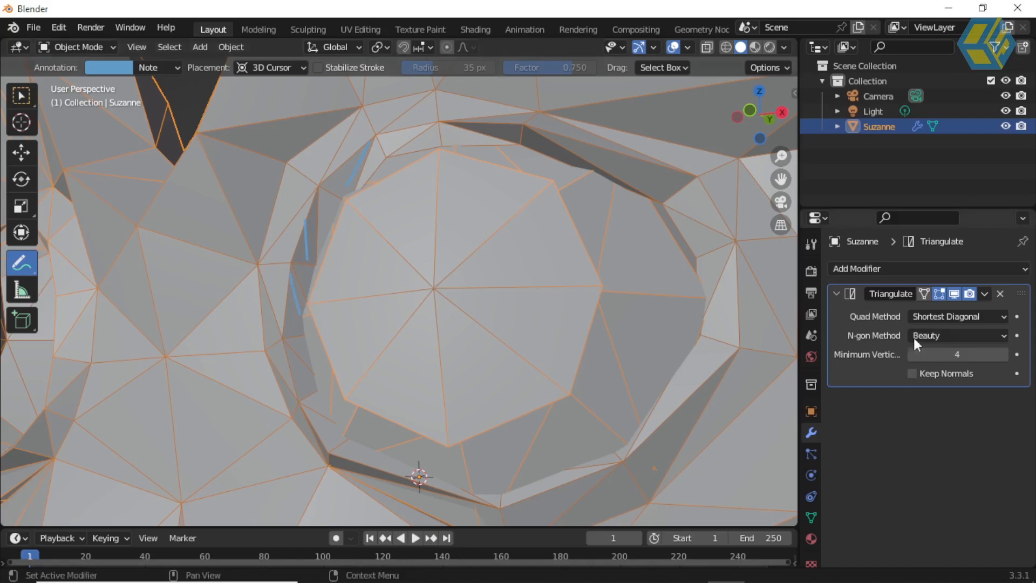
Step: Switch the Quad Method to Beauty and back to Shortest Diagonal to compare the marked edges, and clear the annotations
left_click(956, 316)
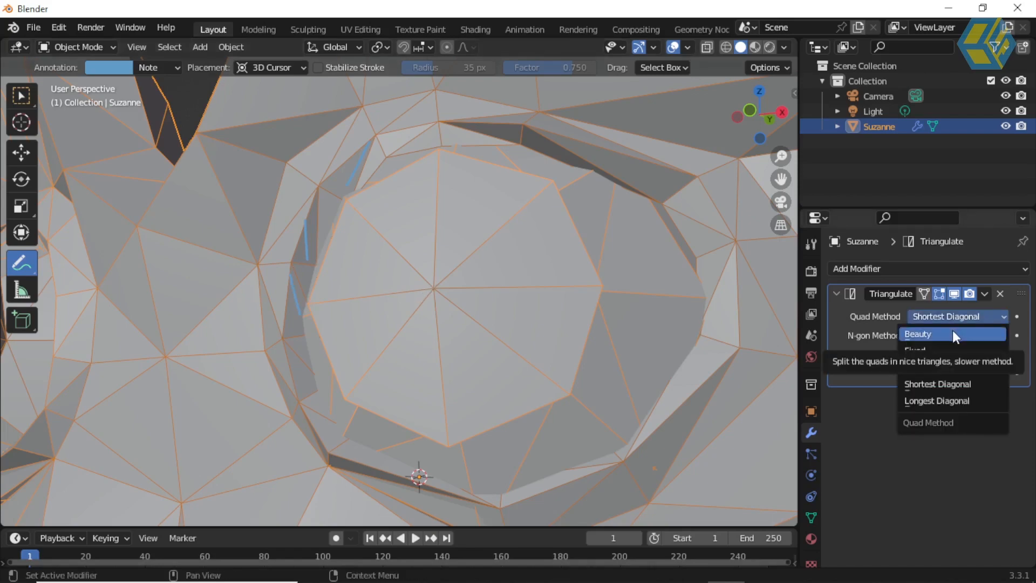
left_click(952, 334)
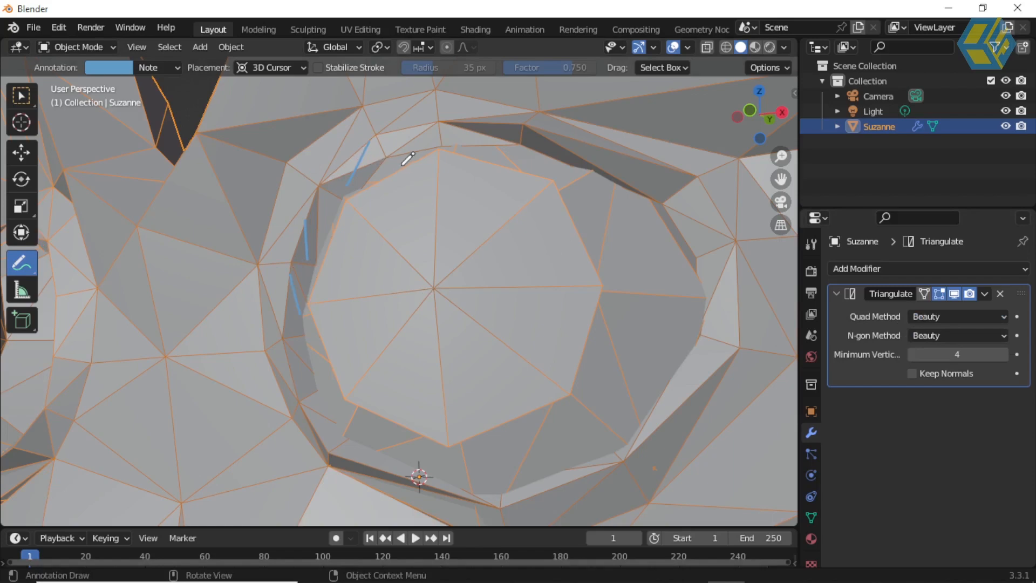
left_click(933, 317)
left_click(945, 382)
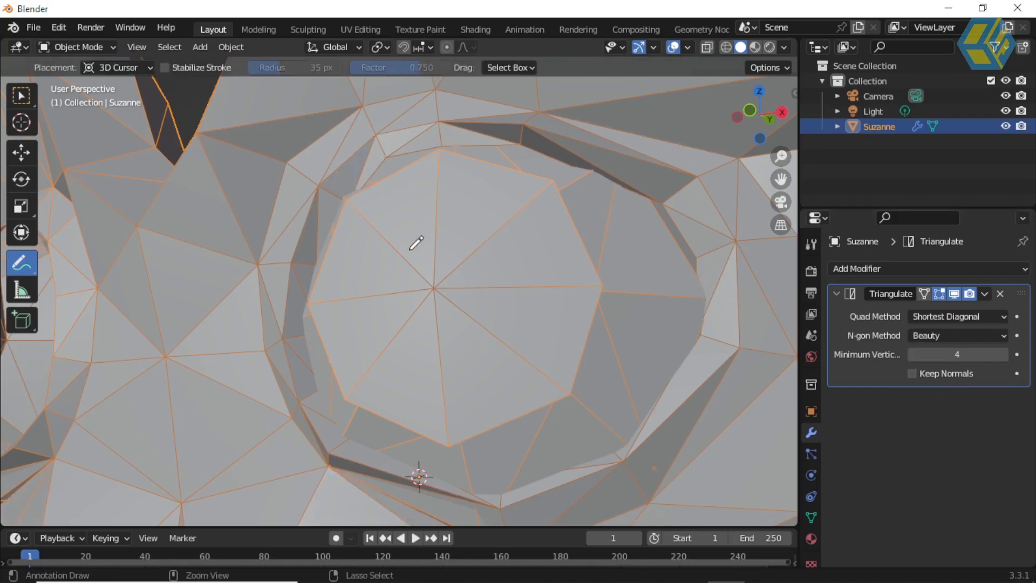
Step: Set Triangulate's Quad Method to Fixed and circle the upper corner vertex of the large forehead face with an annotation
left_click(959, 316)
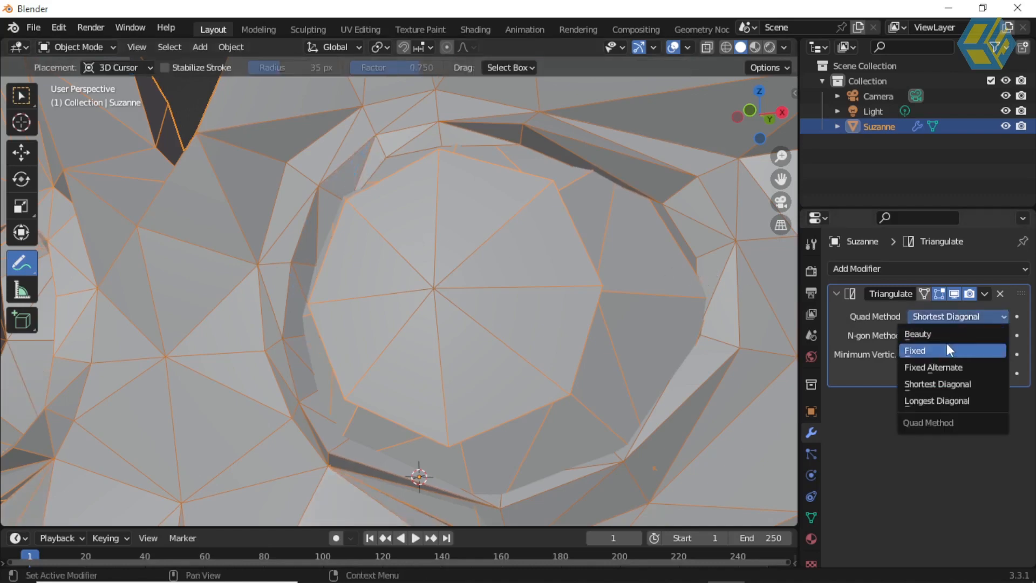
scroll(485, 178, "down", 5)
middle_click_drag(504, 176, 430, 227)
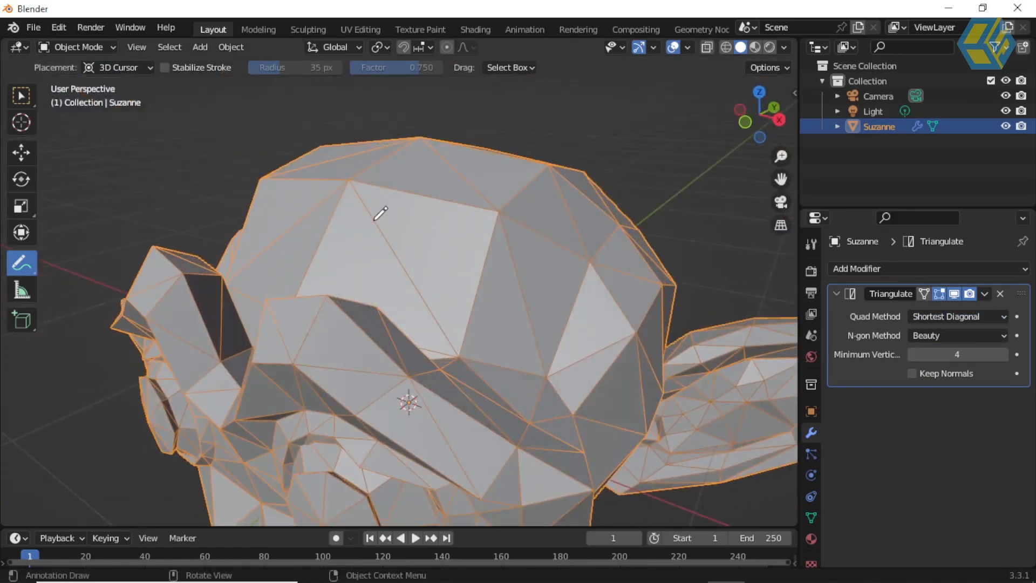
left_click(943, 313)
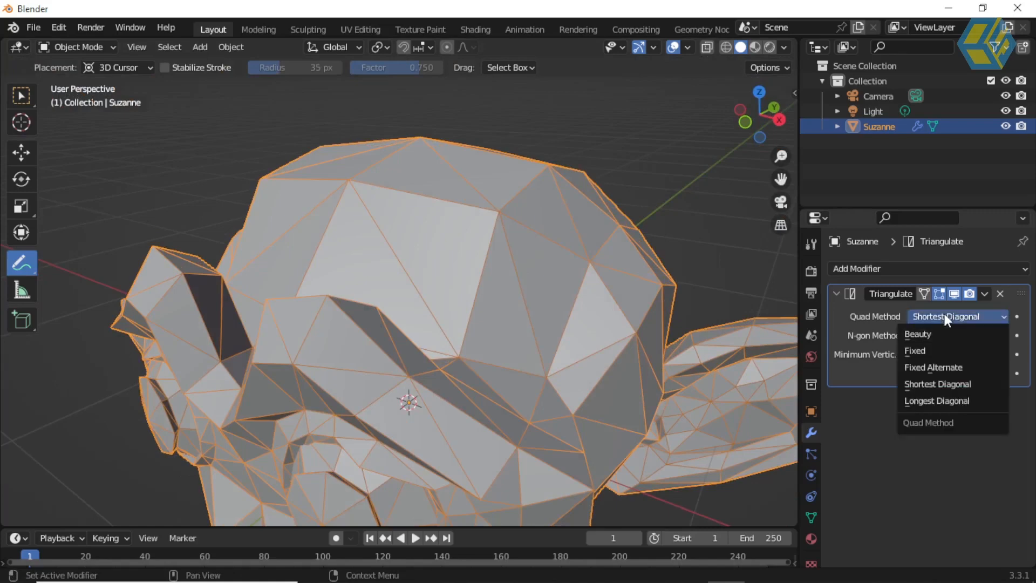
left_click(933, 349)
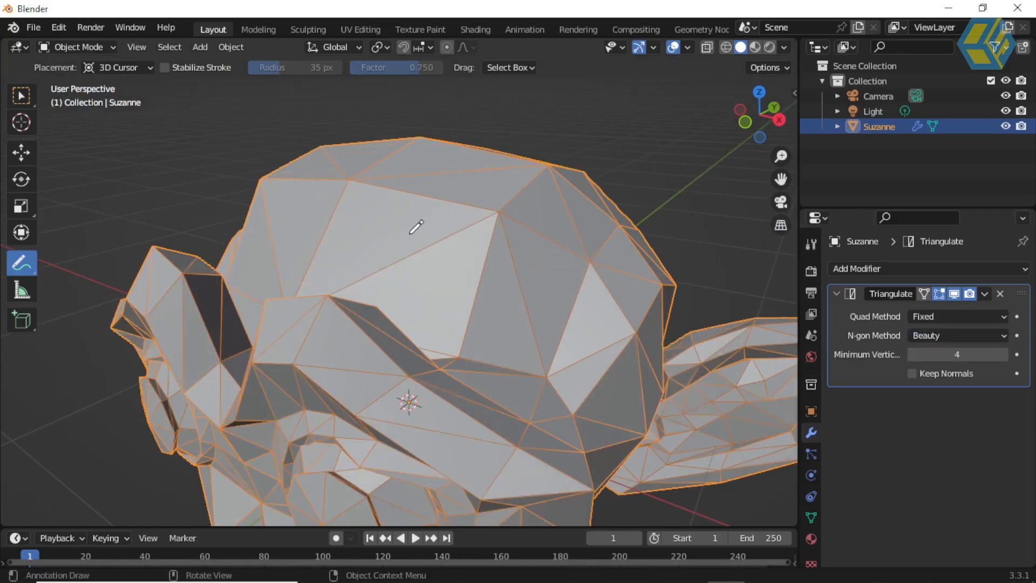
mouse_move(504, 204)
left_mouse_down()
mouse_move(488, 198)
mouse_move(495, 232)
mouse_move(483, 199)
left_mouse_up()
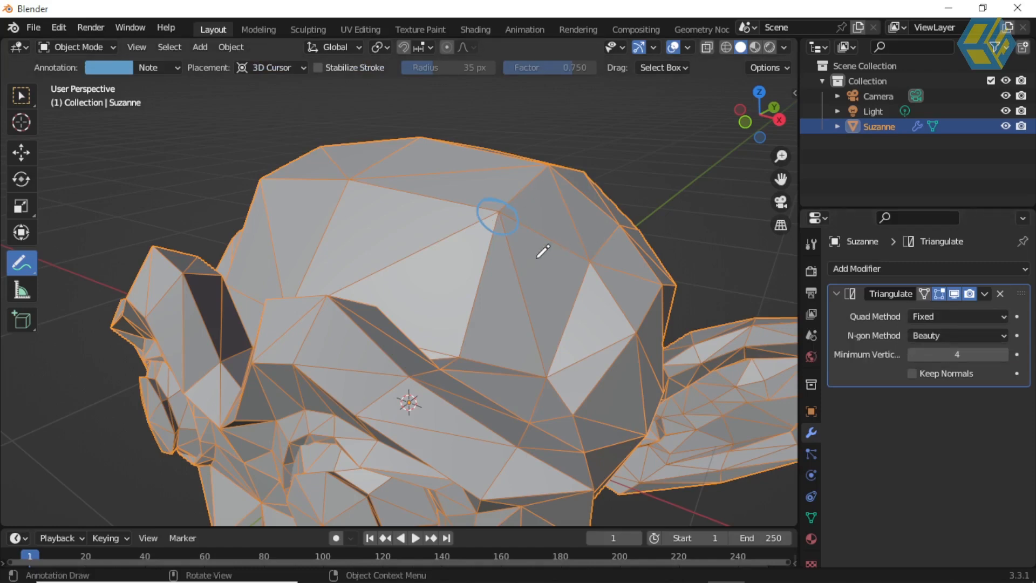
Step: Undo the circle annotation on the forehead and set Triangulate's Quad Method to Fixed Alternate
key("ctrl+z")
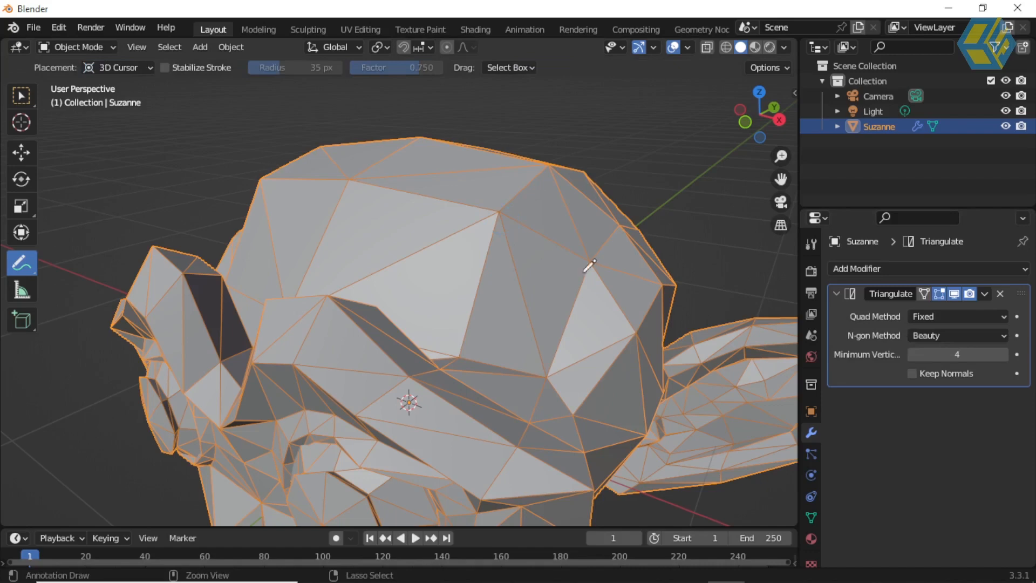
left_click(952, 317)
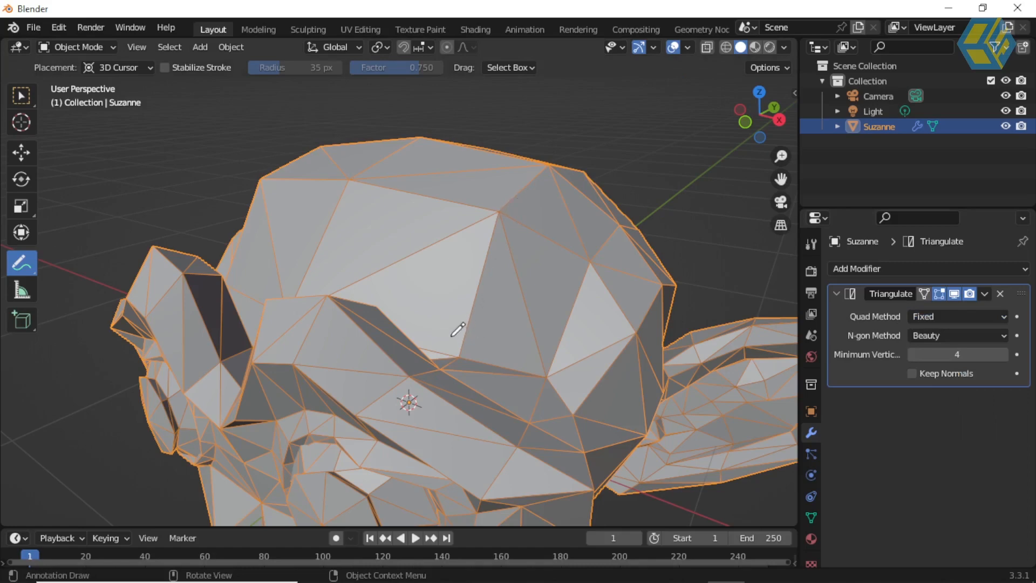
left_click(941, 319)
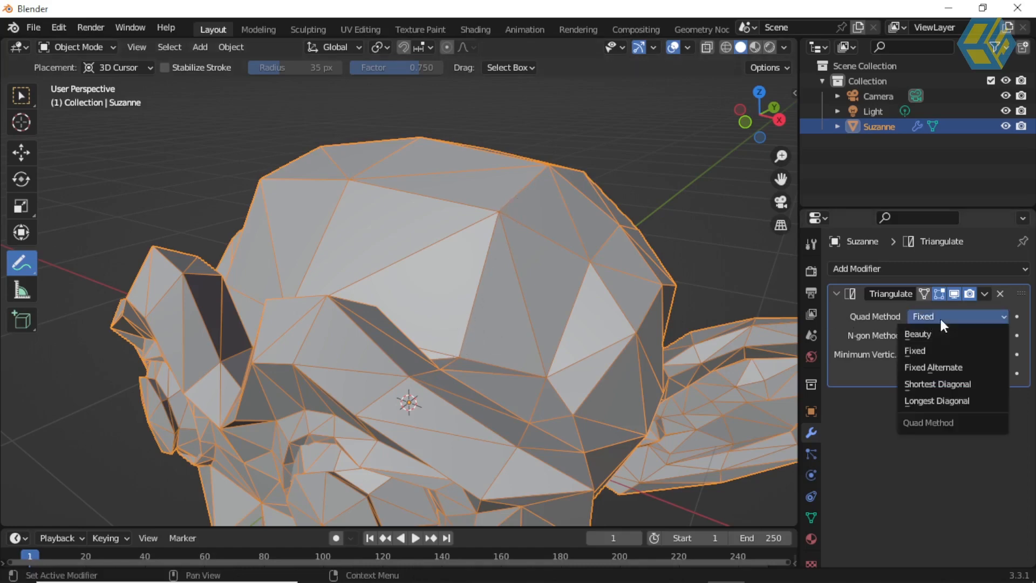
left_click(941, 367)
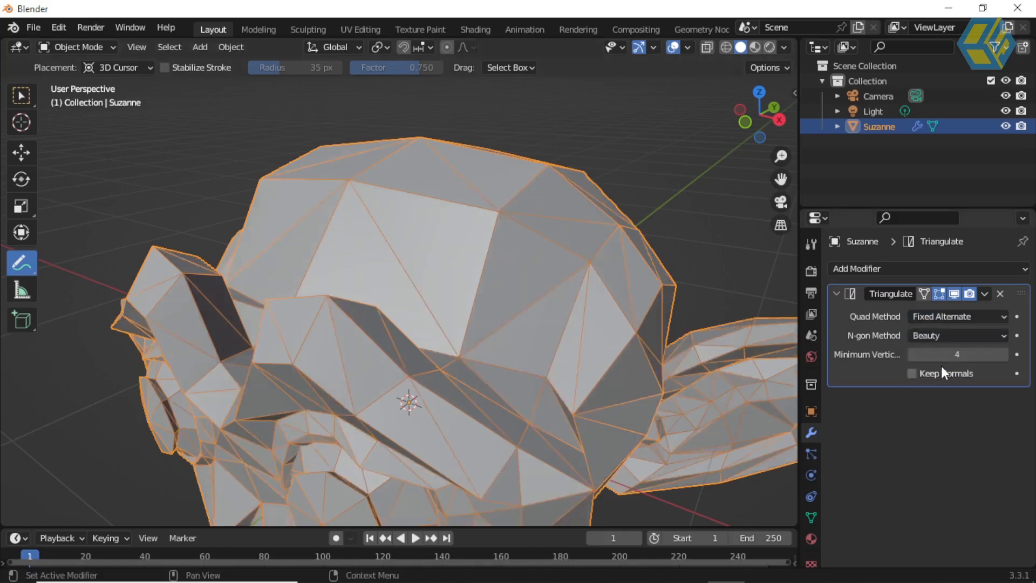
Step: Set the Quad Method to Longest Diagonal, switching briefly to Beauty and back to compare the forehead triangles
left_click(941, 317)
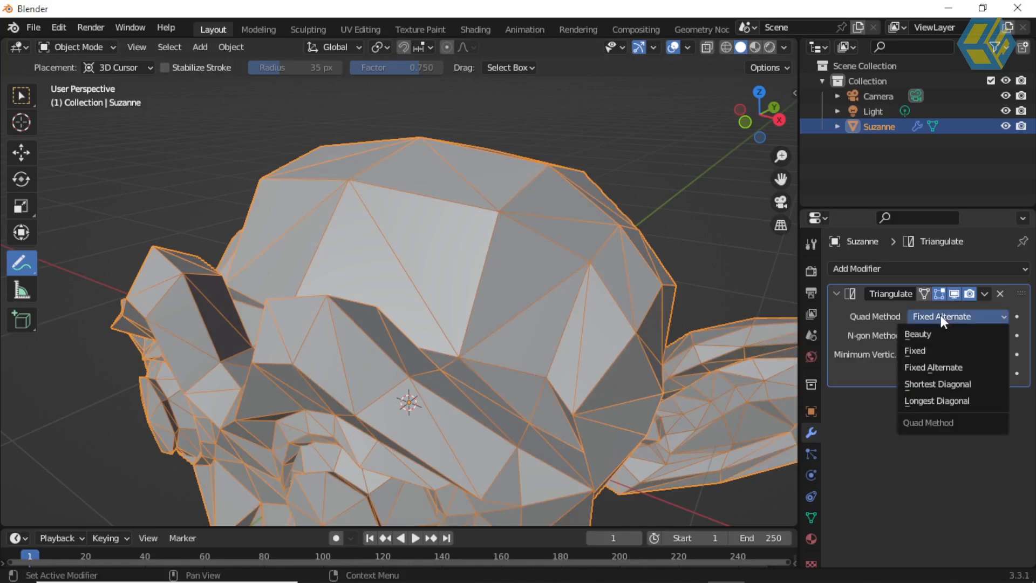
left_click(947, 402)
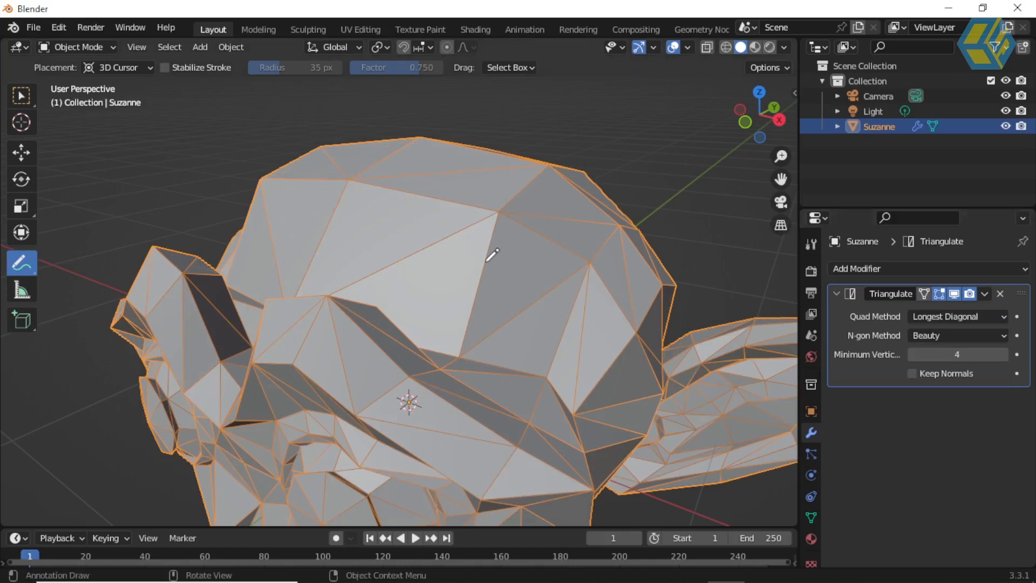
left_click(941, 335)
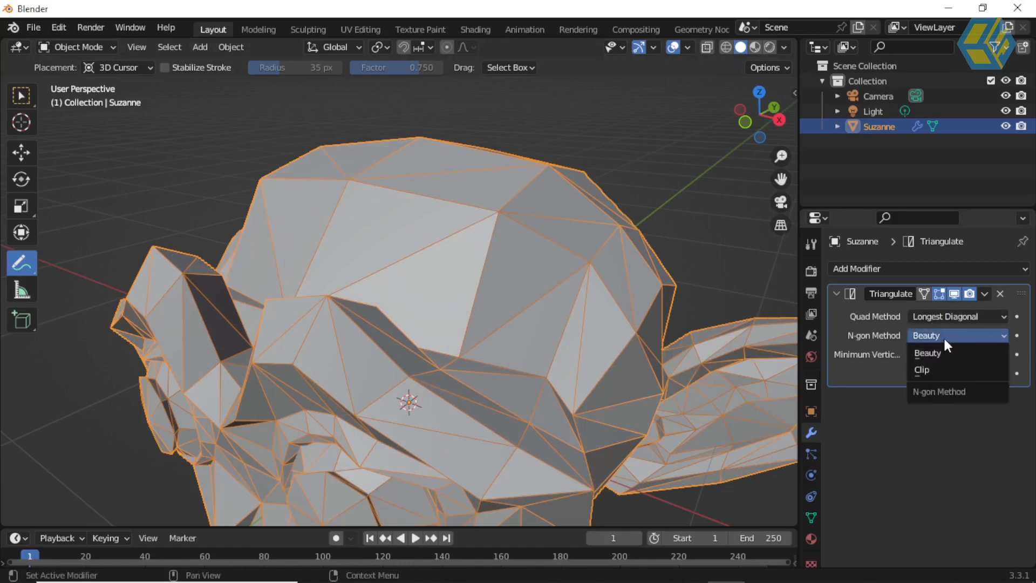
left_click(941, 316)
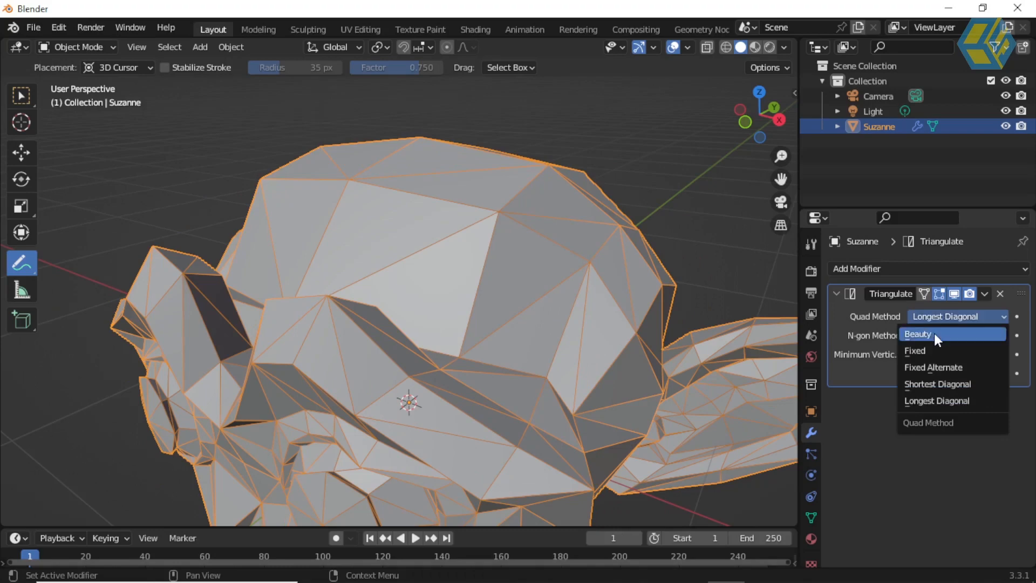
left_click(933, 333)
left_click(947, 316)
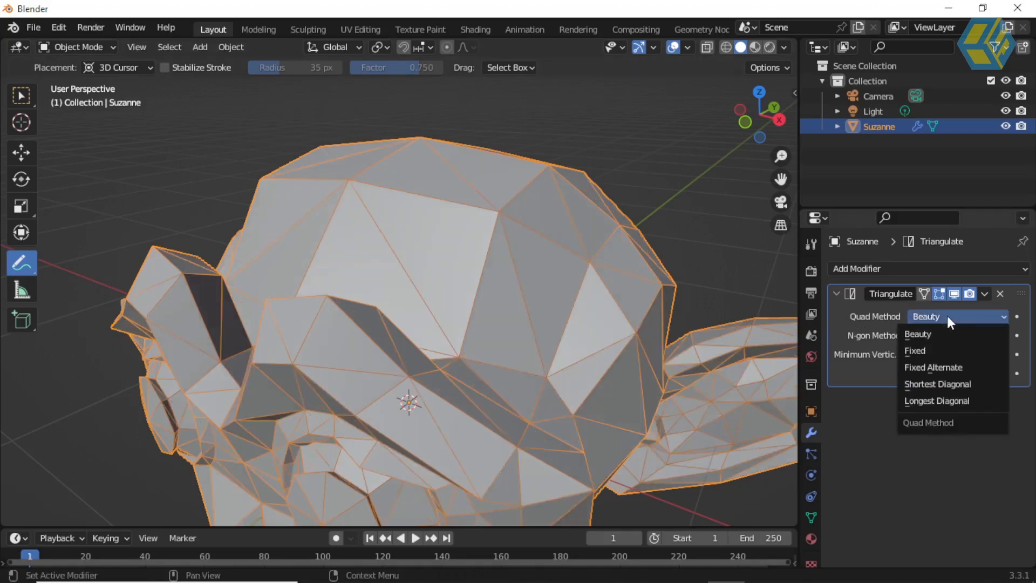
left_click(944, 404)
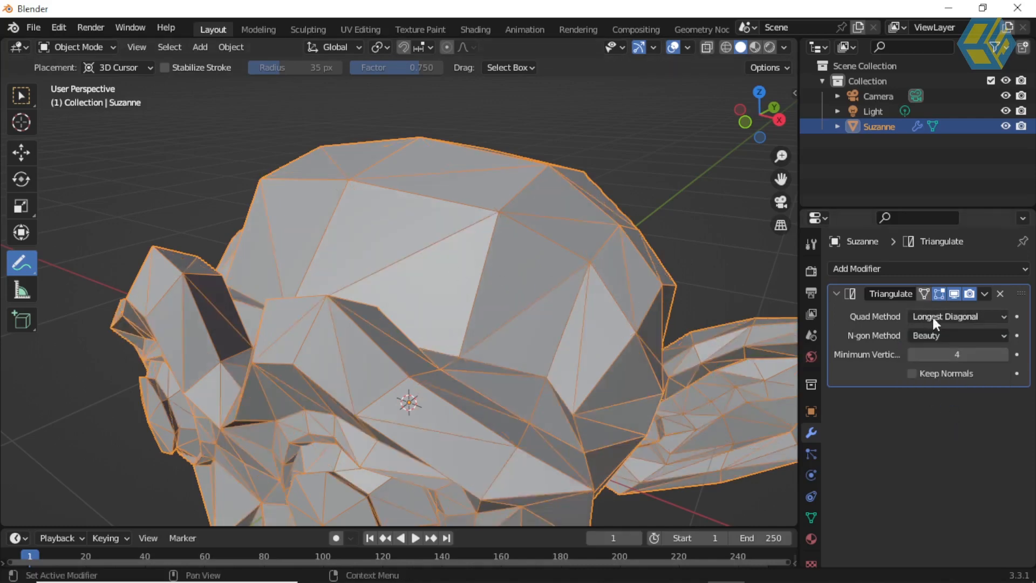
Step: Switch Triangulate's N-gon Method to Clip and back to Beauty to compare the two options
left_click(944, 334)
left_click(945, 348)
left_click(944, 333)
left_click(937, 365)
left_click(944, 334)
left_click(945, 348)
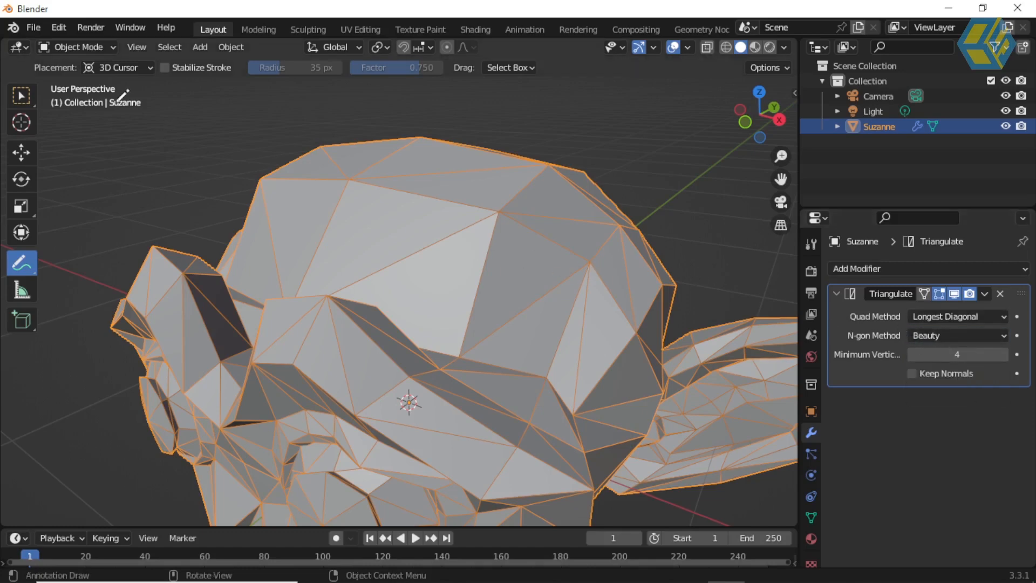
Step: Examine the Longest Diagonal triangulation across the whole monkey head from a wider view
scroll(434, 213, "down", 4)
mouse_move(427, 216)
middle_mouse_down()
mouse_move(450, 195)
mouse_move(439, 212)
middle_mouse_up()
scroll(439, 212, "up", 1)
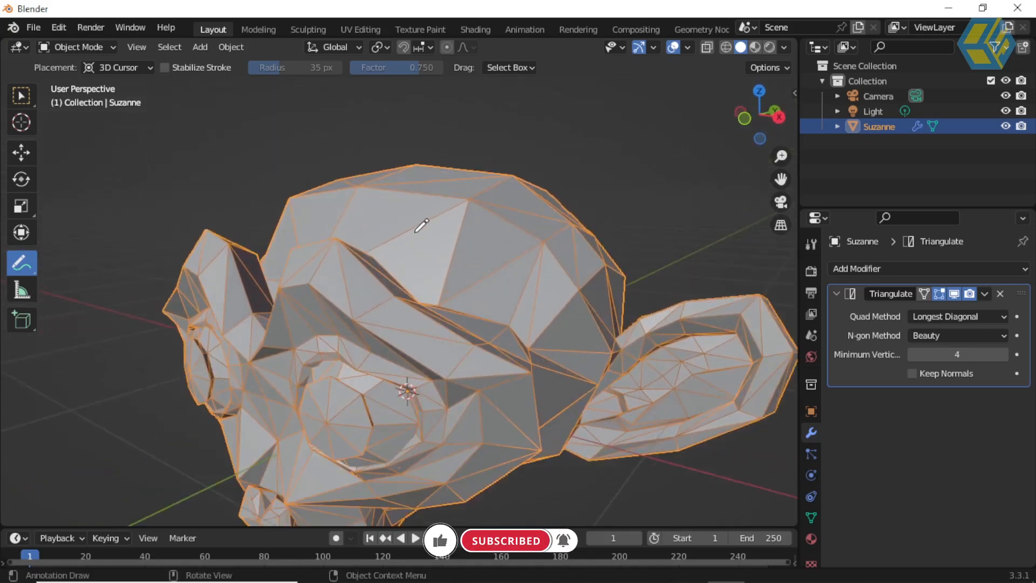
scroll(422, 229, "down", 2)
middle_click_drag(428, 238, 470, 210)
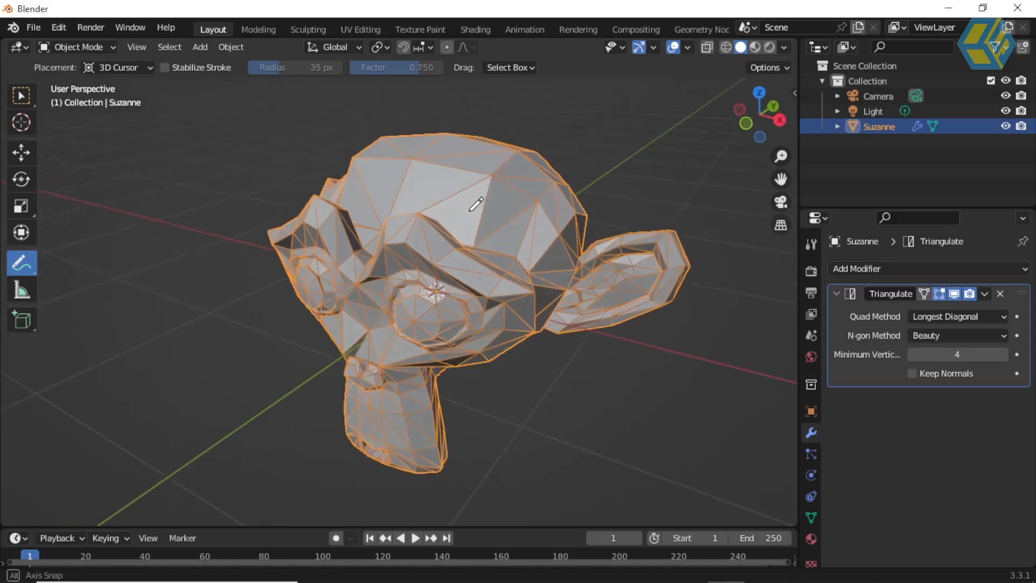
scroll(471, 187, "up", 1)
middle_click_drag(490, 155, 428, 192, "shift")
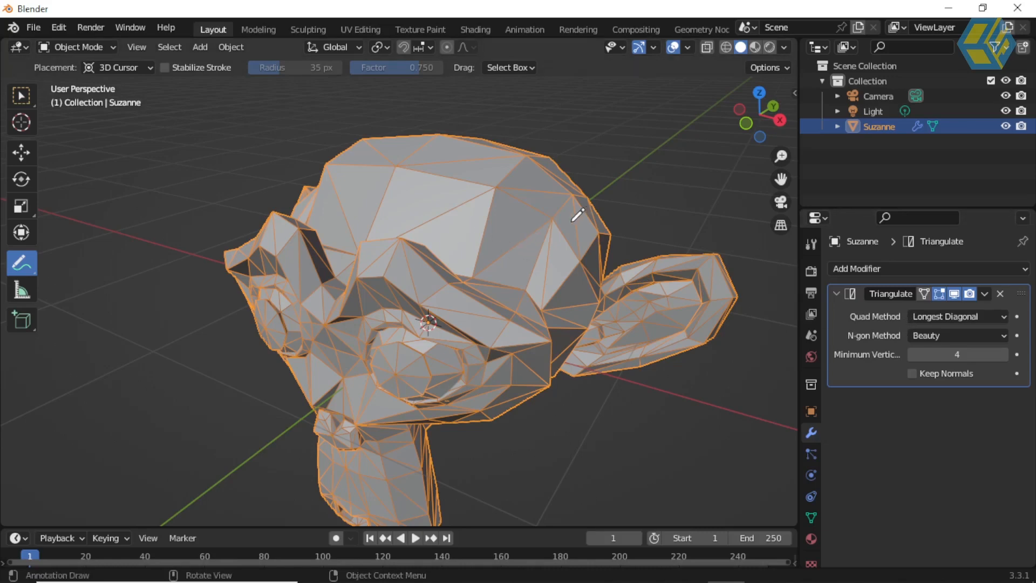
mouse_move(548, 219)
middle_mouse_down()
mouse_move(526, 221)
mouse_move(530, 202)
mouse_move(560, 211)
mouse_move(597, 199)
mouse_move(536, 189)
mouse_move(532, 215)
mouse_move(545, 215)
middle_mouse_up()
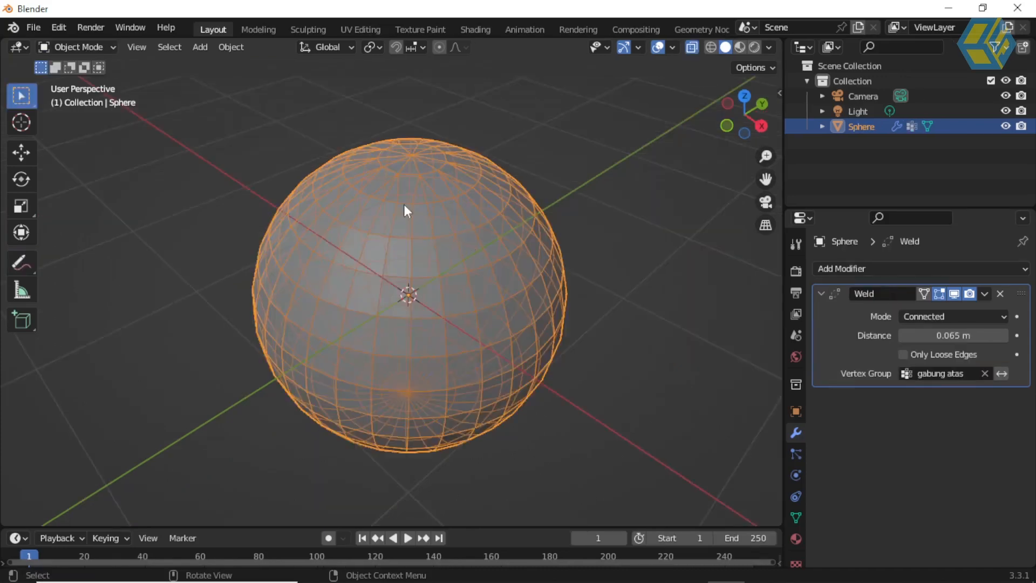
Step: Start a new General file, discarding the changes to the welded sphere scene
left_click(34, 27)
mouse_move(129, 44)
left_click(194, 43)
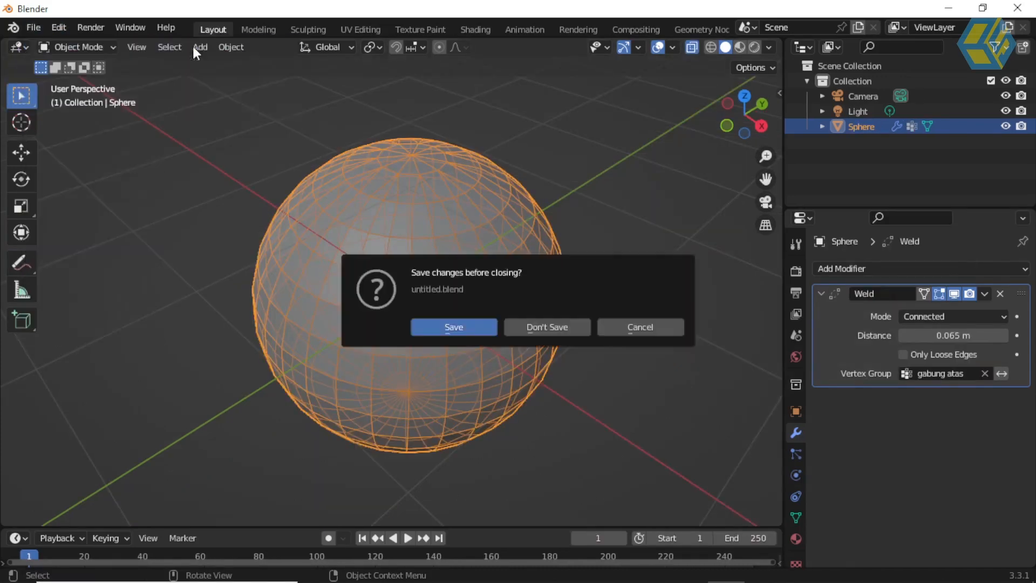
left_click(549, 331)
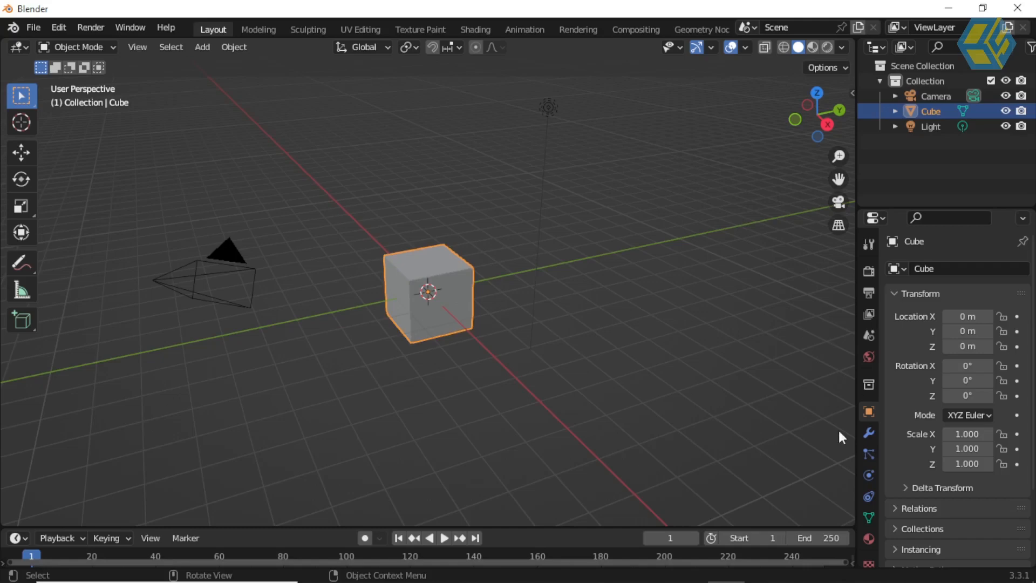
Step: Look through the modifiers available for the default cube to locate Volume to Mesh
left_click(869, 433)
left_click(930, 270)
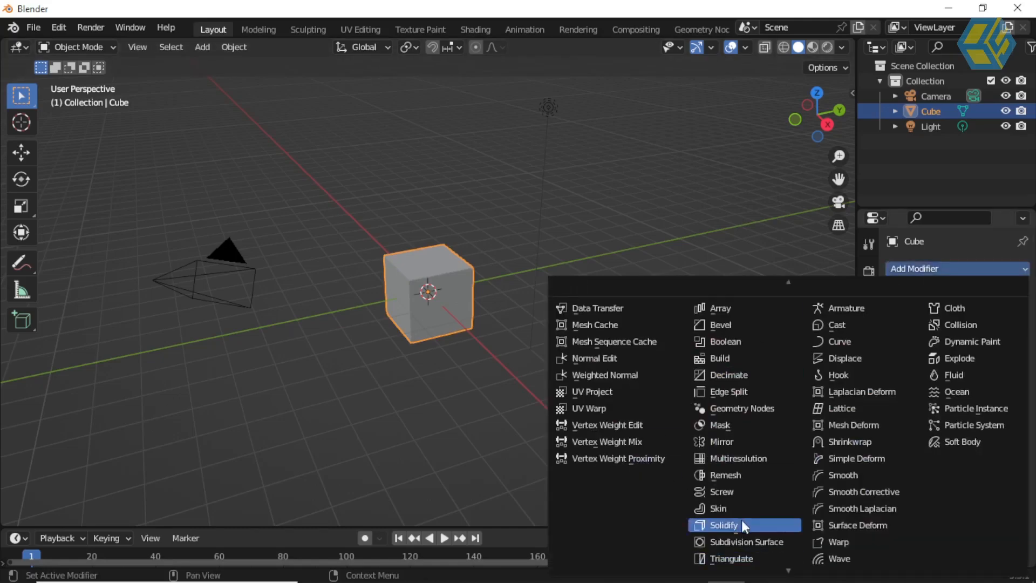
scroll(741, 561, "down", 3)
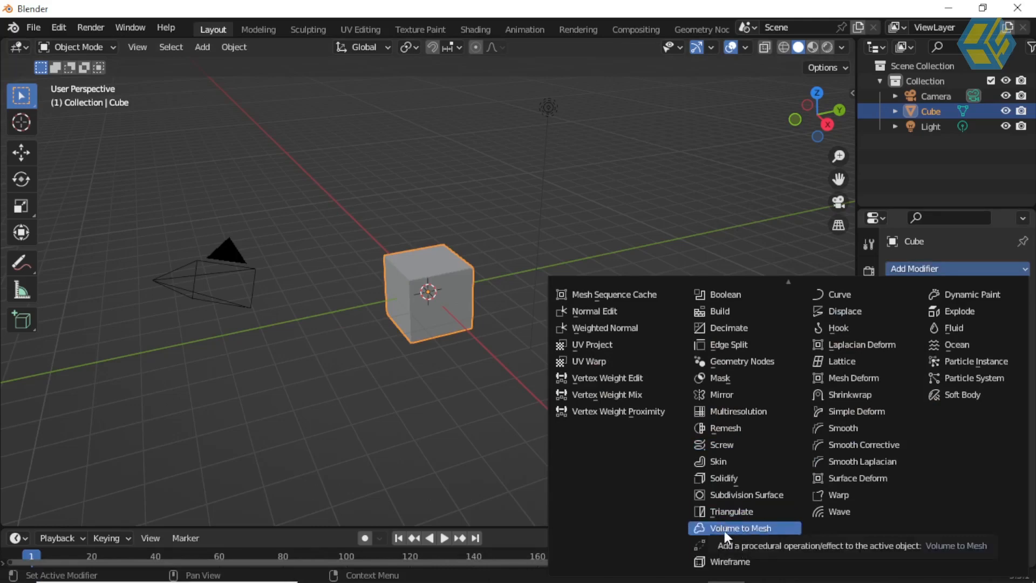
left_click(500, 250)
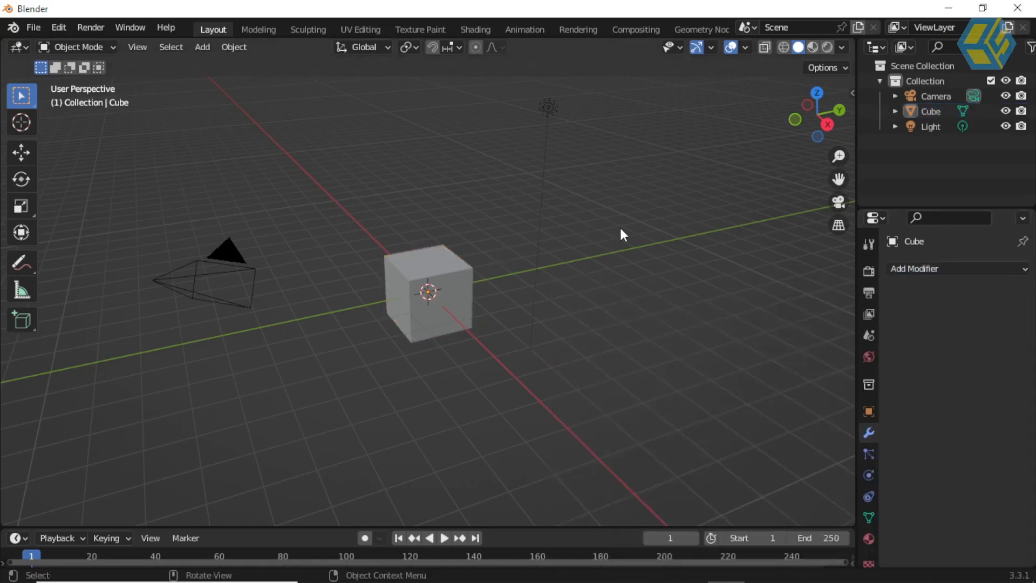
middle_click_drag(624, 241, 602, 209)
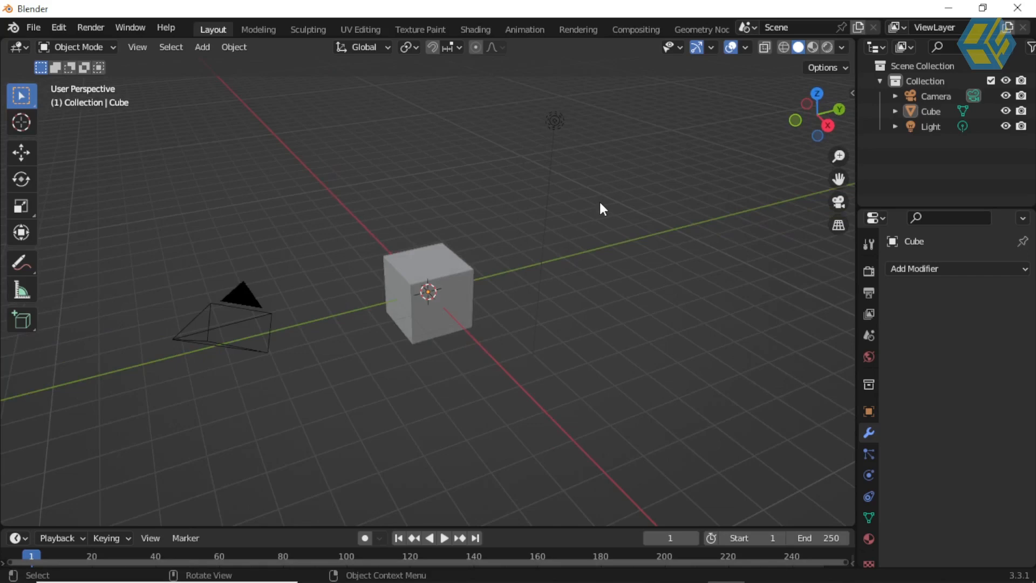
Step: Move the default cube away from the world origin along the positive Y axis
scroll(598, 222, "up", 3)
left_click(464, 246)
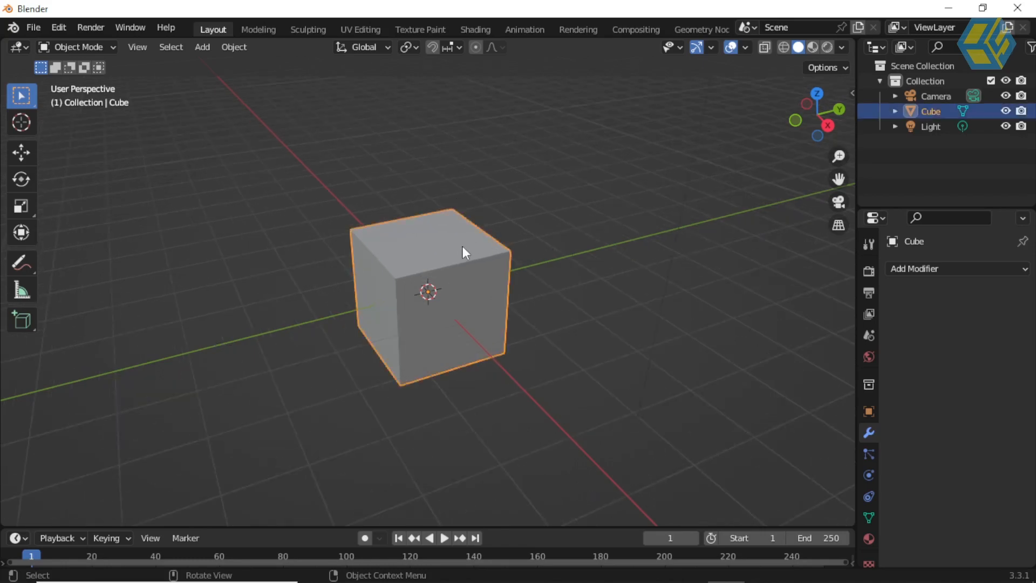
scroll(462, 246, "down", 3)
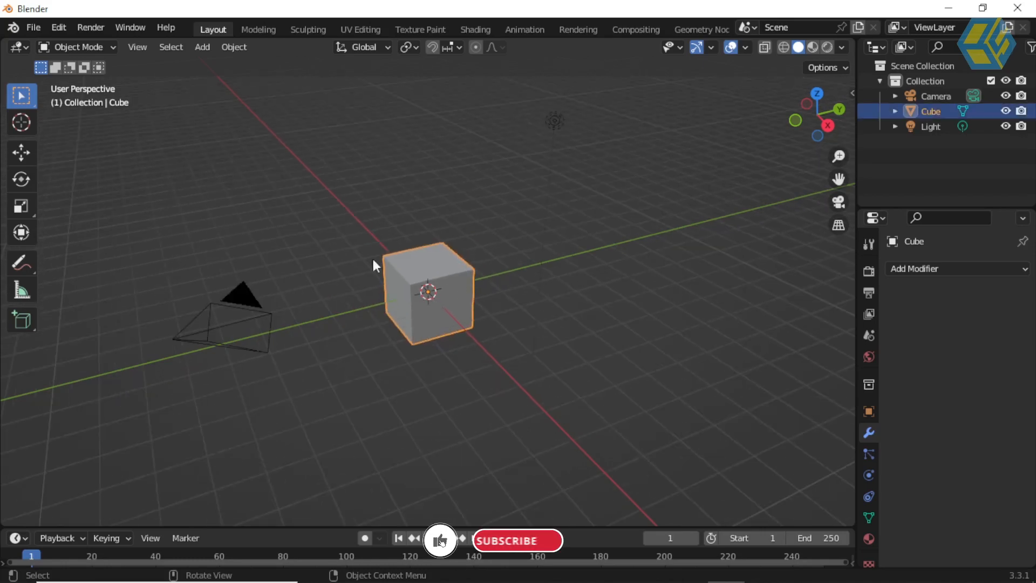
left_click(20, 151)
left_click_drag(478, 283, 634, 235)
Step: Add a monkey mesh and move it away from the origin along the negative Y and negative X axes
left_click(200, 49)
mouse_move(219, 66)
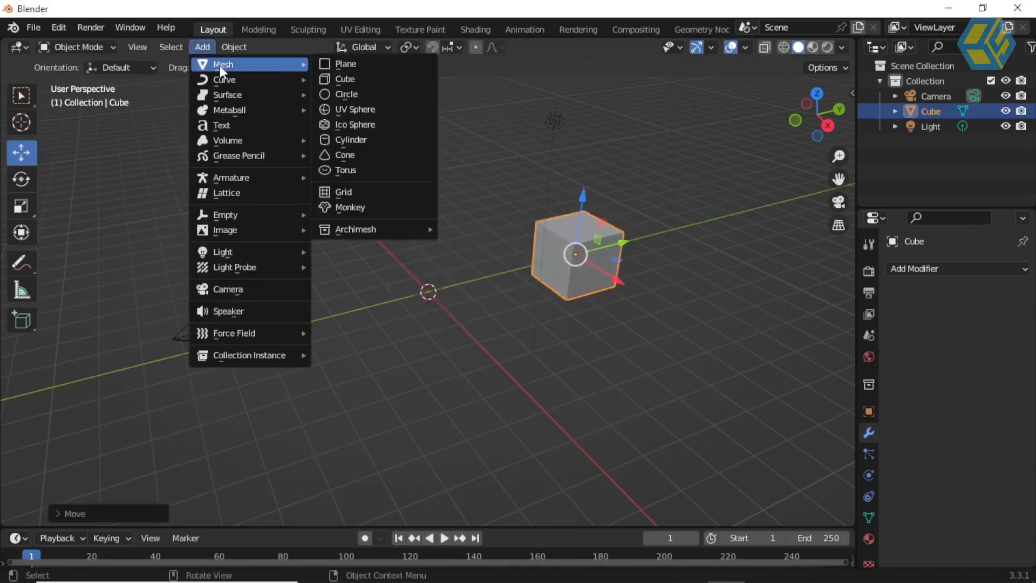
left_click(356, 207)
left_click_drag(500, 275, 374, 294)
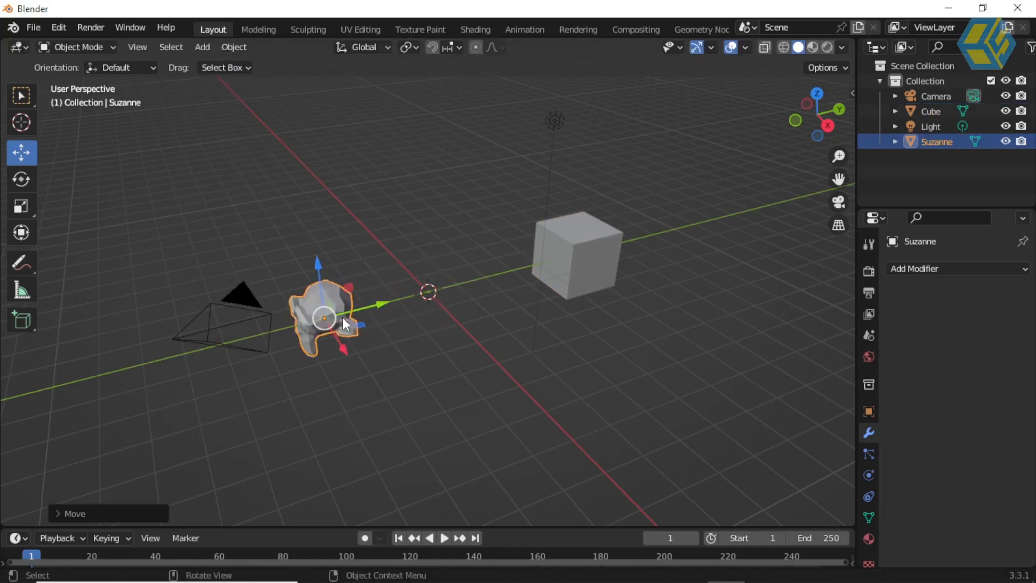
middle_click_drag(361, 312, 456, 324)
left_click_drag(434, 363, 125, 281)
Step: Move the cube along the negative Y axis and out along the positive X axis, opposite the monkey
left_click(466, 263)
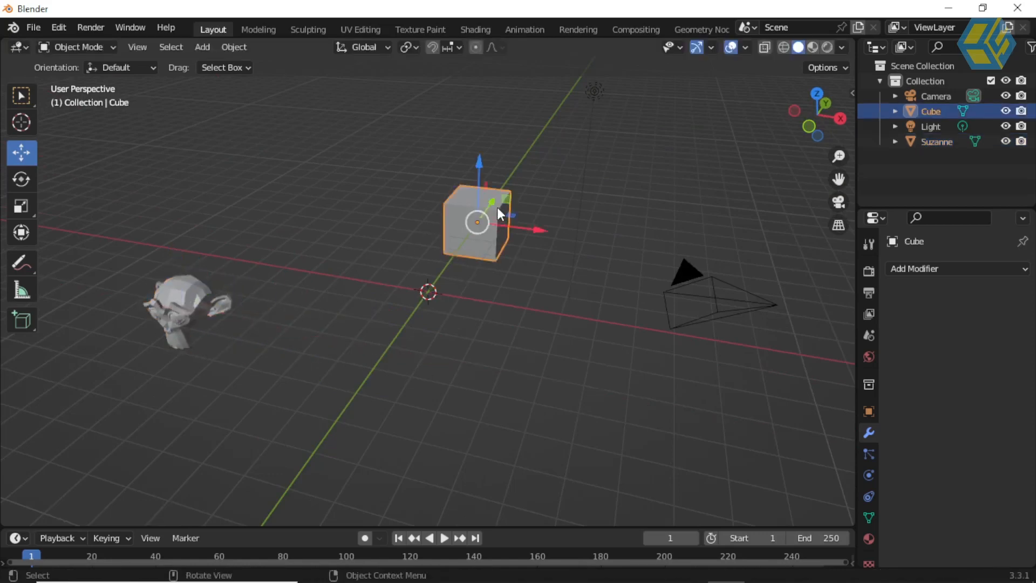
left_click_drag(465, 225, 385, 331)
left_click_drag(455, 342, 753, 395)
Step: Add a torus and move it along the negative Y axis, between the monkey and the cube
left_click(200, 48)
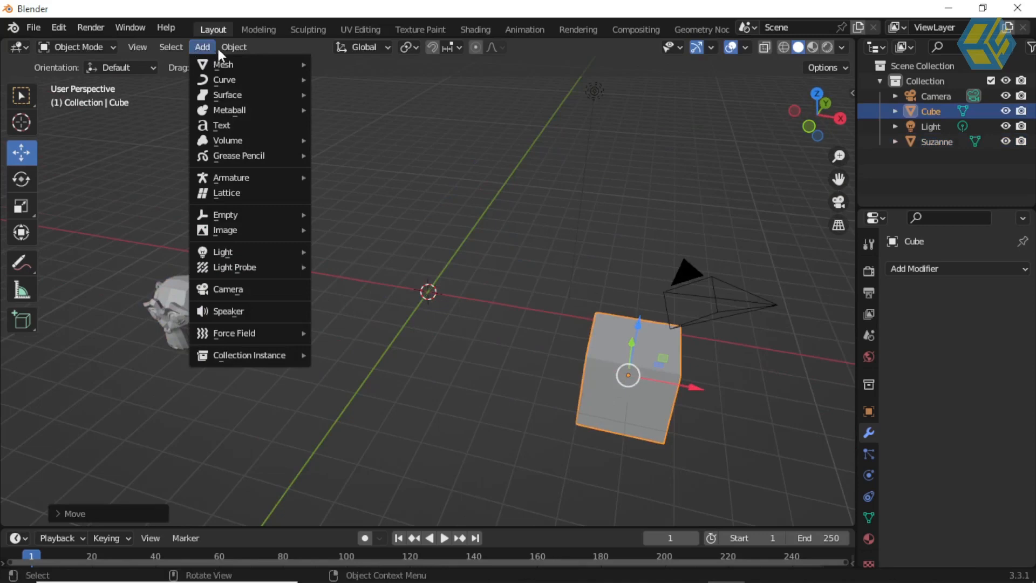
mouse_move(223, 64)
left_click(363, 171)
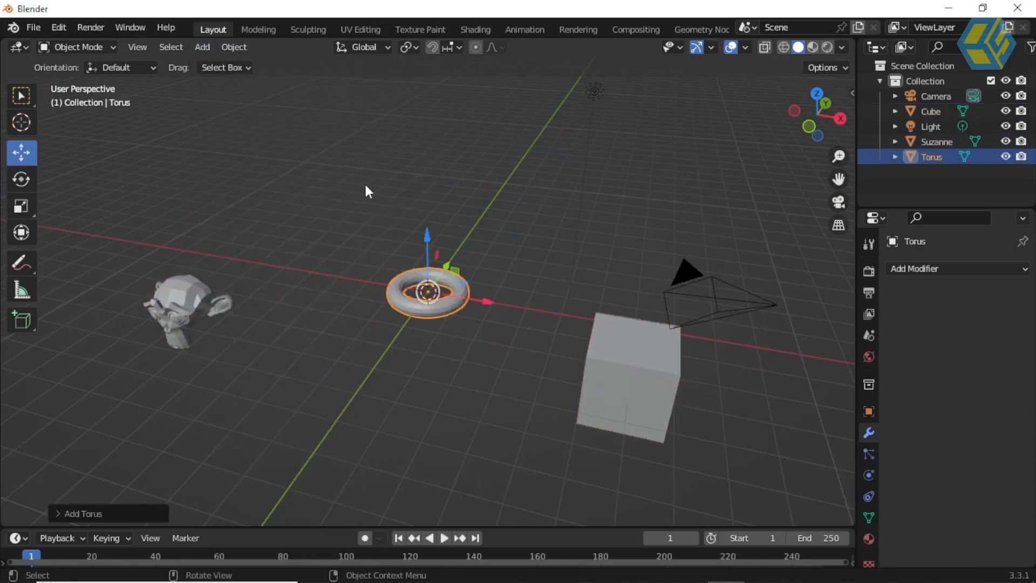
left_click_drag(447, 267, 402, 339)
left_click(474, 289)
middle_click_drag(474, 289, 446, 274)
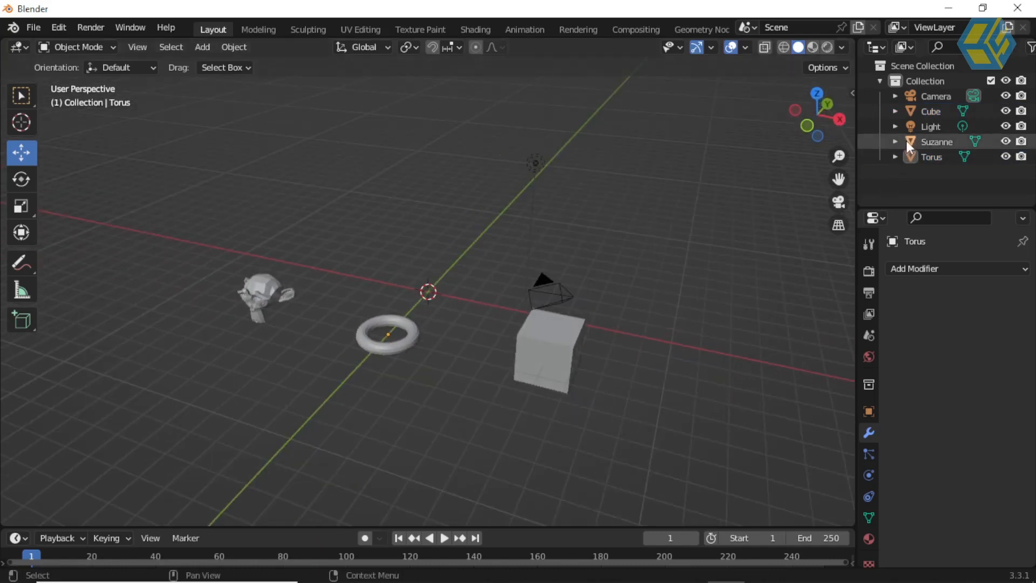
Step: Move the light along its axes to the monkey's side of the scene, clear of the three meshes
left_click(926, 128)
mouse_move(577, 208)
middle_mouse_down()
mouse_move(540, 241)
mouse_move(569, 208)
middle_mouse_up()
left_click_drag(569, 207, 379, 394)
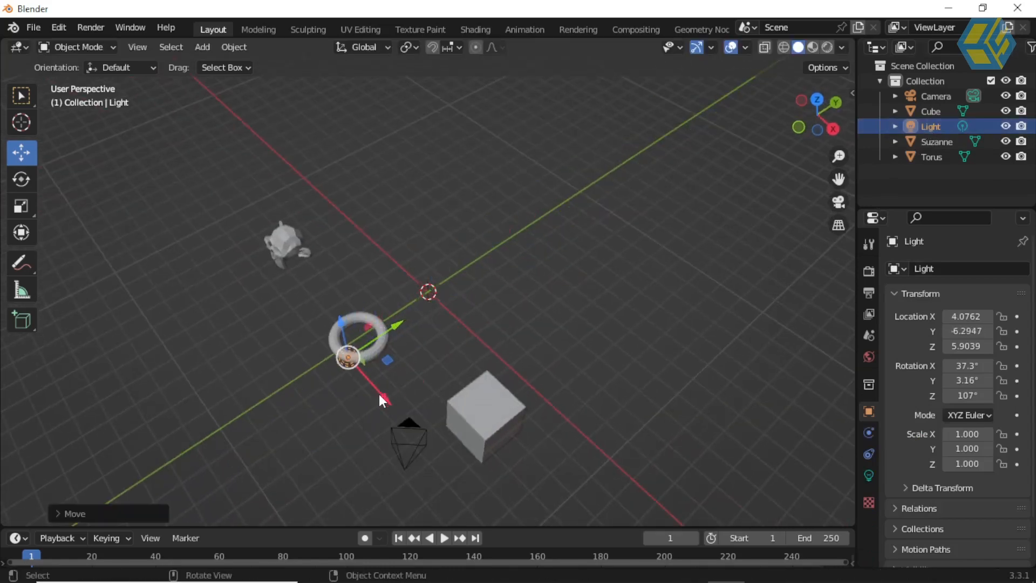
left_click_drag(397, 337, 350, 377)
left_click_drag(317, 436, 225, 322)
middle_click_drag(319, 245, 207, 224)
left_click_drag(203, 217, 206, 185)
middle_click_drag(206, 185, 145, 102)
left_click_drag(145, 102, 225, 300)
middle_click_drag(225, 300, 349, 321)
Step: Add an empty Volume object at the world origin
left_click(244, 282)
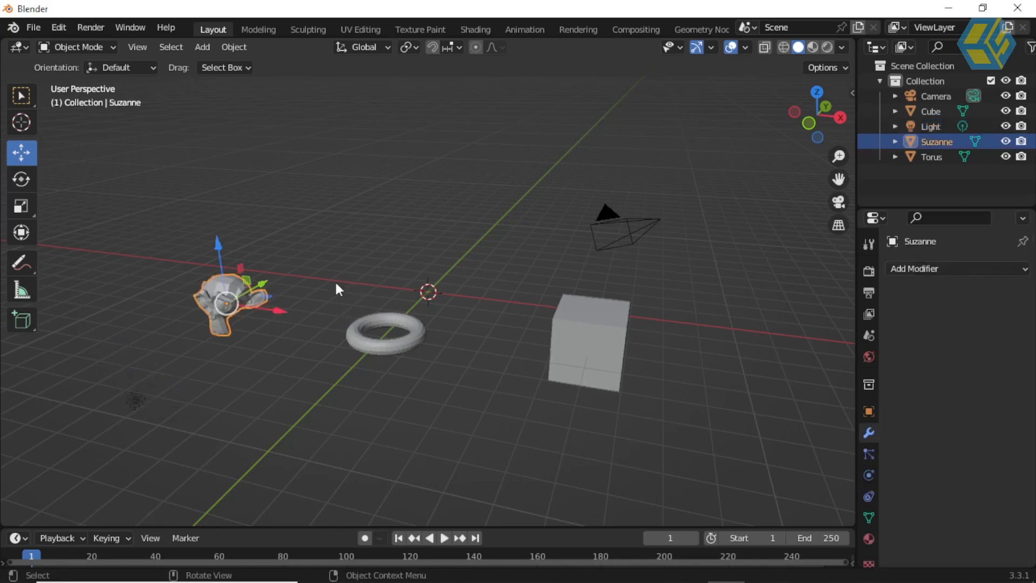
middle_click_drag(311, 286, 308, 282)
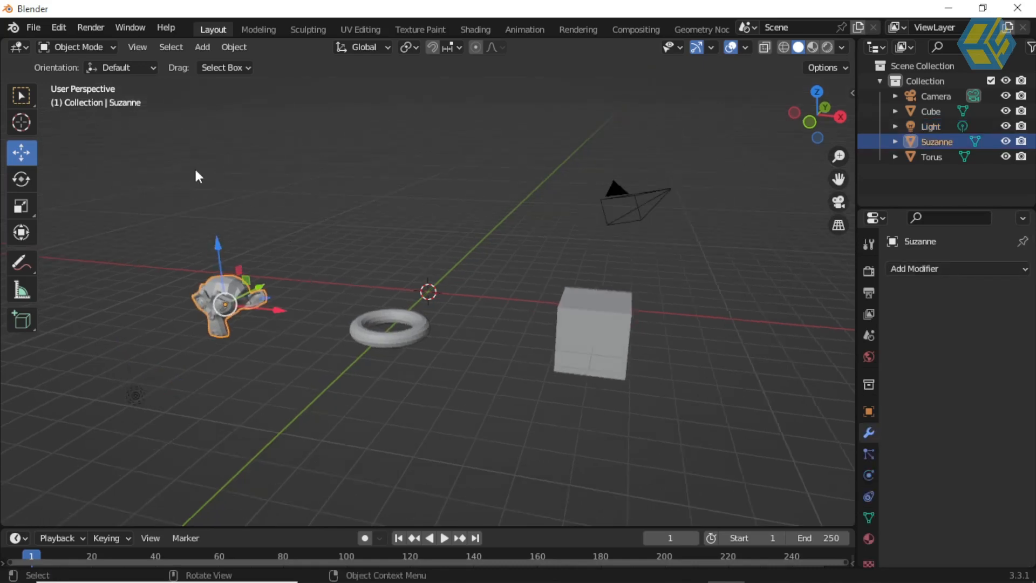
left_click(388, 255)
left_click(204, 47)
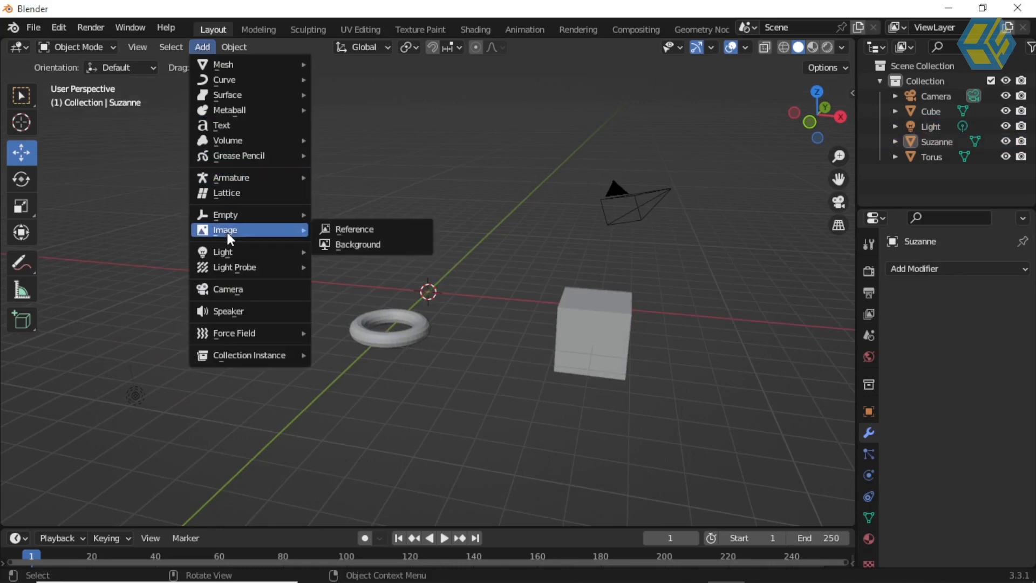
mouse_move(234, 181)
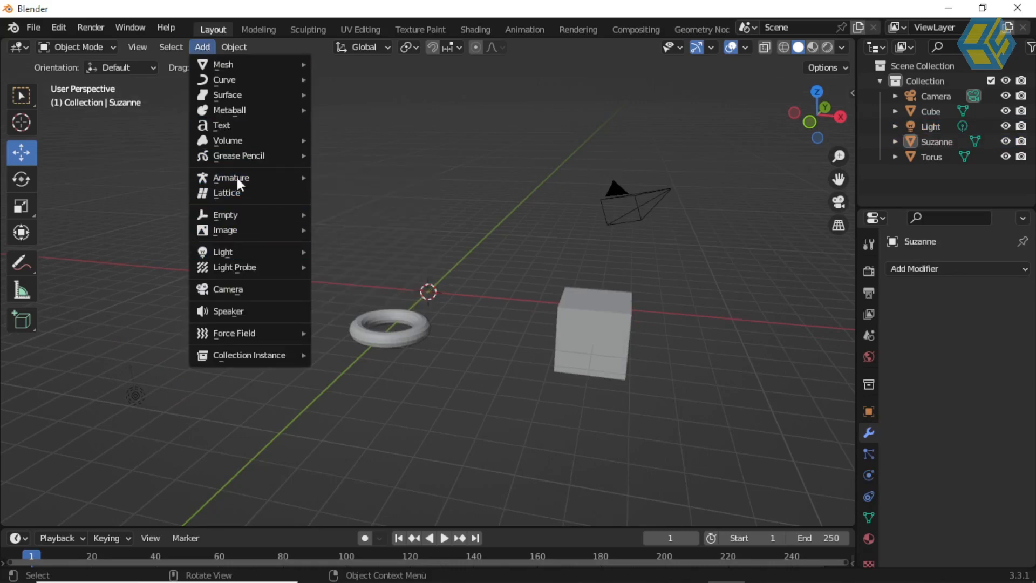
mouse_move(235, 139)
left_click(339, 155)
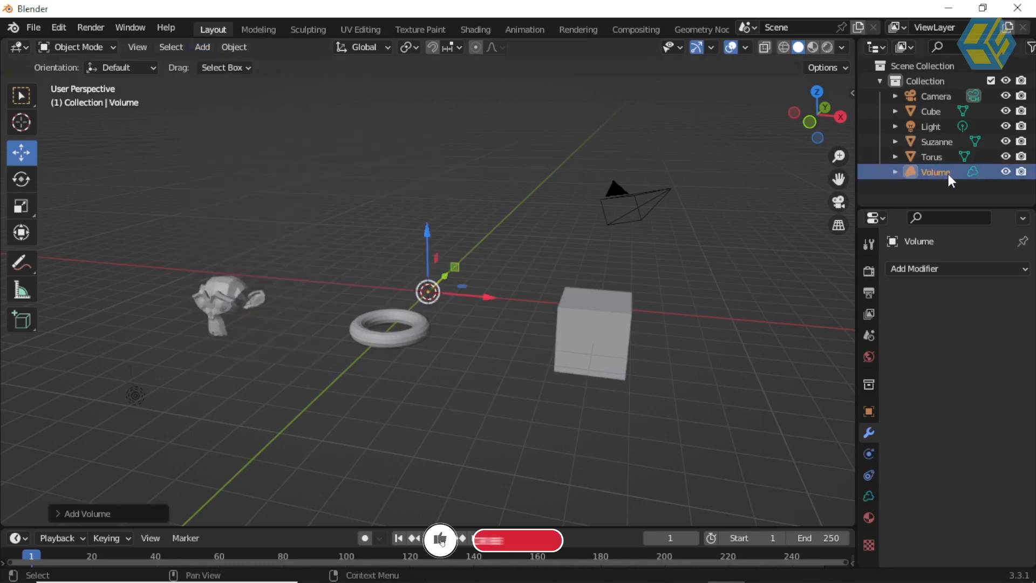
Step: Add a Mesh to Volume modifier to the volume object and widen the properties area to show its full setting names
middle_click_drag(431, 345, 422, 297)
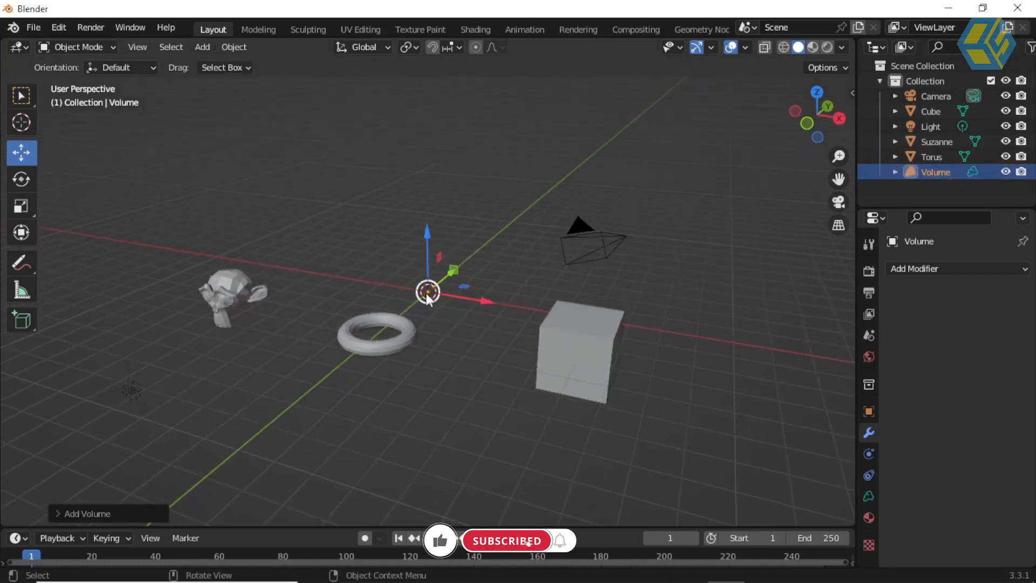
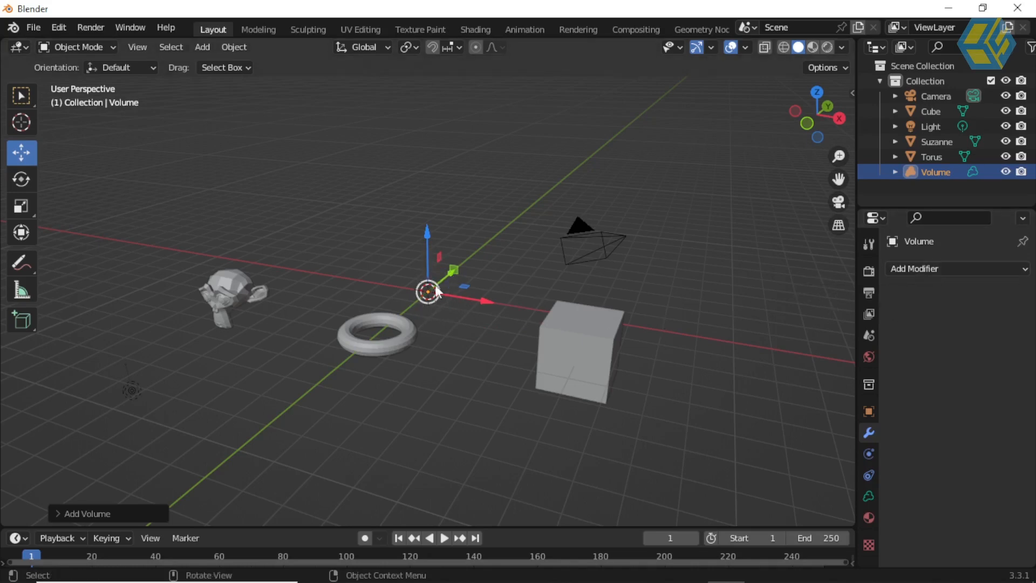
left_click(906, 271)
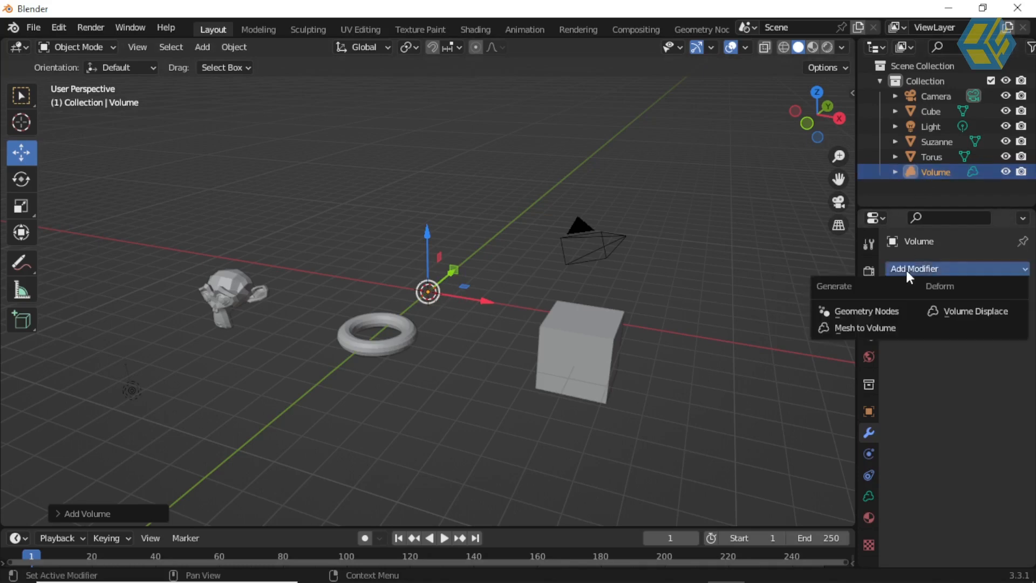
left_click(862, 326)
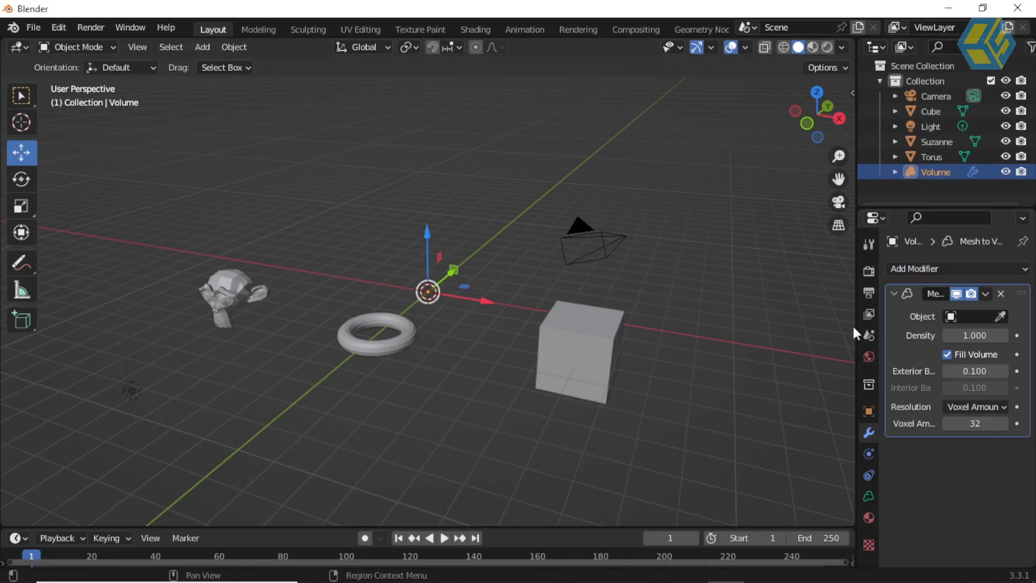
left_click_drag(854, 326, 795, 327)
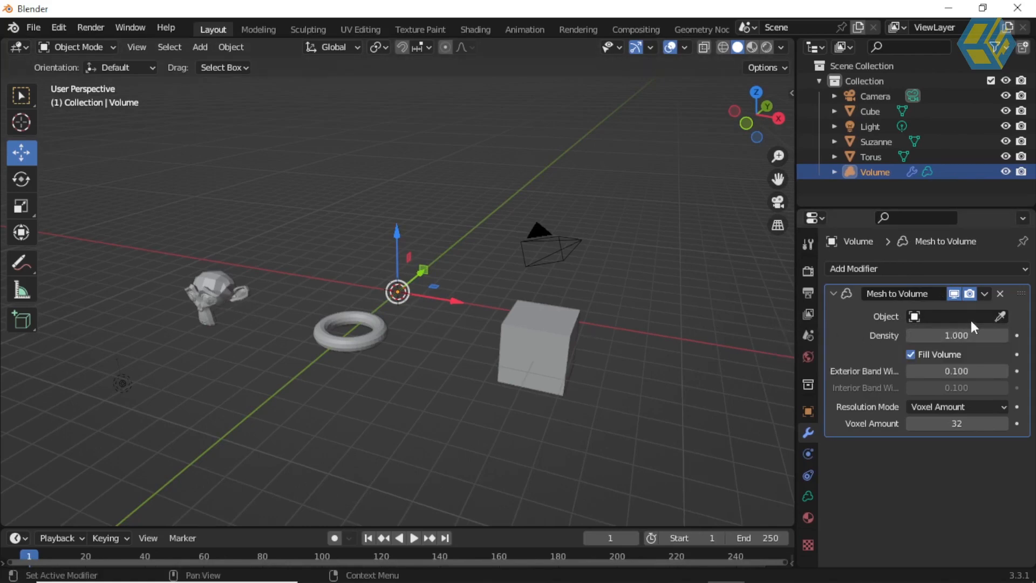
Step: Assign the monkey mesh as the Mesh to Volume modifier's object and hide the original Suzanne mesh in the viewport
left_click(999, 317)
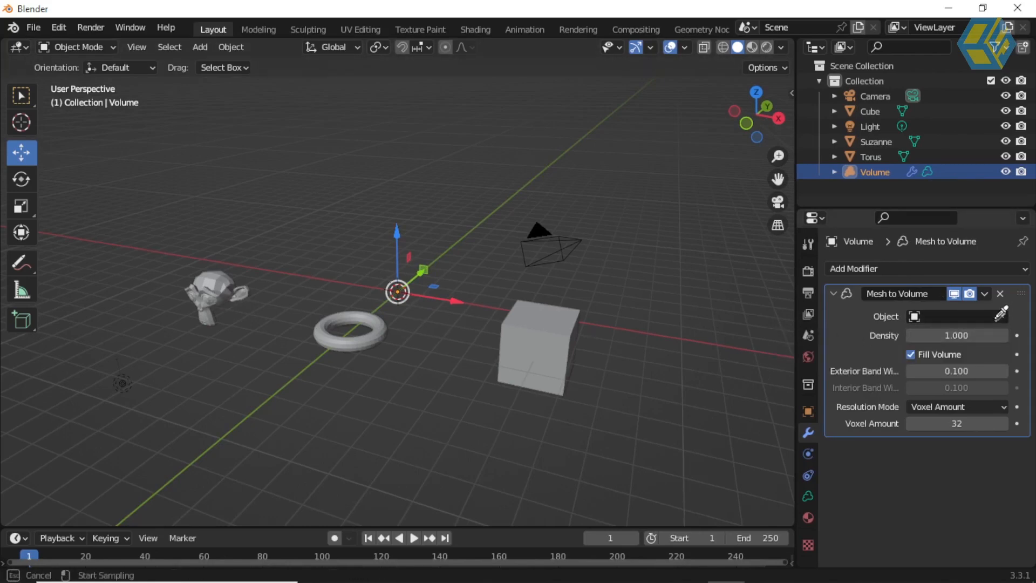
left_click(213, 287)
mouse_move(234, 312)
middle_mouse_down()
mouse_move(264, 313)
mouse_move(232, 319)
middle_mouse_up()
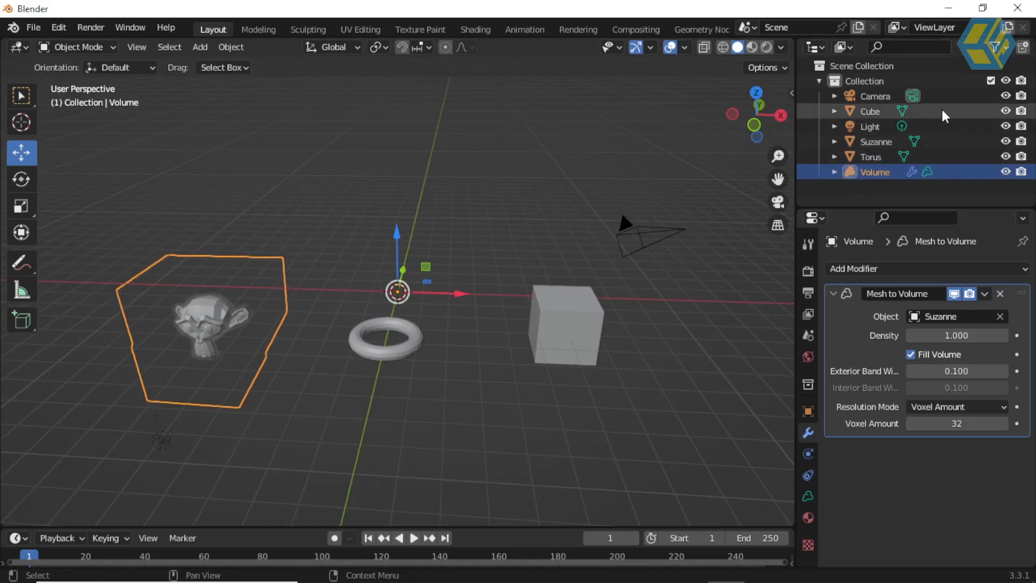
left_click(1005, 141)
scroll(196, 338, "up", 3)
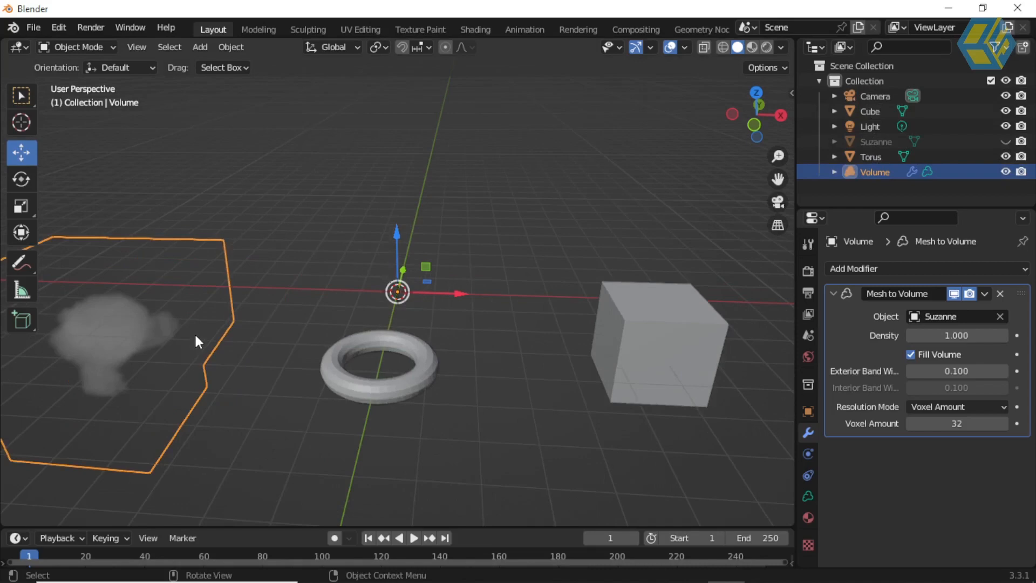
middle_click_drag(222, 322, 302, 306, "shift")
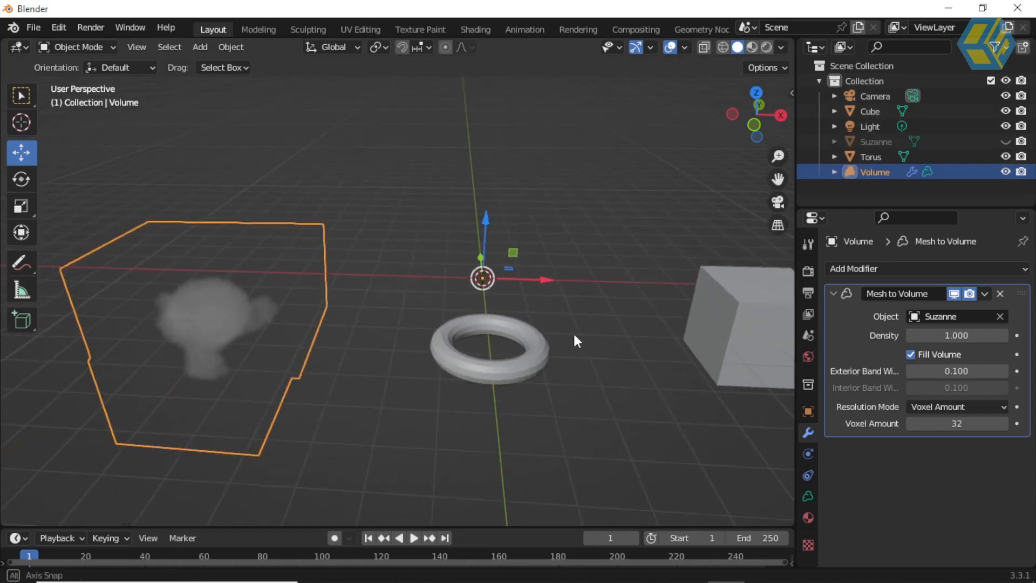
mouse_move(573, 331)
middle_mouse_down()
mouse_move(558, 331)
mouse_move(561, 343)
middle_mouse_up()
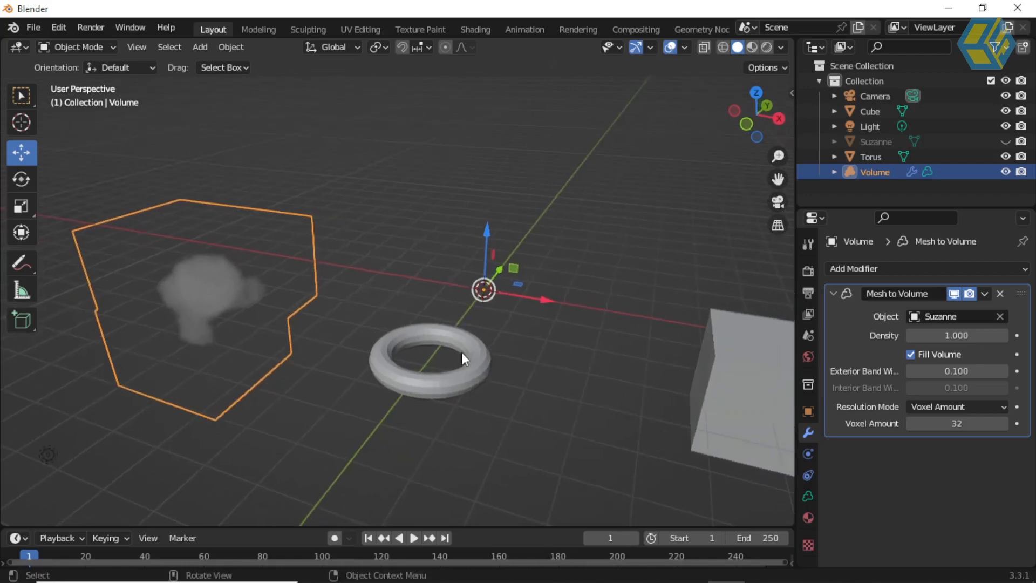
Step: Switch the Mesh to Volume modifier's object to Torus and hide the original torus mesh in the viewport
left_click(926, 320)
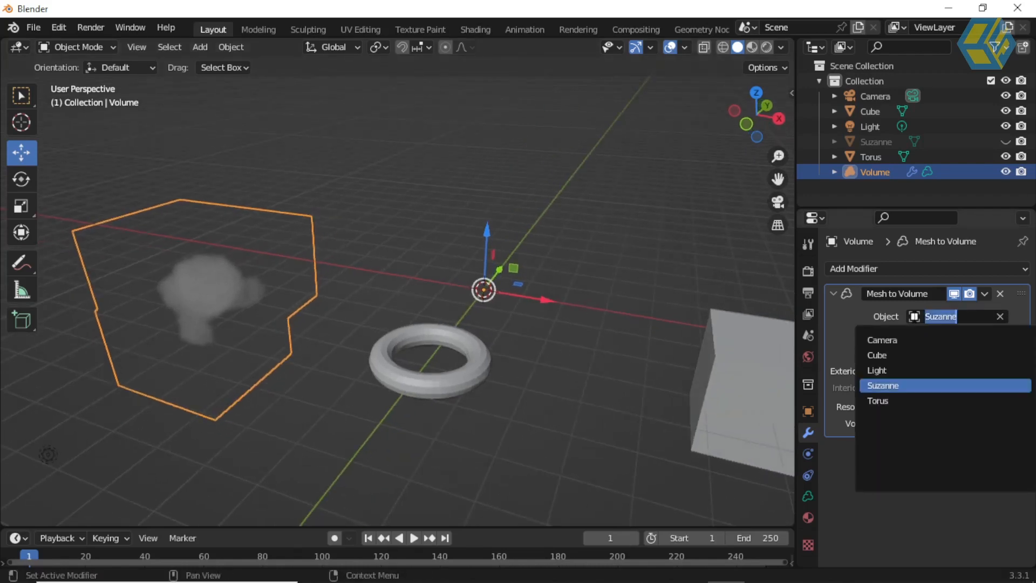
left_click(885, 401)
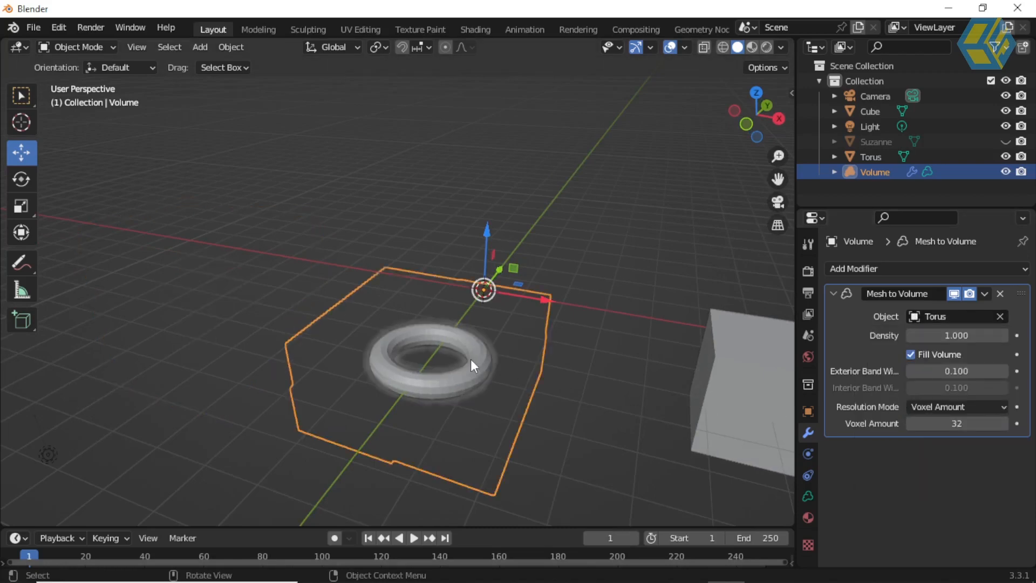
left_click(1004, 157)
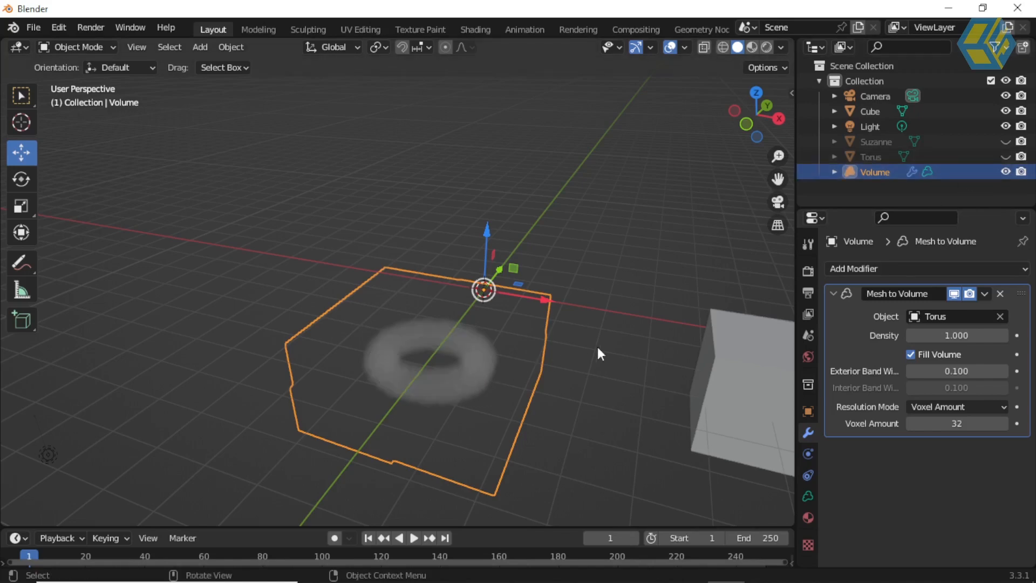
middle_click_drag(615, 354, 586, 354)
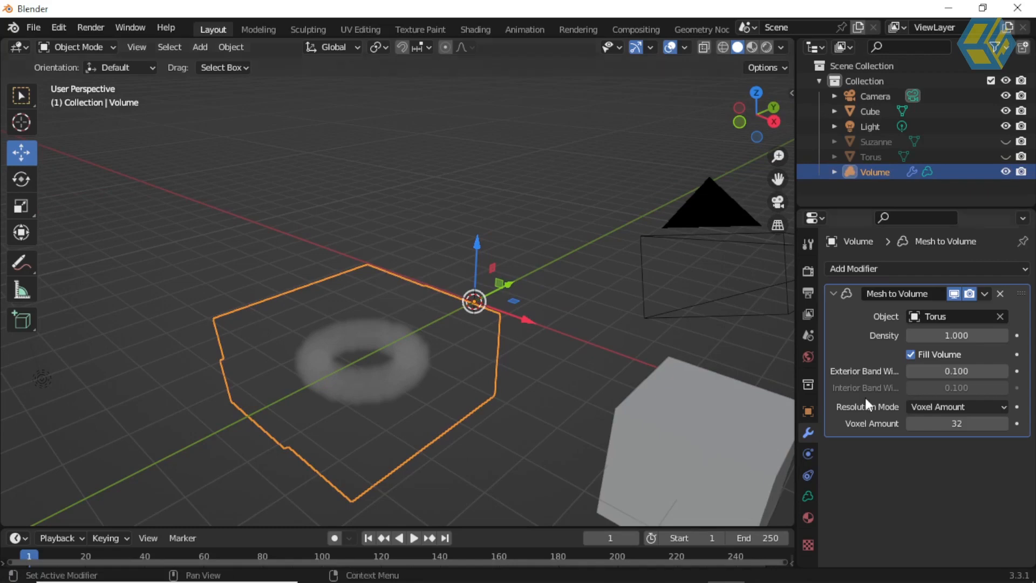
Step: Switch the Mesh to Volume modifier's object to Cube and hide the original cube mesh in the viewport
left_click(924, 317)
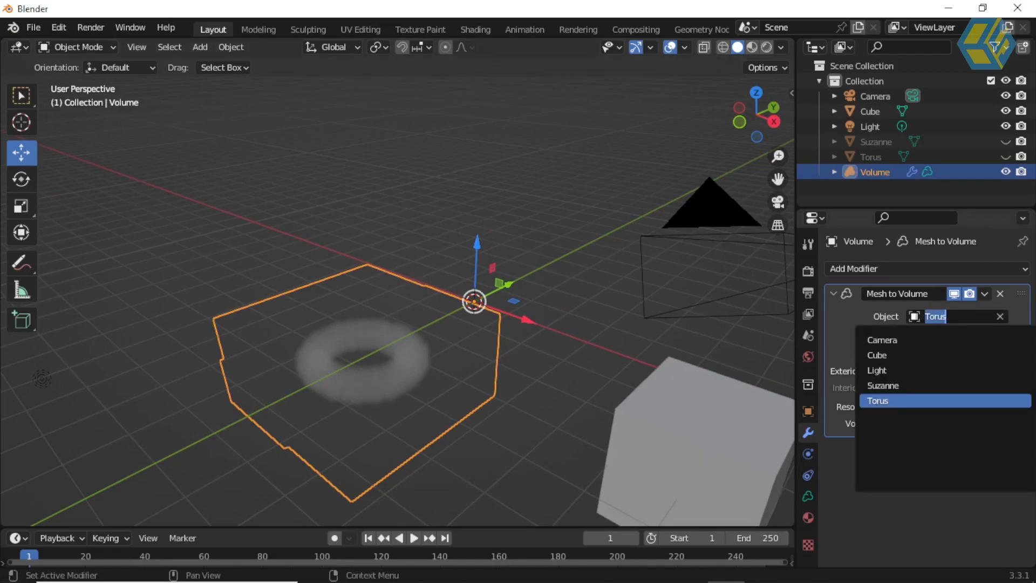
left_click(877, 355)
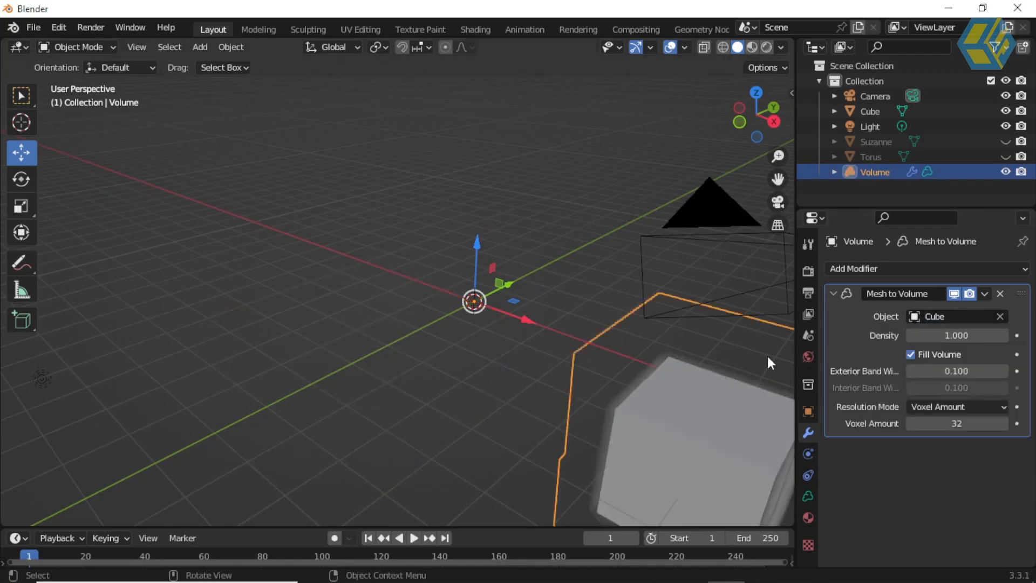
left_click(1005, 110)
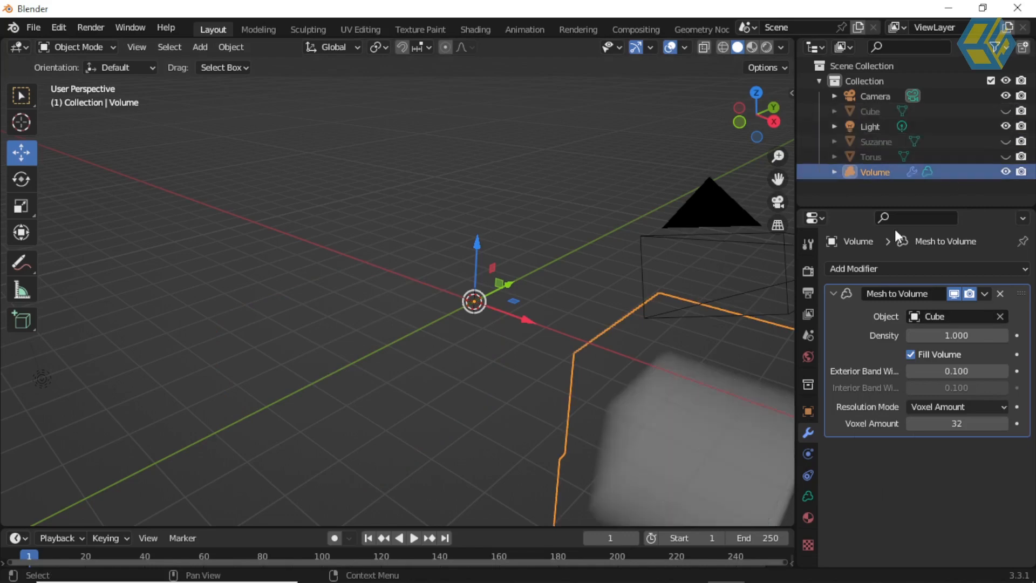
scroll(639, 325, "down", 5)
middle_click_drag(640, 328, 601, 347)
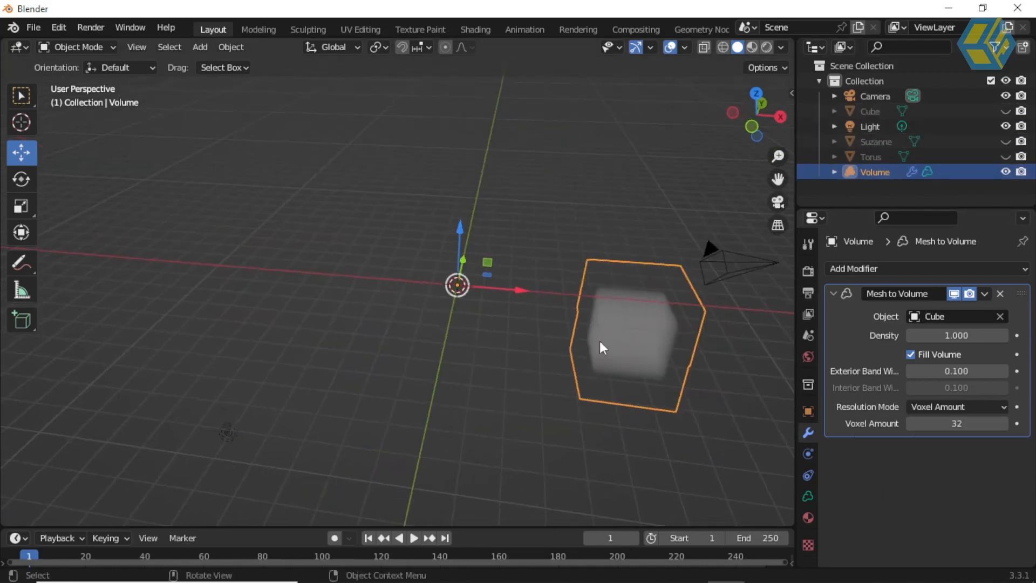
Step: Cycle the Mesh to Volume modifier's object through Suzanne, Torus and Cube, ending on Suzanne
left_click(919, 317)
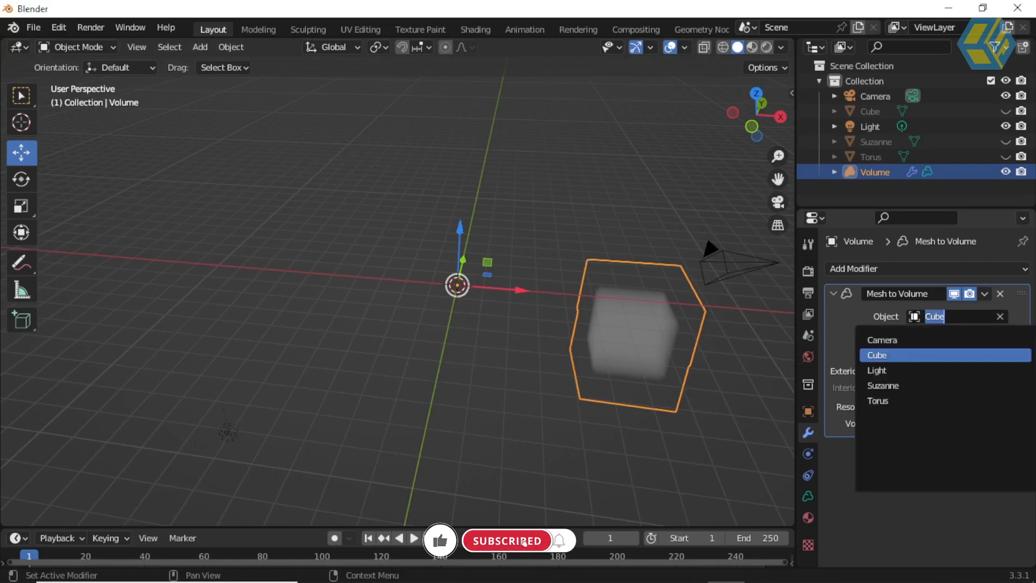
left_click(891, 386)
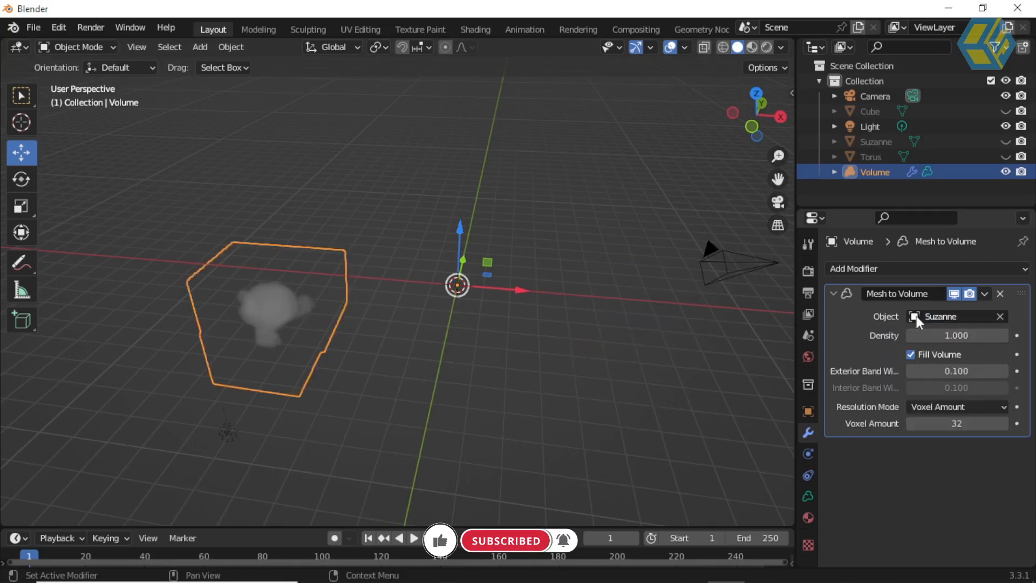
left_click(917, 313)
left_click(895, 402)
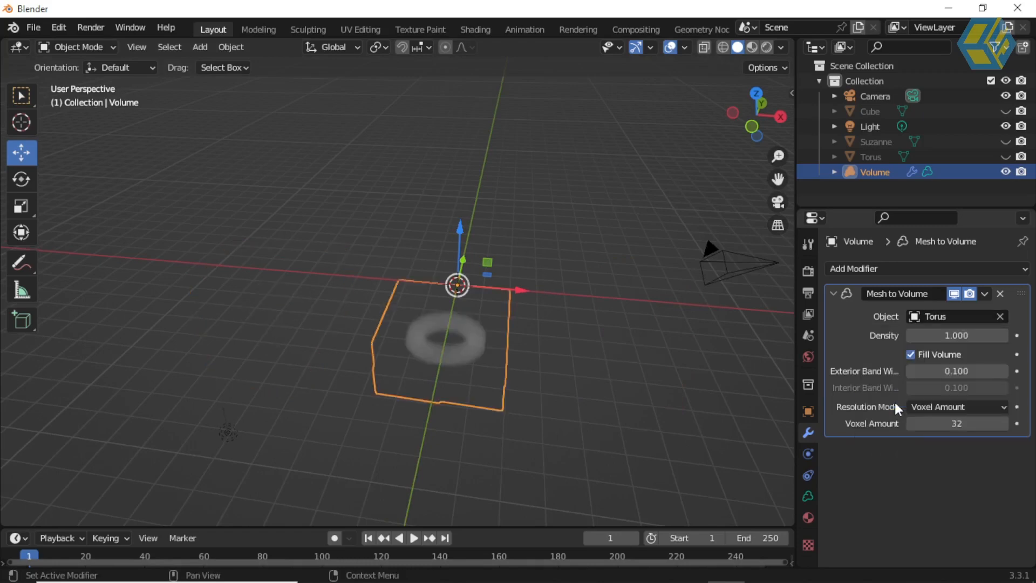
left_click(922, 319)
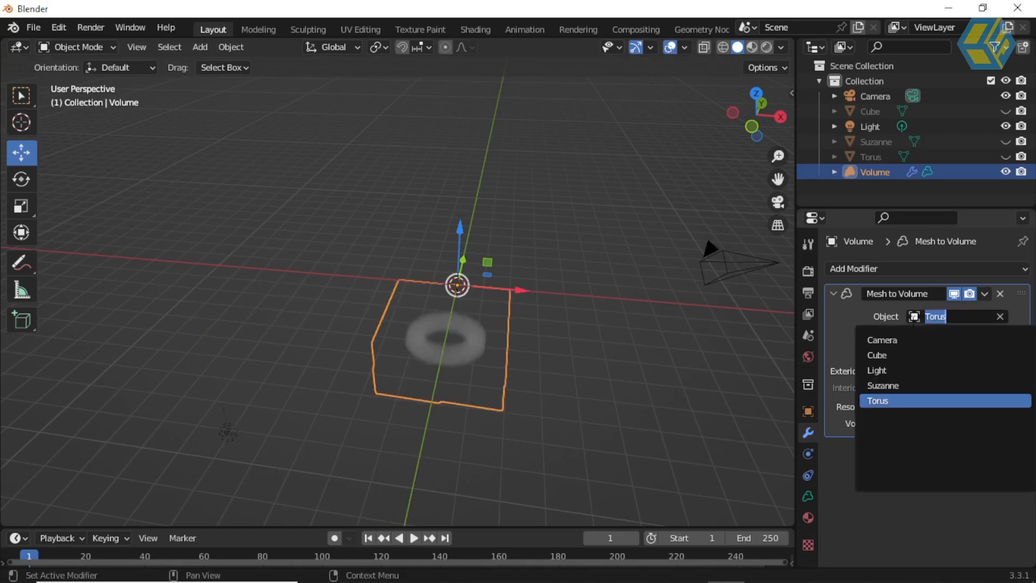
left_click(887, 356)
left_click(916, 318)
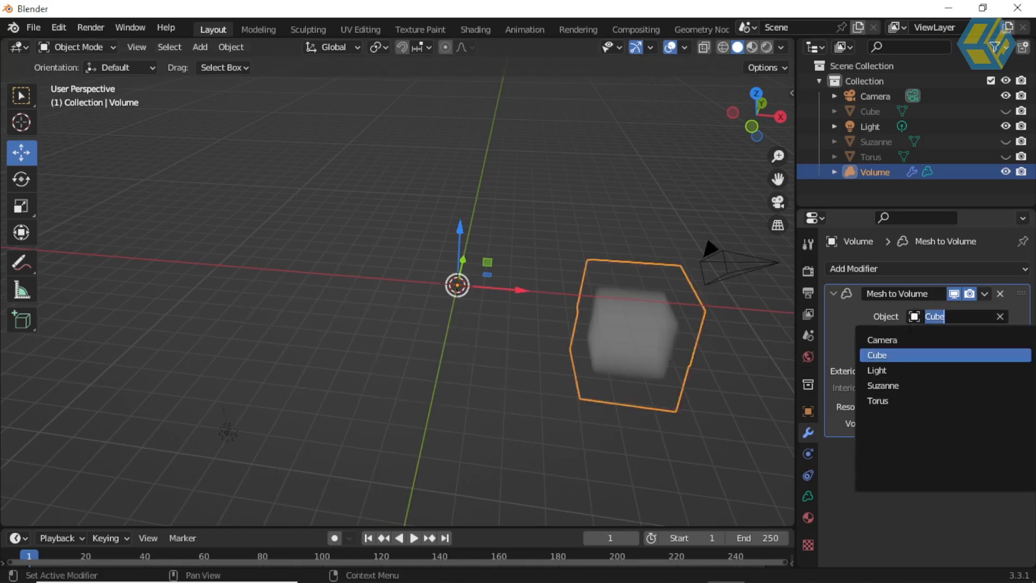
left_click(897, 385)
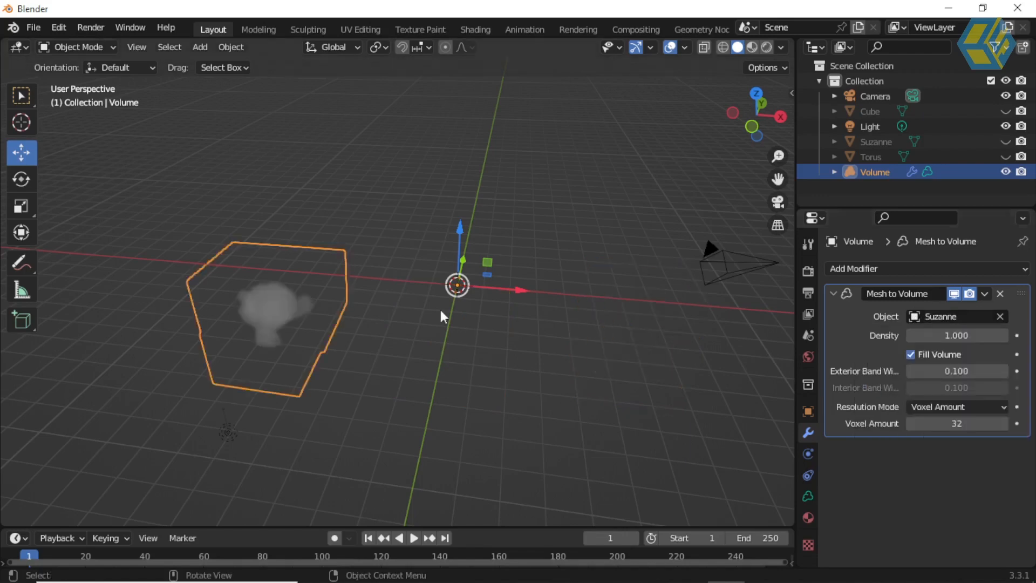
Step: Set the monkey volume's density to 6.6 and its exterior band width to 0.4 in the Mesh to Volume modifier
middle_click_drag(287, 300, 458, 278)
scroll(456, 280, "up", 3)
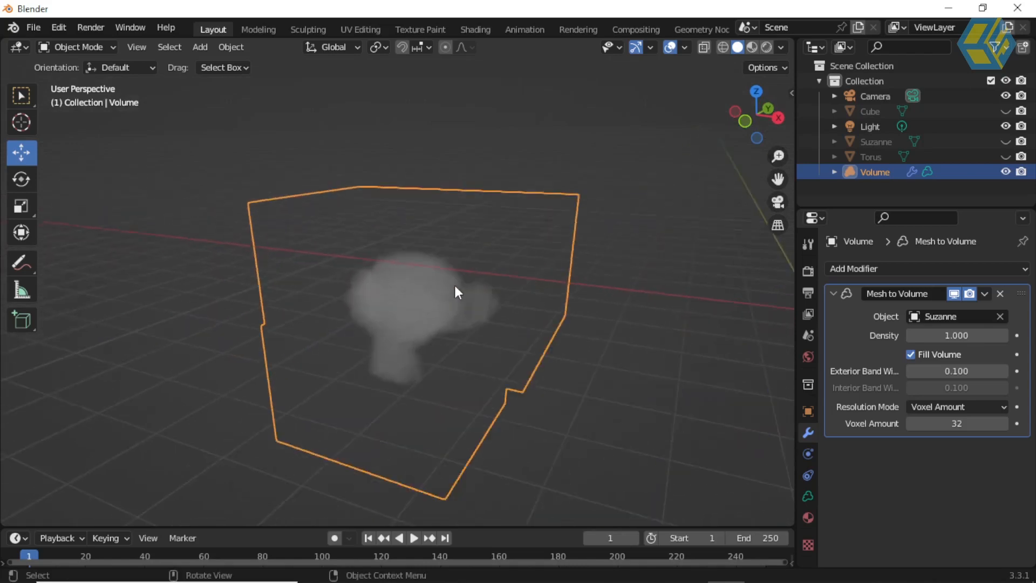
scroll(454, 283, "up", 2)
left_click_drag(958, 335, 992, 335)
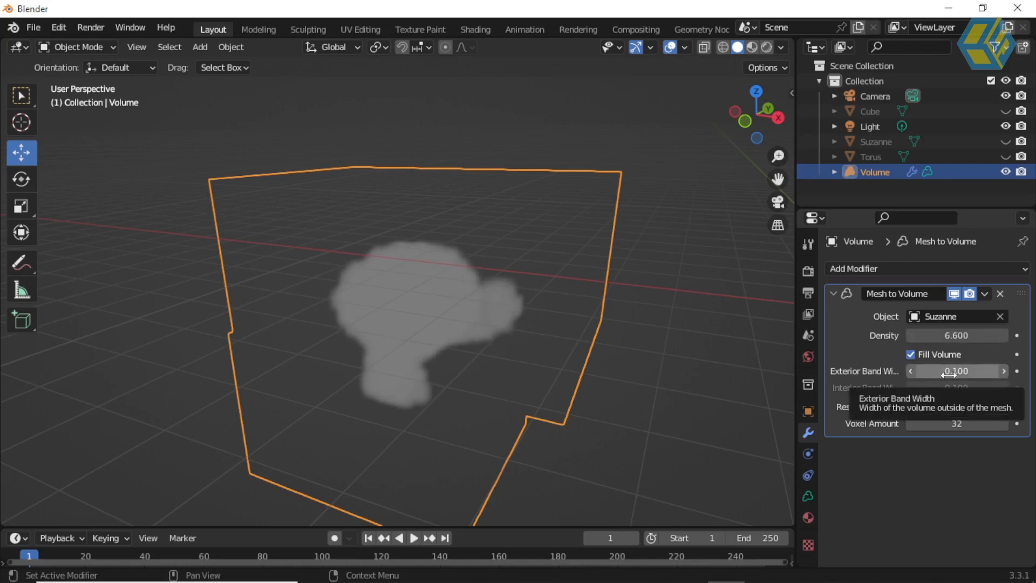
left_click_drag(797, 371, 707, 370)
mouse_move(927, 374)
left_mouse_down()
mouse_move(998, 374)
mouse_move(935, 374)
left_mouse_up()
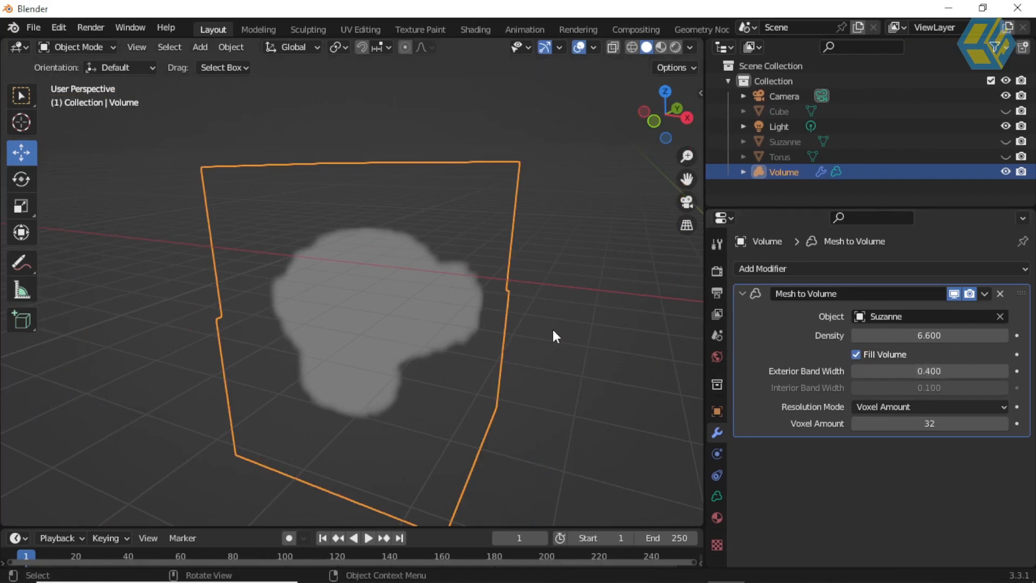
Step: Change the color of the point light beside the monkey volume to a bright magenta
scroll(552, 329, "down", 3)
scroll(517, 342, "down", 2)
middle_click_drag(523, 348, 502, 362)
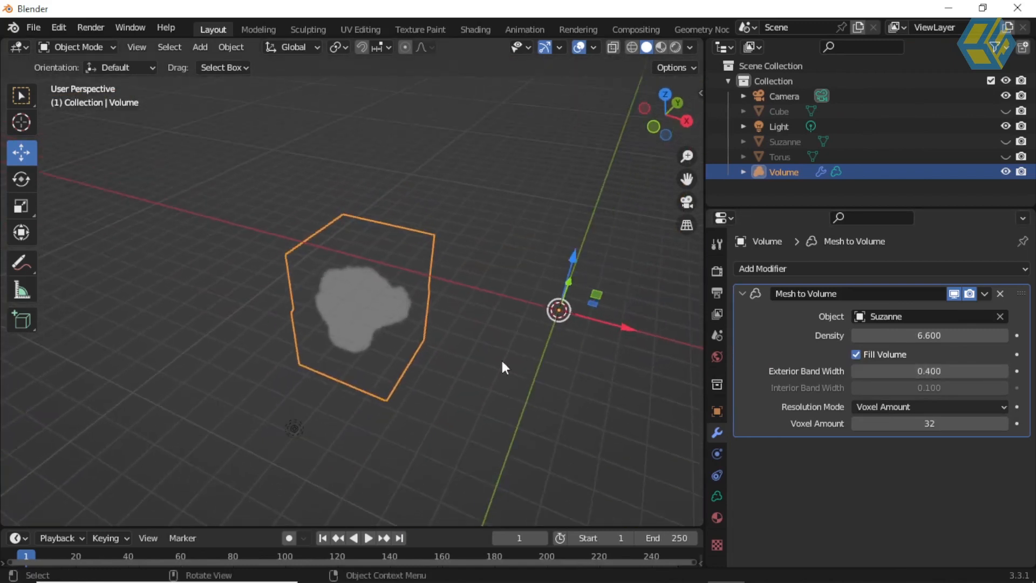
left_click(291, 427)
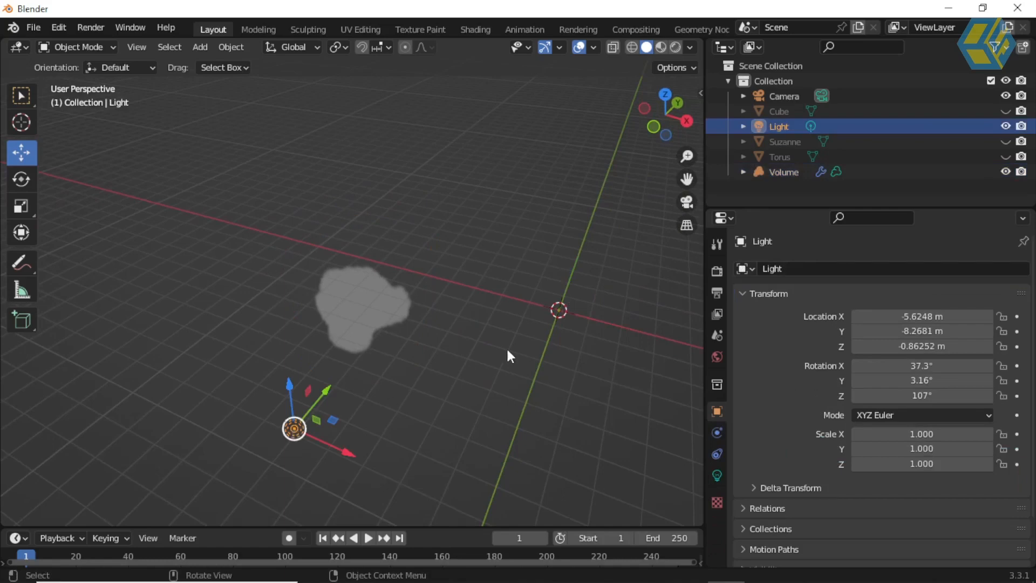
left_click(716, 474)
left_click(897, 357)
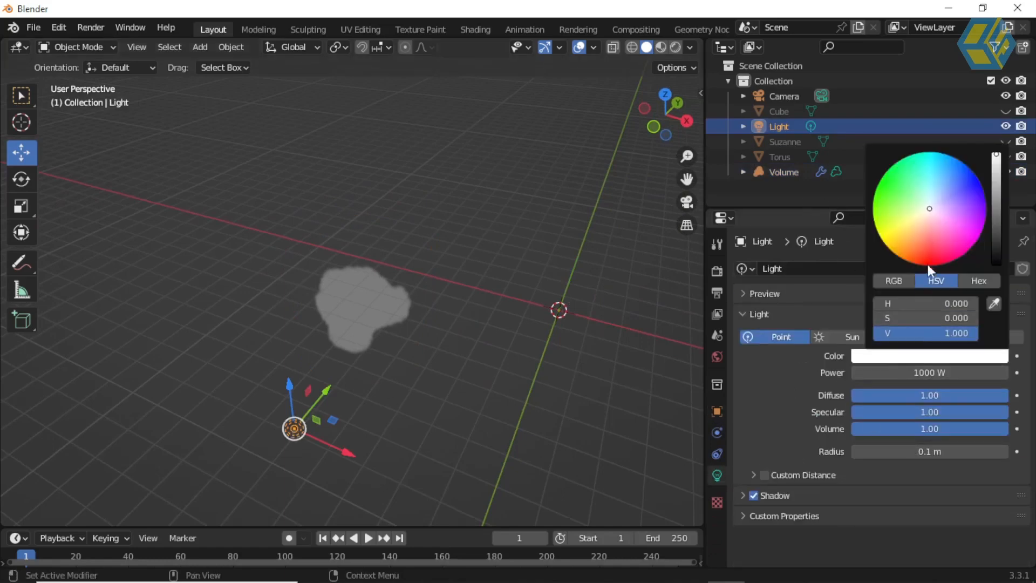
left_click_drag(956, 237, 968, 238)
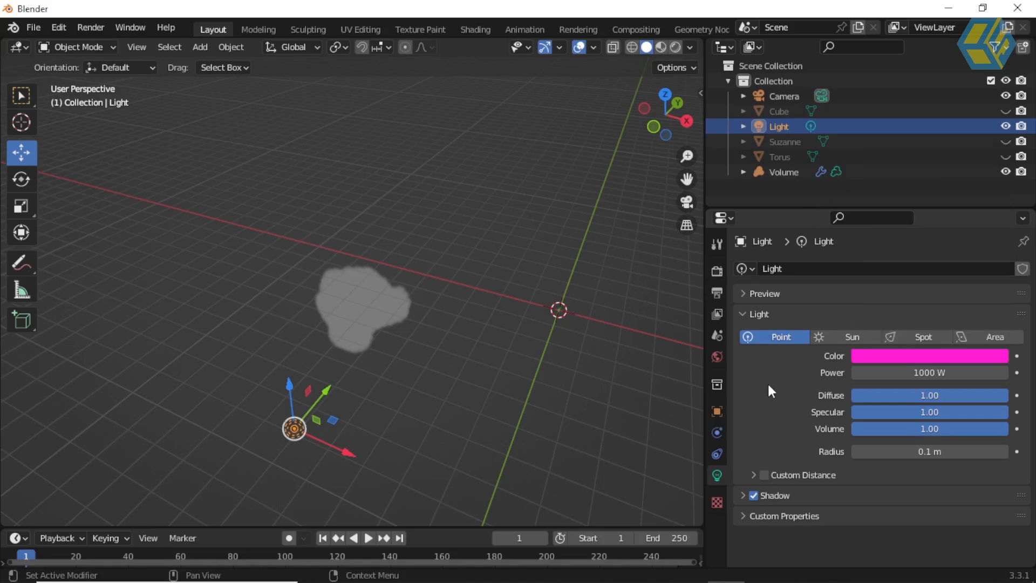
left_click(483, 411)
Step: Duplicate the magenta light and move the copy in the XZ plane, upward and toward positive X from the monkey volume
middle_click_drag(431, 414, 334, 391)
left_click(334, 393)
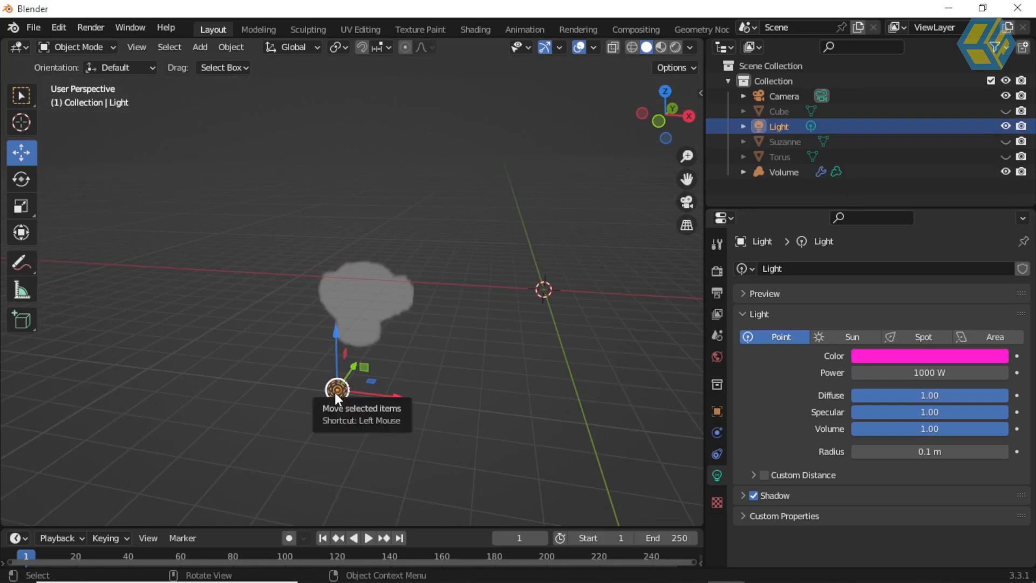
key("shift+d")
right_click(335, 393)
left_click_drag(362, 364, 597, 170)
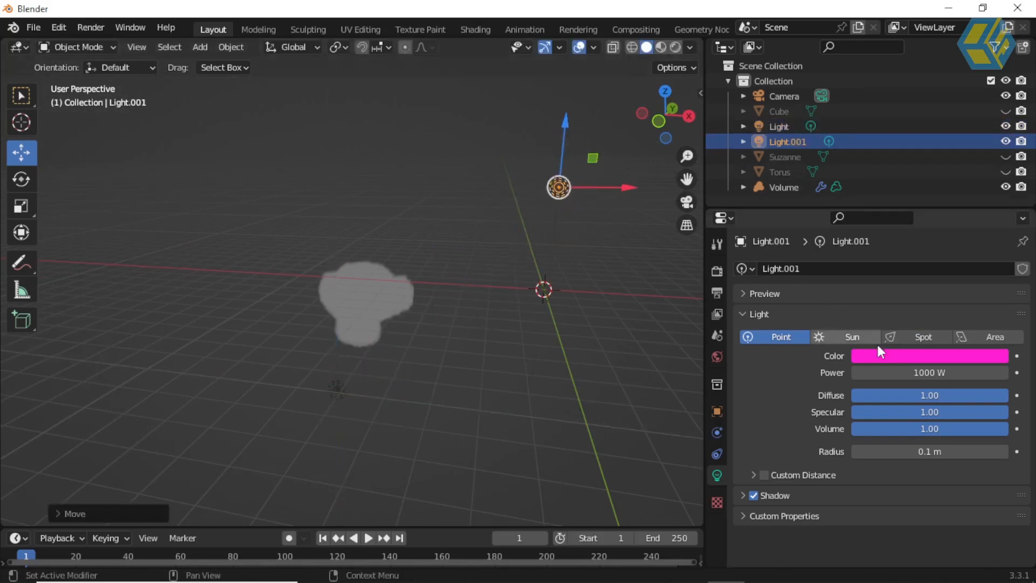
Step: Set the duplicated light's color to a saturated sky blue with hue 0.594, and deselect the light
left_click(889, 357)
left_click_drag(946, 186, 944, 154)
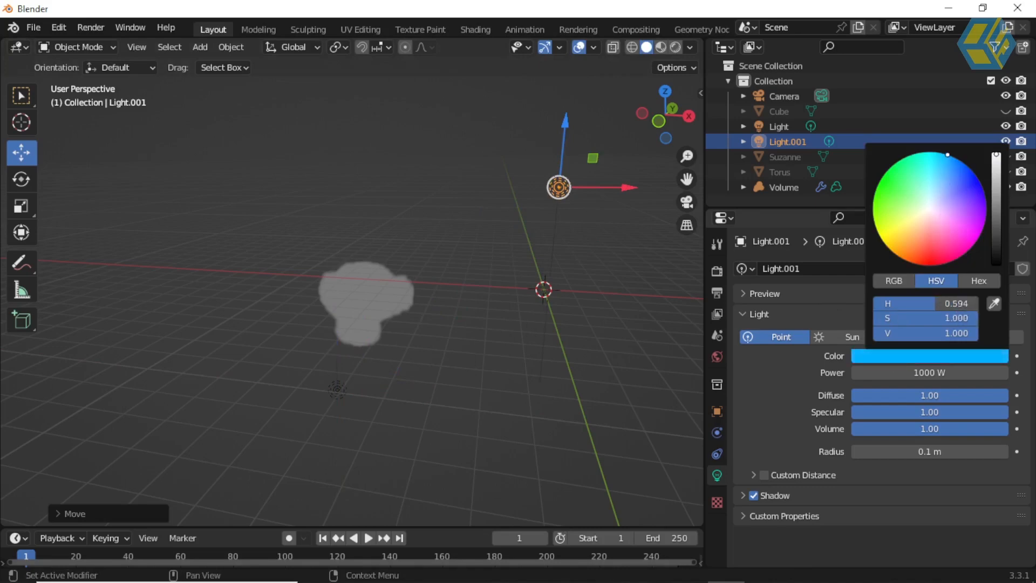
left_click(617, 186)
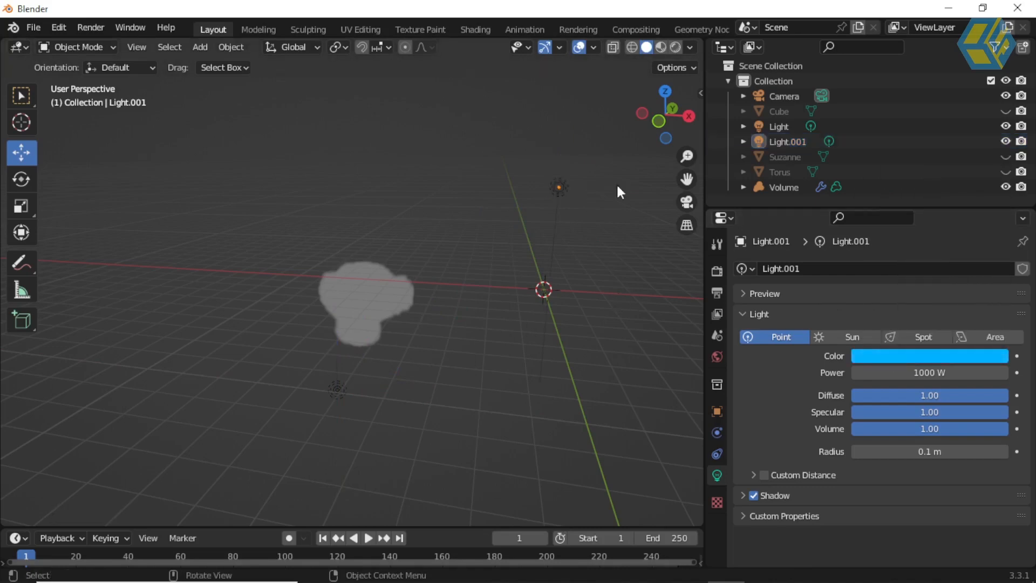
Step: Preview the scene in Rendered shading and move the magenta light closer to the monkey volume's lower part
left_click(674, 46)
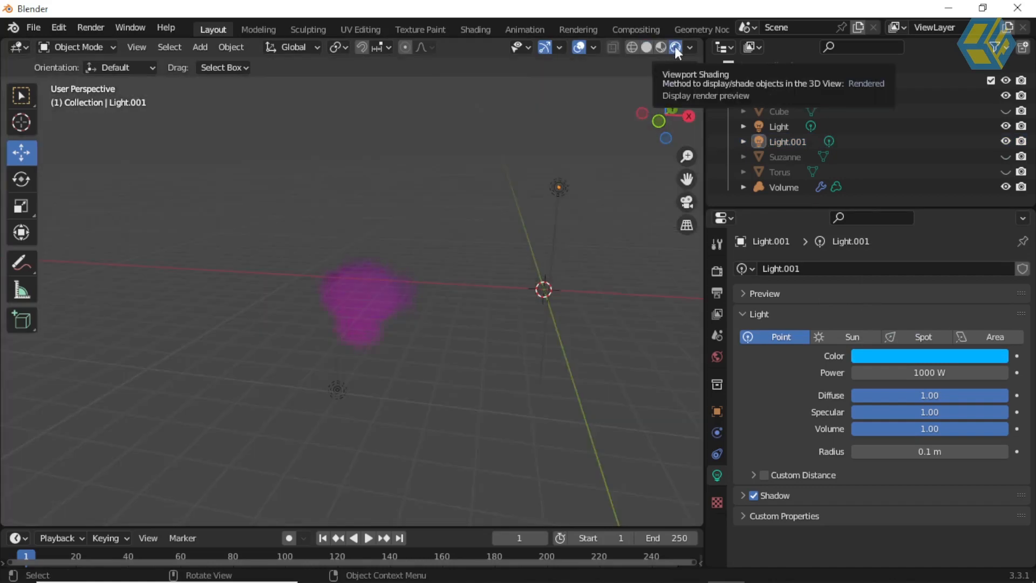
middle_click_drag(420, 370, 502, 364)
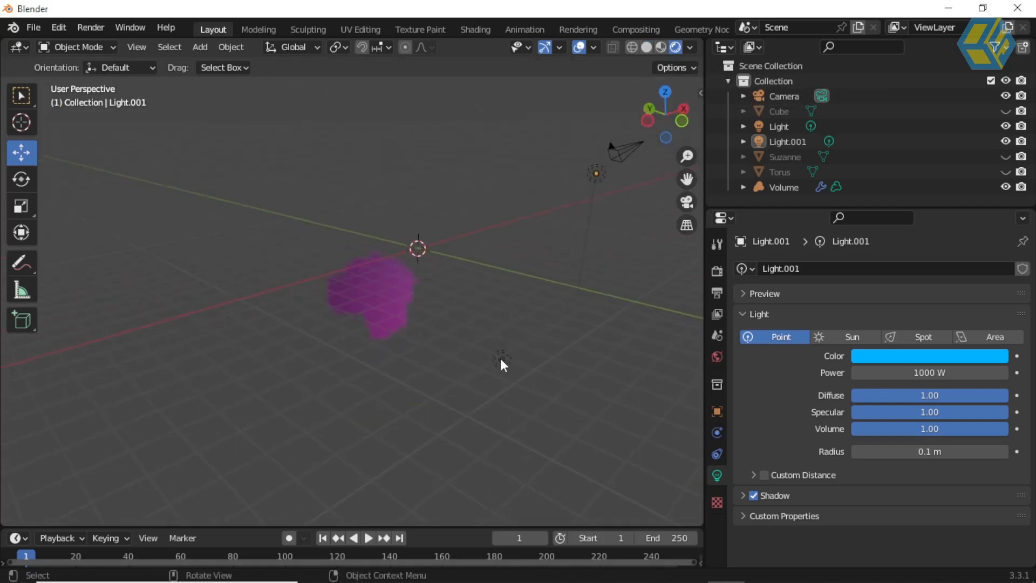
left_click(500, 360)
left_click_drag(452, 340, 436, 277)
left_click(415, 327)
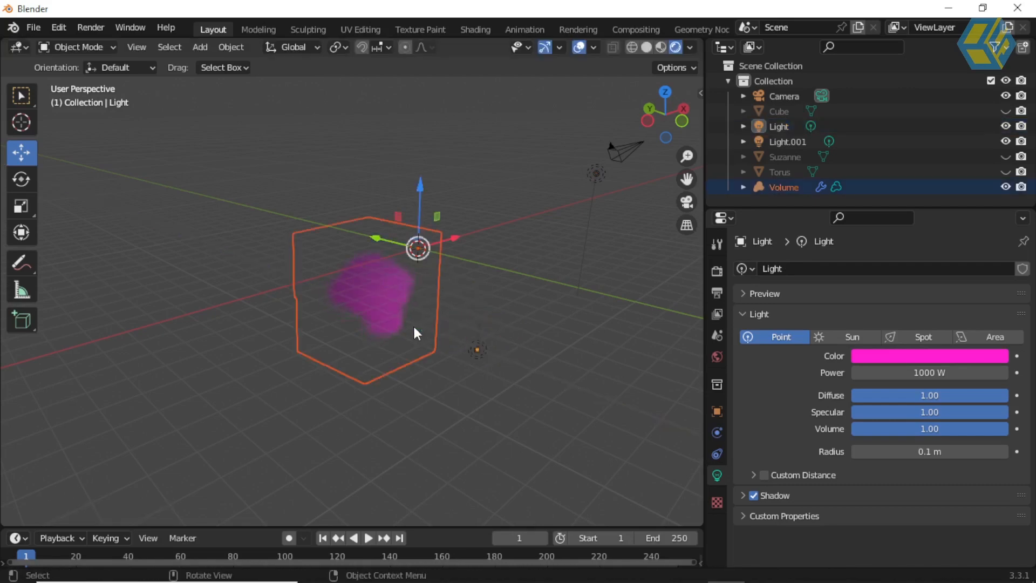
left_click(477, 348)
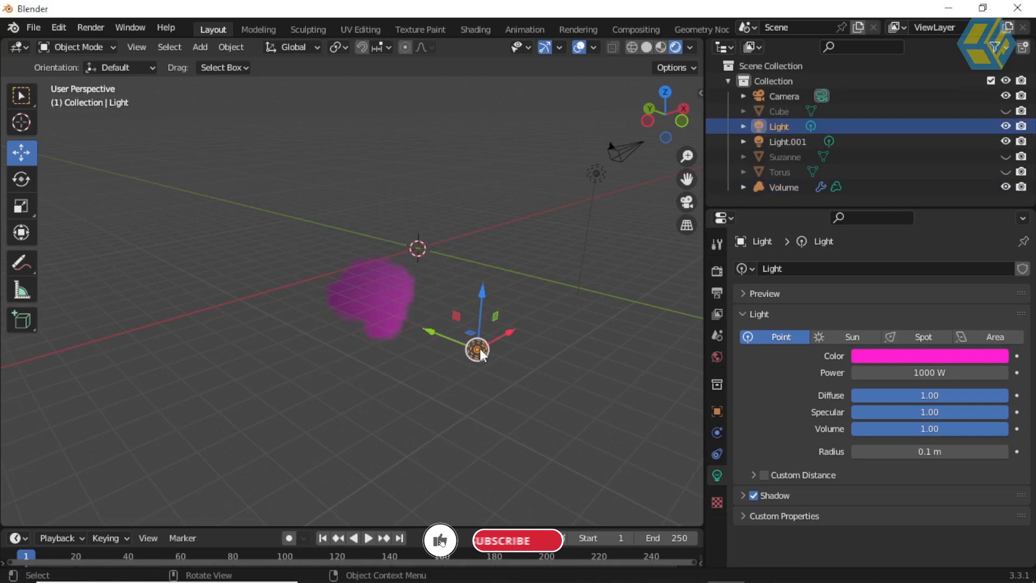
scroll(480, 351, "up", 2)
left_click_drag(490, 358, 561, 350)
middle_click_drag(561, 350, 486, 386)
left_click_drag(494, 396, 271, 399)
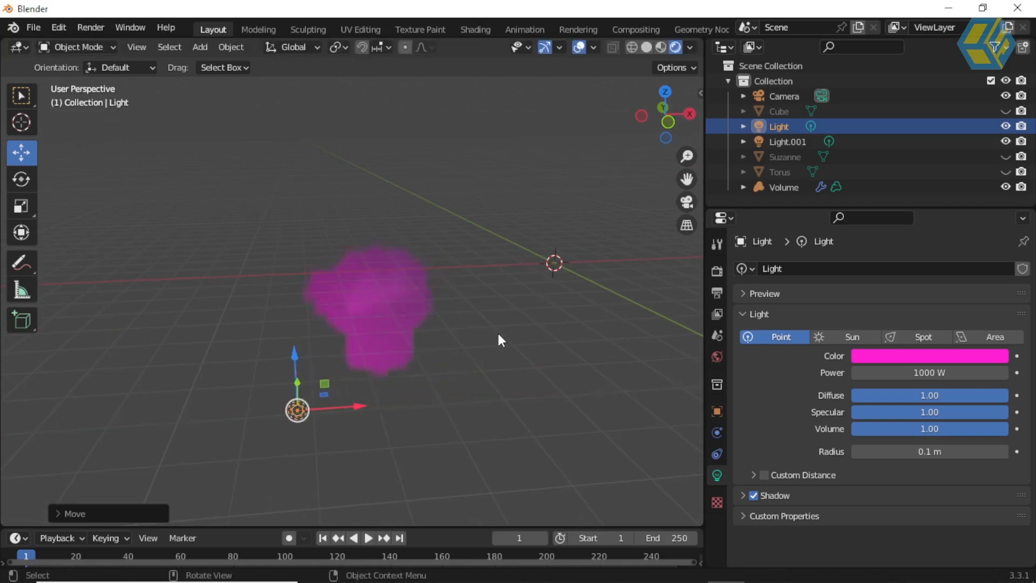
Step: Move the blue light down toward the monkey volume and set its power to 1034.5 W
middle_click_drag(497, 332, 542, 335)
left_click(622, 189)
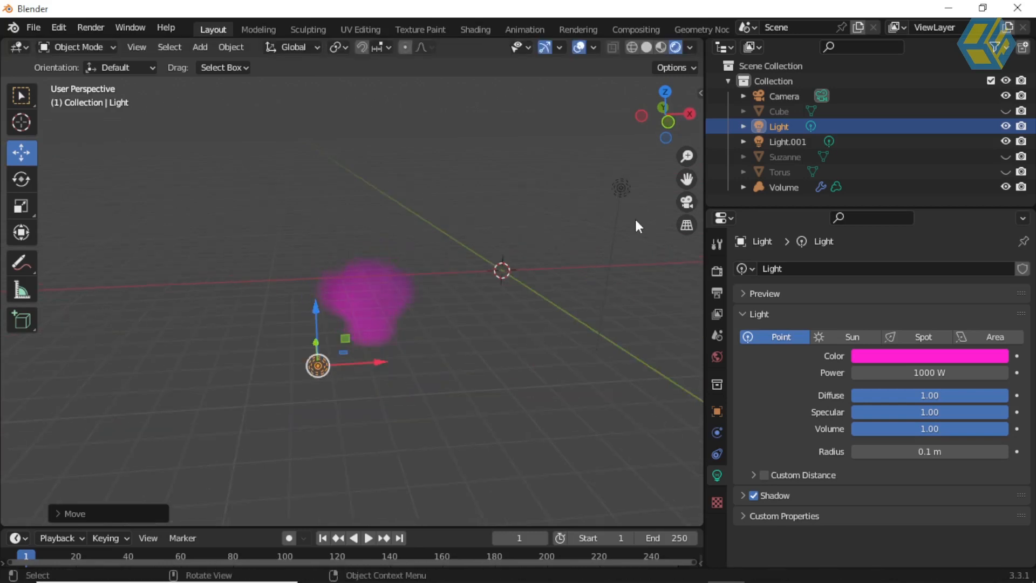
mouse_move(608, 225)
middle_mouse_down()
mouse_move(580, 227)
mouse_move(626, 223)
middle_mouse_up()
left_click_drag(602, 229, 479, 327)
middle_click_drag(503, 289, 138, 397)
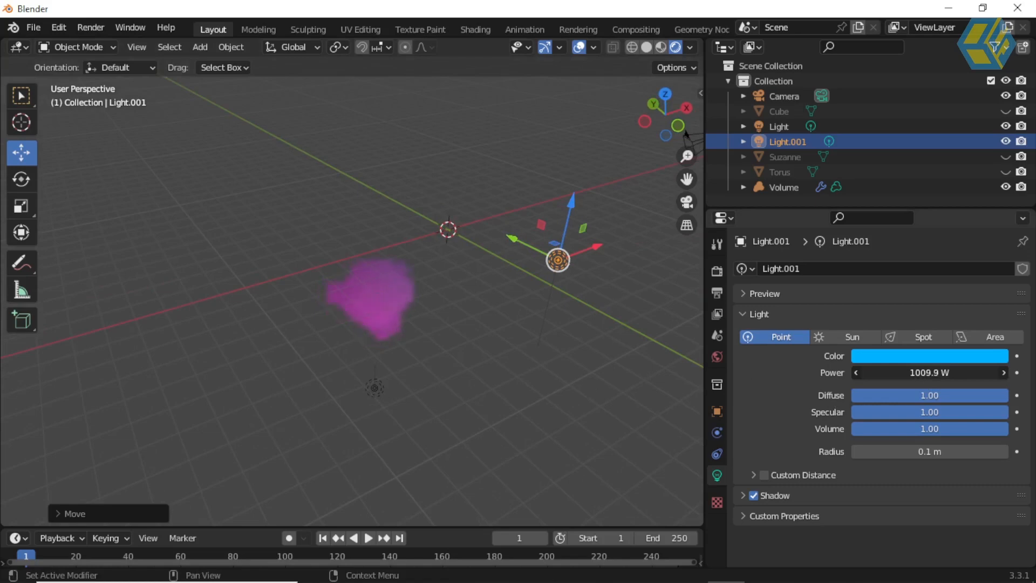
middle_click_drag(400, 334, 353, 294)
scroll(347, 289, "up", 6)
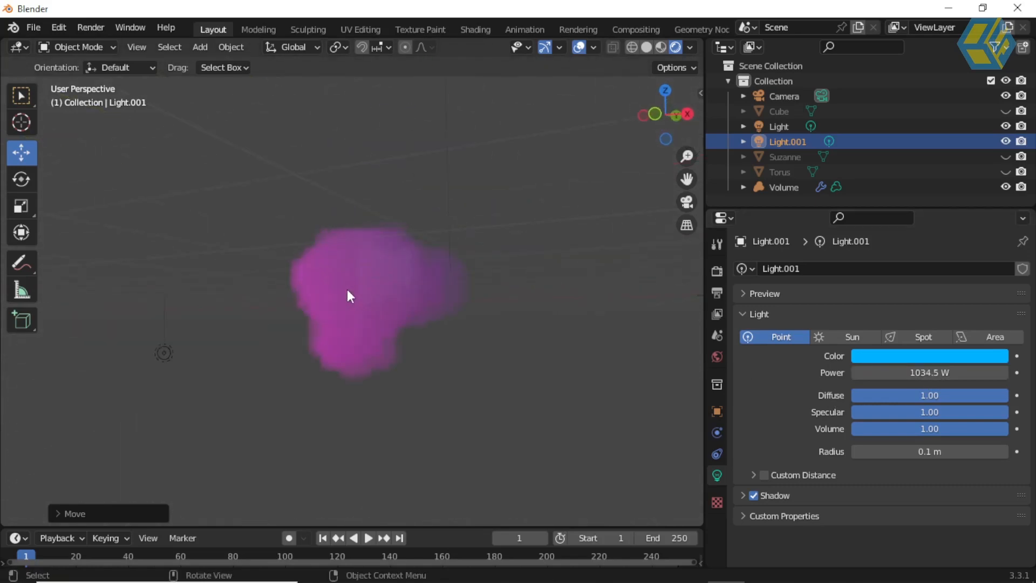
scroll(346, 307, "down", 5)
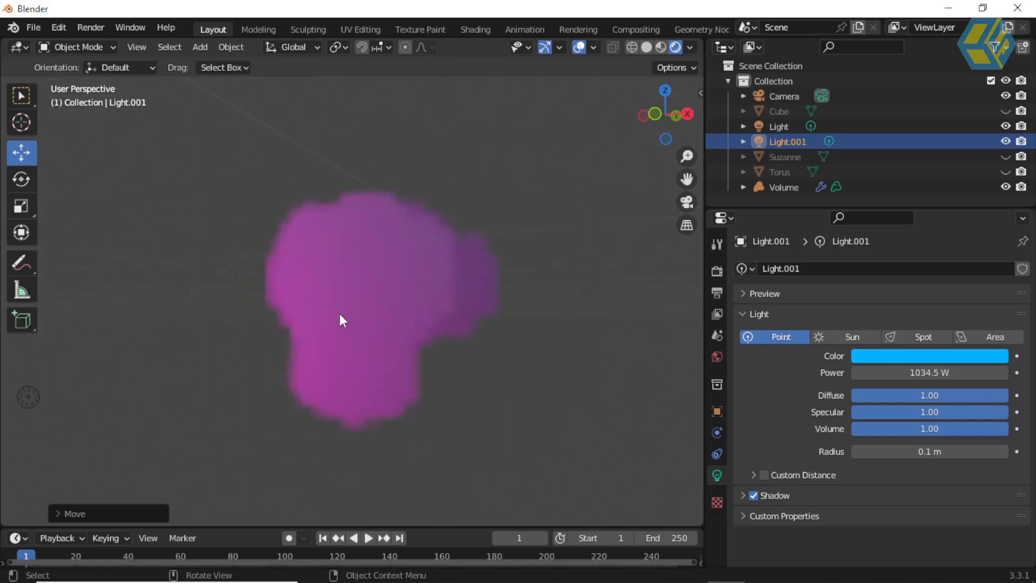
Step: Reposition the magenta light close beside the monkey volume and set its power to 1055.9 W
left_click(164, 355)
middle_click_drag(220, 386, 198, 415)
left_click_drag(212, 374, 361, 308)
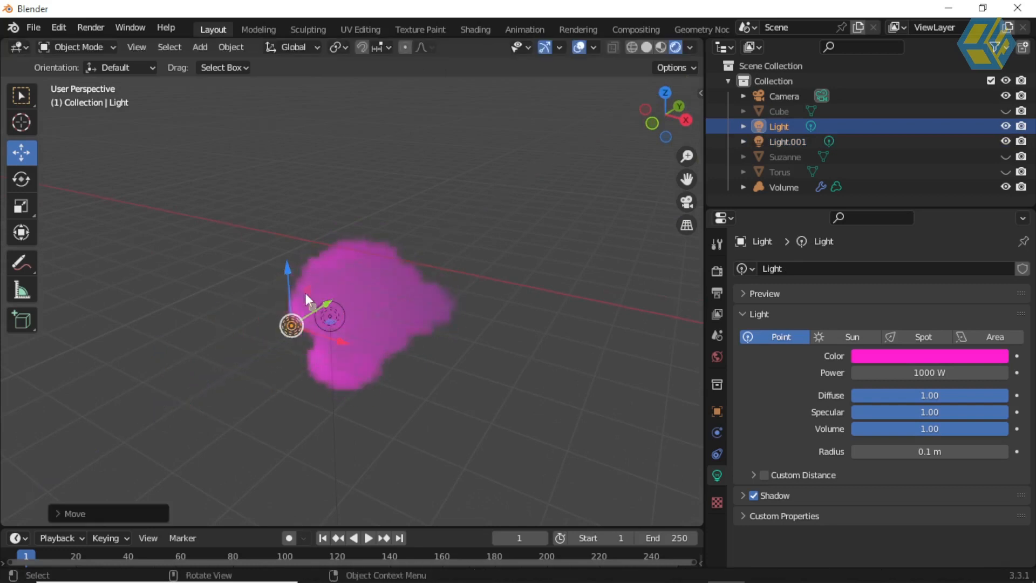
left_click_drag(286, 288, 321, 369)
middle_click_drag(377, 338, 416, 331)
middle_click_drag(467, 358, 313, 361)
left_click_drag(303, 358, 343, 390)
left_click_drag(929, 372, 954, 373)
middle_click_drag(377, 337, 289, 317)
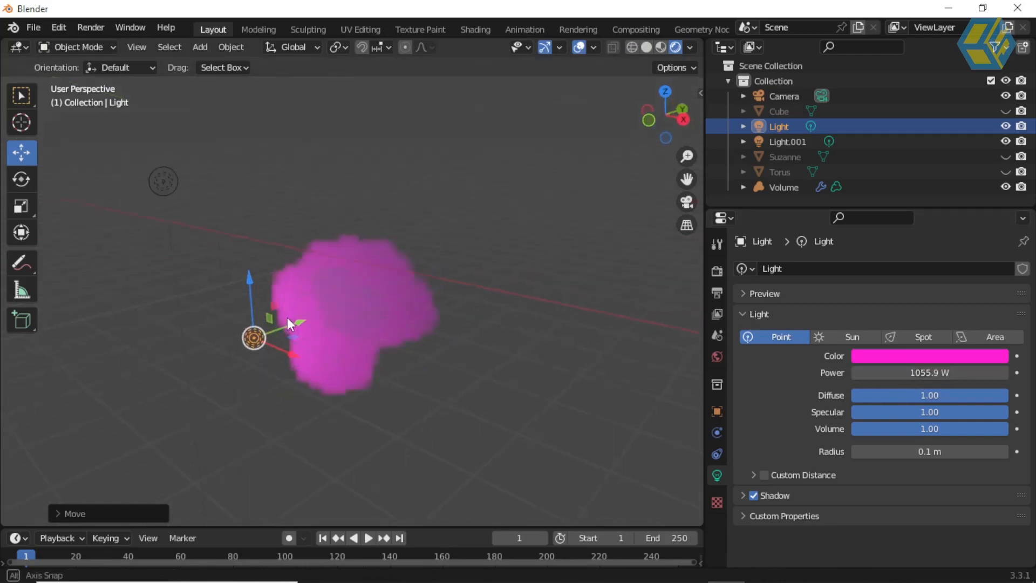
Step: Move the blue light toward positive X to the volume's opposite upper side, and select the monkey volume
left_click(169, 201)
left_click_drag(215, 182, 438, 174)
mouse_move(375, 287)
middle_mouse_down()
mouse_move(406, 290)
mouse_move(354, 282)
mouse_move(378, 292)
middle_mouse_up()
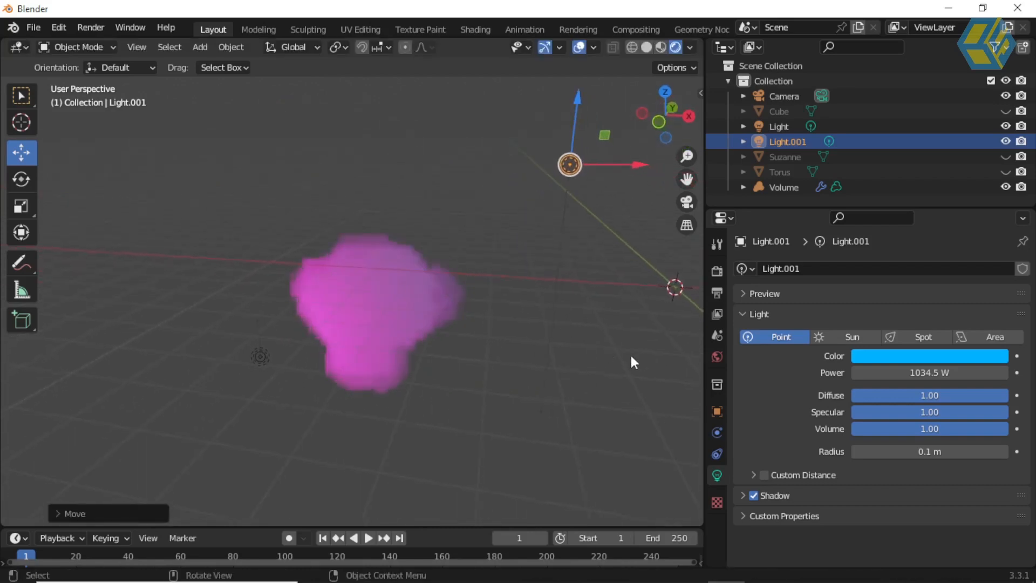
left_click(353, 306)
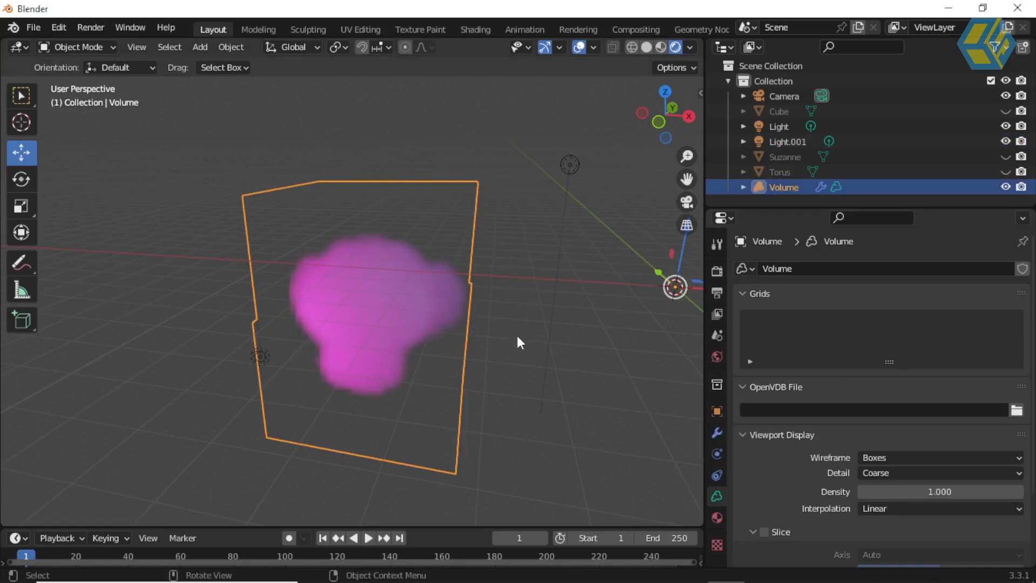
middle_click_drag(506, 330, 506, 313)
scroll(506, 314, "up", 2)
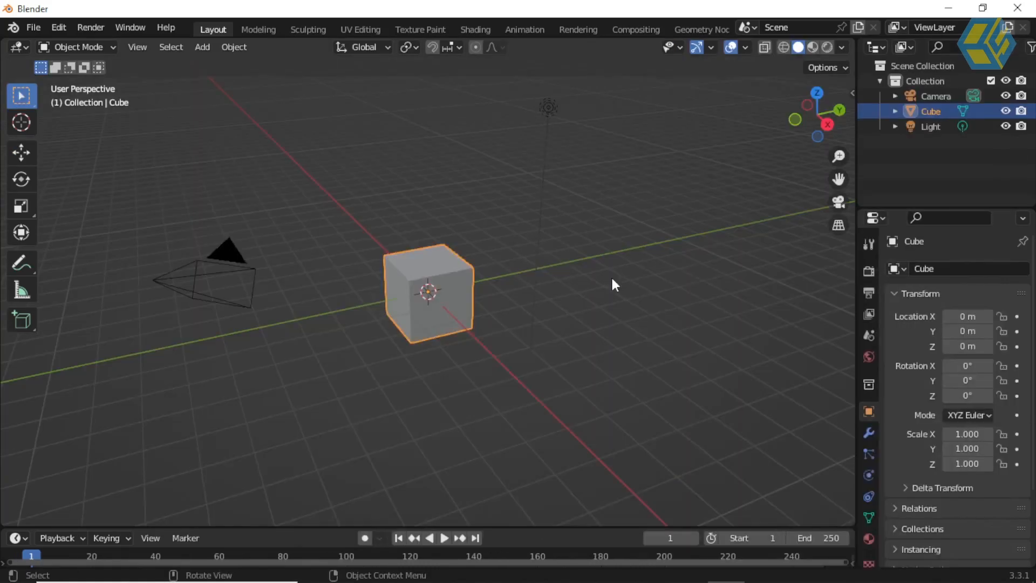
left_click(868, 432)
left_click(915, 268)
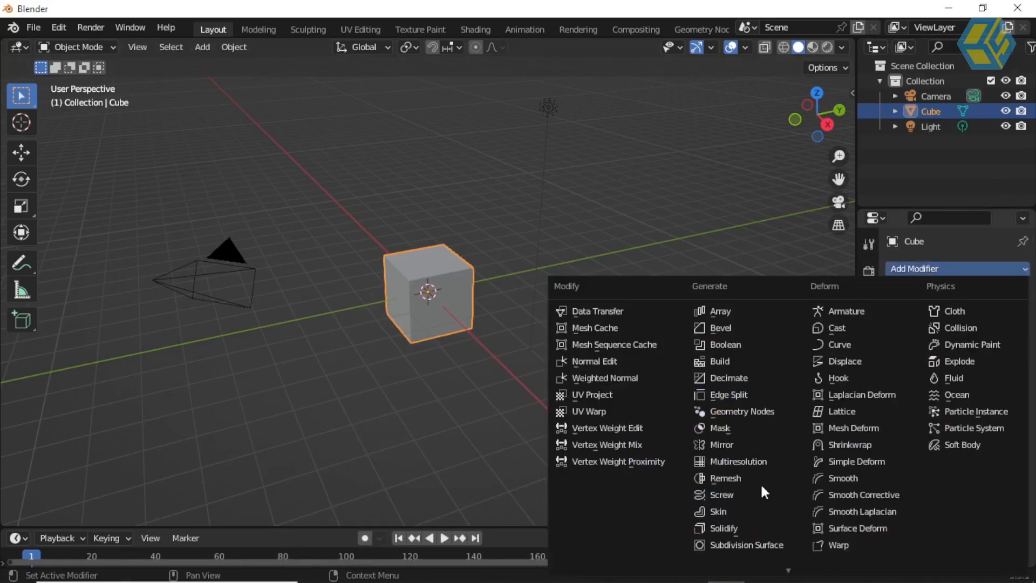
scroll(749, 544, "down", 3)
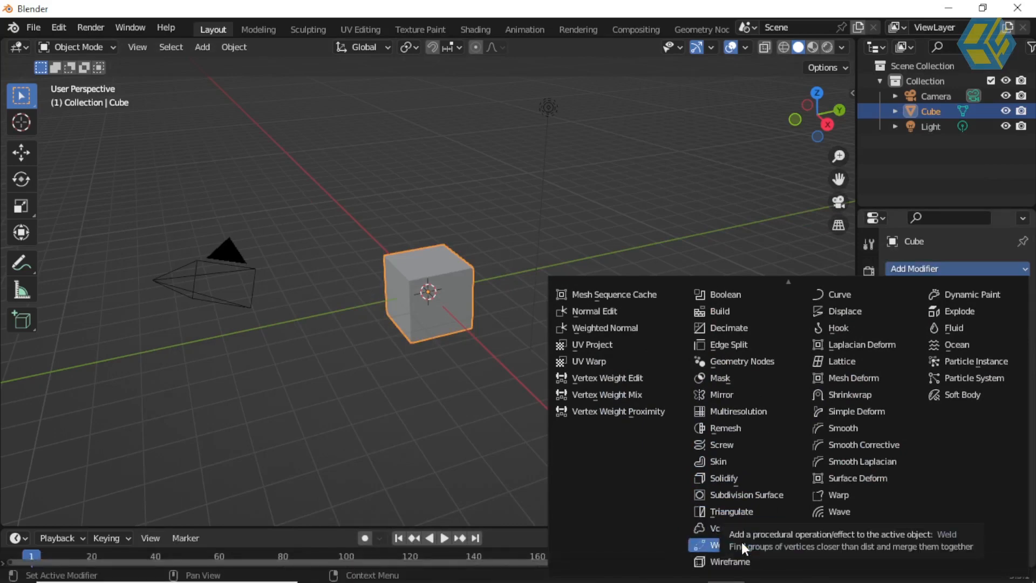
left_click(437, 223)
Step: Replace the default cube with a UV sphere by deleting the cube and adding the new mesh
mouse_move(456, 267)
middle_mouse_down()
mouse_move(485, 260)
mouse_move(473, 257)
middle_mouse_up()
scroll(472, 259, "up", 3)
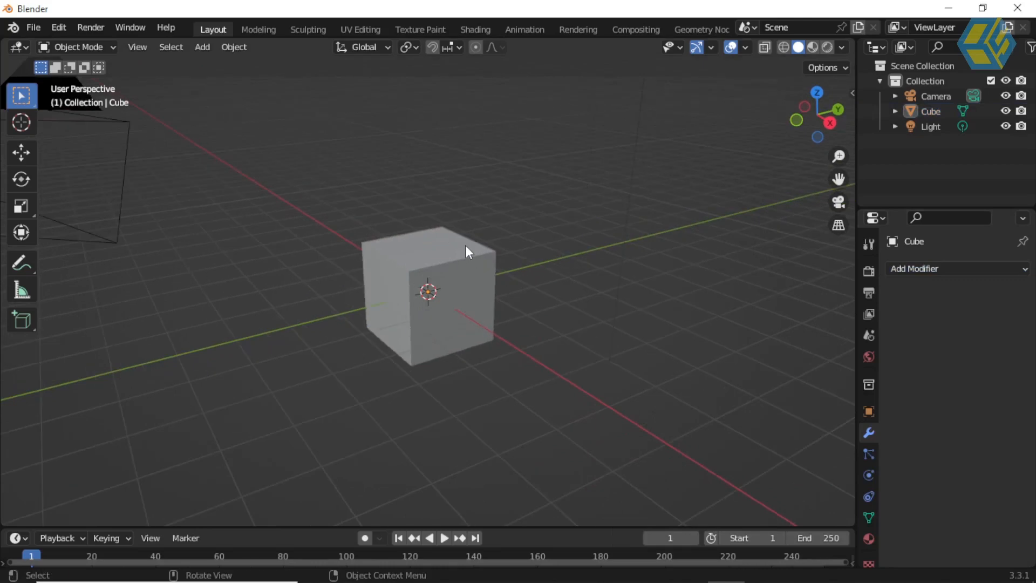
scroll(465, 246, "up", 2)
left_click(467, 248)
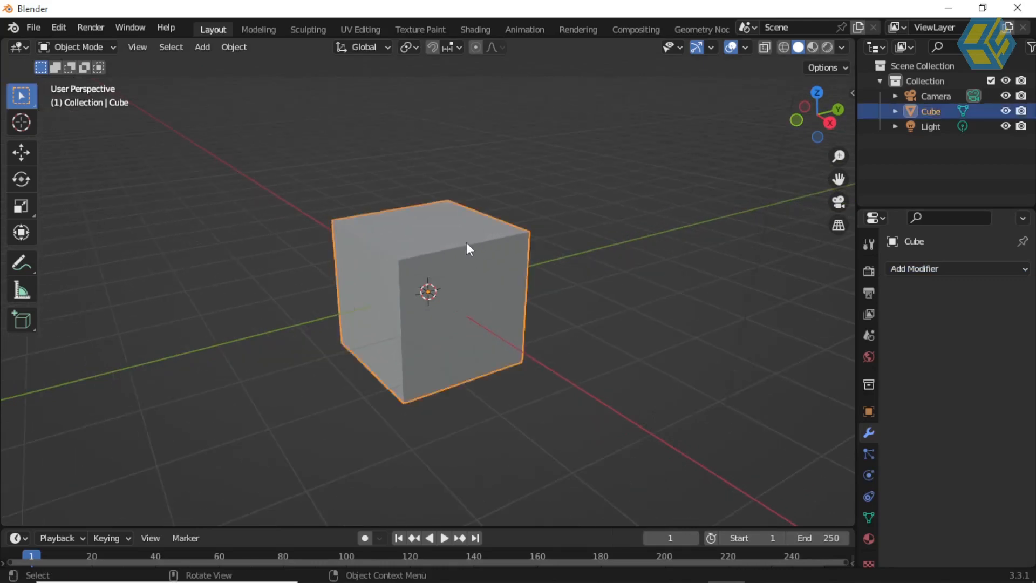
key("Delete")
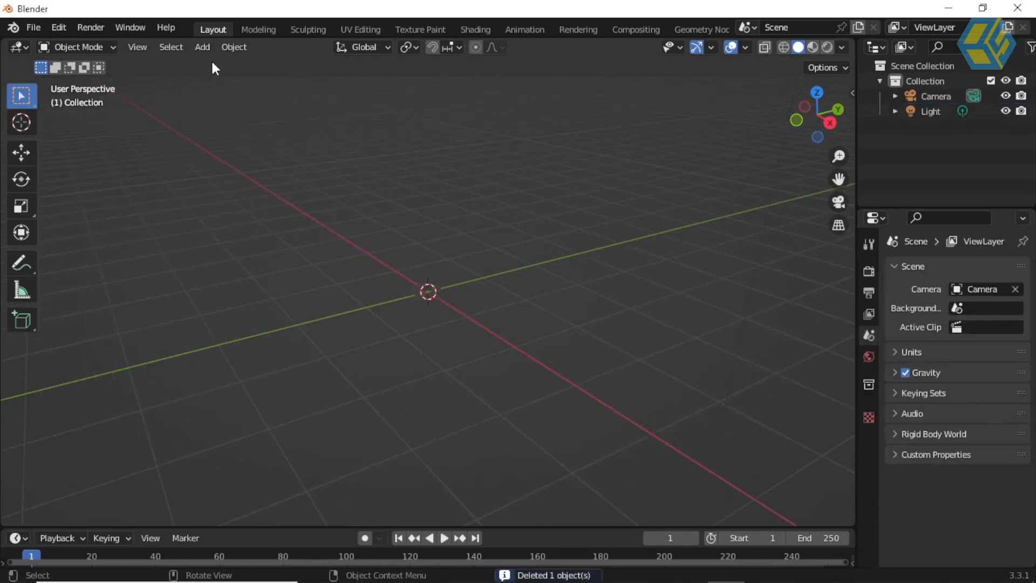
left_click(204, 47)
mouse_move(215, 62)
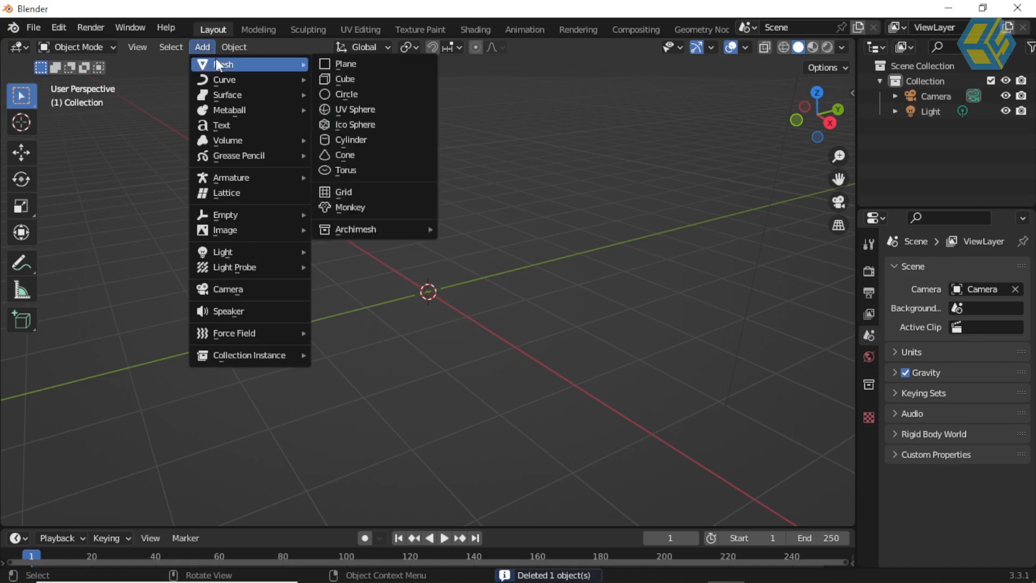
left_click(361, 110)
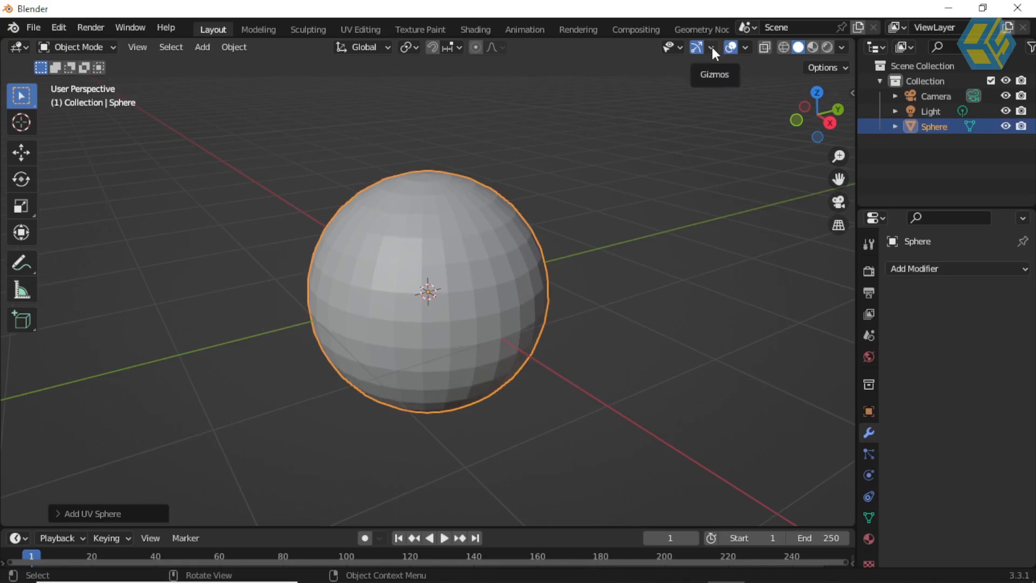
Step: Show the wireframe overlay on the sphere in the viewport
left_click(744, 48)
left_click(651, 302)
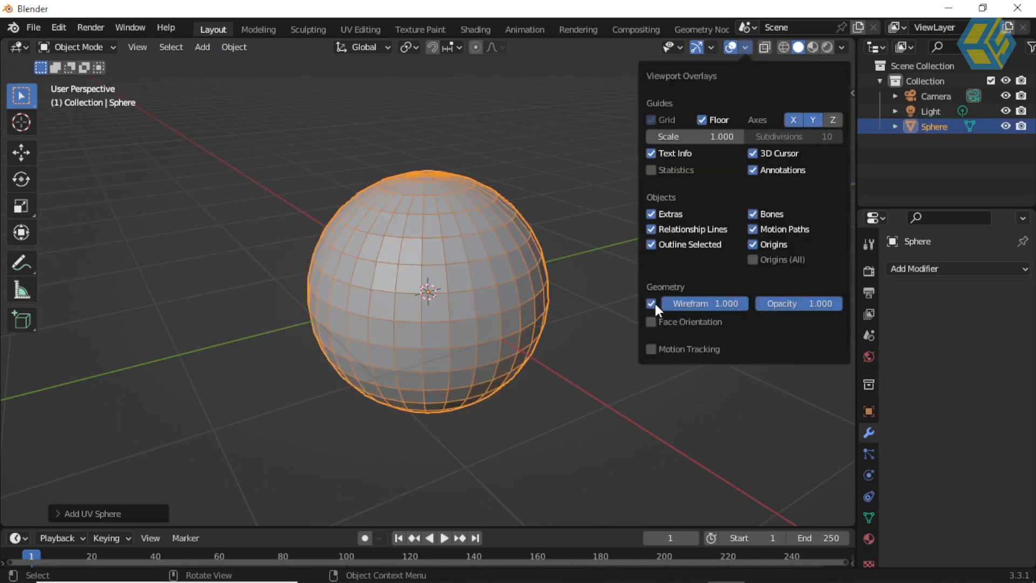
scroll(526, 186, "up", 2)
middle_click_drag(564, 196, 653, 268)
Step: Add a Weld modifier to the sphere and widen the properties editor so its settings are readable
left_click(941, 270)
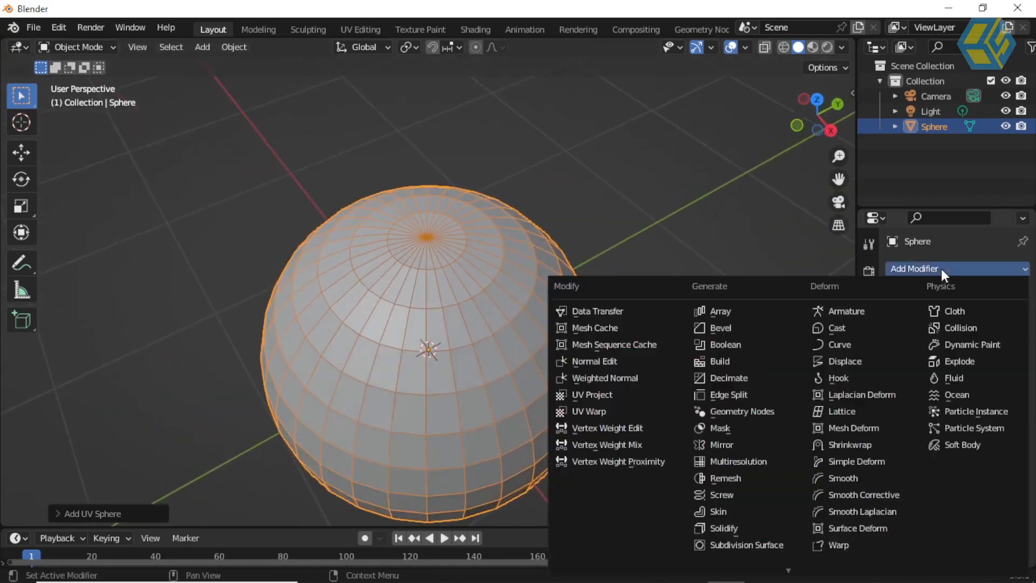
scroll(747, 565, "down", 6)
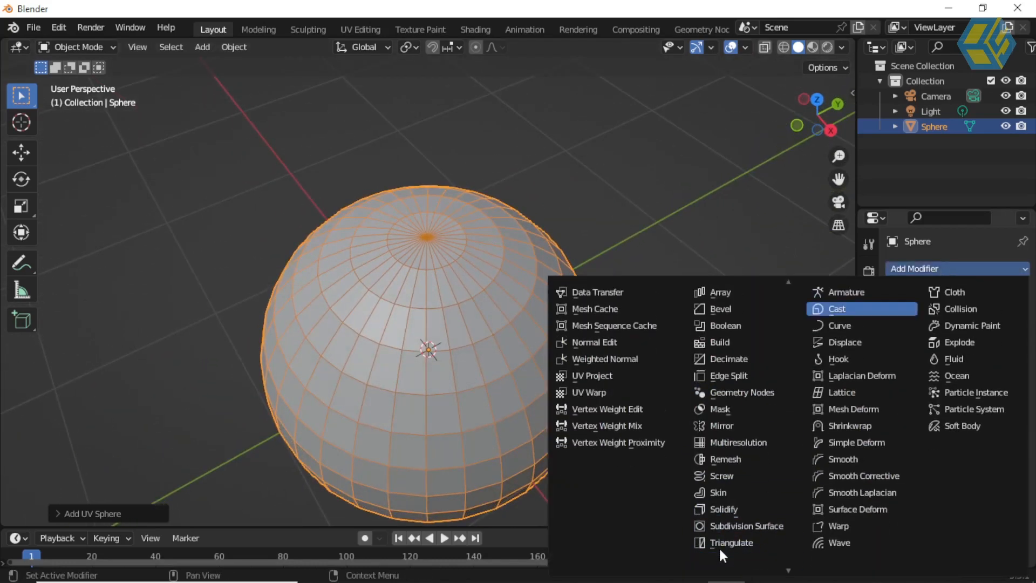
scroll(726, 540, "down", 2)
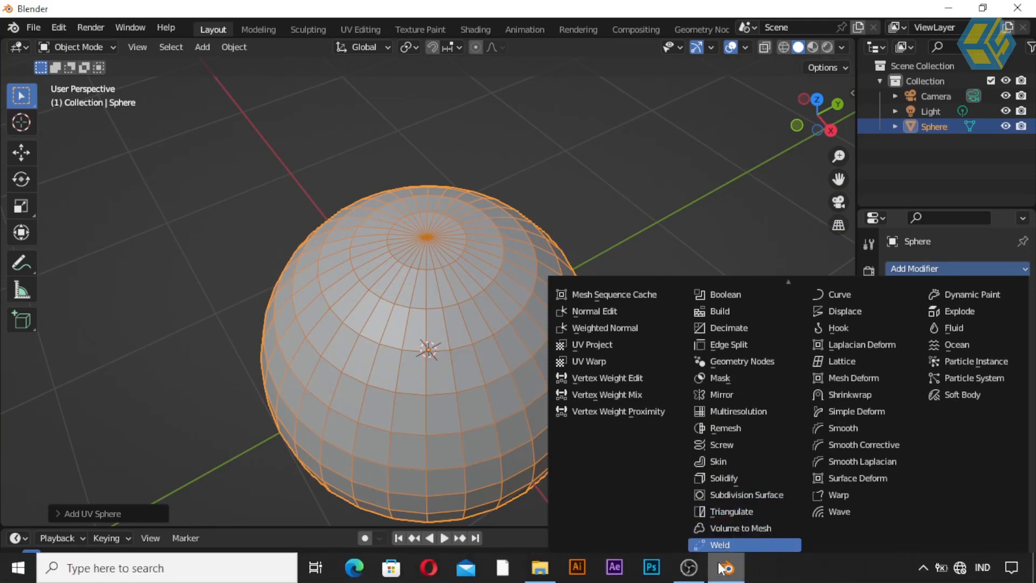
left_click(716, 545)
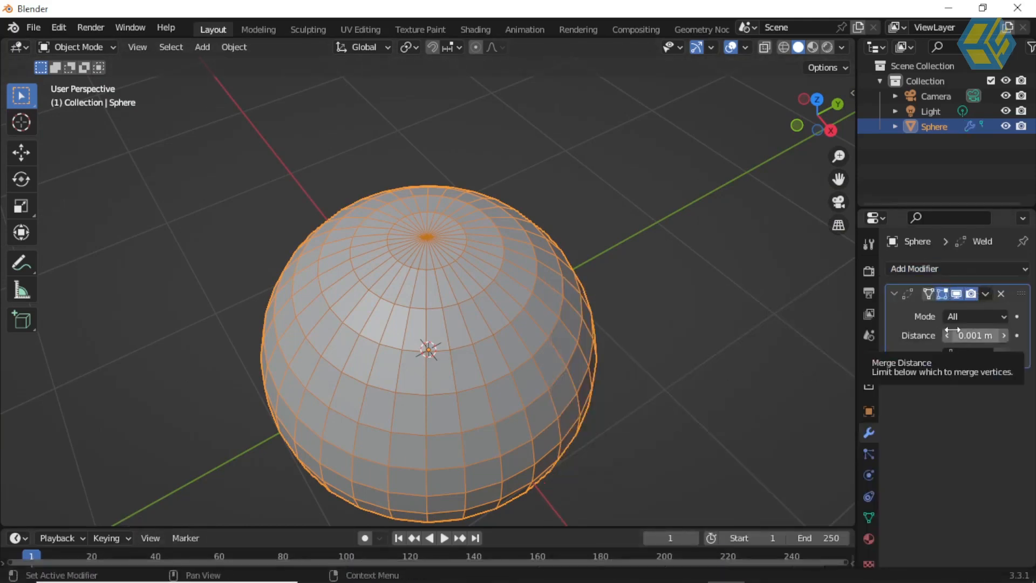
left_click_drag(853, 297, 731, 323)
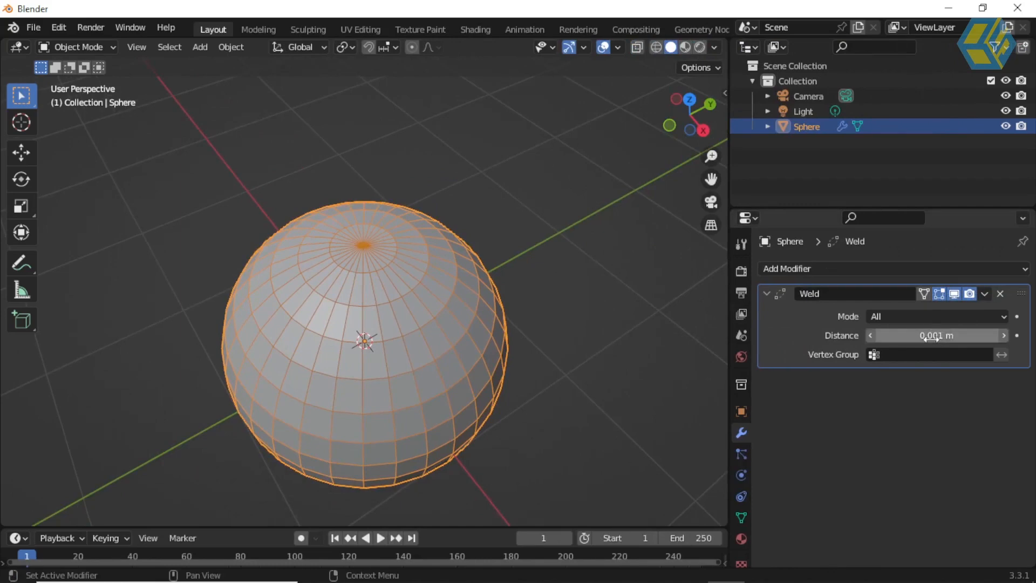
Step: Try a Weld merge distance of 0.073 m on the sphere's pole, and reduce it to 0.006 m
left_click_drag(936, 334, 966, 335)
scroll(365, 257, "up", 6)
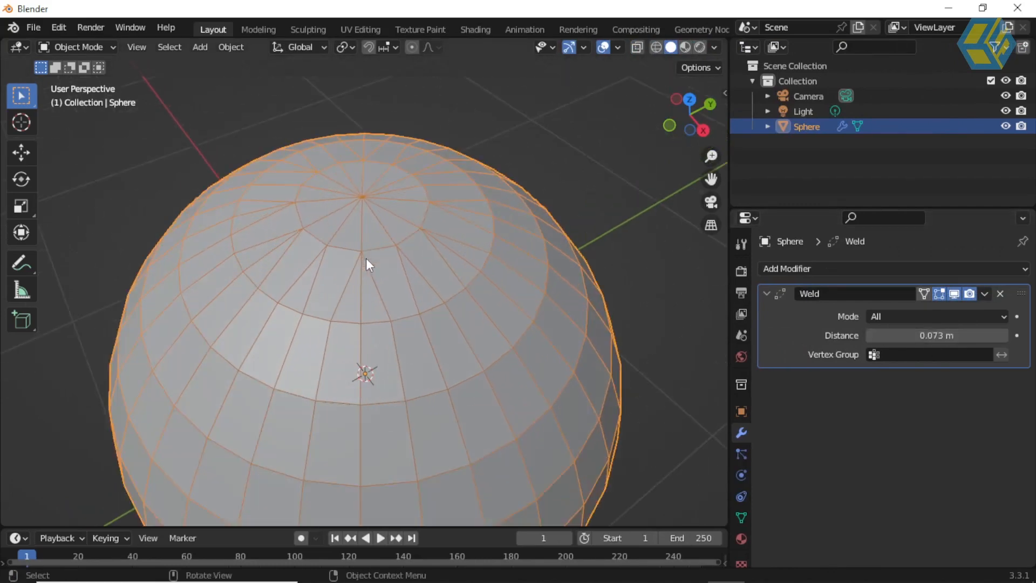
left_click_drag(920, 335, 891, 335)
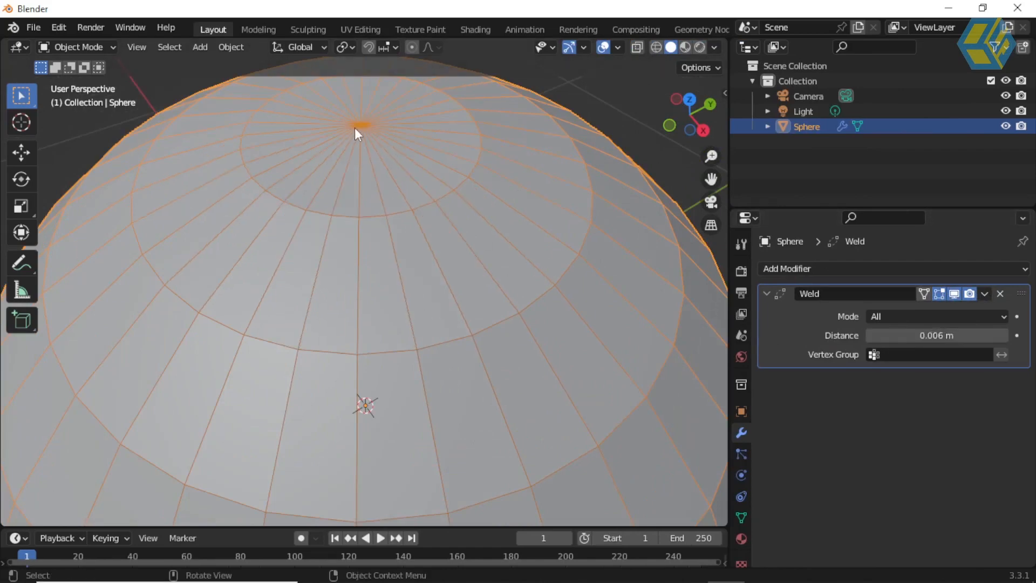
Step: Circle three neighboring vertices near the sphere's pole with freehand annotations, and set the Weld distance to 0.063 m
left_click(16, 270)
mouse_move(327, 207)
left_mouse_down()
mouse_move(337, 225)
mouse_move(418, 213)
left_mouse_up()
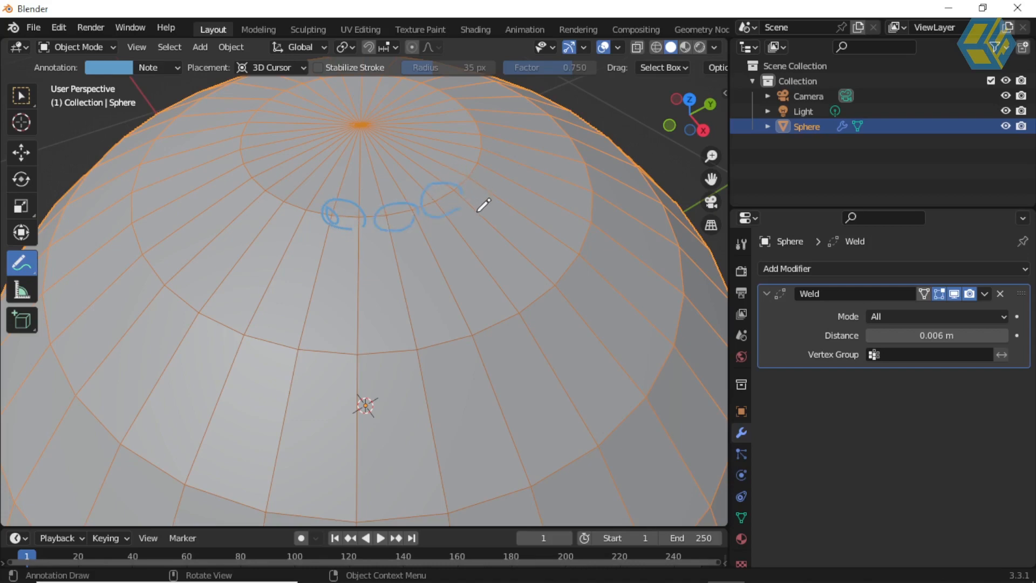
left_click_drag(939, 335, 979, 335)
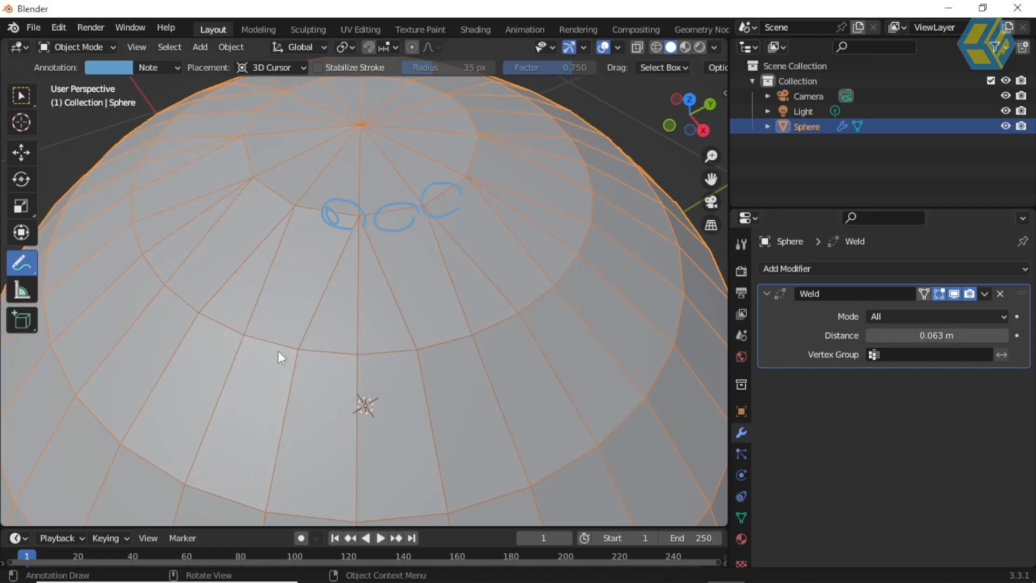
Step: Try Weld distances of 0.148 m and 0.116 m, examining the merged vertices around the sphere's pole
left_click_drag(864, 335, 919, 335)
scroll(370, 198, "down", 5)
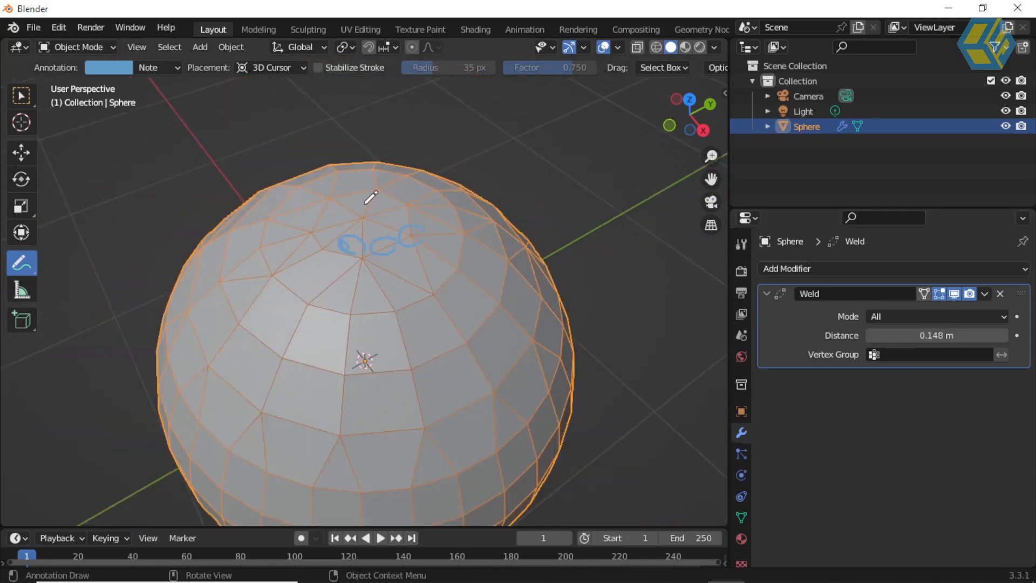
middle_click_drag(370, 217, 400, 192)
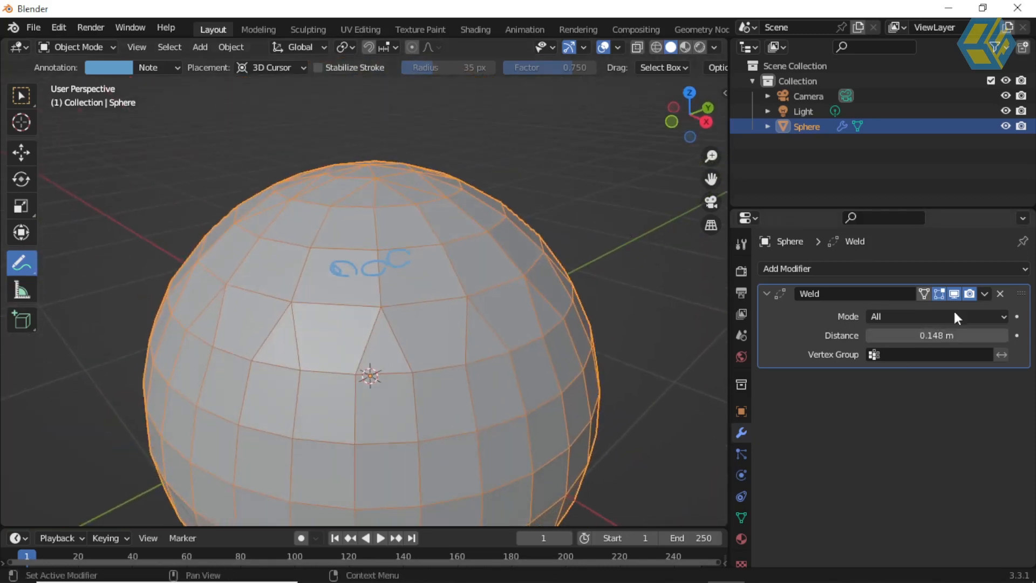
mouse_move(936, 335)
left_mouse_down()
mouse_move(1006, 335)
mouse_move(926, 335)
left_mouse_up()
middle_click_drag(416, 224, 372, 265)
scroll(307, 208, "up", 2)
scroll(270, 208, "down", 4)
Step: Keep the sphere in Object Mode and set the Weld distance to 0.086 m
left_click(92, 46)
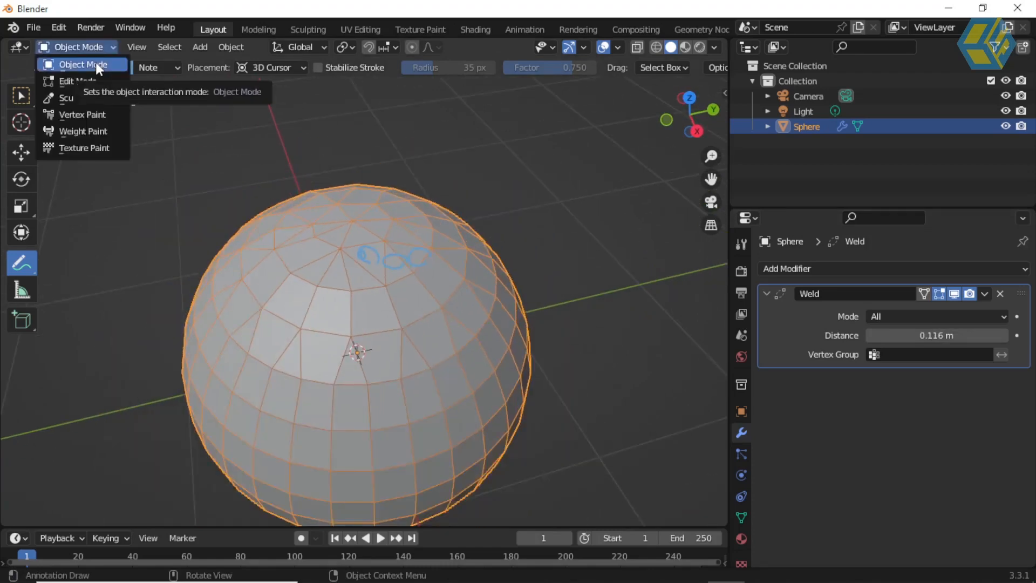
left_click(96, 63)
left_click_drag(932, 336, 869, 336)
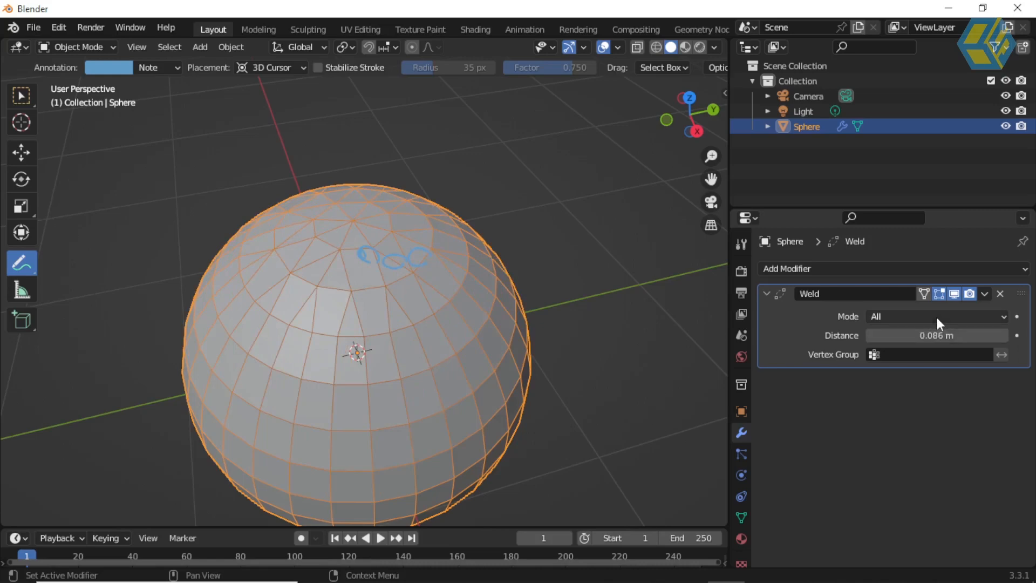
Step: Compare the Weld modifier's All and Connected modes on the sphere's pole, leaving the mode set to Connected
left_click(935, 317)
left_click(917, 350)
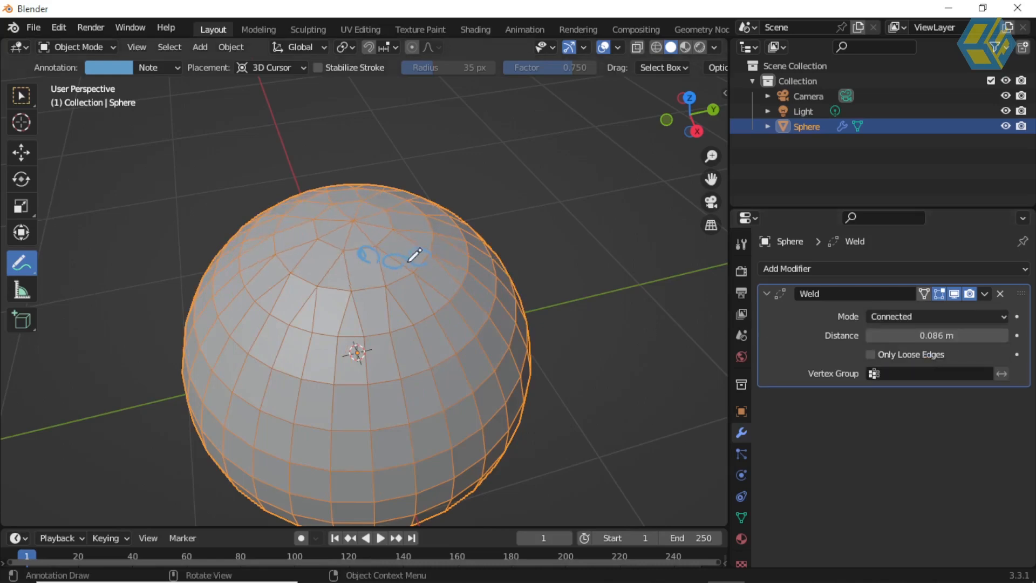
middle_click_drag(407, 251, 426, 266)
scroll(423, 254, "up", 5)
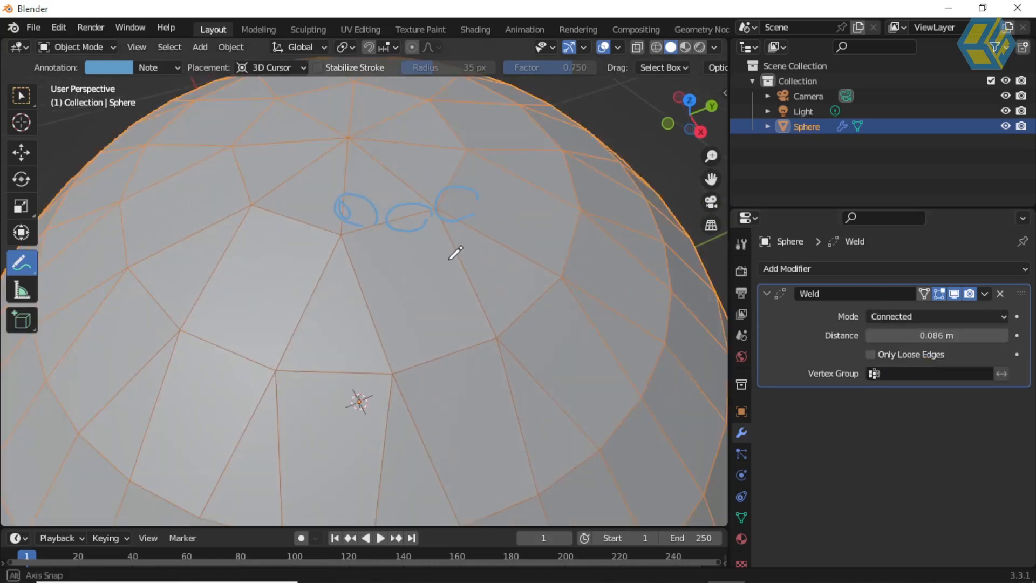
left_click(898, 317)
left_click(899, 332)
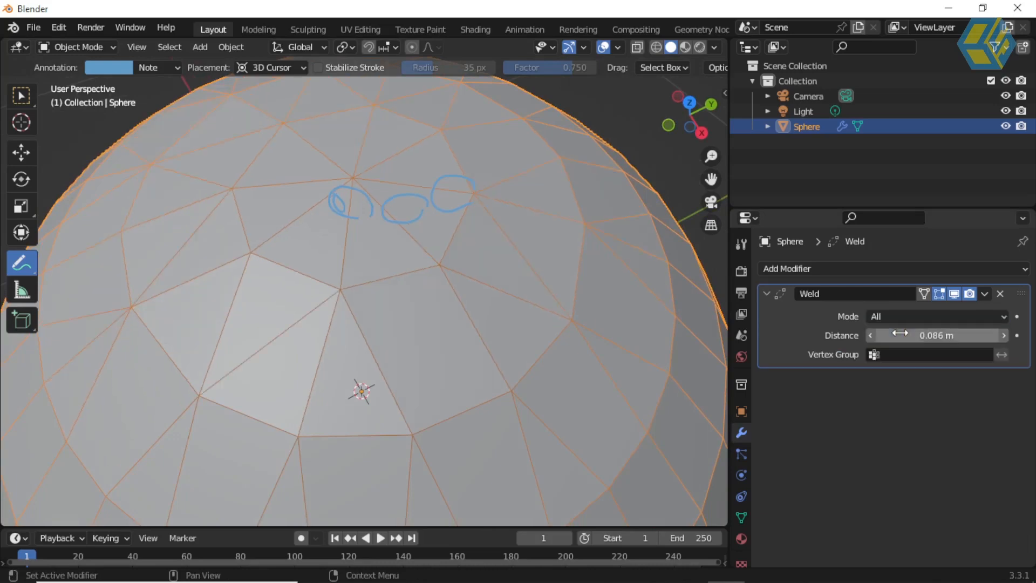
left_click(930, 317)
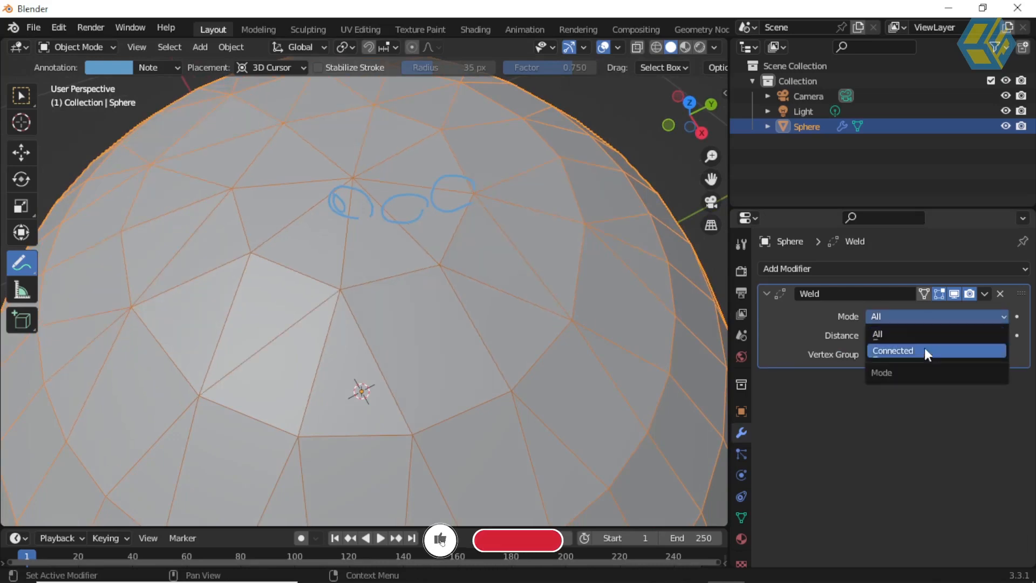
left_click(922, 350)
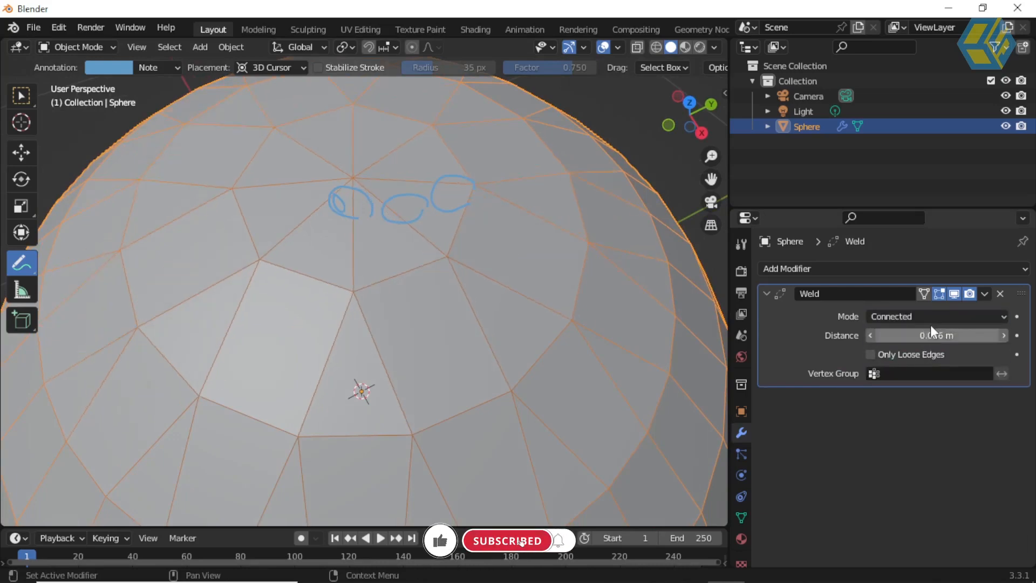
left_click(930, 317)
left_click(930, 334)
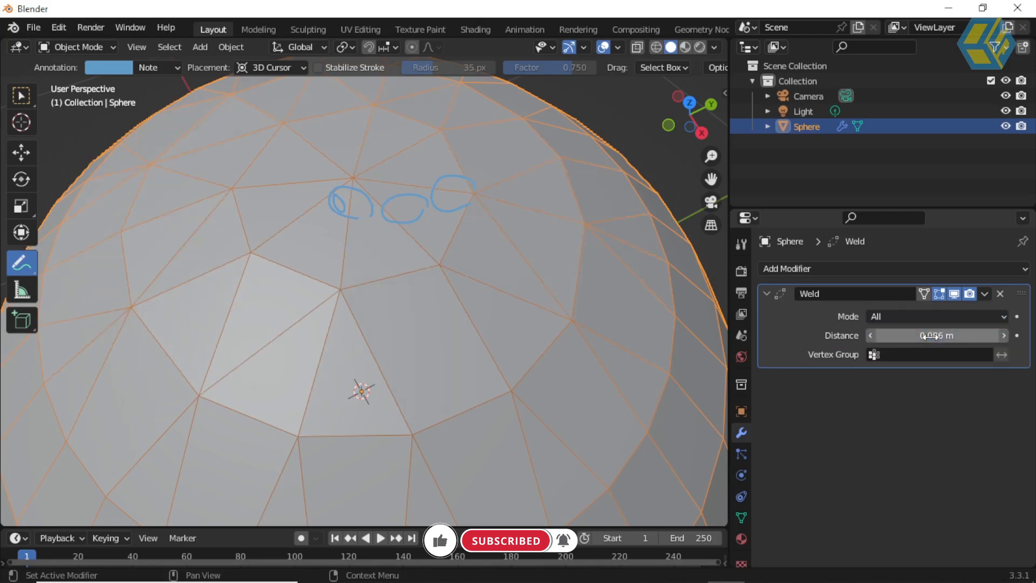
left_click(920, 316)
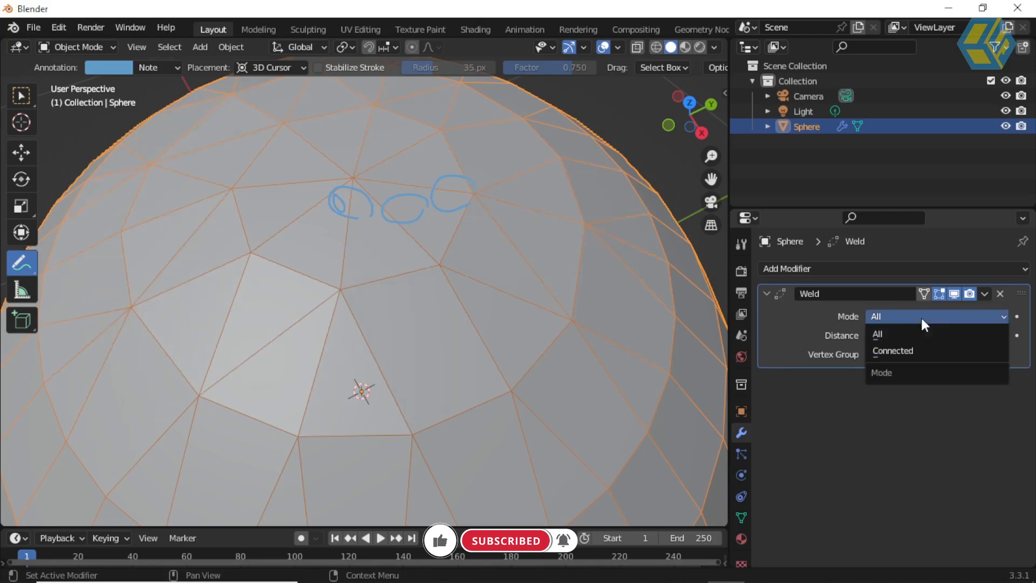
left_click(921, 349)
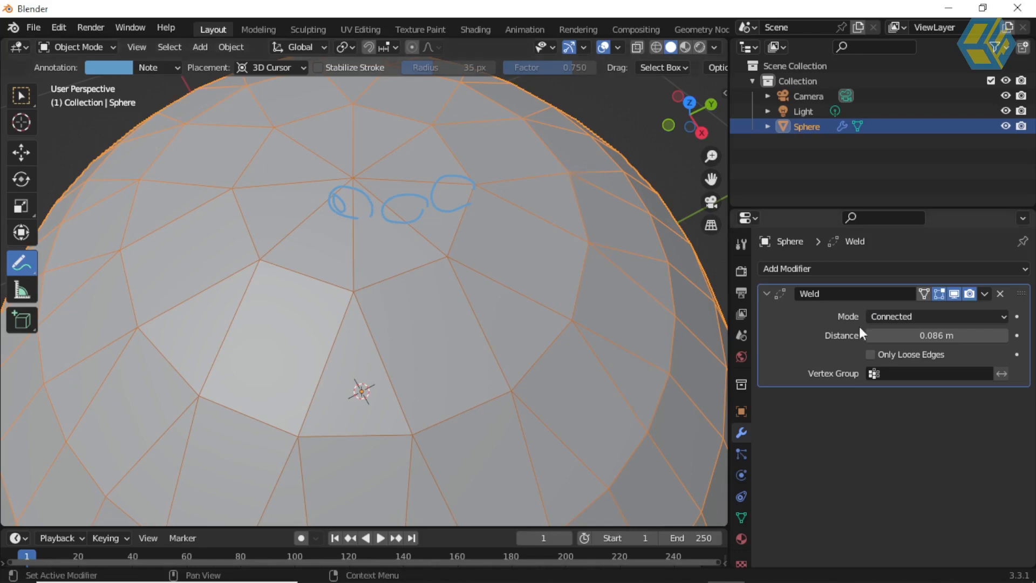
Step: Try a Weld distance of 0.118 m, and circle merged vertices near the sphere's pole with freehand annotations
mouse_move(874, 335)
left_mouse_down()
mouse_move(830, 335)
mouse_move(901, 335)
left_mouse_up()
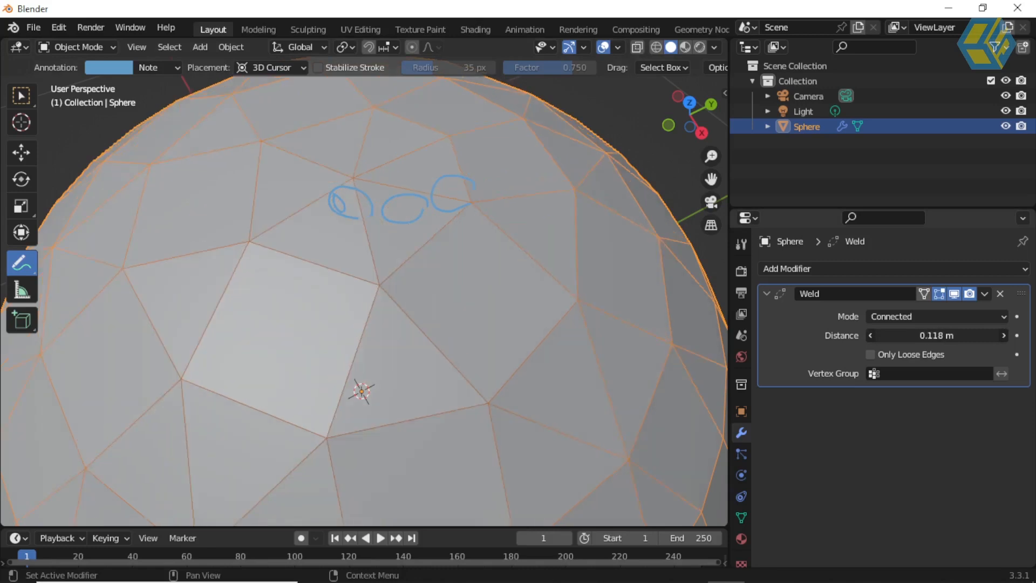
mouse_move(395, 263)
left_mouse_down()
mouse_move(377, 291)
mouse_move(411, 276)
left_mouse_up()
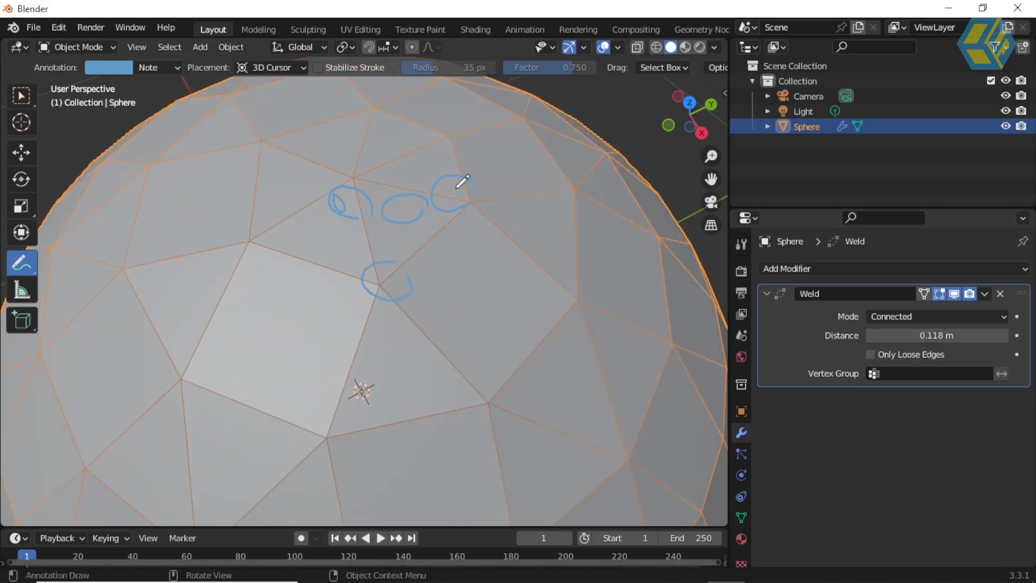
left_click_drag(480, 352, 501, 387)
left_click(75, 47)
left_click(89, 63)
Step: Erase all annotation circles from the sphere, and return to the Select Box tool
scroll(379, 170, "down", 7)
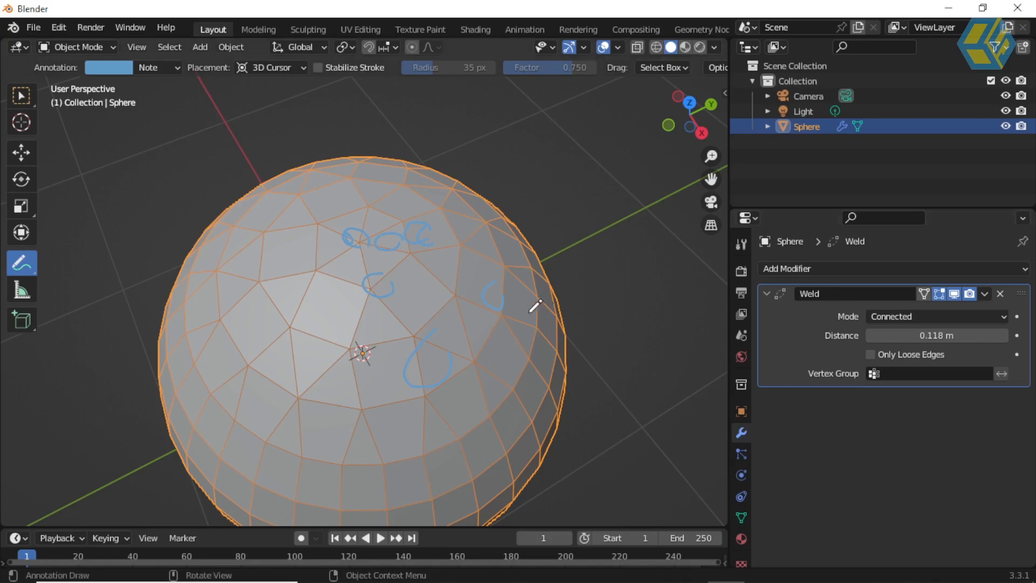
middle_click_drag(520, 278, 526, 222)
left_click_drag(22, 268, 92, 359)
mouse_move(393, 273)
left_mouse_down()
mouse_move(334, 257)
mouse_move(508, 293)
mouse_move(428, 351)
mouse_move(475, 383)
left_mouse_up()
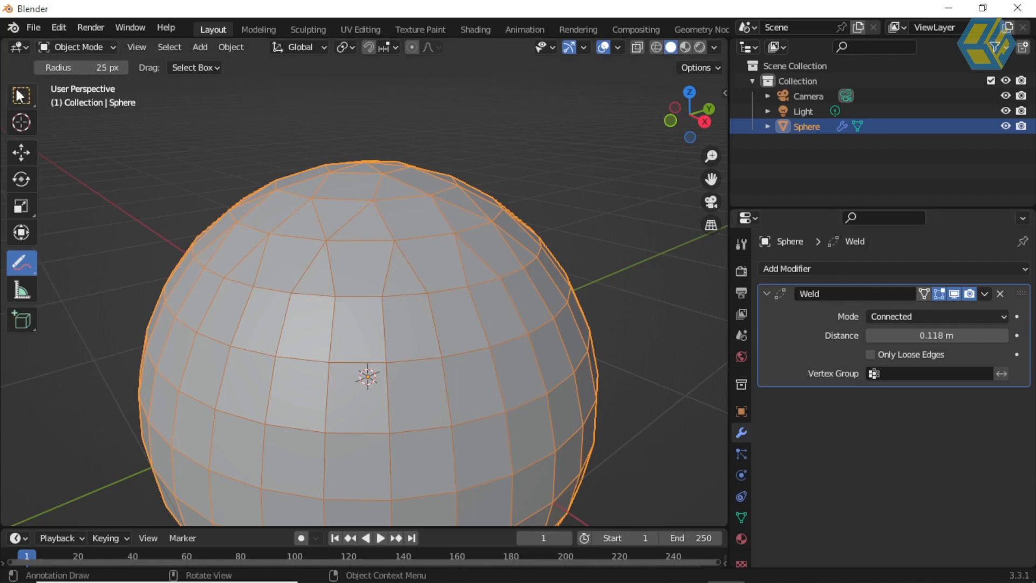
left_click(21, 96)
Step: Try Weld distances of 0.027 m and 0.242 m on the sphere, keeping the mode on Connected
mouse_move(430, 176)
middle_mouse_down()
mouse_move(410, 199)
mouse_move(689, 229)
middle_mouse_up()
left_click_drag(934, 336, 952, 336)
left_click_drag(936, 335, 890, 335)
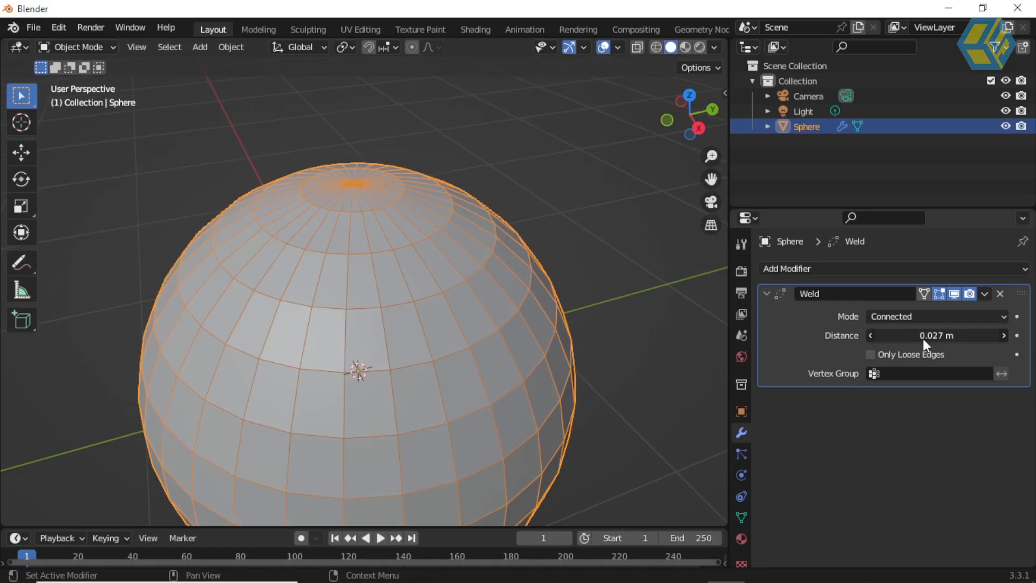
scroll(486, 305, "down", 2)
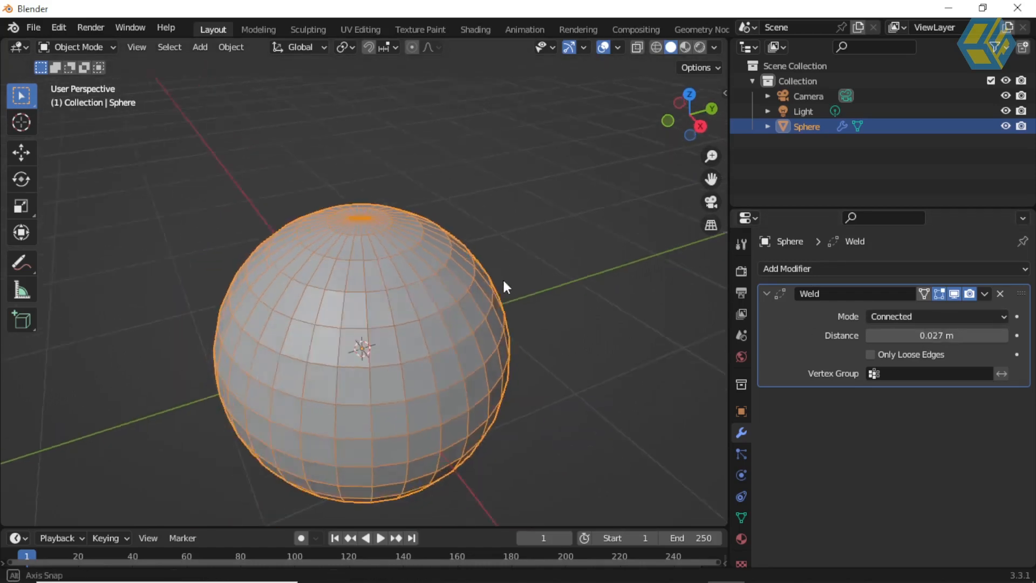
left_click_drag(867, 335, 921, 334)
left_click(892, 317)
middle_click_drag(546, 331, 462, 379)
left_click(904, 317)
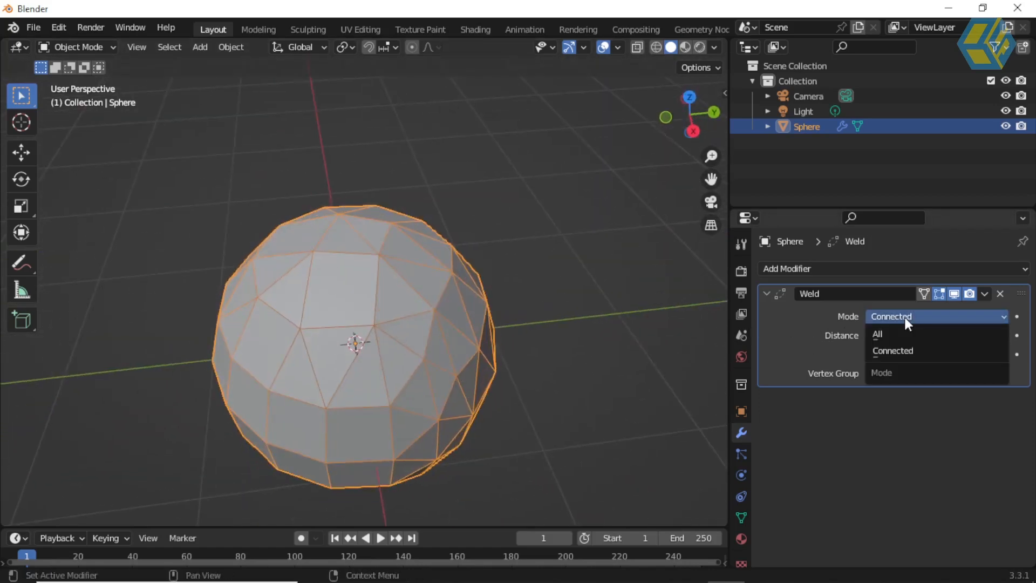
left_click(903, 351)
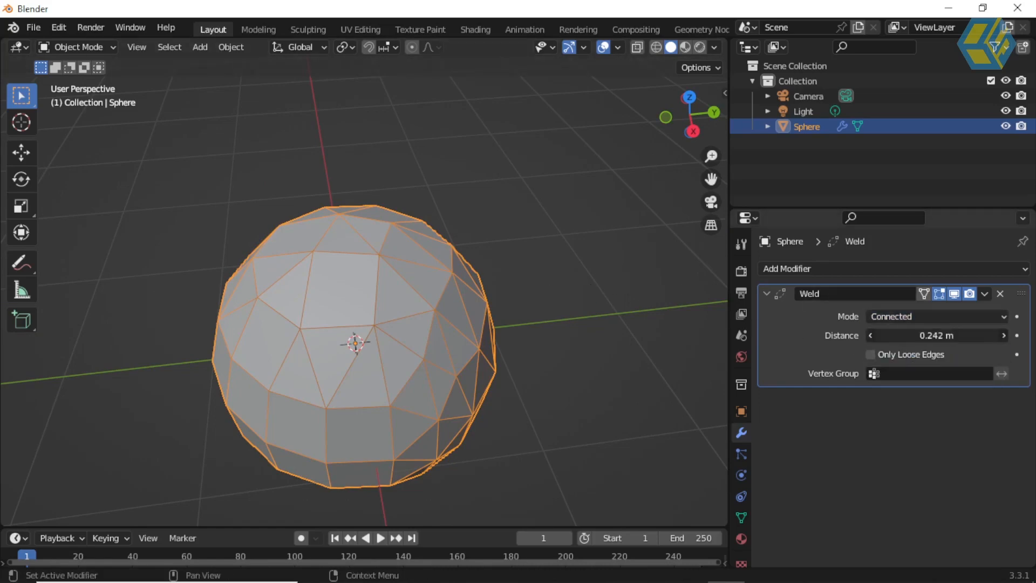
Step: Set the Weld distance to 0 m with the sphere selected
left_click_drag(936, 335, 885, 335)
left_click(523, 239)
middle_click_drag(356, 291, 386, 258)
left_click(393, 276)
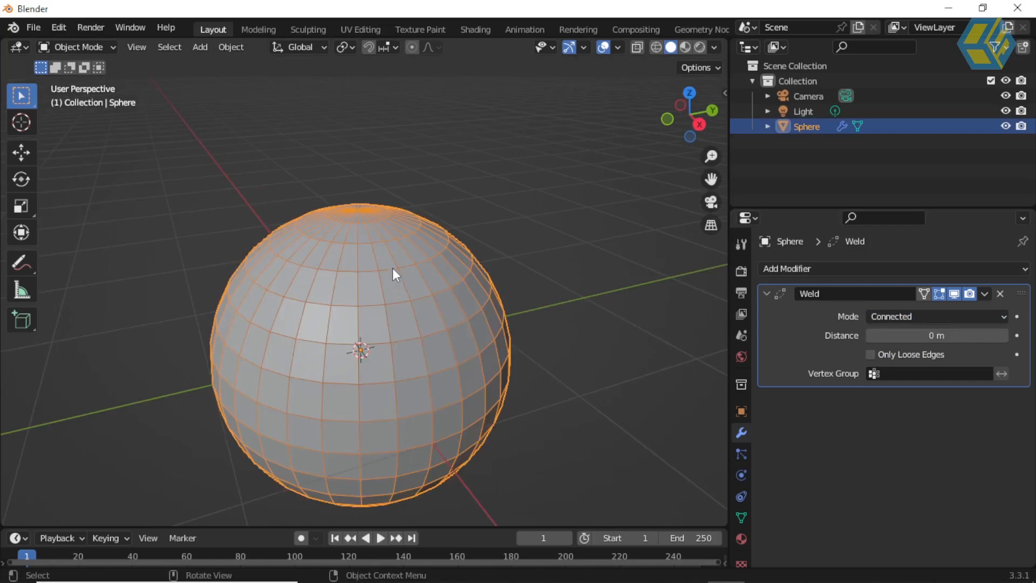
Step: Put the sphere in Edit Mode with X-ray display enabled, and widen the 3D viewport
left_click(82, 44)
left_click(84, 85)
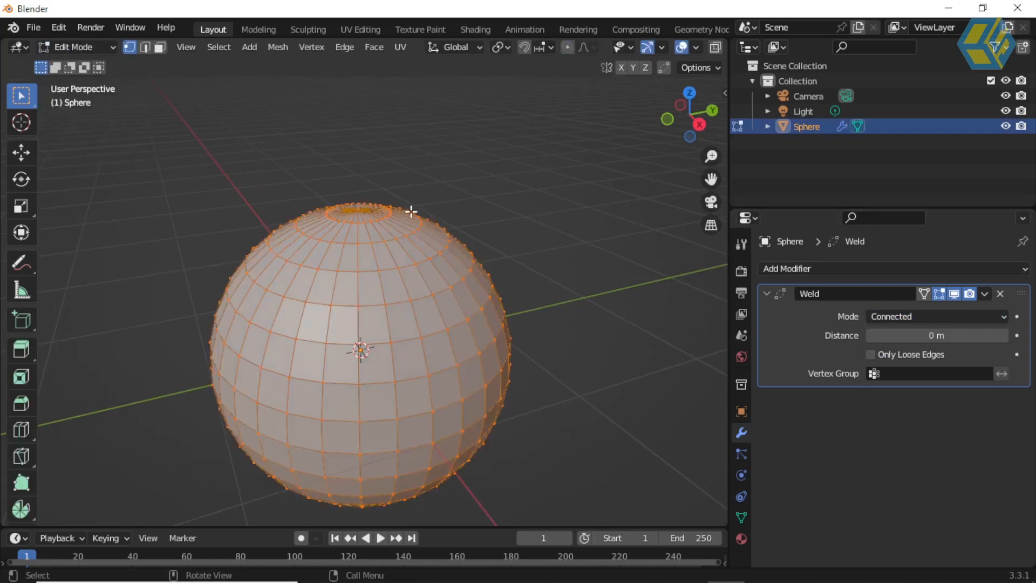
middle_click_drag(460, 192, 475, 167)
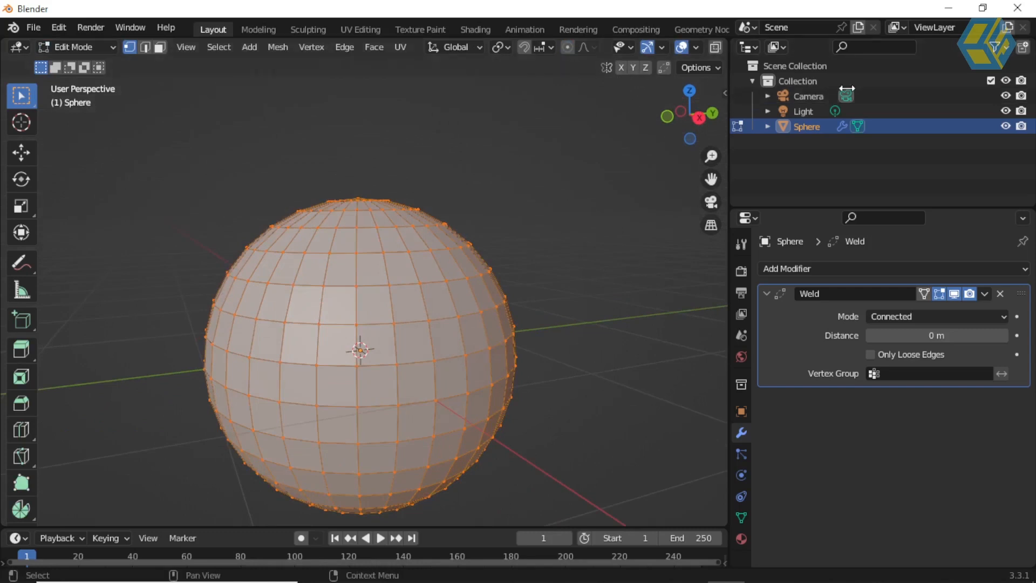
left_click_drag(730, 164, 878, 164)
left_click(786, 48)
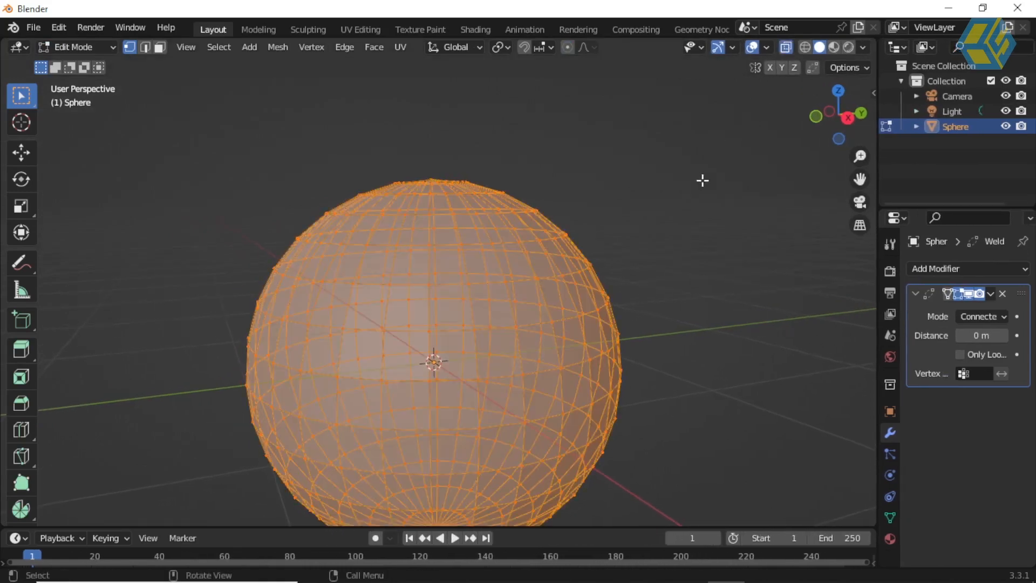
Step: Box-select the vertices of the sphere's upper half above the equator in front view
scroll(659, 227, "down", 4)
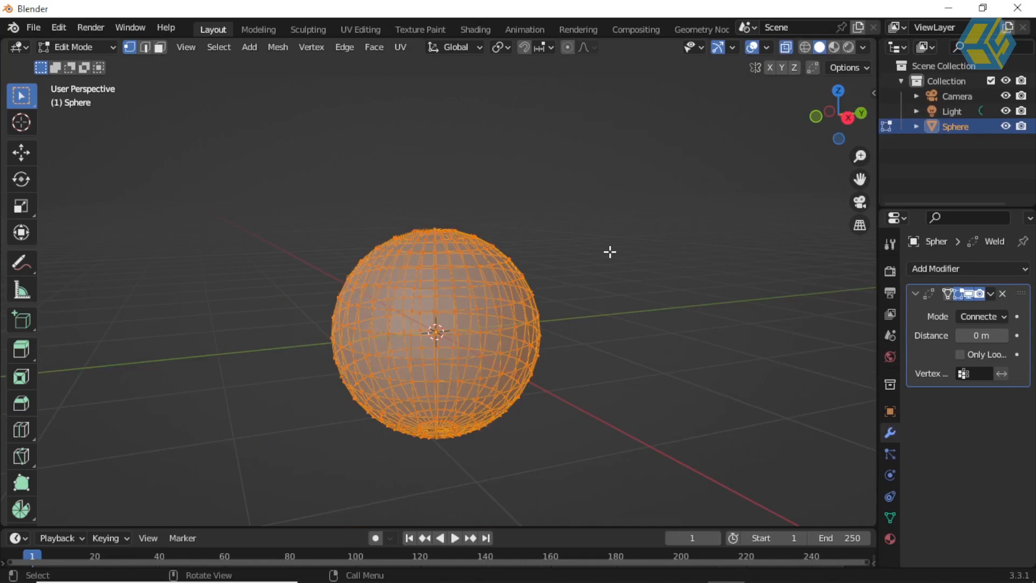
key("KP_1")
key("b")
left_click_drag(662, 458, 275, 342)
left_click_drag(254, 167, 586, 317)
Step: Create a vertex group named "gabung atas", and assign the selected upper-half vertices to it
left_click_drag(875, 401, 783, 394)
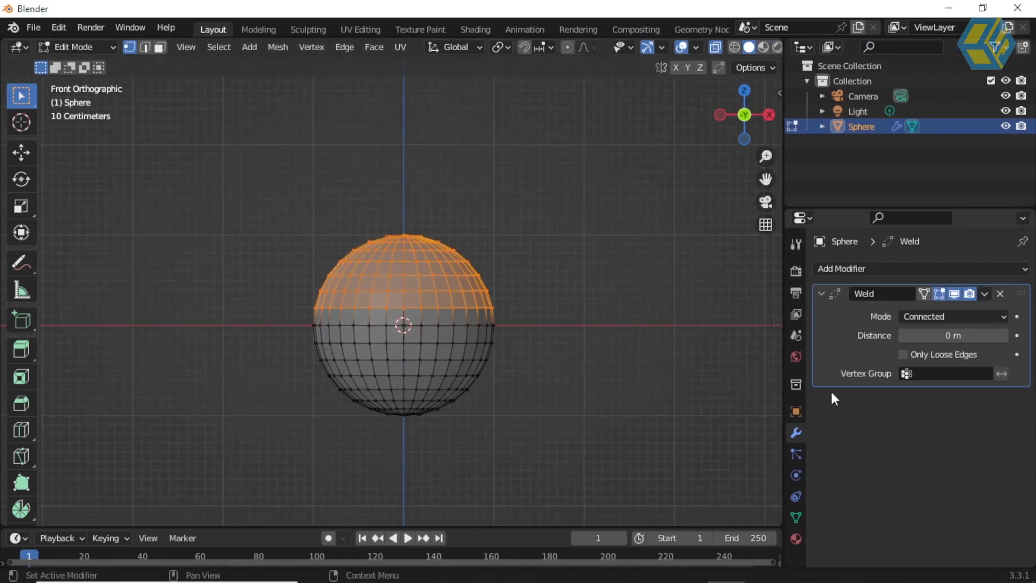
left_click(795, 411)
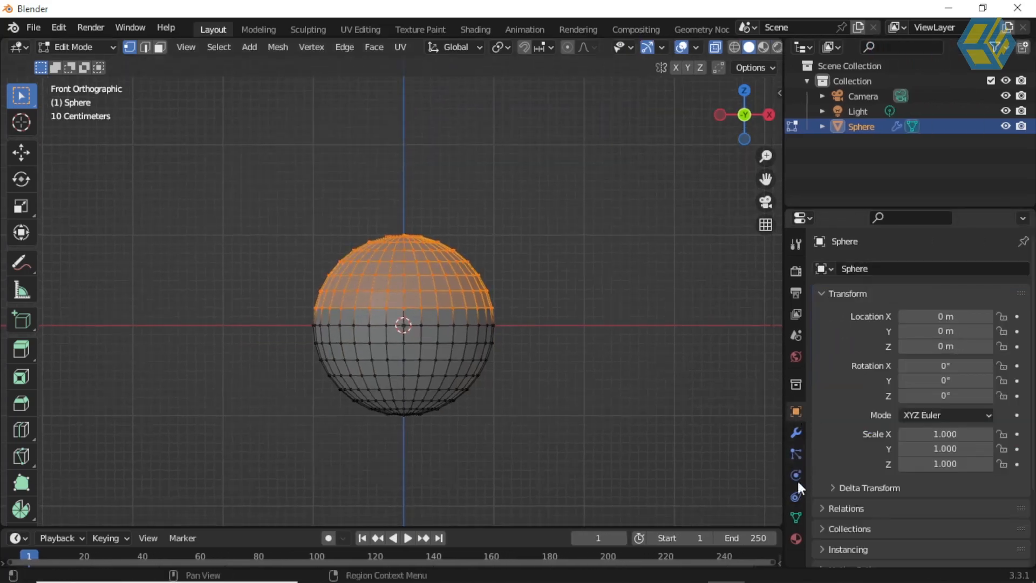
left_click(796, 518)
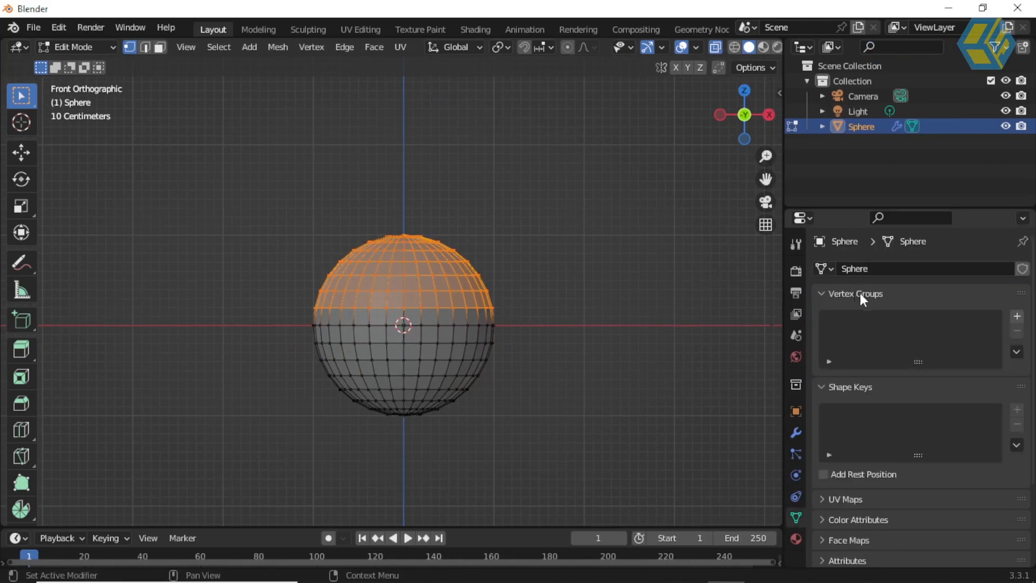
left_click(1016, 318)
double_click(857, 324)
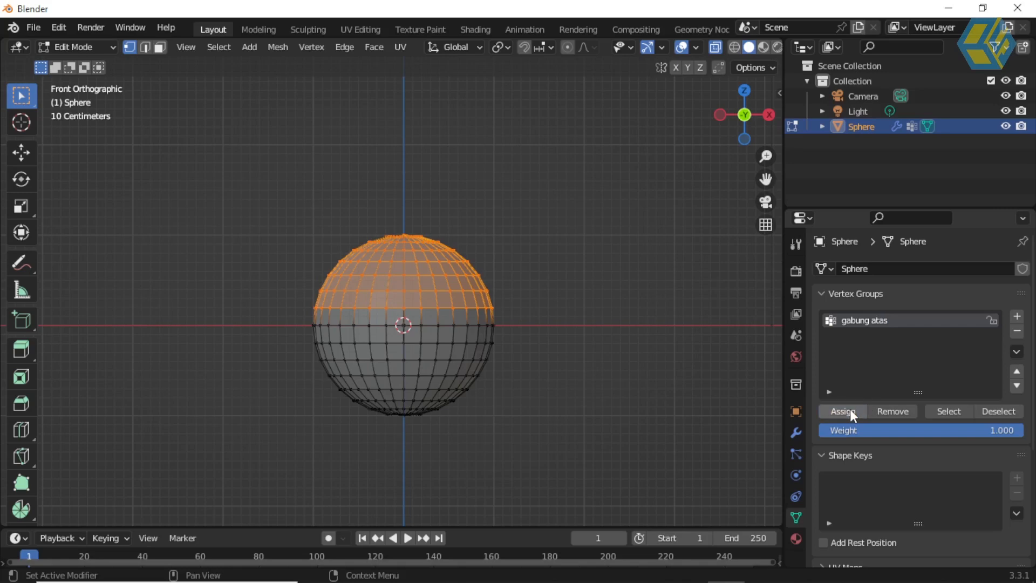
Step: Enable vertex selection masking, and display the "gabung atas" group's weights in Weight Paint mode
left_click(69, 48)
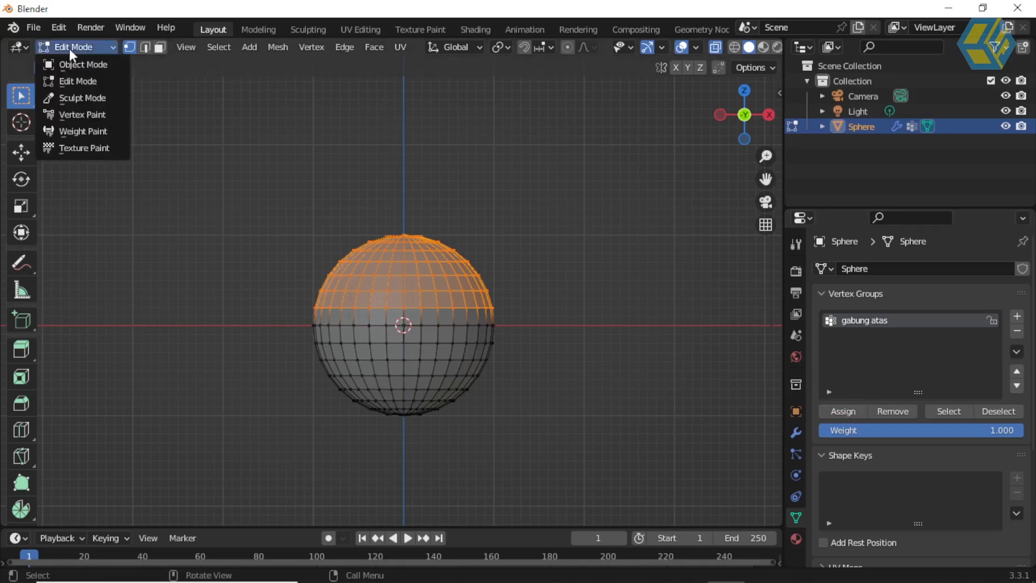
left_click(76, 114)
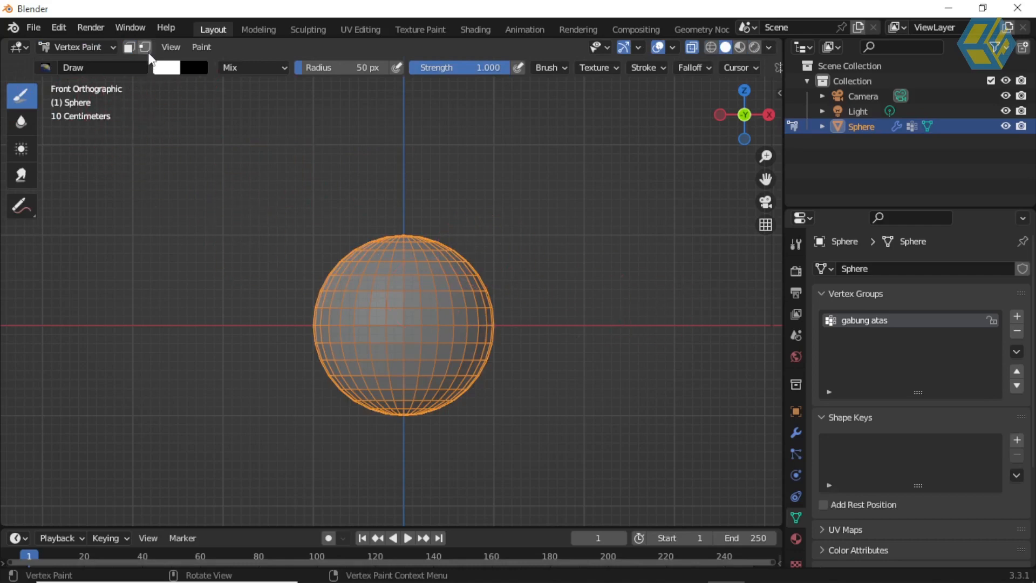
left_click(145, 48)
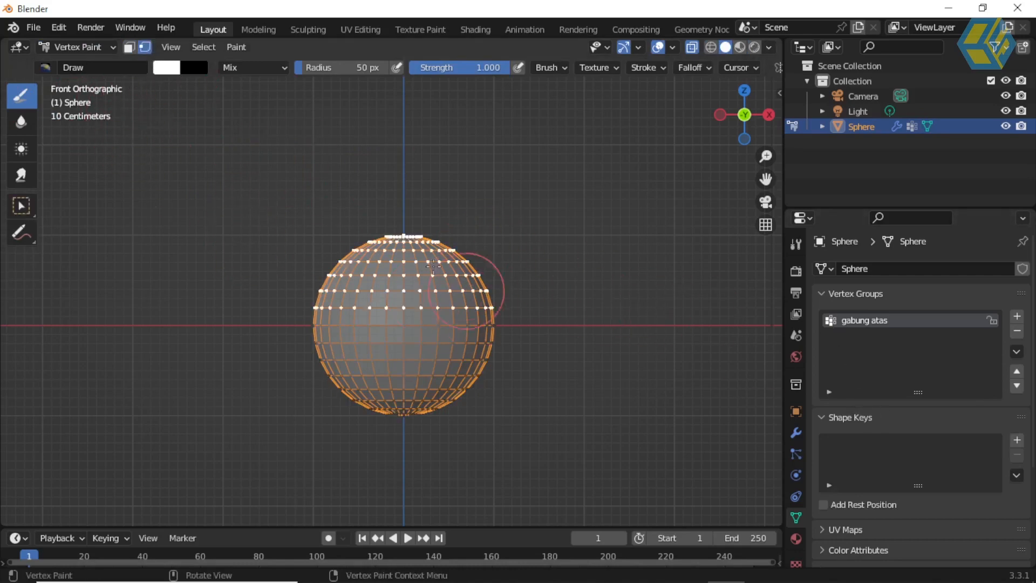
left_click(78, 46)
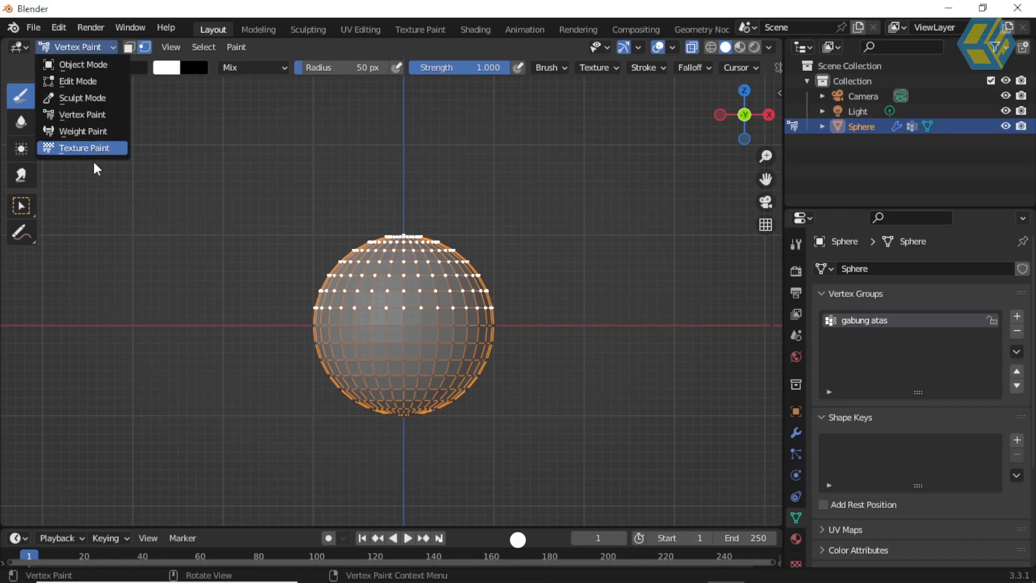
left_click(89, 132)
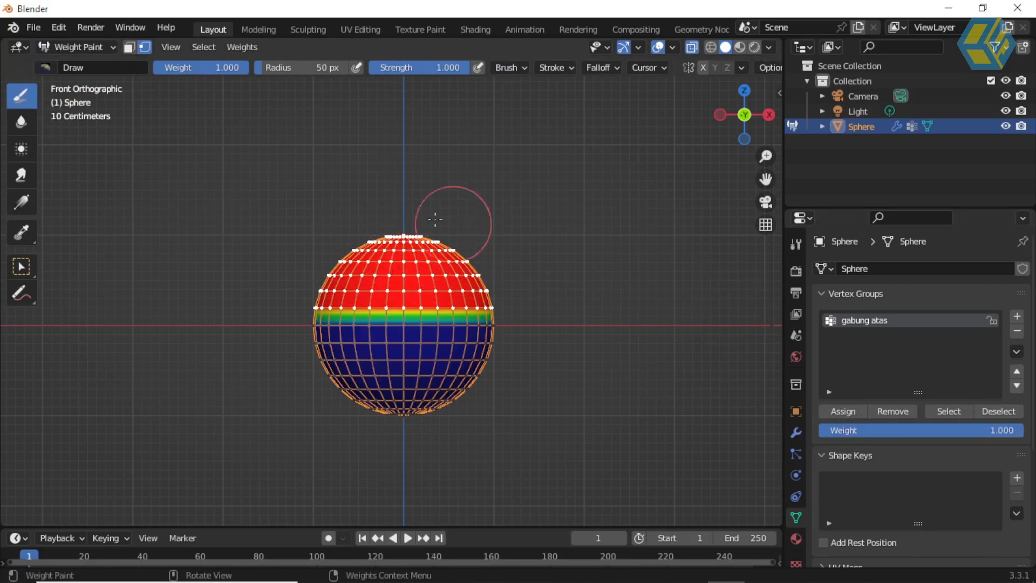
mouse_move(502, 281)
middle_mouse_down()
mouse_move(513, 323)
mouse_move(484, 358)
middle_mouse_up()
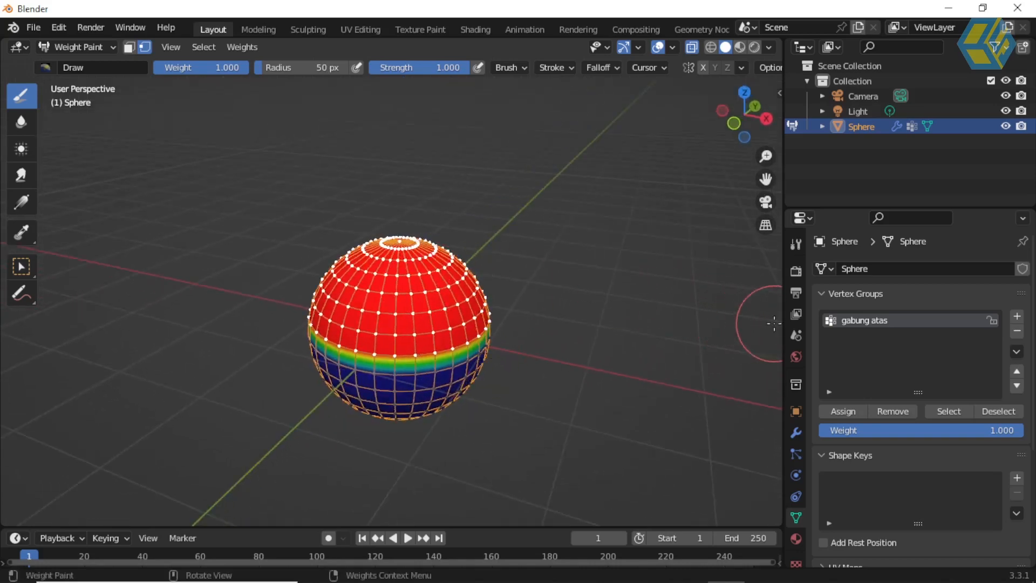
Step: Try a Weld distance of 0.223 m without a vertex group, and reset it to 0 m
left_click(796, 432)
left_click_drag(939, 335, 1008, 335)
middle_click_drag(426, 327, 433, 302)
scroll(432, 302, "up", 2)
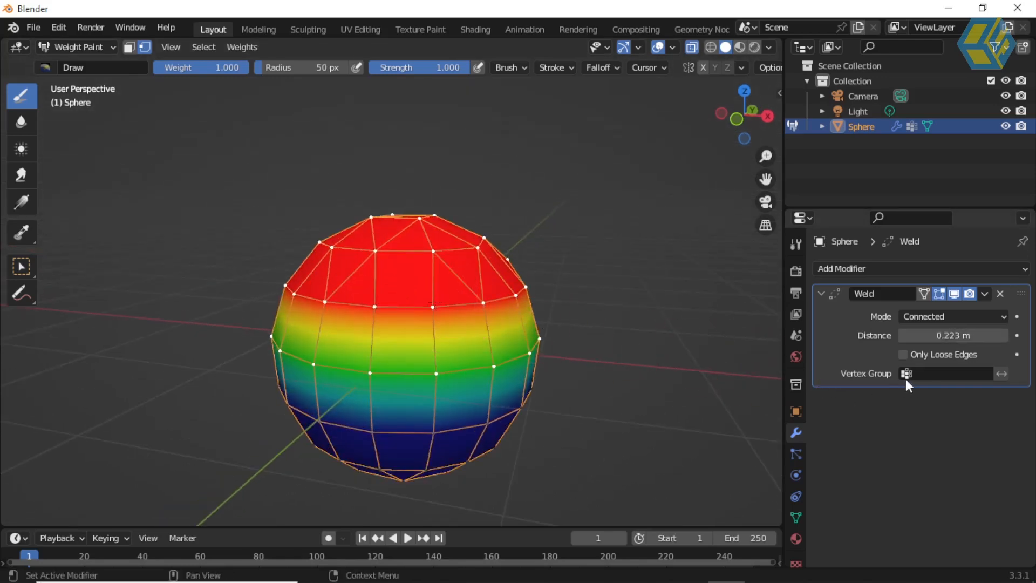
left_click_drag(950, 335, 911, 335)
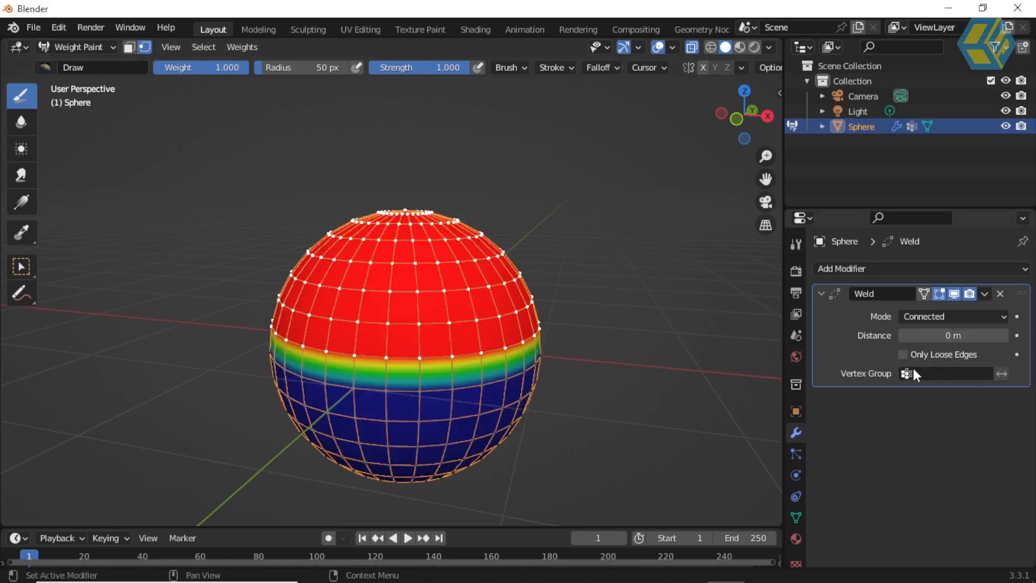
Step: Check the name of the sphere's vertex group, and return to the Weld modifier's settings
left_click(795, 517)
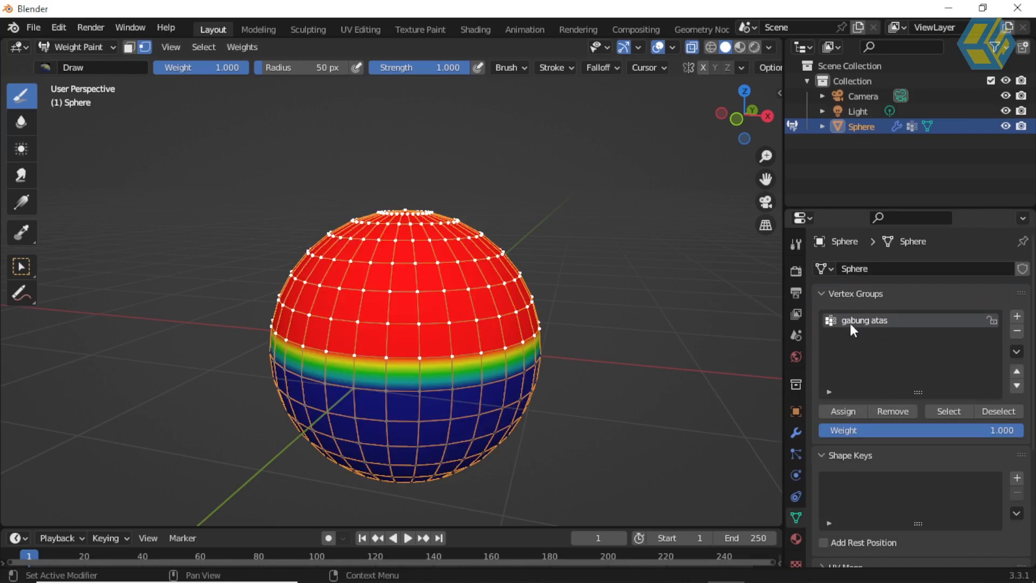
left_click(795, 433)
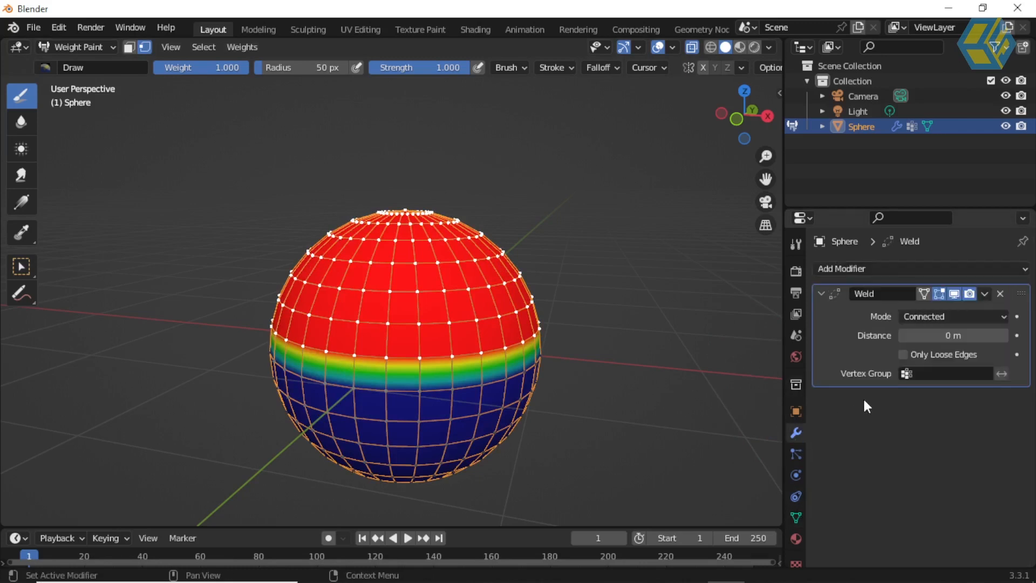
Step: Restrict the Weld modifier to the "gabung atas" vertex group, and return the sphere to Object Mode
left_click(904, 375)
left_click(891, 398)
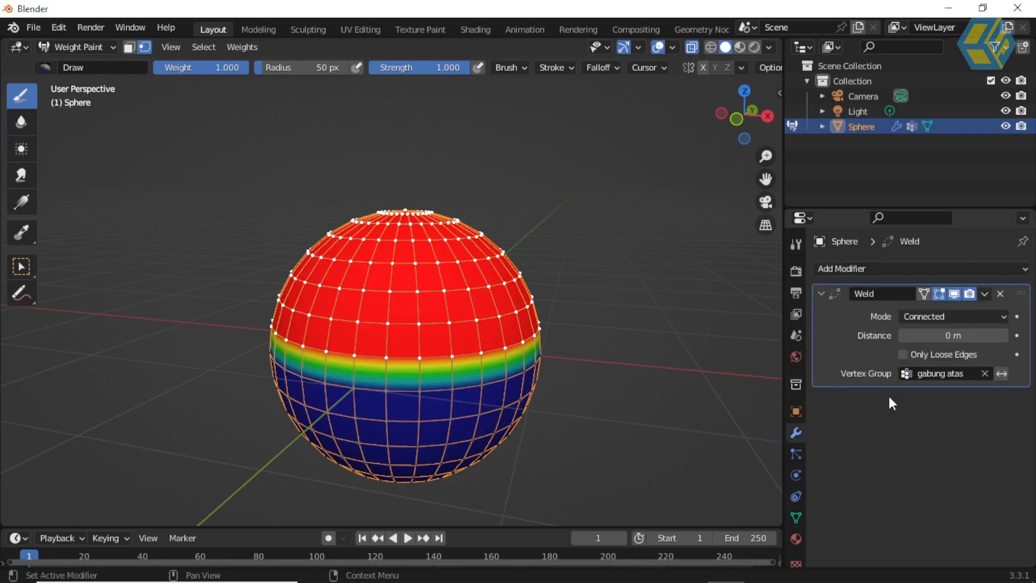
mouse_move(952, 335)
left_mouse_down()
mouse_move(1035, 335)
mouse_move(953, 335)
left_mouse_up()
left_click(76, 48)
left_click(81, 65)
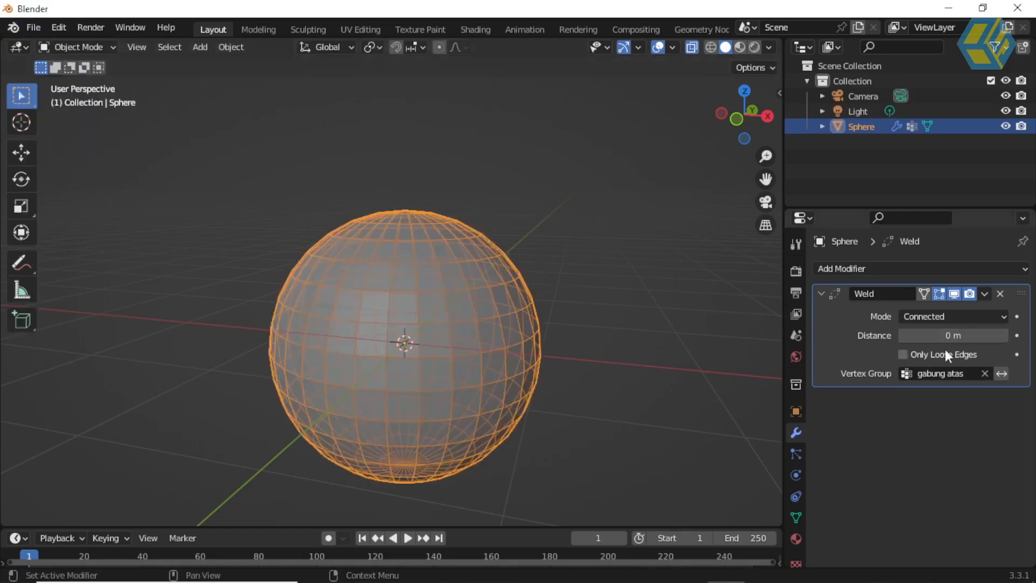
Step: Set the Weld distance to 0.065 m, and inspect the merging on the sphere's upper half
mouse_move(950, 335)
left_mouse_down()
mouse_move(1026, 335)
mouse_move(950, 335)
mouse_move(963, 335)
left_mouse_up()
middle_click_drag(539, 276, 401, 252)
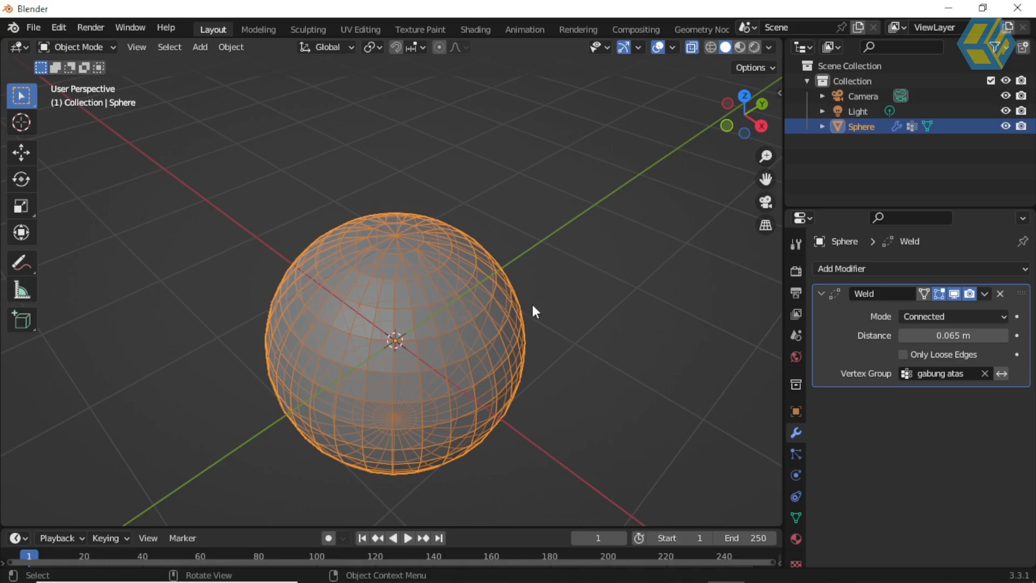
scroll(473, 315, "up", 2)
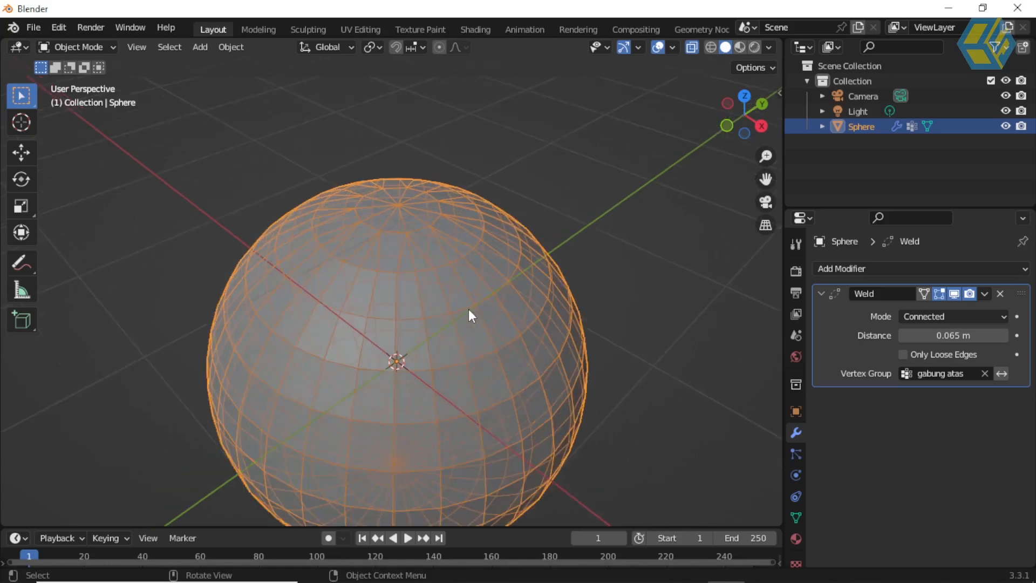
scroll(503, 323, "down", 2)
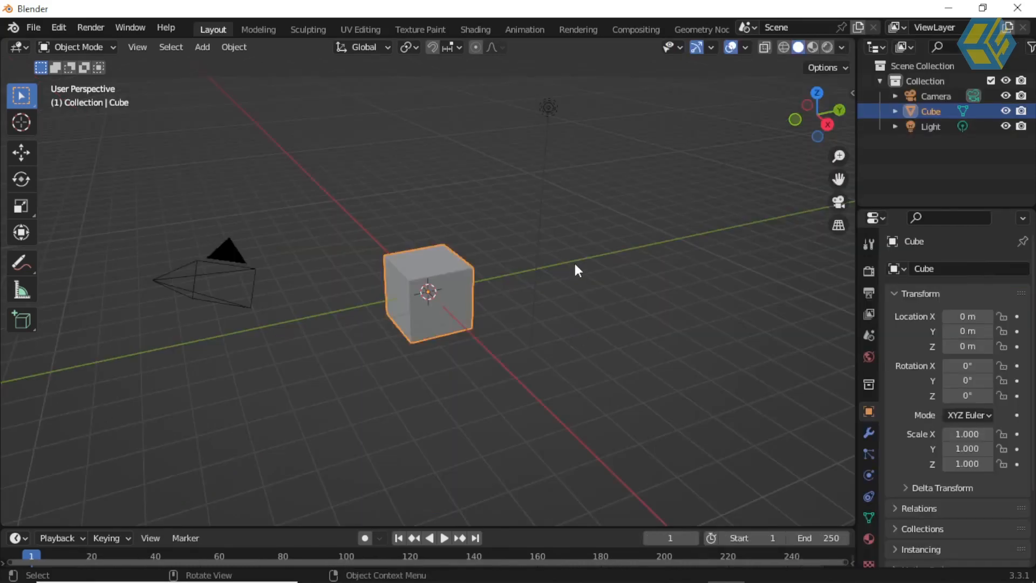
Step: Open the default cube's modifier settings, and look through the modifiers that can be added
left_click(869, 432)
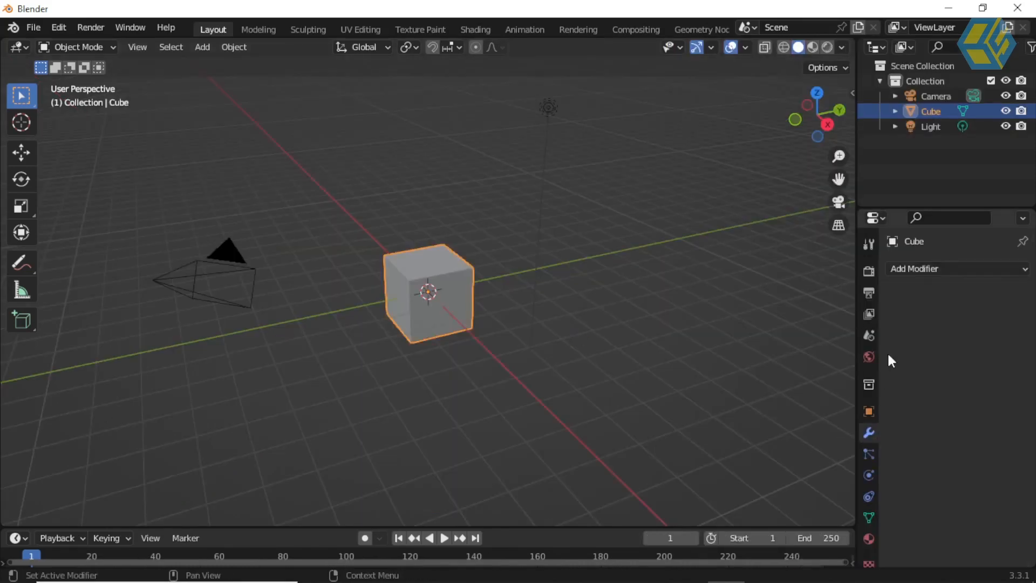
left_click(911, 270)
scroll(722, 534, "down", 3)
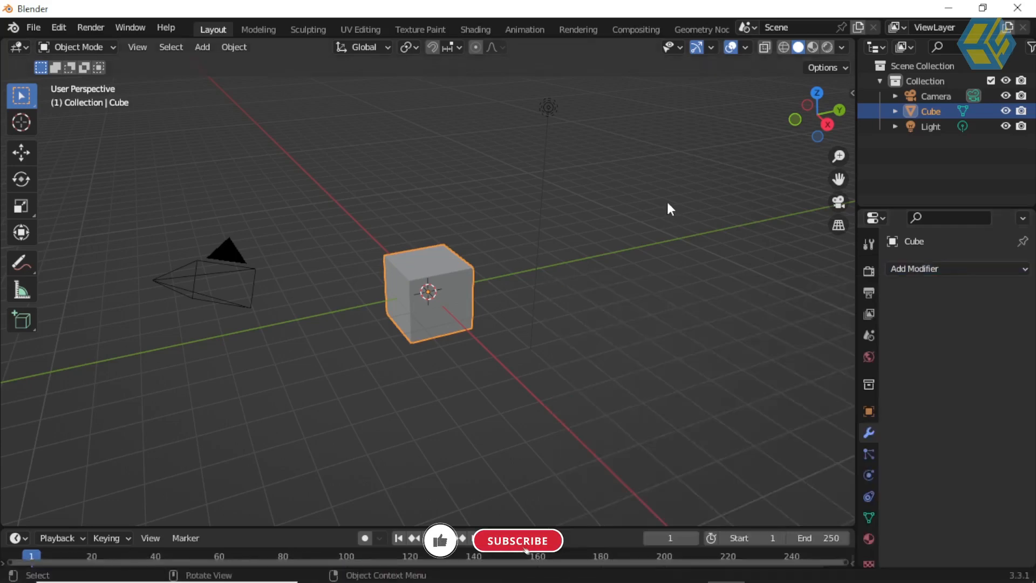
left_click(666, 202)
middle_click_drag(449, 290, 455, 312)
scroll(475, 280, "up", 3)
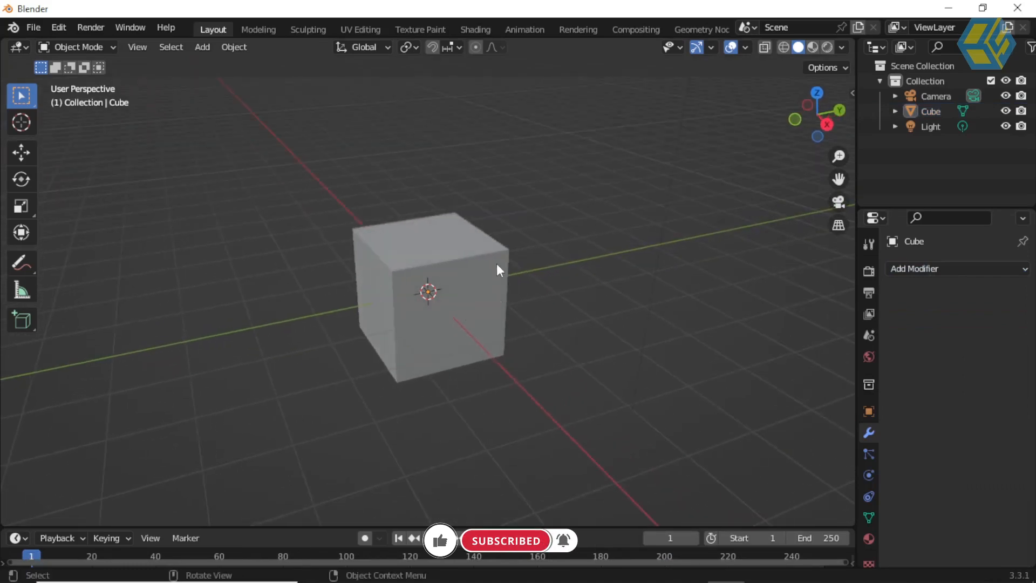
left_click(450, 270)
scroll(459, 278, "up", 2)
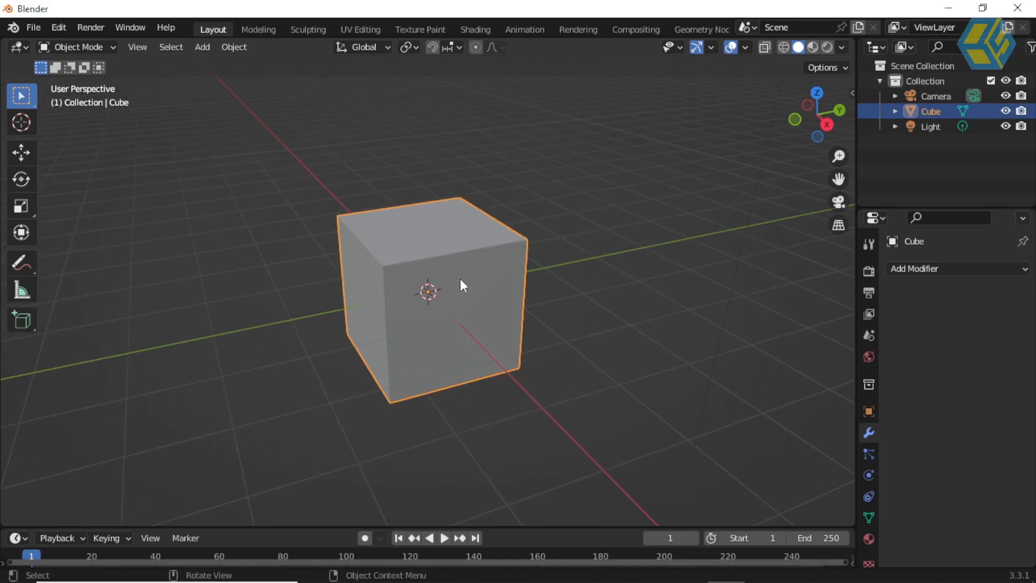
middle_click_drag(472, 280, 496, 291)
scroll(461, 290, "down", 3)
left_click(497, 295)
left_click(447, 268)
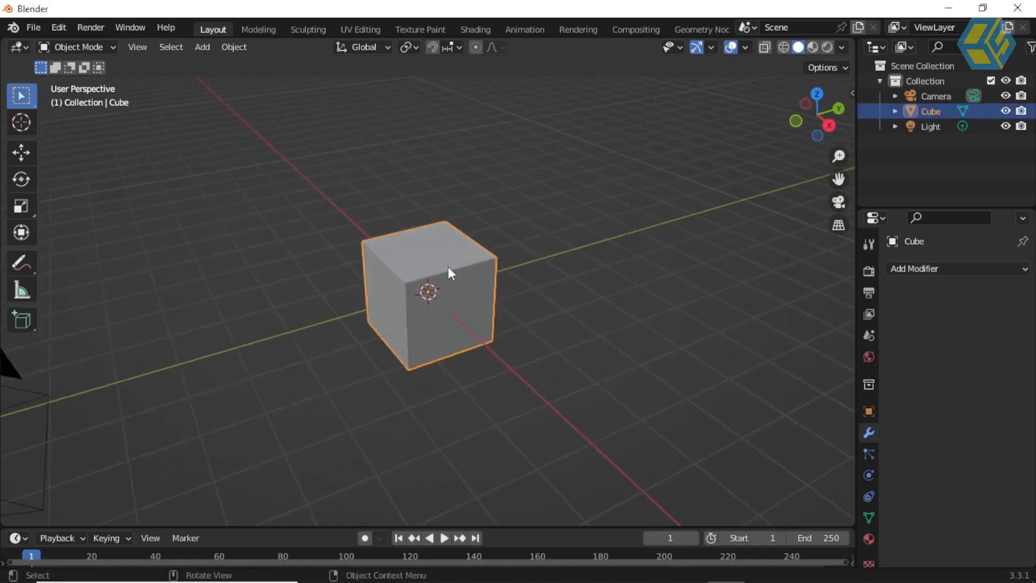
Step: Add a Wireframe modifier to the cube, and inspect the resulting frame
left_click(915, 270)
scroll(745, 486, "down", 3)
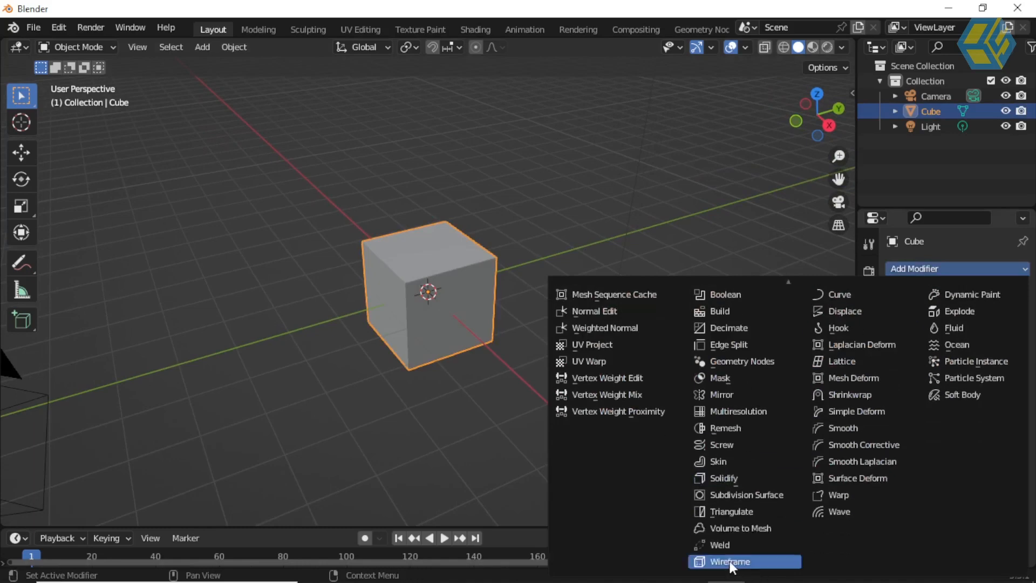
left_click(729, 561)
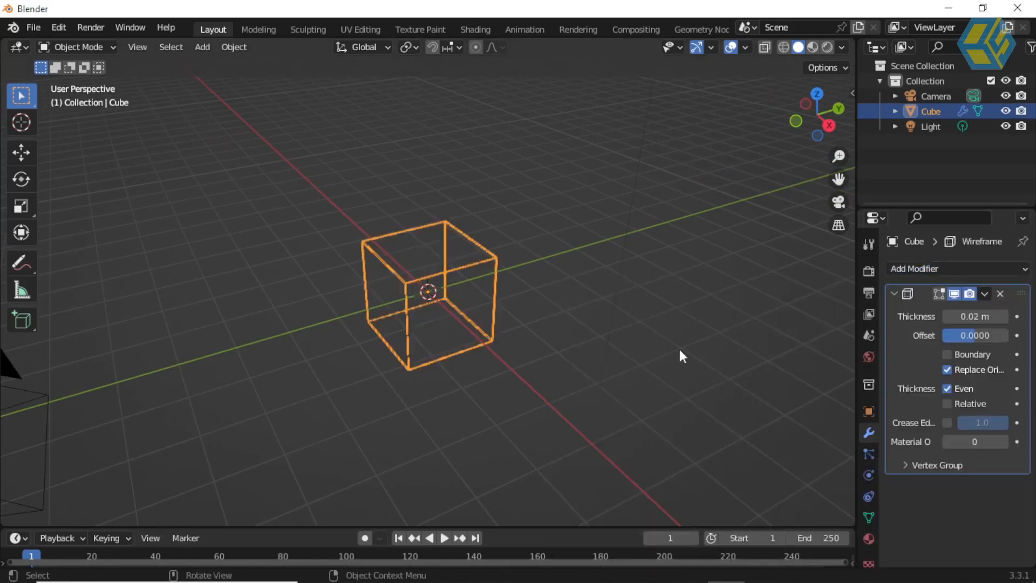
middle_click_drag(476, 279, 526, 256)
scroll(531, 257, "up", 4)
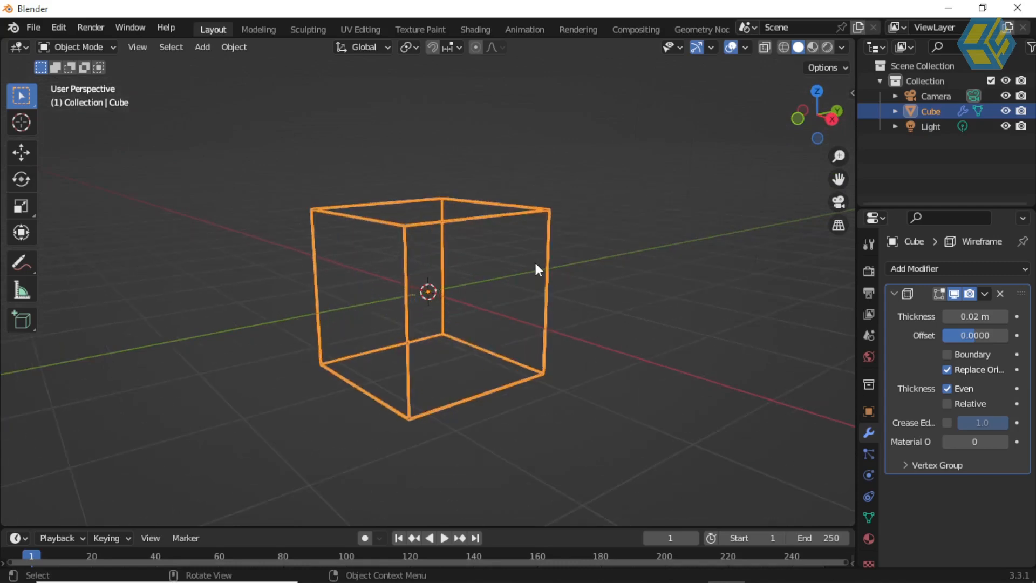
left_click(685, 234)
left_click(491, 199)
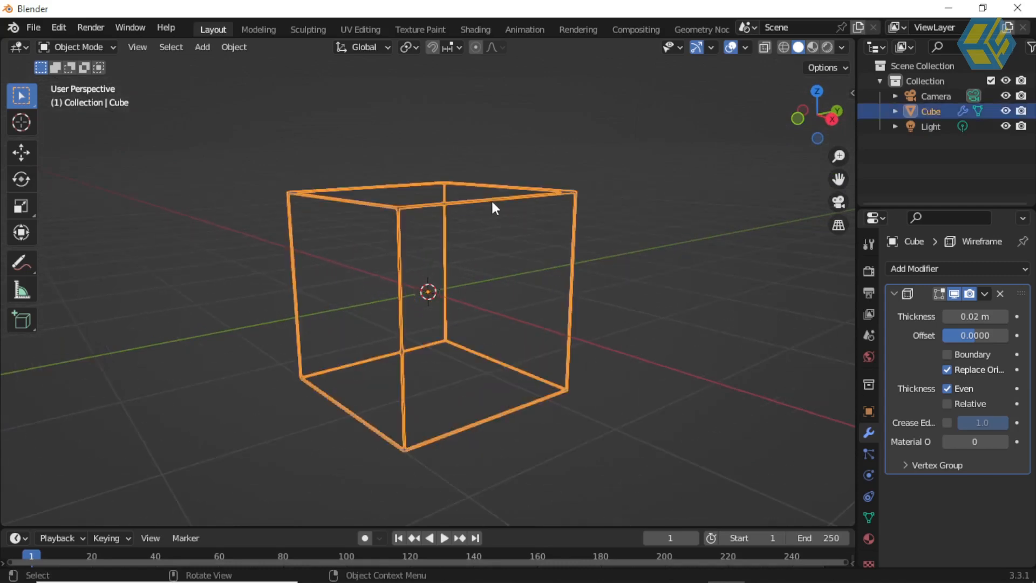
Step: Set the cube's Wireframe thickness to 0.095 m, and deselect the cube
middle_click_drag(755, 319, 978, 330)
left_click_drag(974, 316, 894, 312)
left_click(636, 275)
middle_click_drag(635, 275, 276, 190)
Step: Add a Monkey mesh to the scene, and give it a Wireframe modifier
left_click(202, 48)
mouse_move(218, 63)
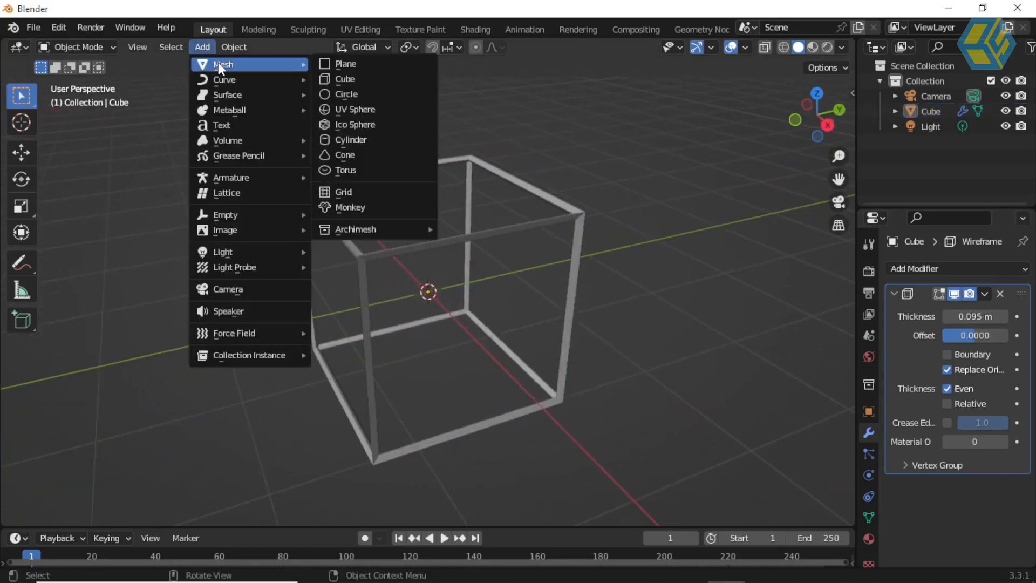
left_click(367, 206)
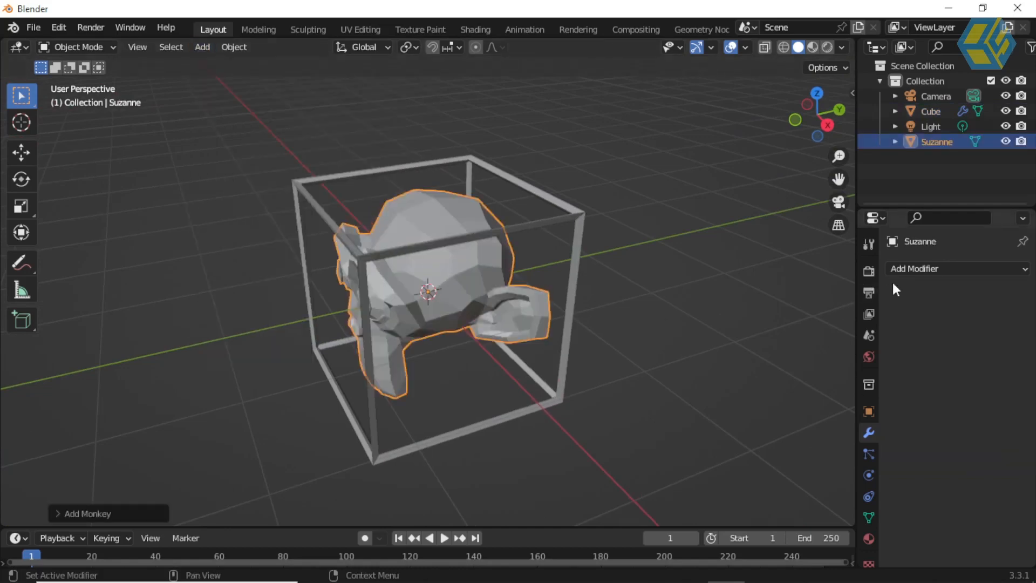
left_click(904, 269)
mouse_move(741, 568)
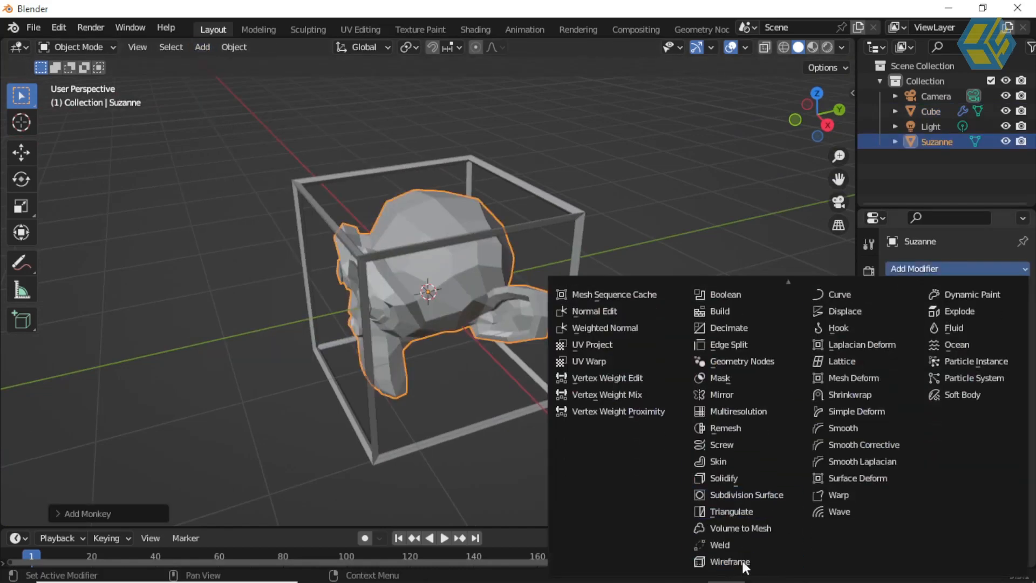
left_click(743, 563)
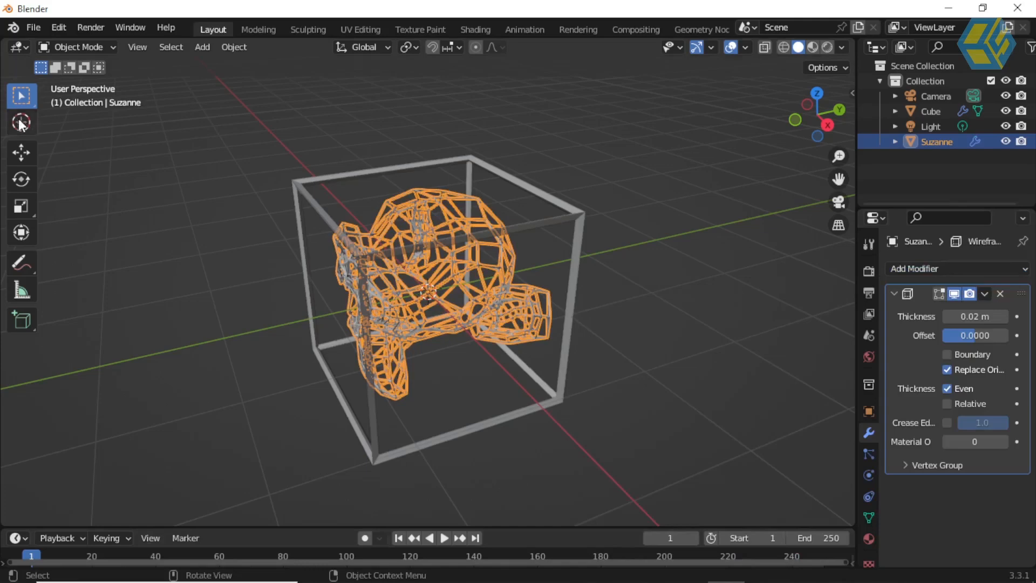
Step: Move the wireframe monkey along the Y axis until it stands well clear of the cube
left_click(20, 154)
left_click_drag(481, 286, 633, 294)
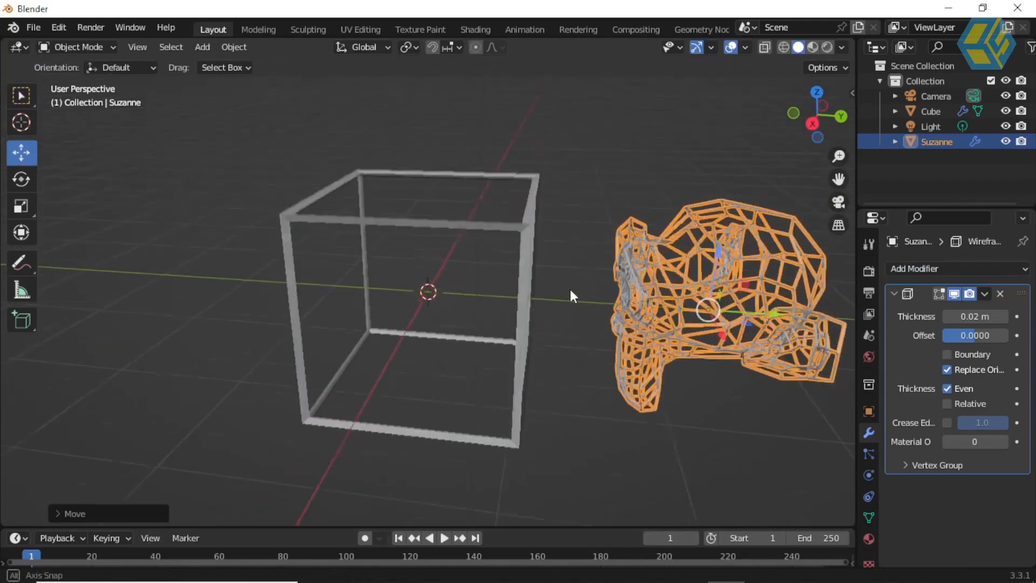
middle_click_drag(663, 320, 687, 332)
left_click_drag(679, 315, 726, 321)
middle_click_drag(565, 278, 423, 274)
left_click_drag(551, 288, 579, 287)
middle_click_drag(472, 305, 517, 300)
scroll(504, 281, "up", 1)
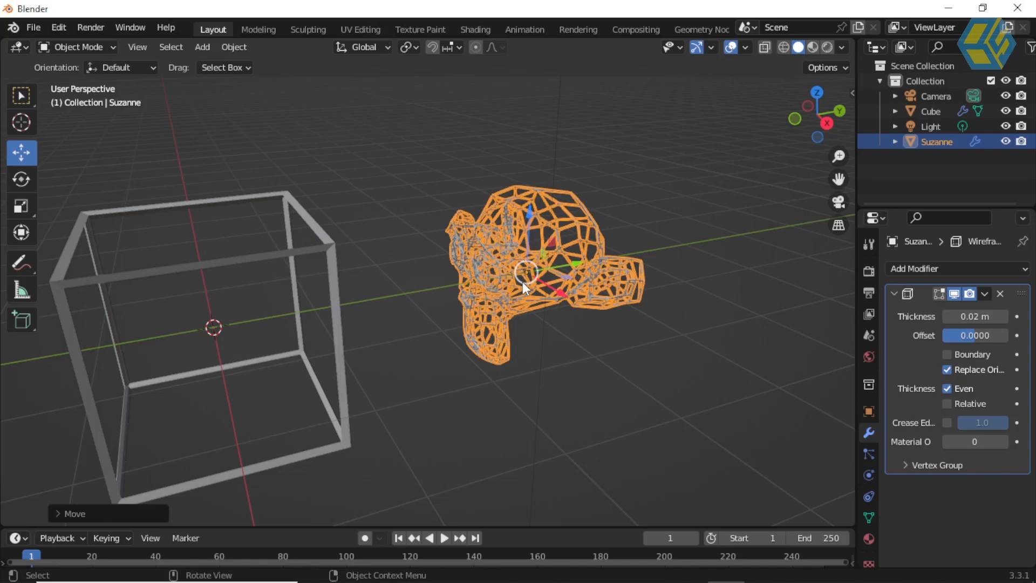
Step: Examine the wireframe structure of the monkey from the opposite side and up close
middle_click_drag(525, 313, 591, 320)
left_click(590, 317)
left_click(551, 264)
middle_click_drag(551, 263, 684, 259)
middle_click_drag(468, 264, 530, 264)
scroll(495, 238, "up", 5)
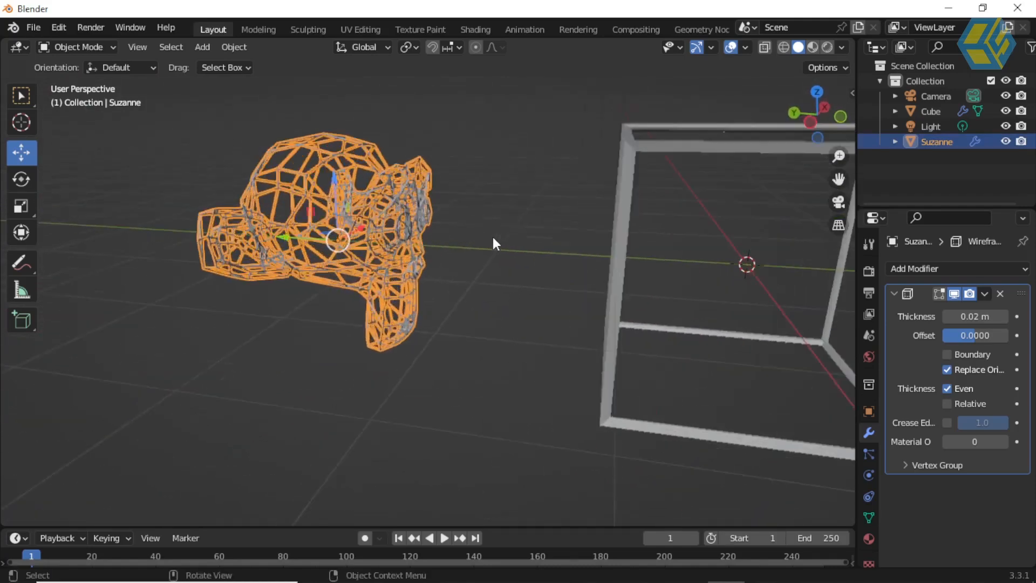
middle_click_drag(453, 213, 499, 214)
left_click(499, 214)
left_click(404, 205)
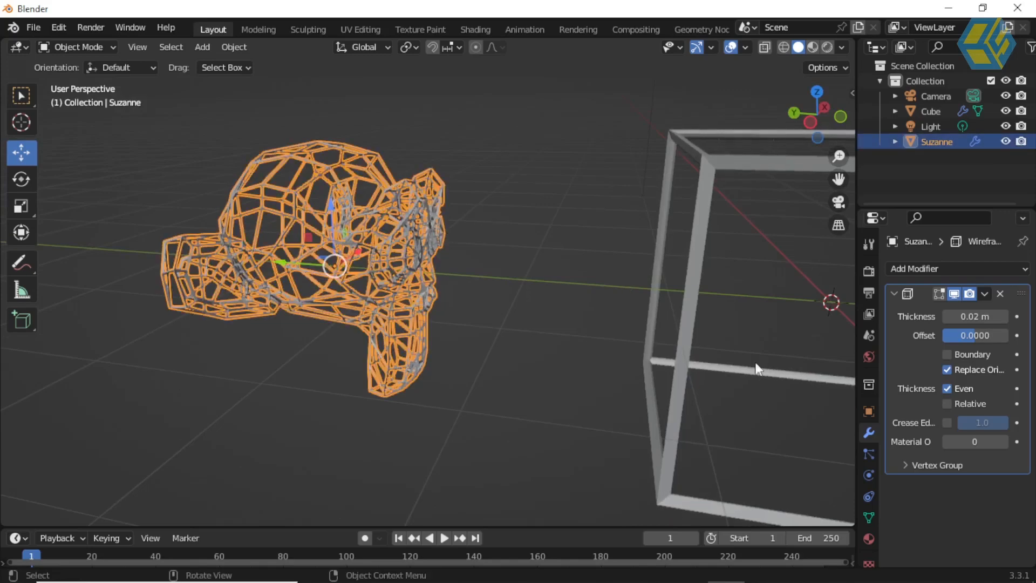
Step: Create a new material for the monkey, and change its surface shader to Emission
left_click(868, 538)
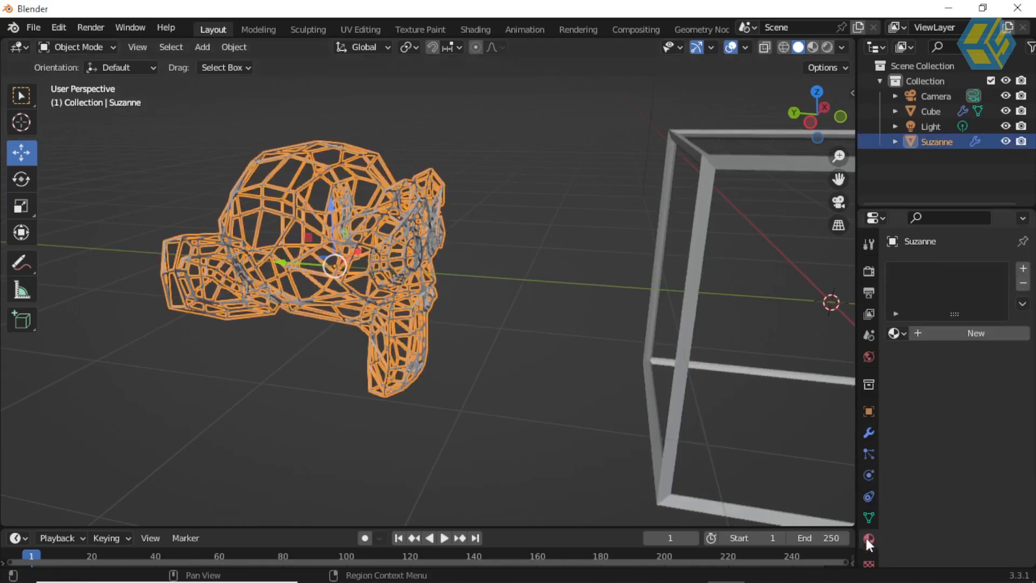
left_click(953, 333)
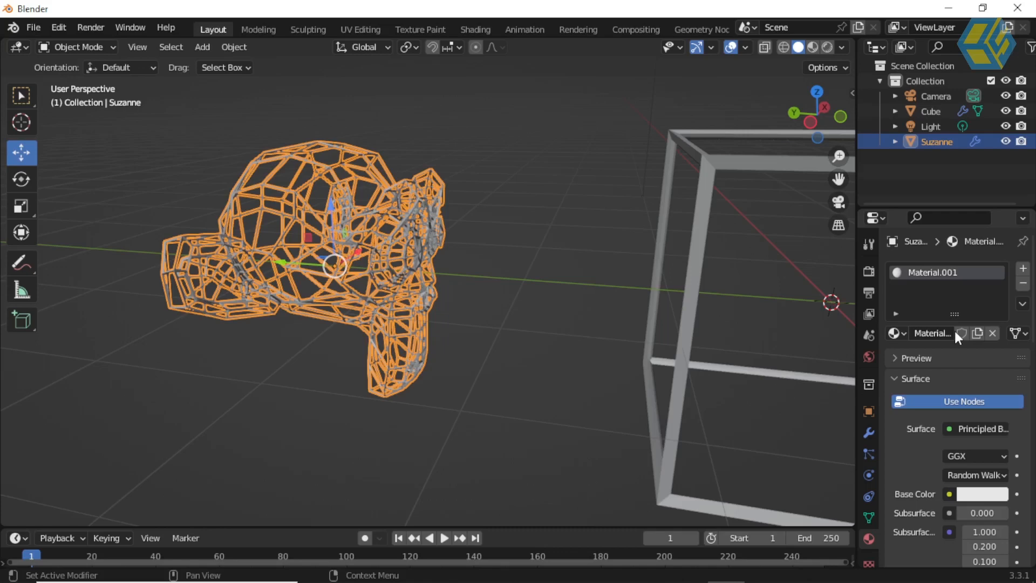
left_click(959, 428)
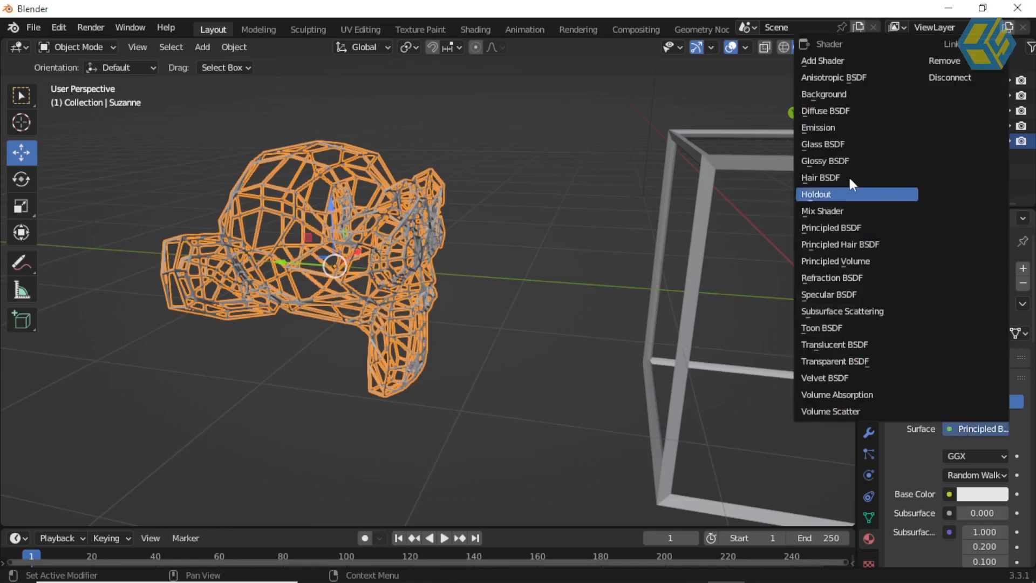
left_click(837, 128)
Step: Widen the properties editor, and set the emission colour of the monkey's material to cyan
left_click(868, 356)
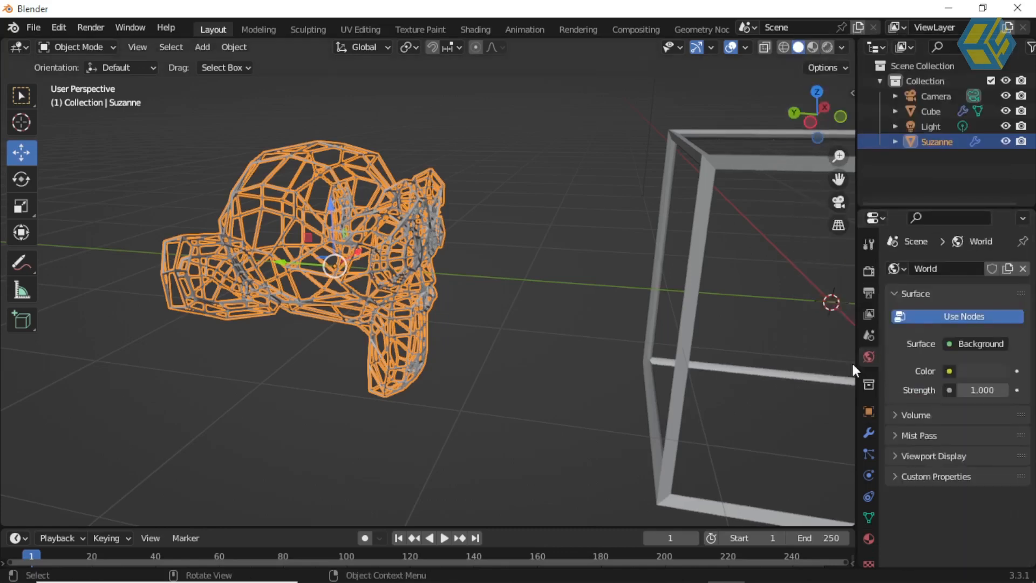
left_click_drag(856, 366, 602, 366)
left_click(614, 335)
left_click(614, 314)
left_click(614, 432)
left_click(614, 496)
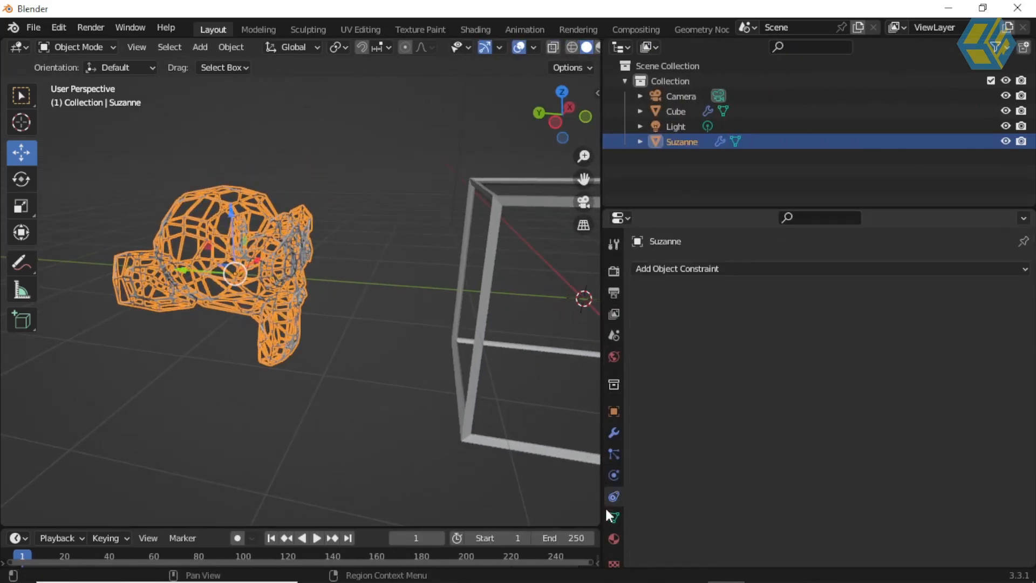
left_click(614, 538)
left_click(843, 457)
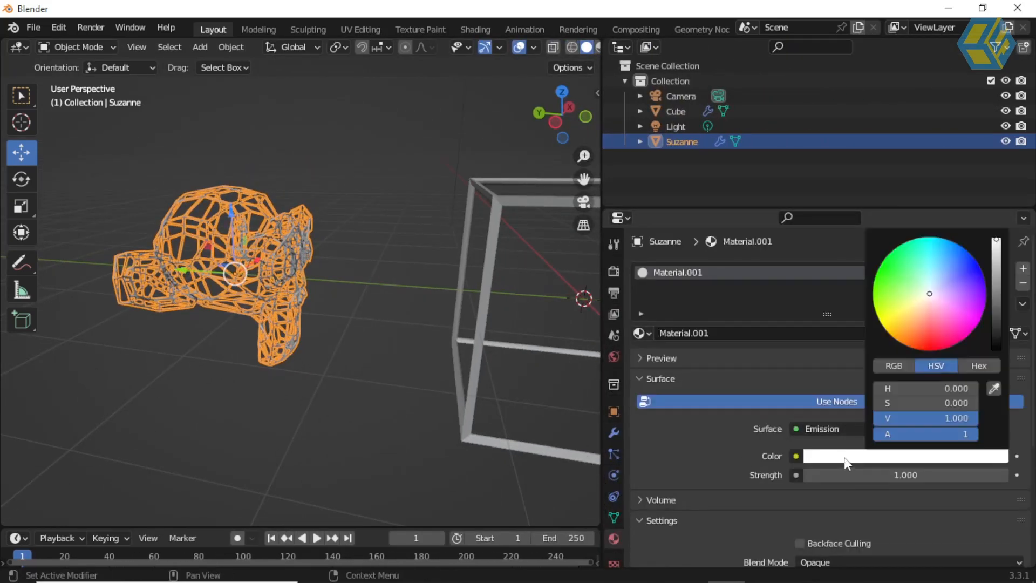
left_click_drag(931, 291, 932, 241)
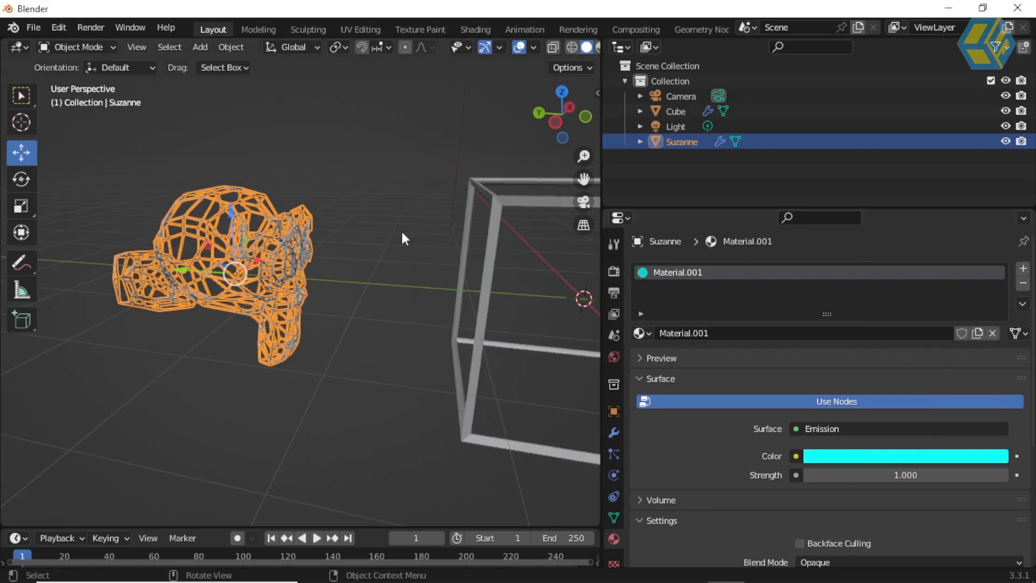
Step: Narrow the properties editor again, and enable Bloom in the Eevee render settings
left_click_drag(599, 211, 774, 269)
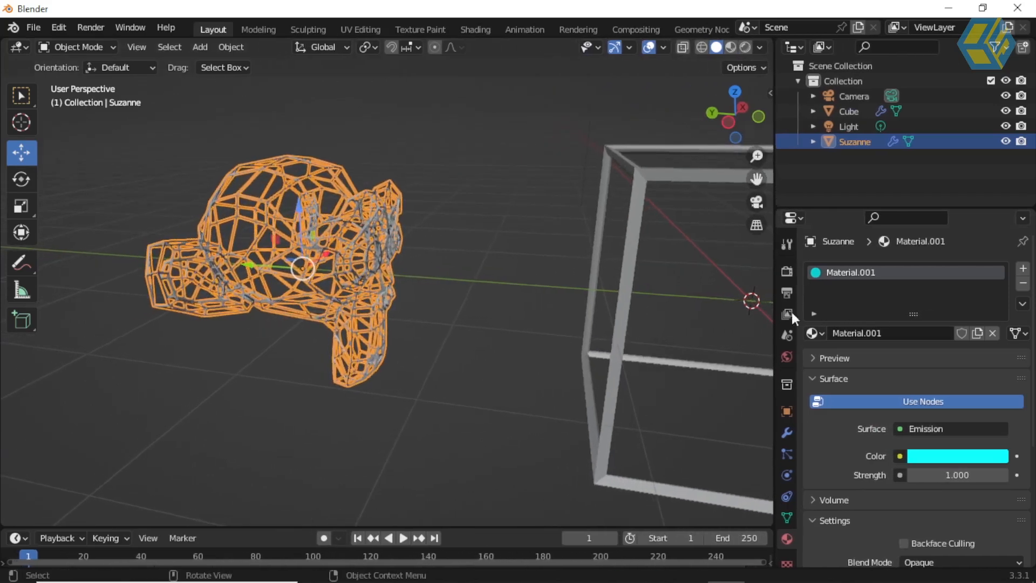
left_click(791, 275)
left_click(825, 396)
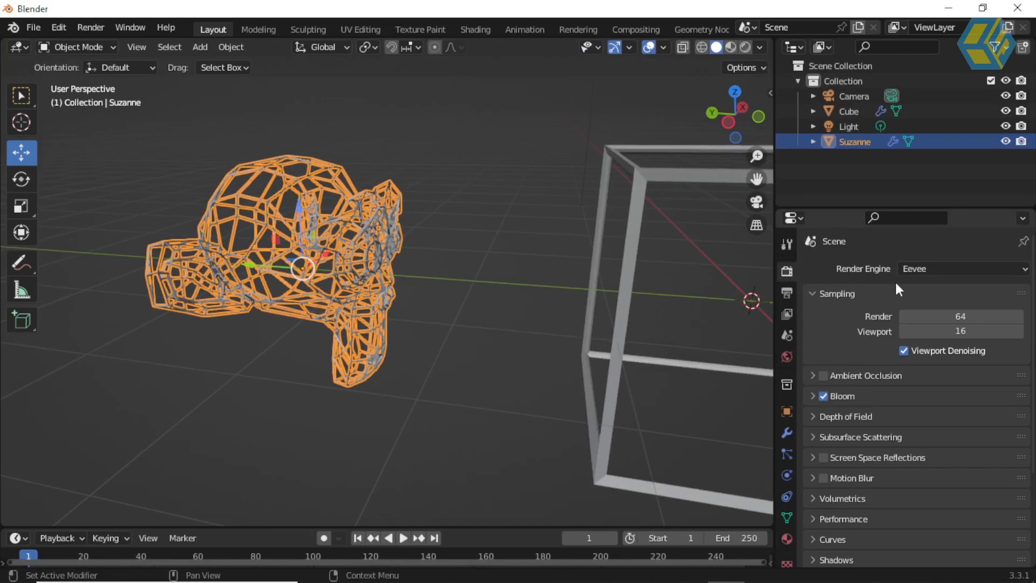
Step: Preview the deselected monkey in Rendered viewport shading, and switch the render engine to Cycles
left_click(744, 47)
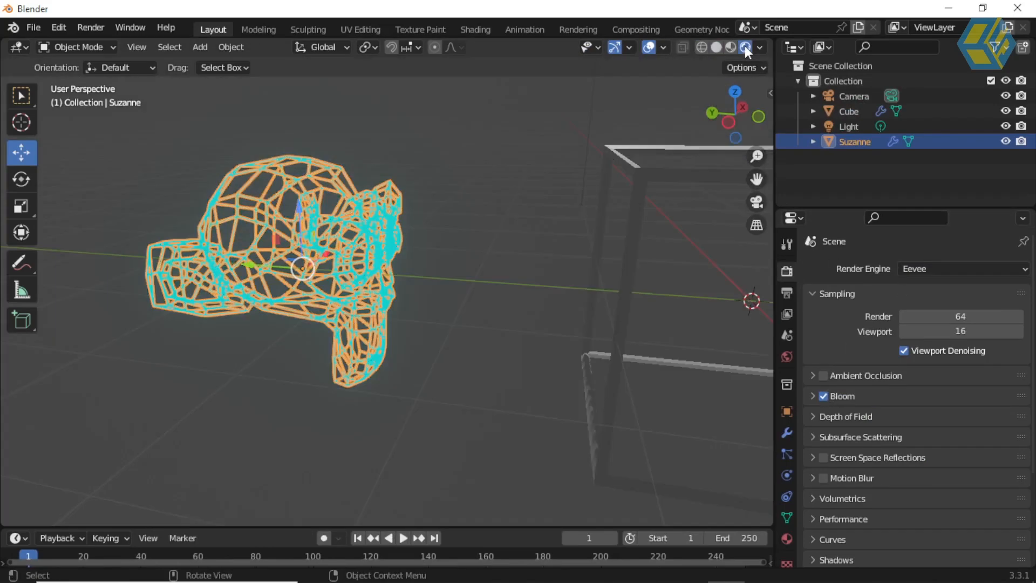
left_click(485, 174)
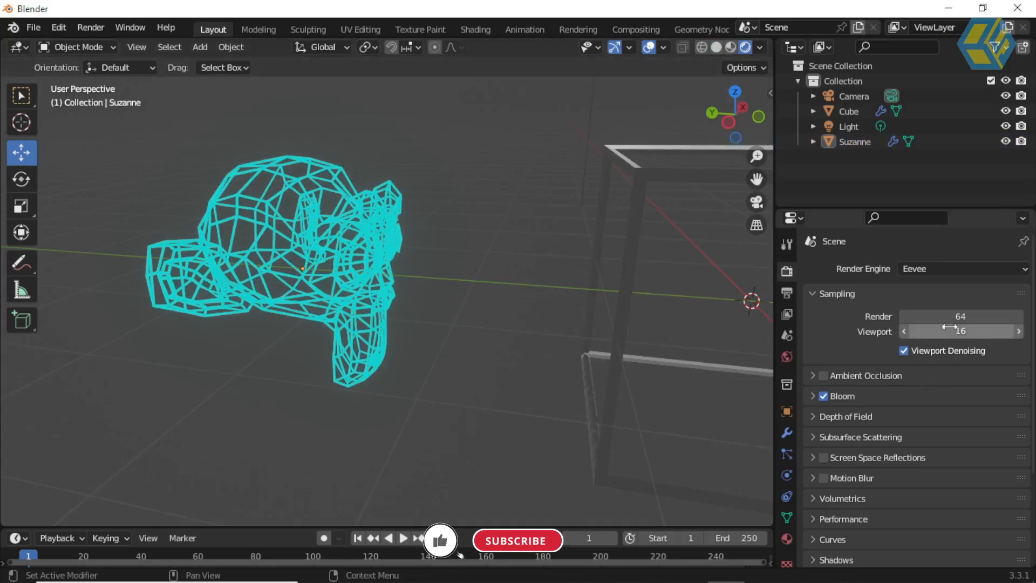
left_click(924, 269)
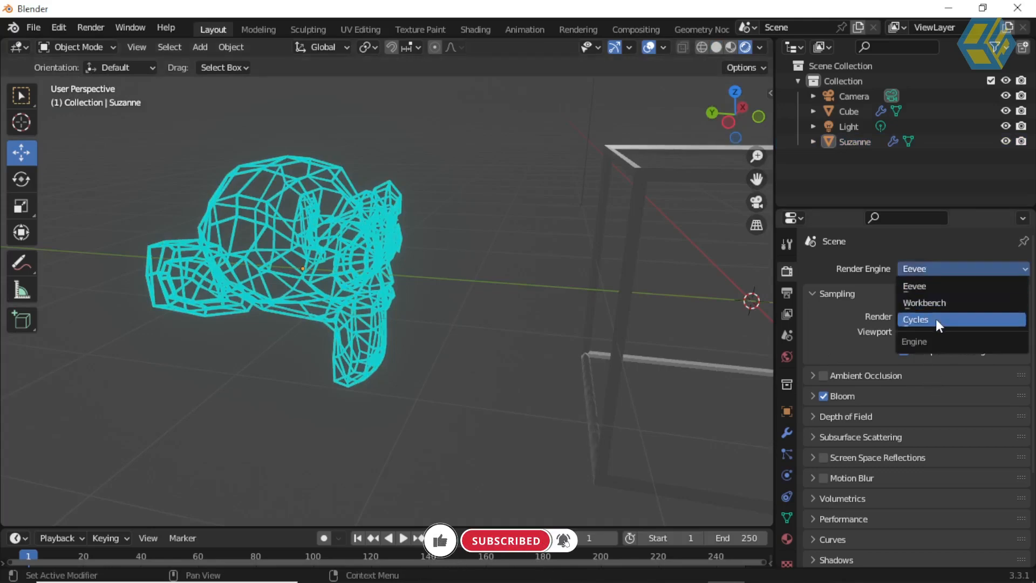
key("Return")
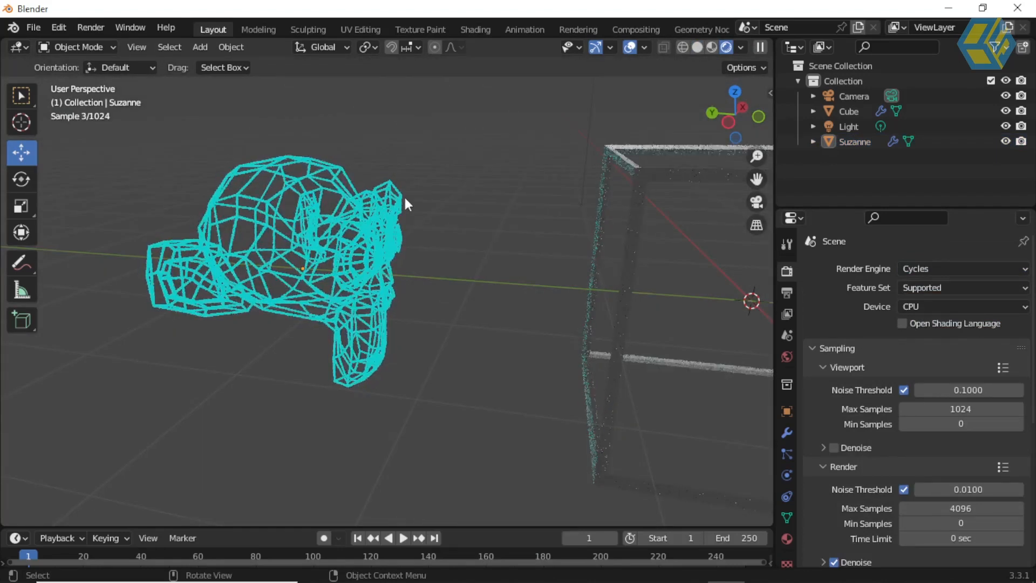
Step: Switch the render engine back to Eevee, and set the emission strength of the monkey's material to 5
left_click(917, 268)
key("Return")
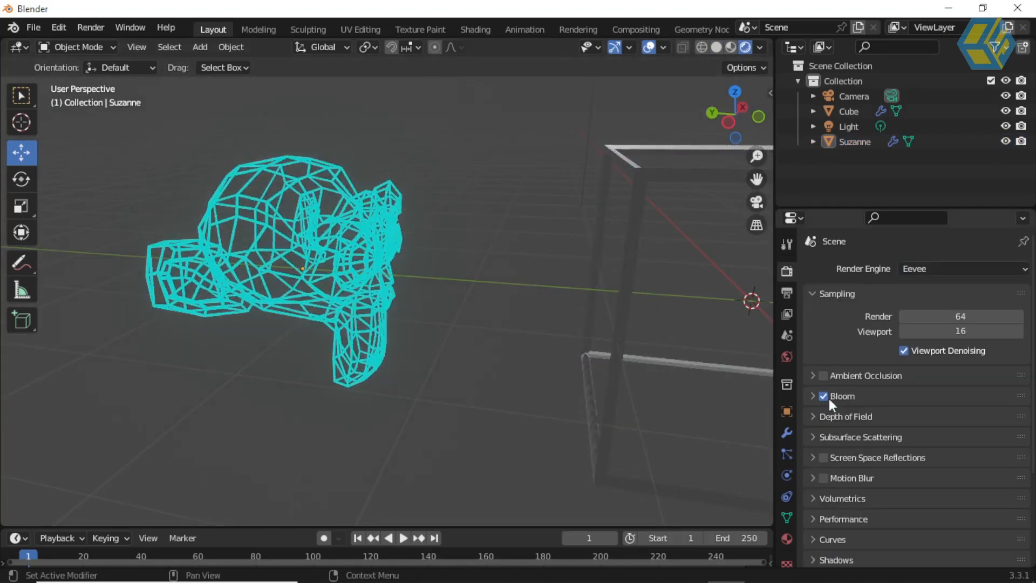
left_click(786, 538)
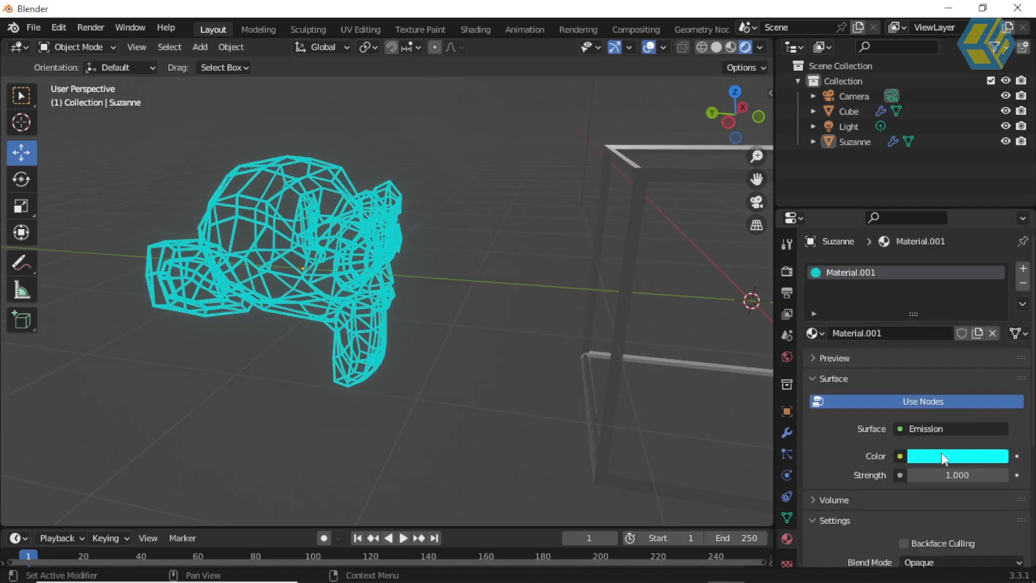
left_click(952, 475)
type("5")
key("Return")
Step: Move the wireframe cube along the Y axis so that it stands closer to the monkey
middle_click_drag(475, 298, 573, 249)
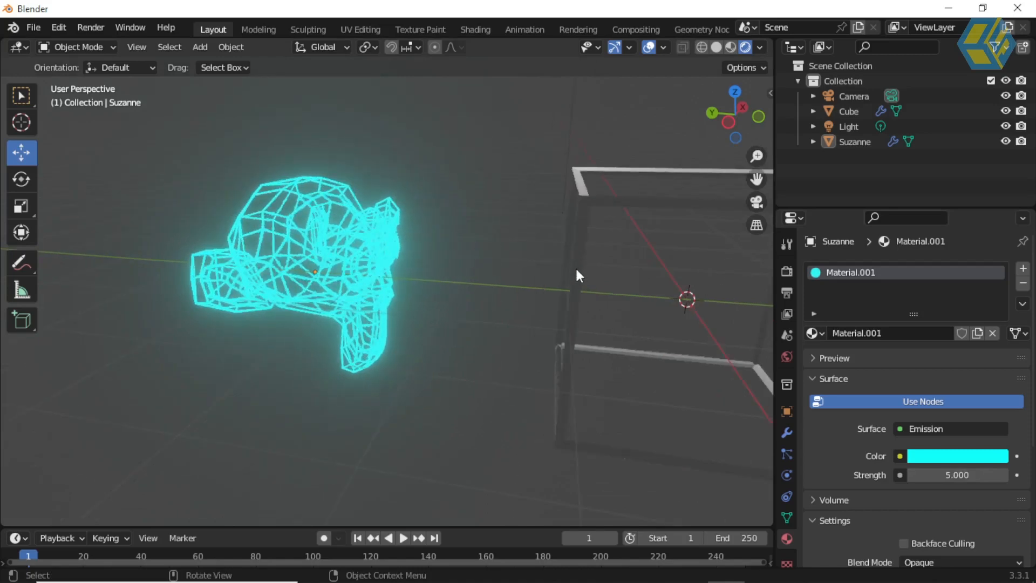
left_click(575, 292)
middle_click_drag(574, 293, 604, 322)
left_click_drag(607, 277, 459, 264)
middle_click_drag(441, 269, 539, 312)
Step: Give the cube's material an Emission surface shader in magenta with an increased strength
left_click(916, 427)
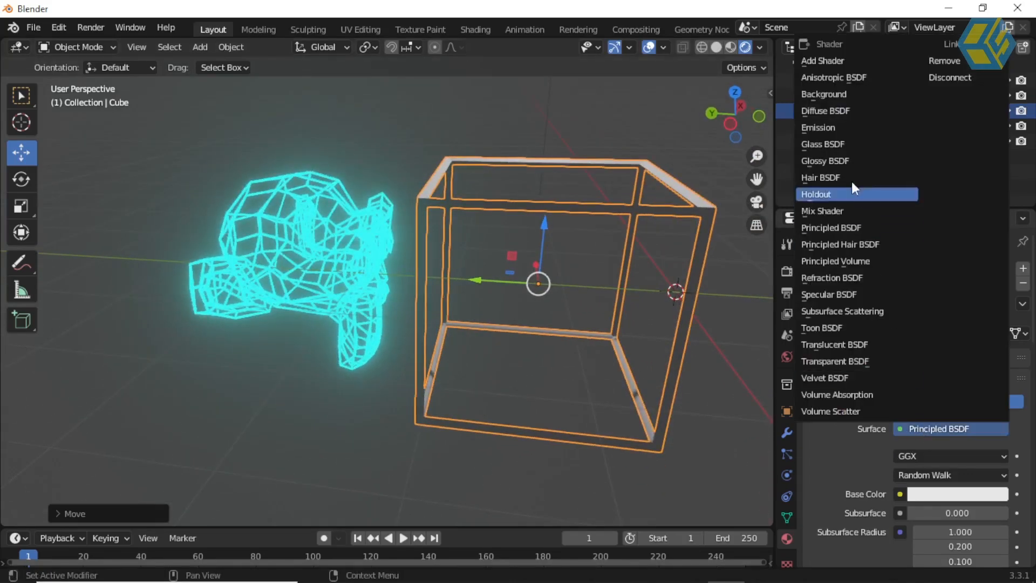
left_click(838, 127)
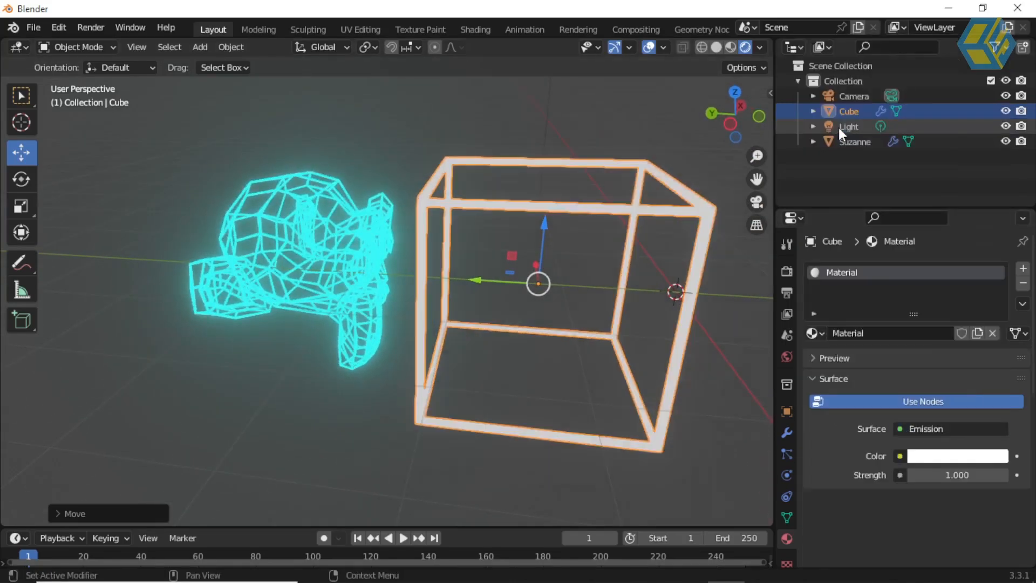
left_click(938, 463)
left_click(962, 319)
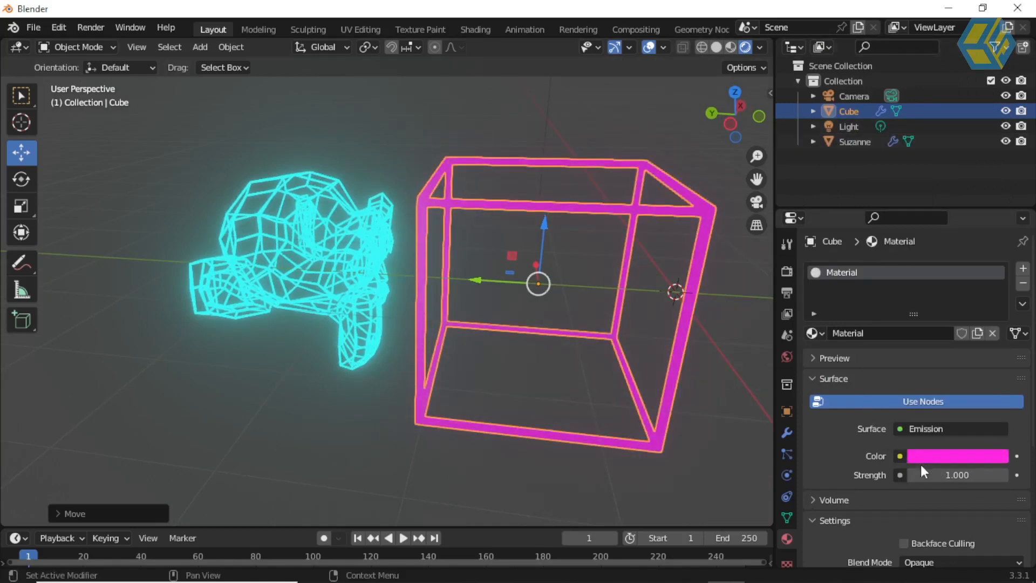
left_click_drag(945, 476, 1014, 476)
Step: Examine the glowing wireframe monkey and cube from several angles with both objects deselected
middle_click_drag(578, 299, 337, 221)
left_click(341, 242)
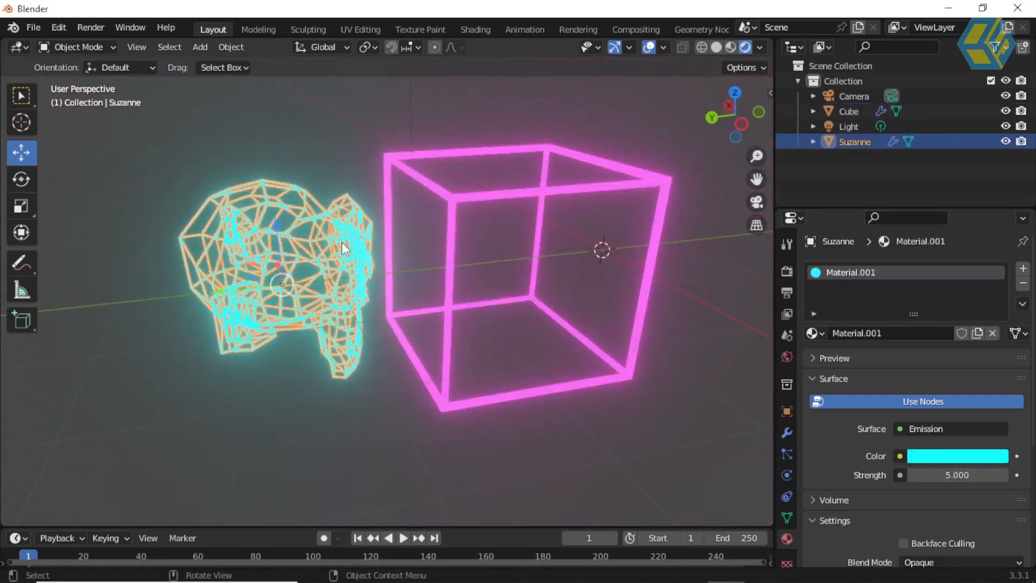
left_click(509, 241)
middle_click_drag(678, 320, 526, 262)
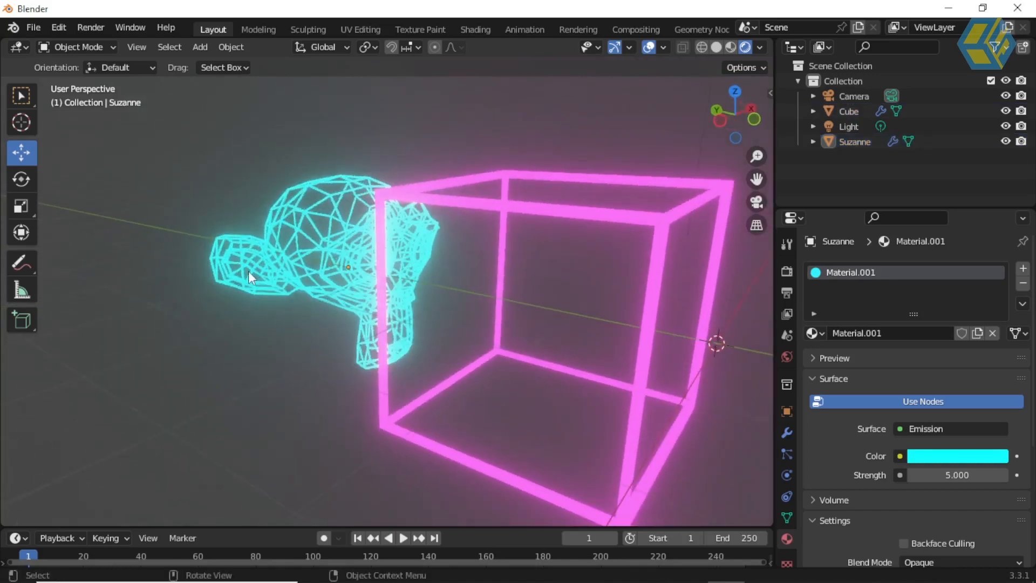
middle_click_drag(251, 280, 351, 284)
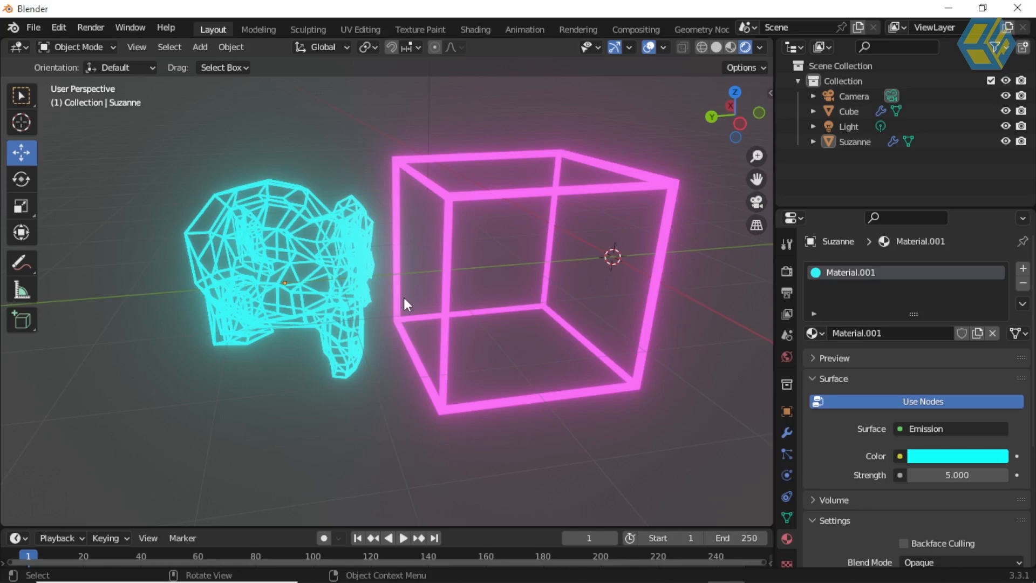
mouse_move(370, 251)
middle_mouse_down()
mouse_move(399, 257)
mouse_move(386, 242)
middle_mouse_up()
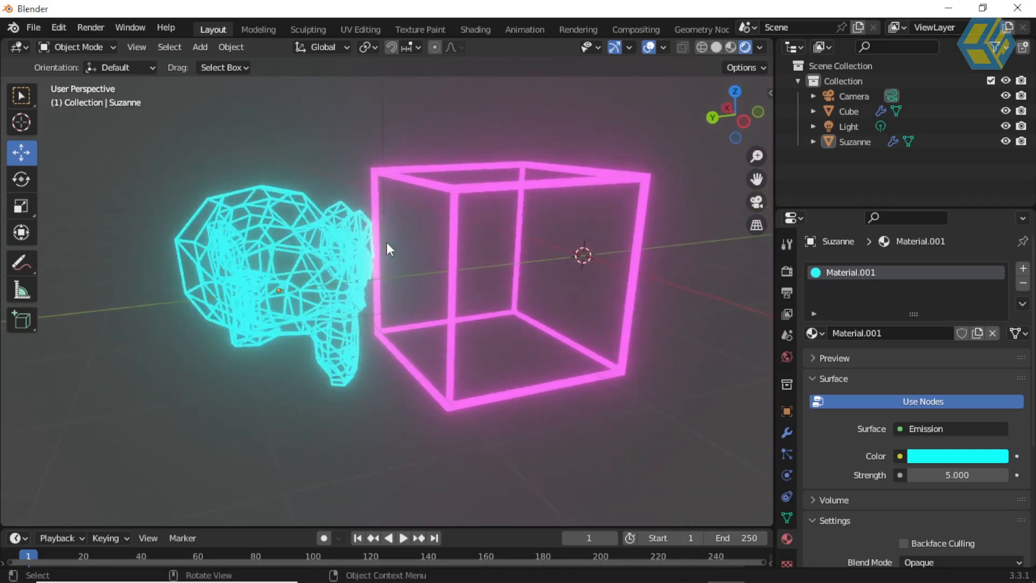